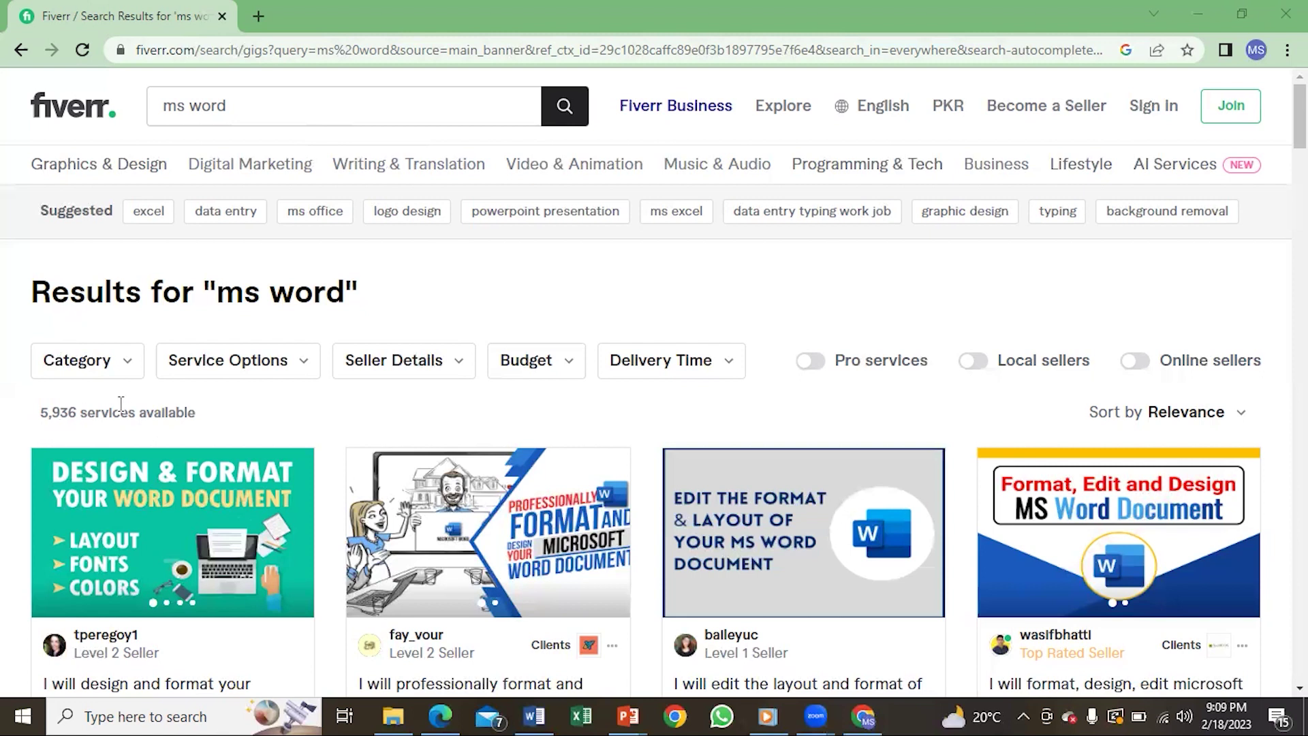
Open the Word document formatting gig (Basic PKR 2,768) from the ms word results in a new tab.
scroll(654, 382, down, 5)
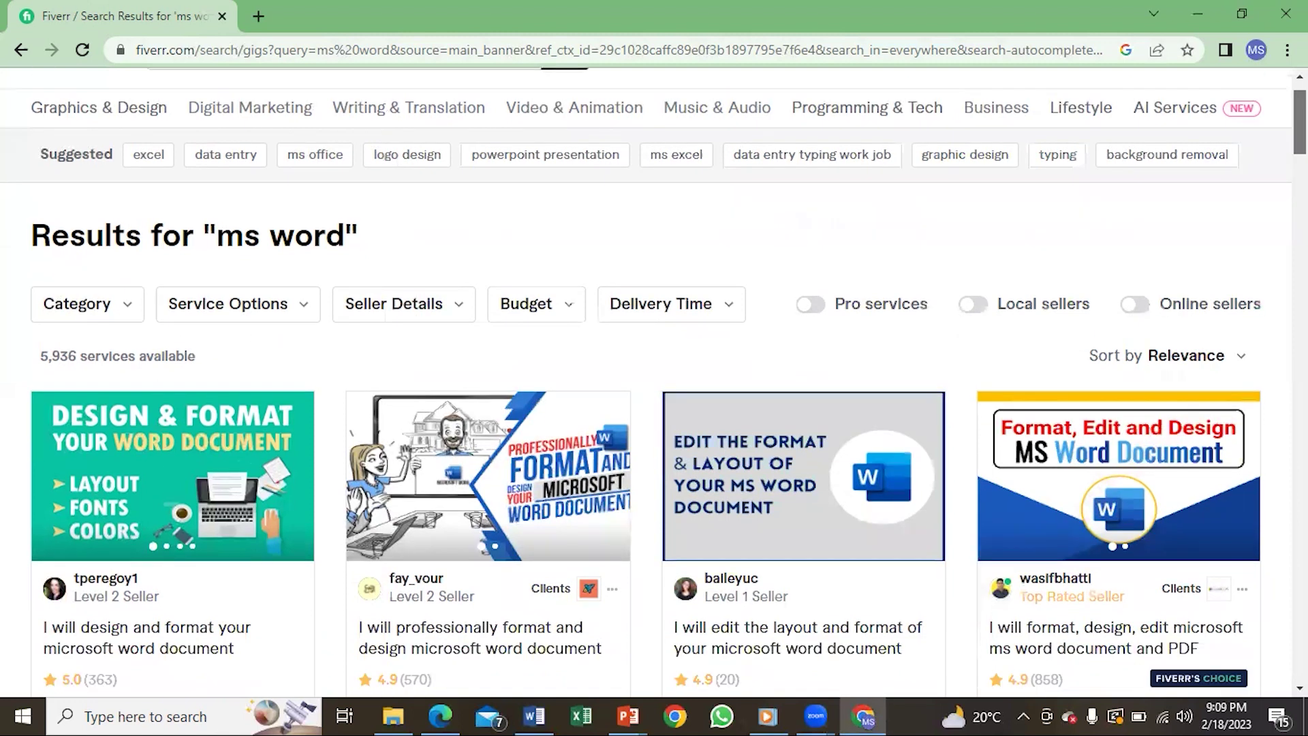
scroll(654, 381, up, 1)
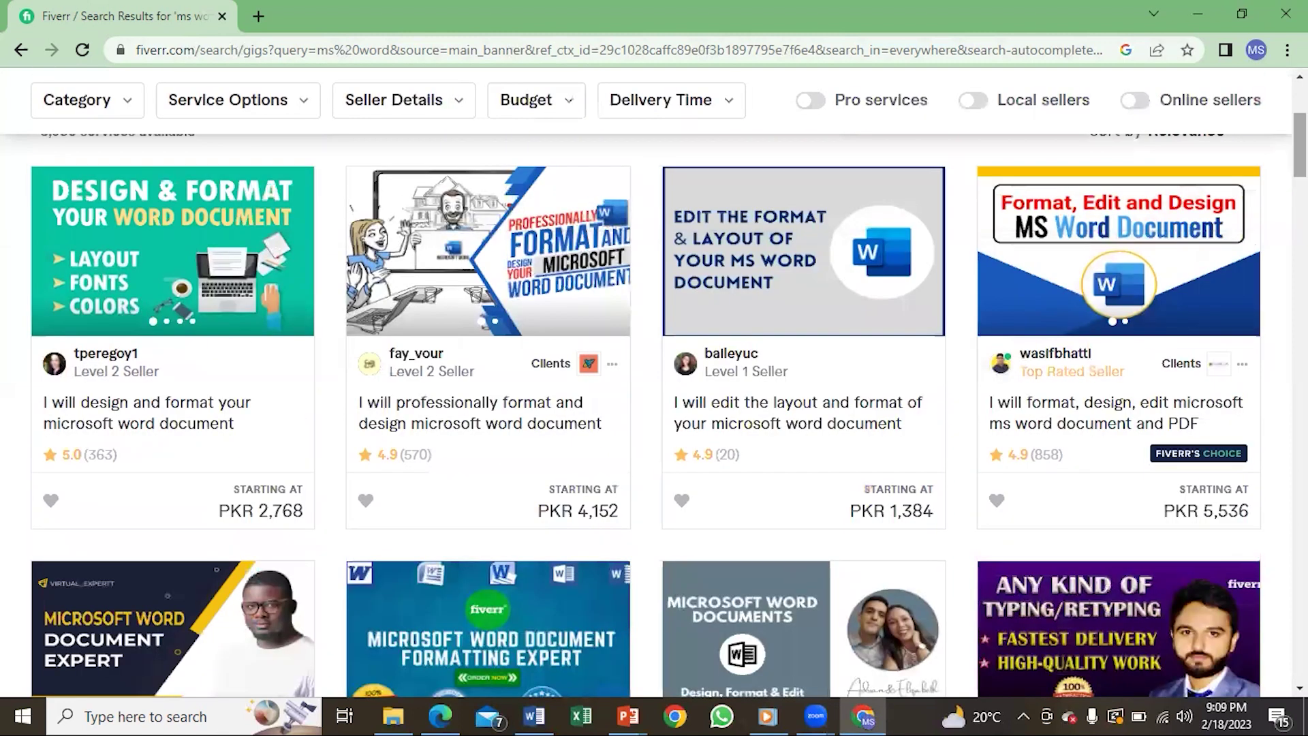
scroll(123, 443, down, 5)
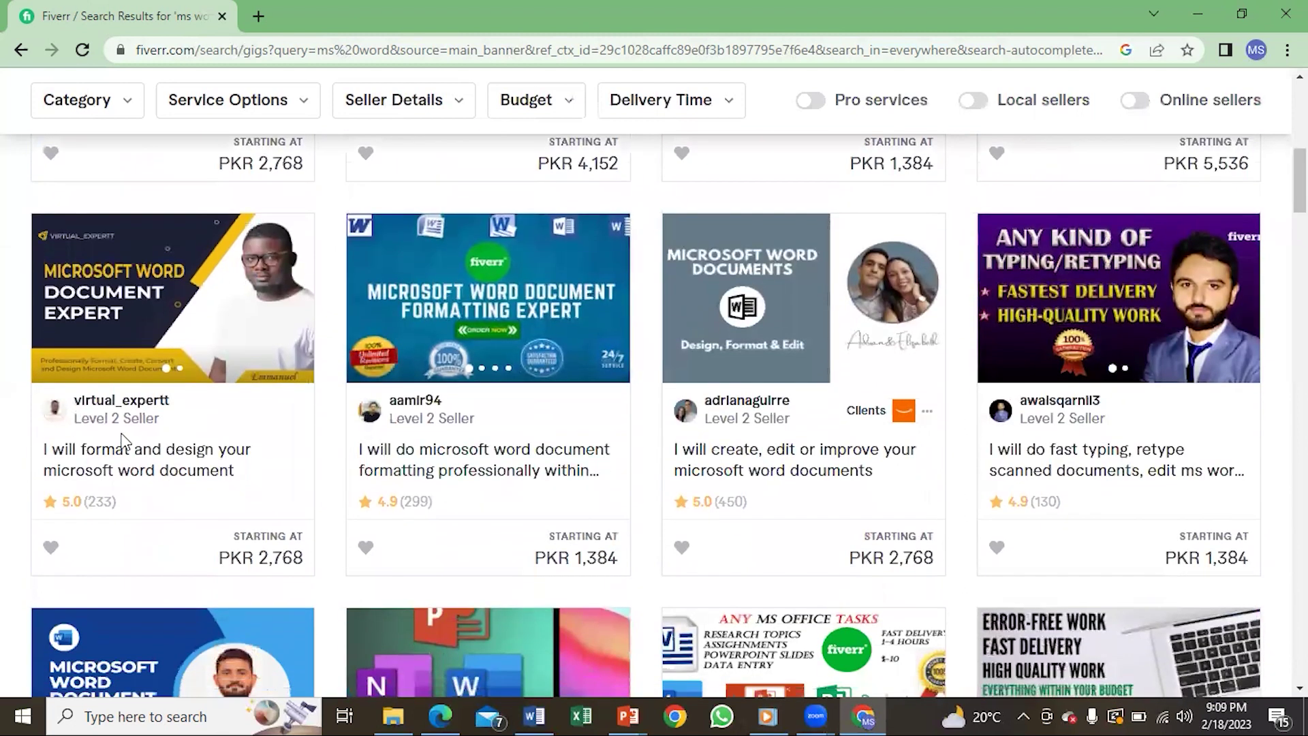
click(184, 313)
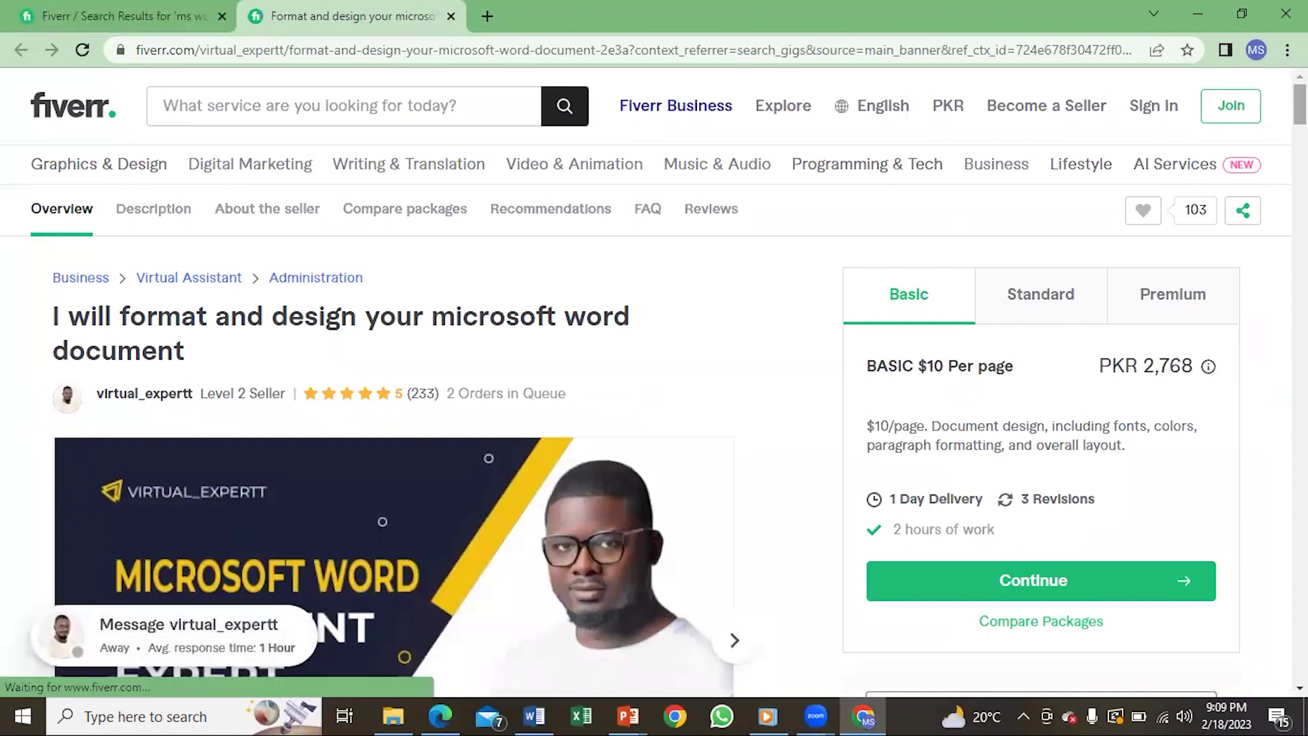
scroll(654, 382, down, 2)
scroll(278, 245, up, 2)
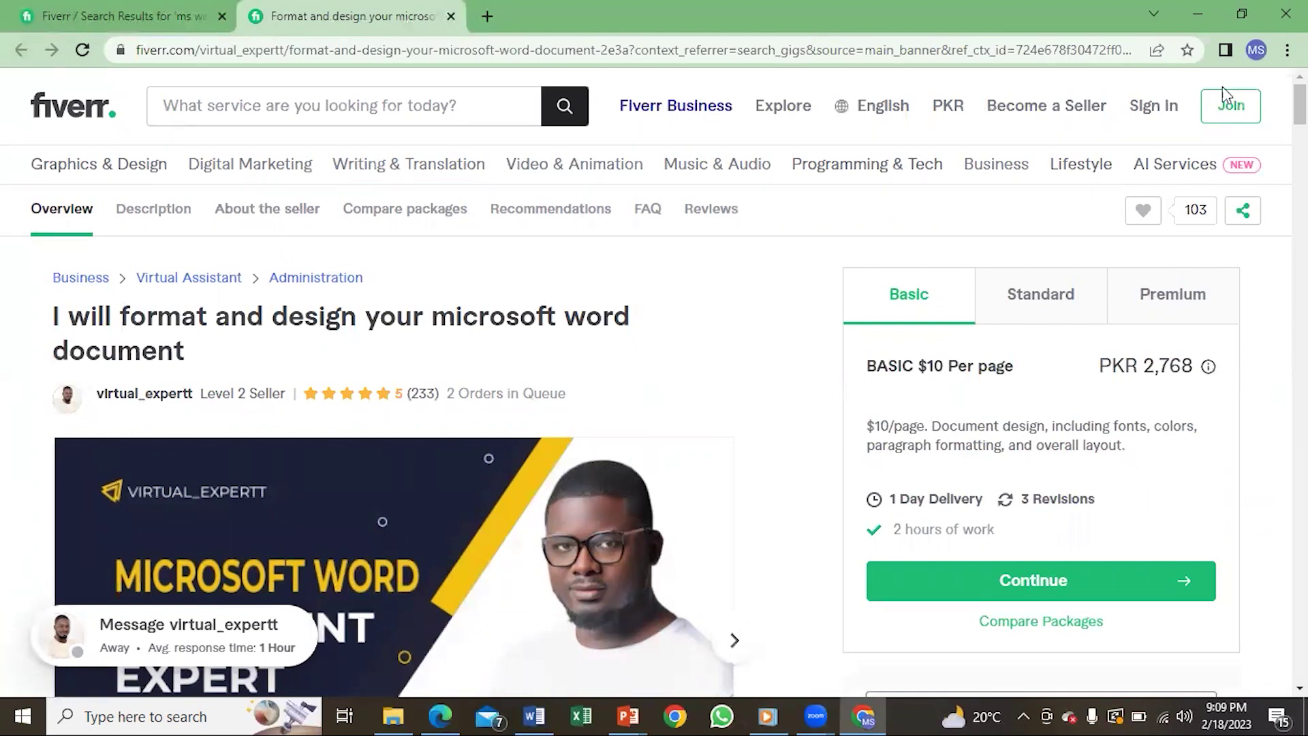
scroll(654, 409, down, 3)
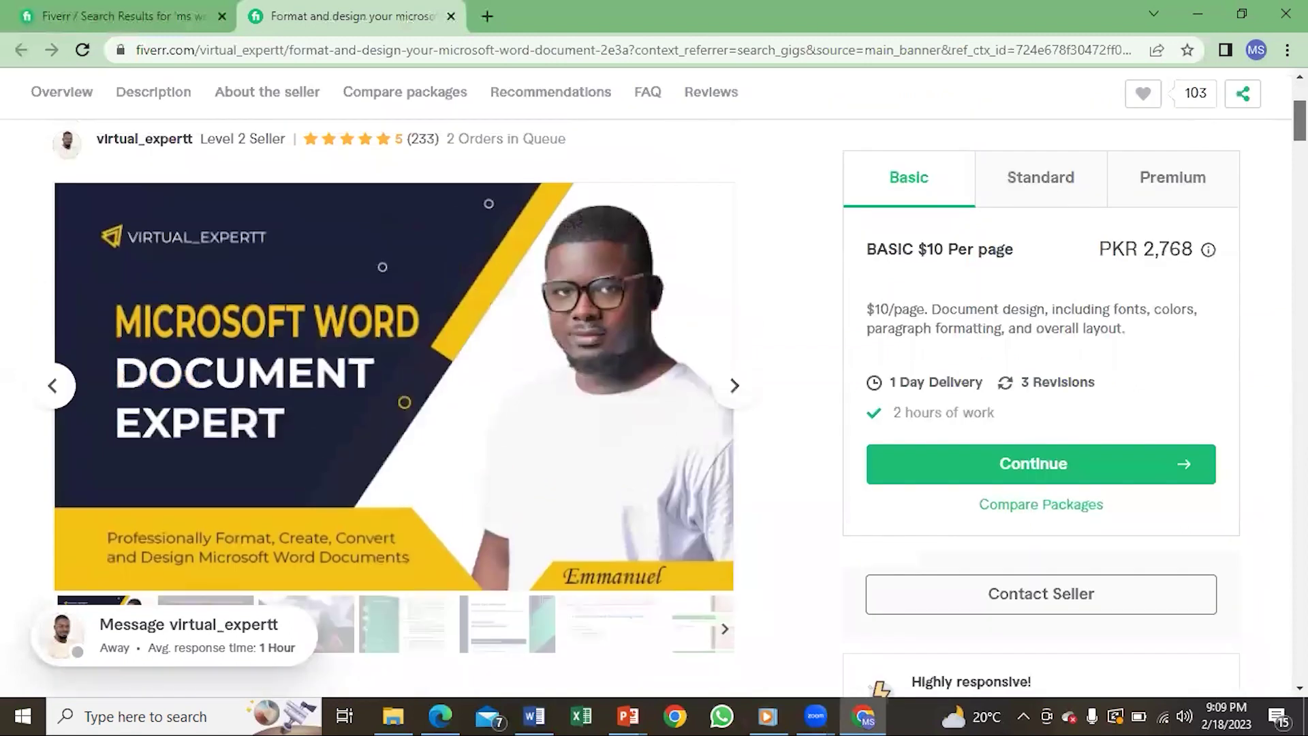
scroll(654, 409, down, 1)
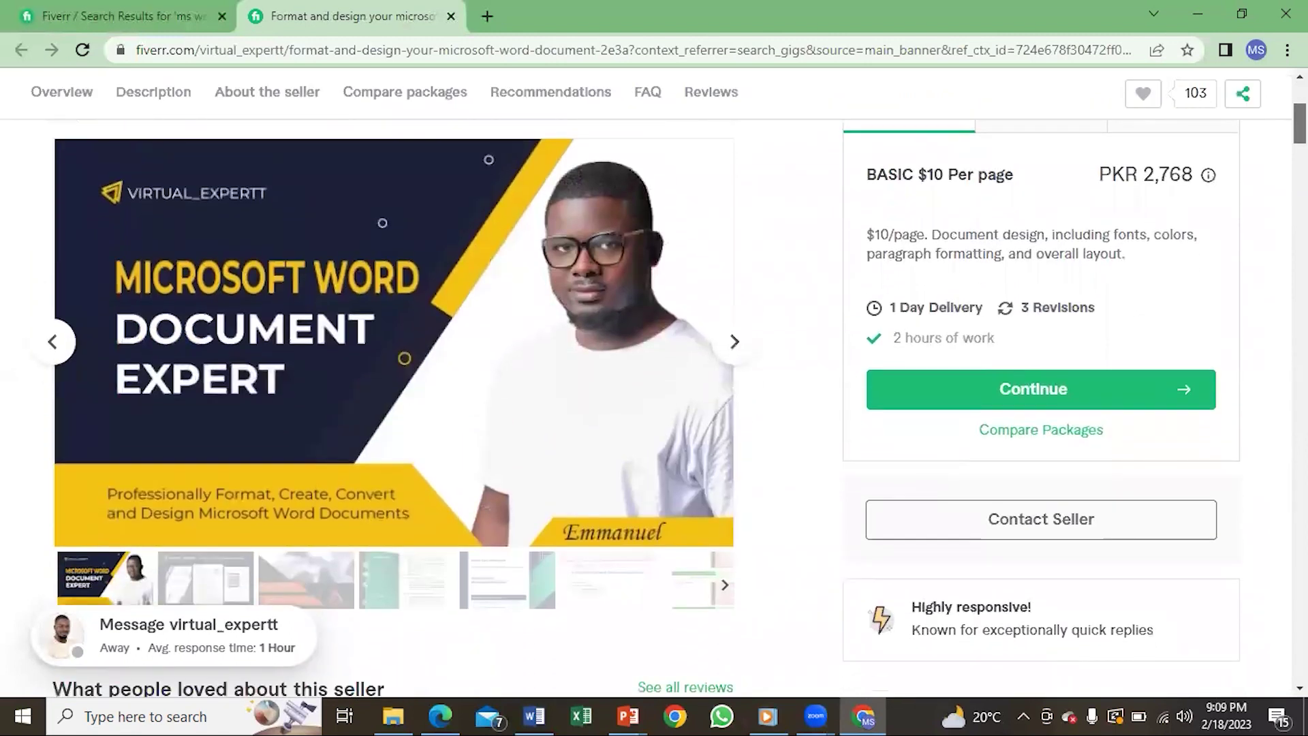
scroll(654, 408, down, 2)
scroll(654, 409, up, 2)
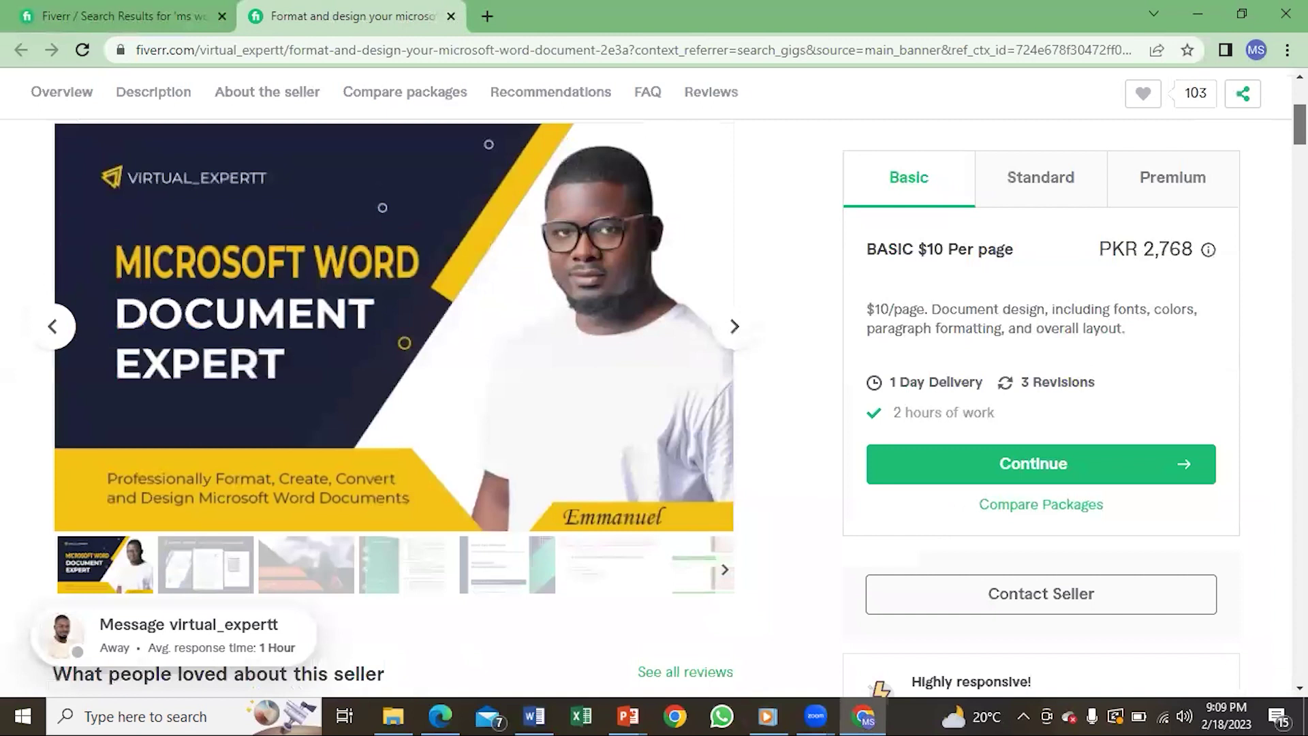
scroll(389, 408, up, 1)
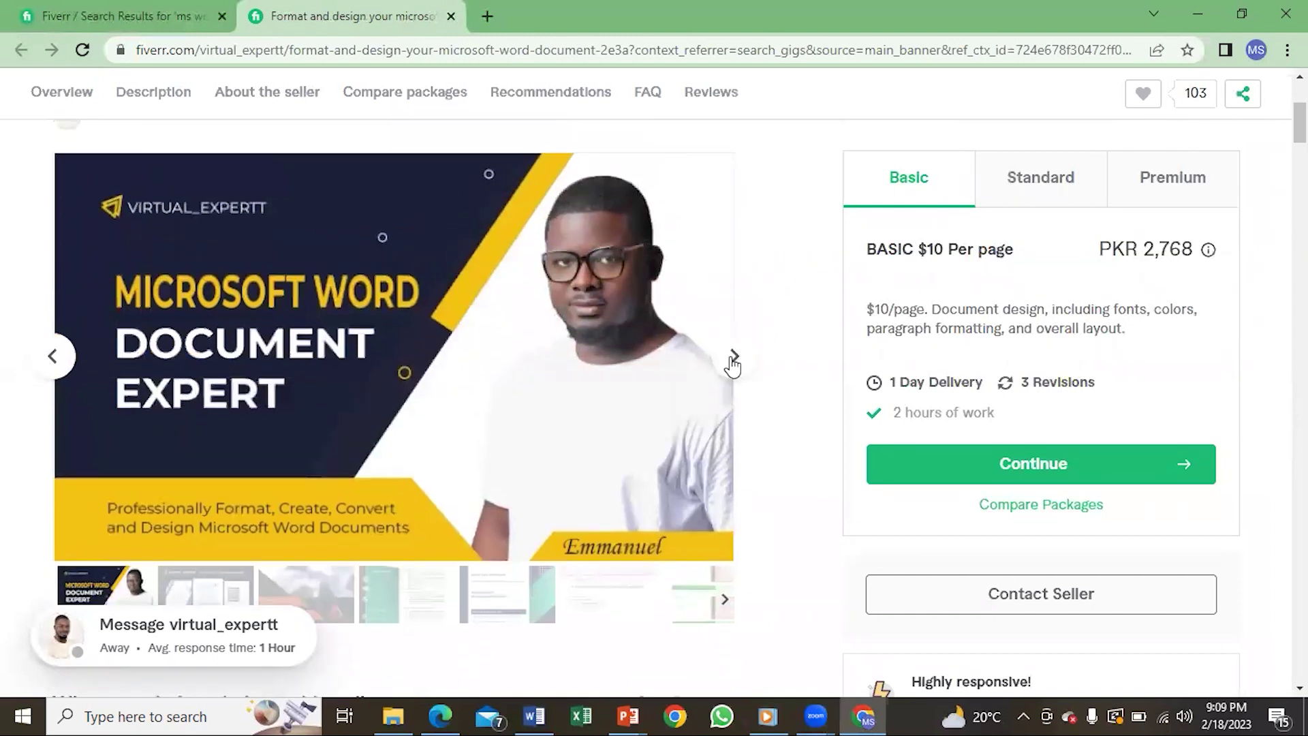
mouse_move(554, 480)
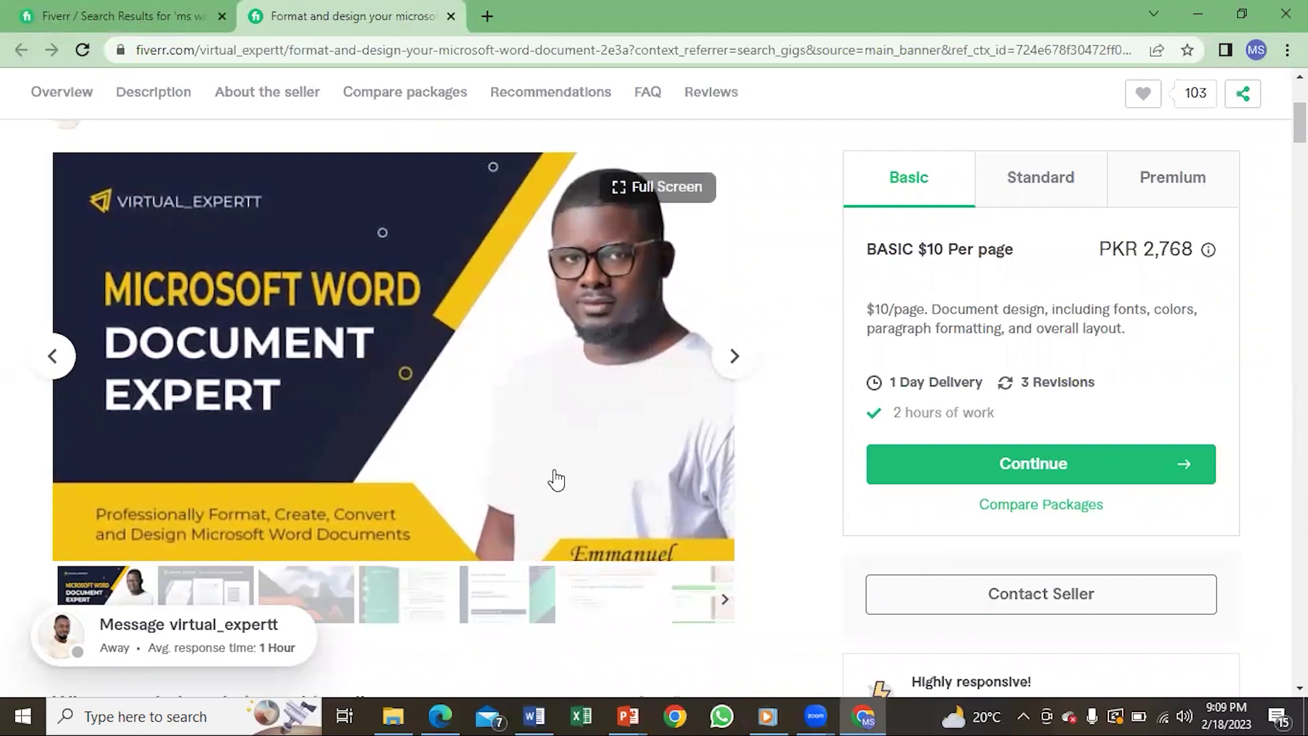
Page the gig gallery forward five samples, past the resume, to the care agency document.
click(741, 372)
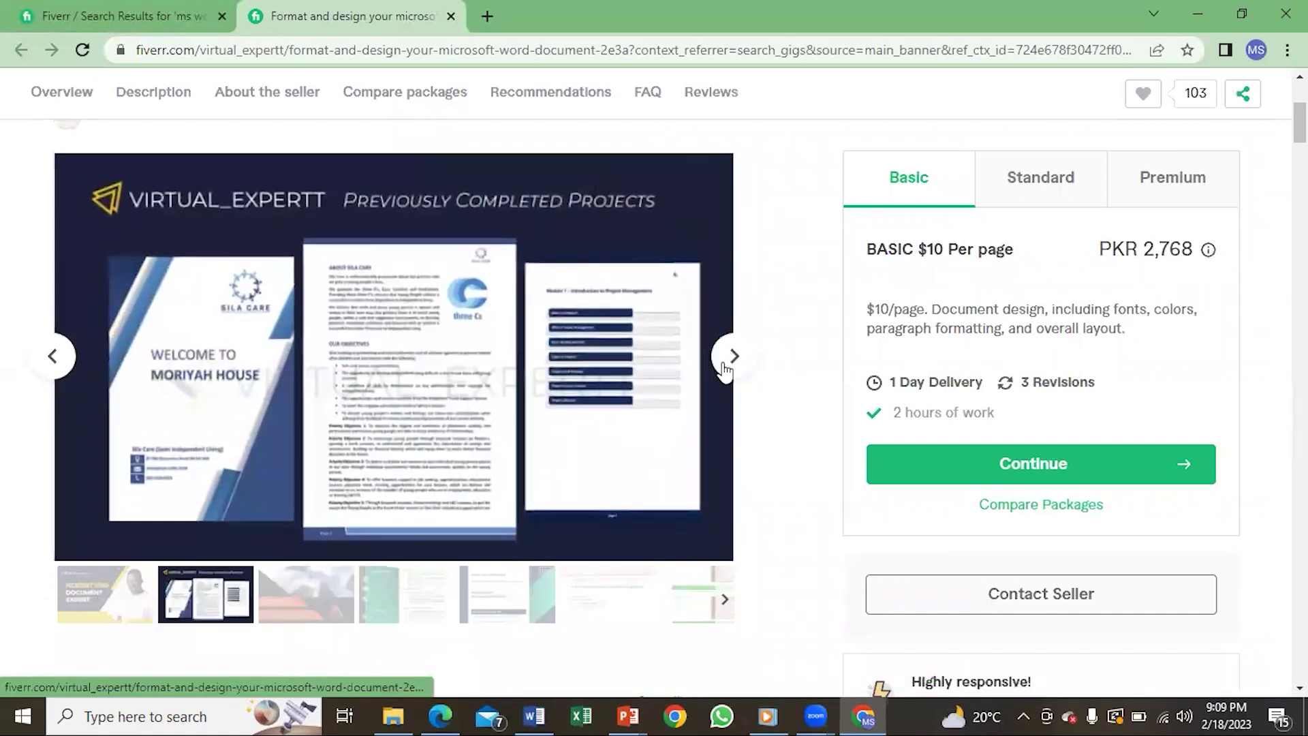
click(725, 371)
click(725, 372)
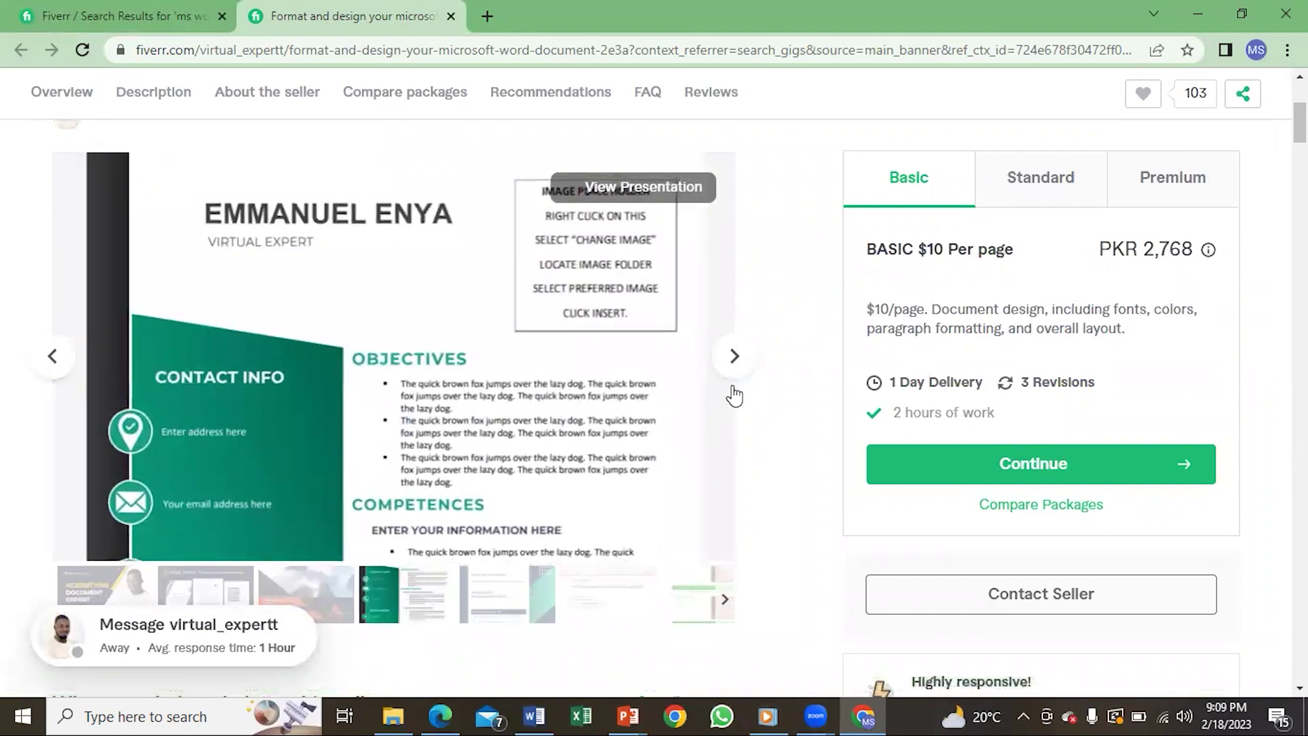
click(735, 383)
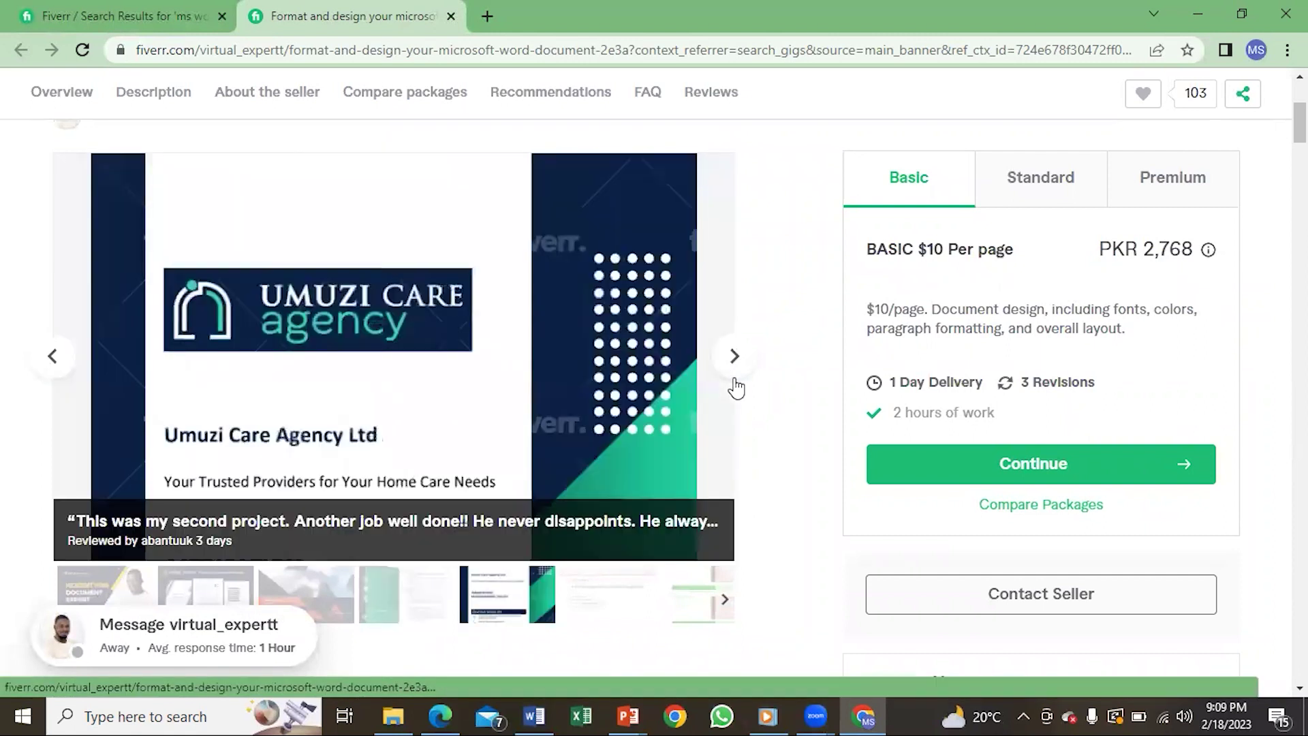
click(735, 383)
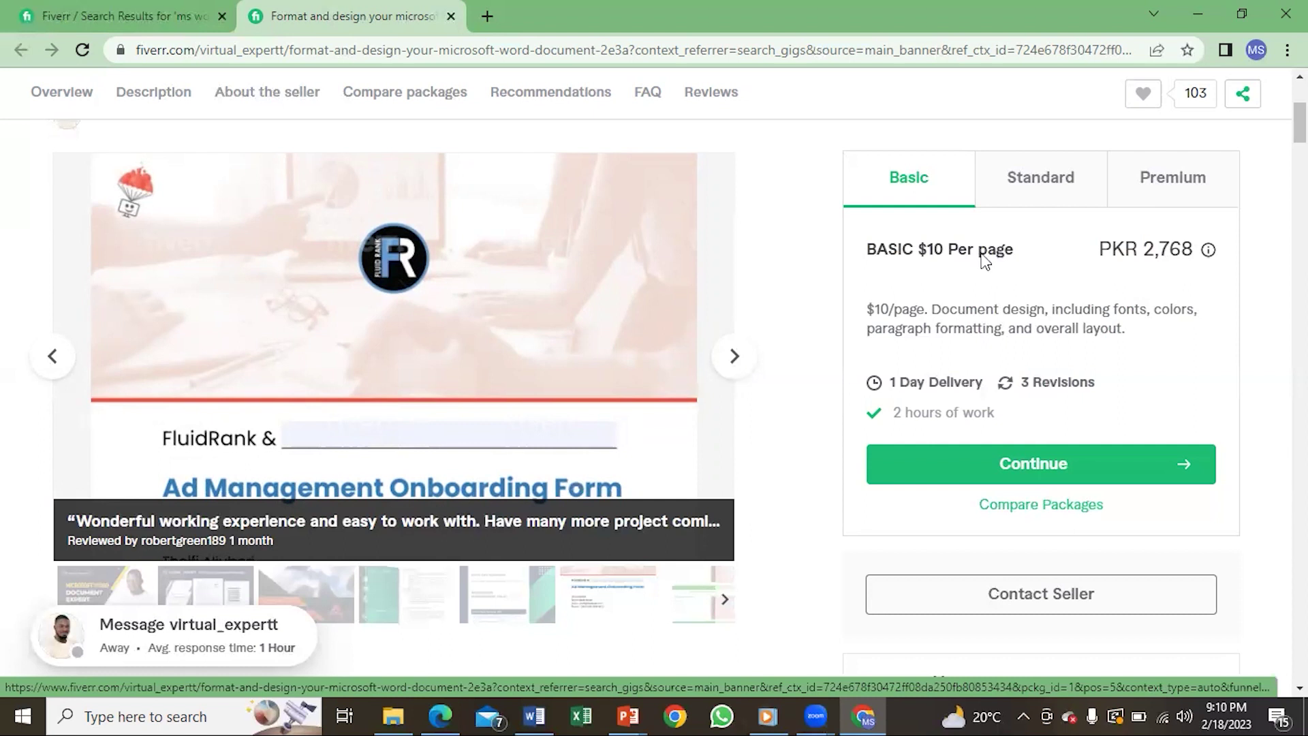
Advance the gig gallery four samples through the Children in Harmony school flyers.
scroll(986, 263, up, 2)
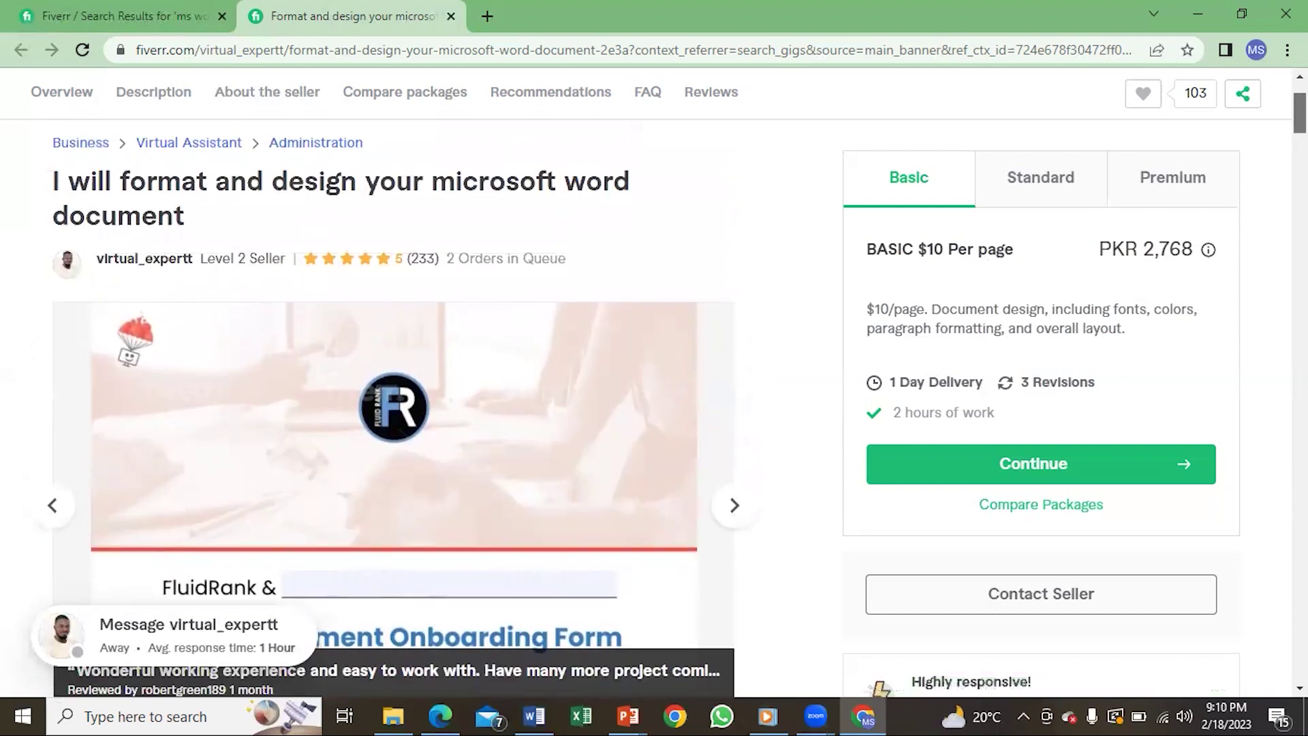
scroll(654, 408, down, 3)
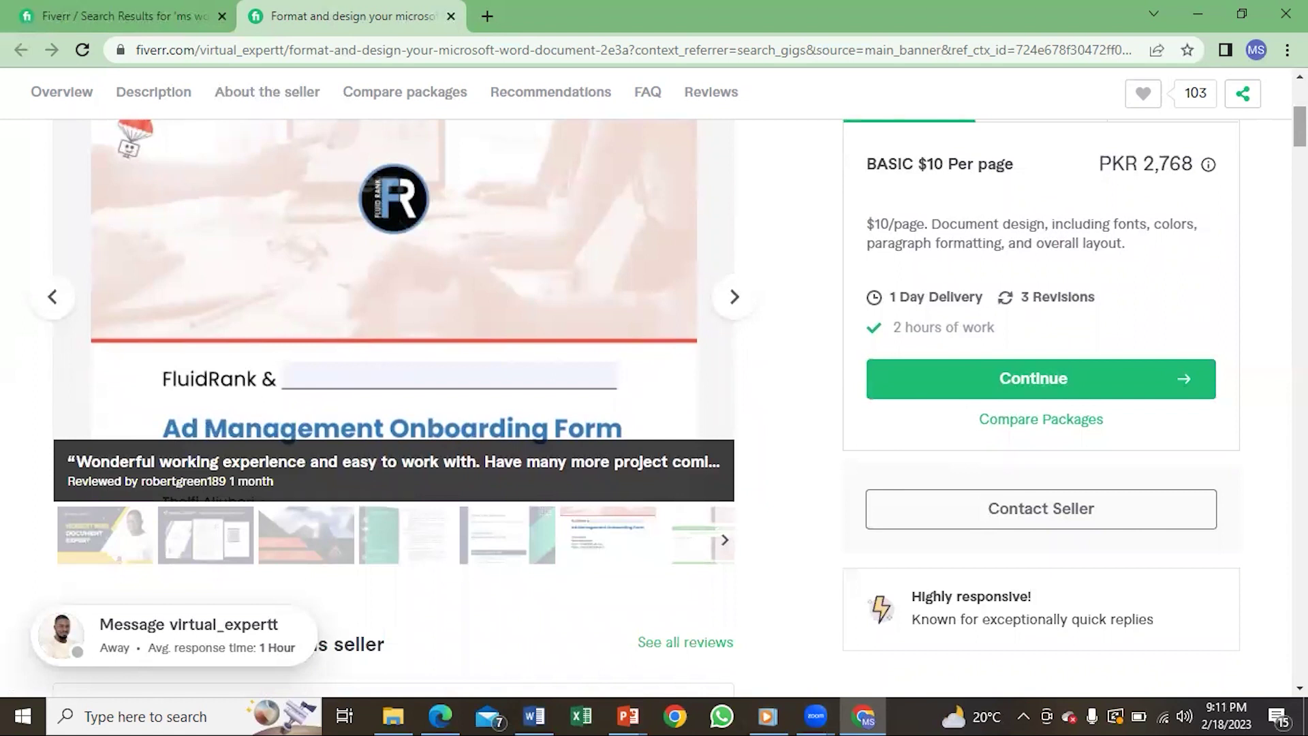
scroll(654, 382, up, 4)
scroll(654, 382, down, 2)
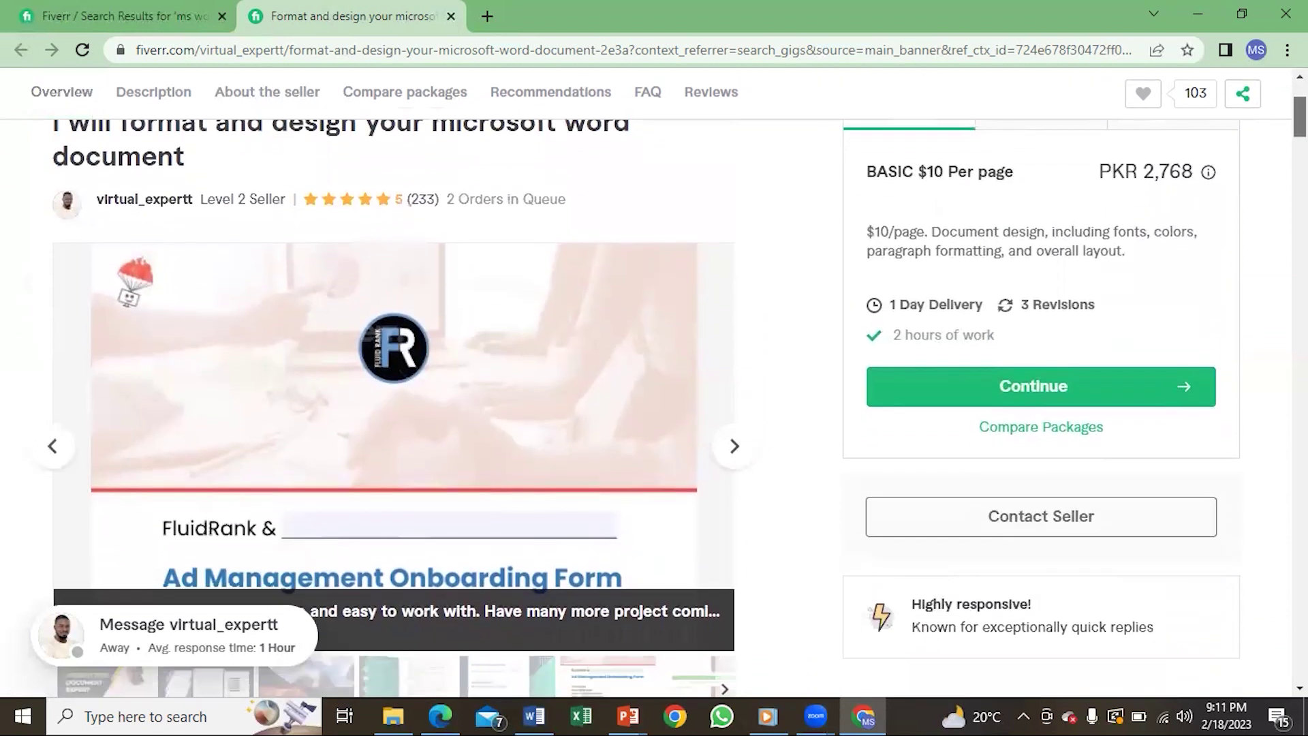
scroll(393, 409, down, 2)
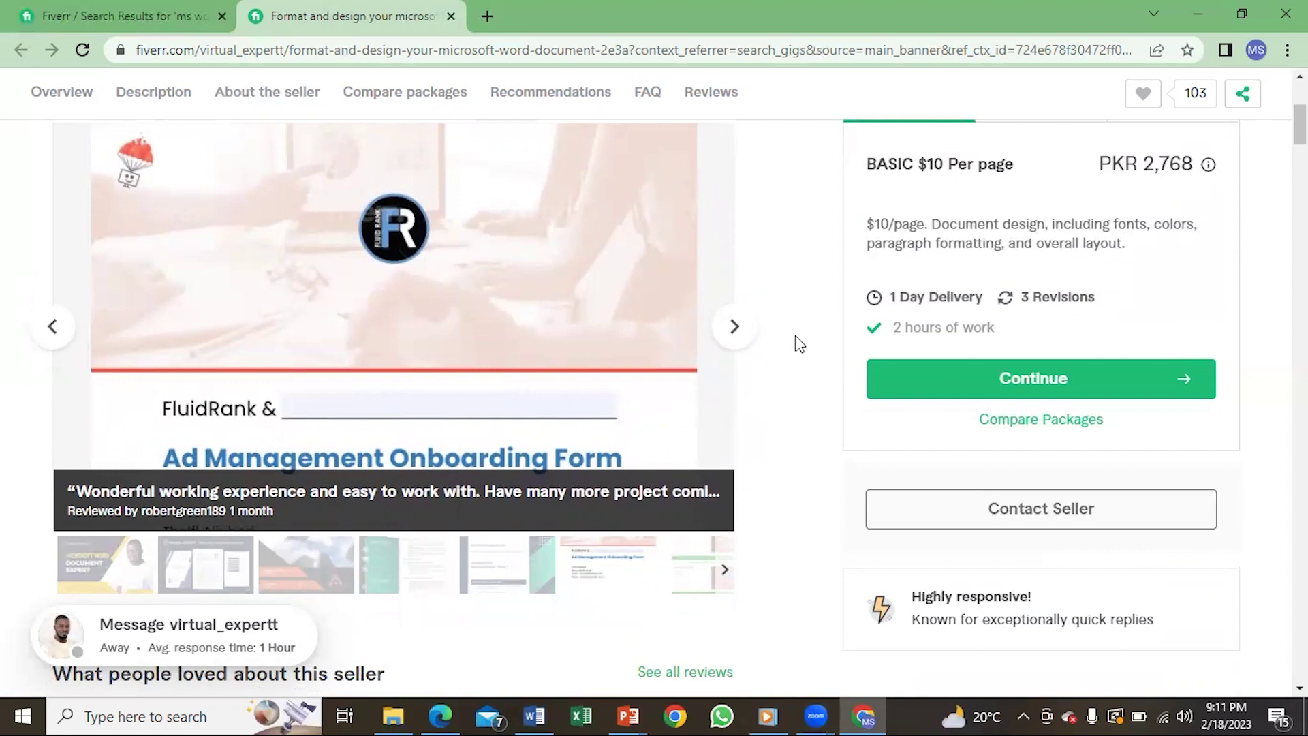
click(734, 330)
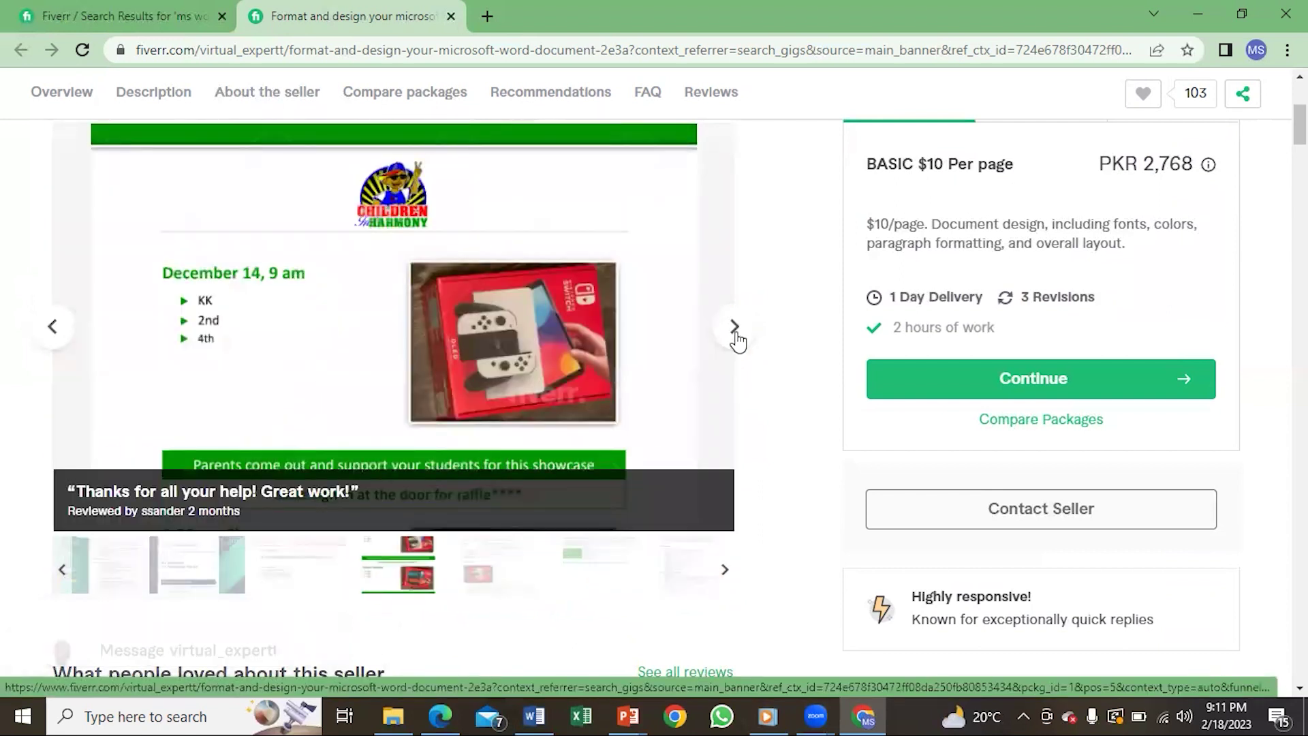
click(735, 332)
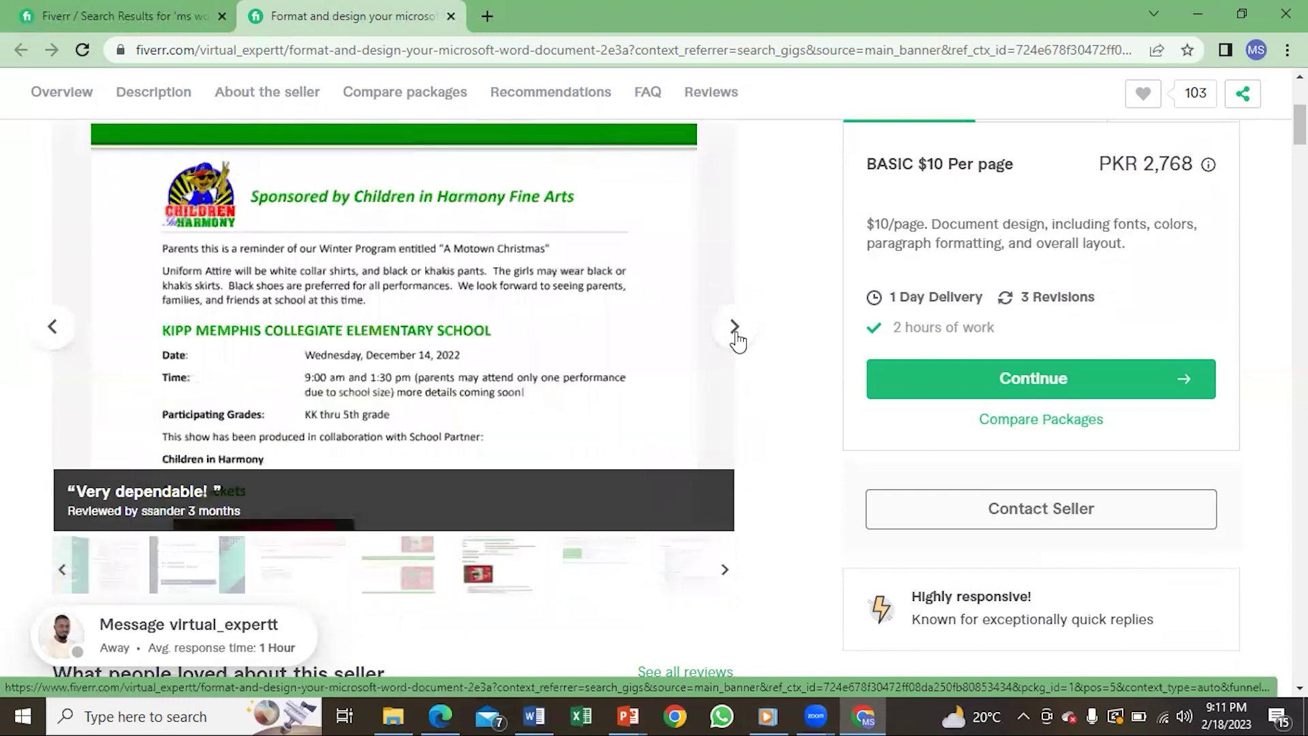
click(735, 332)
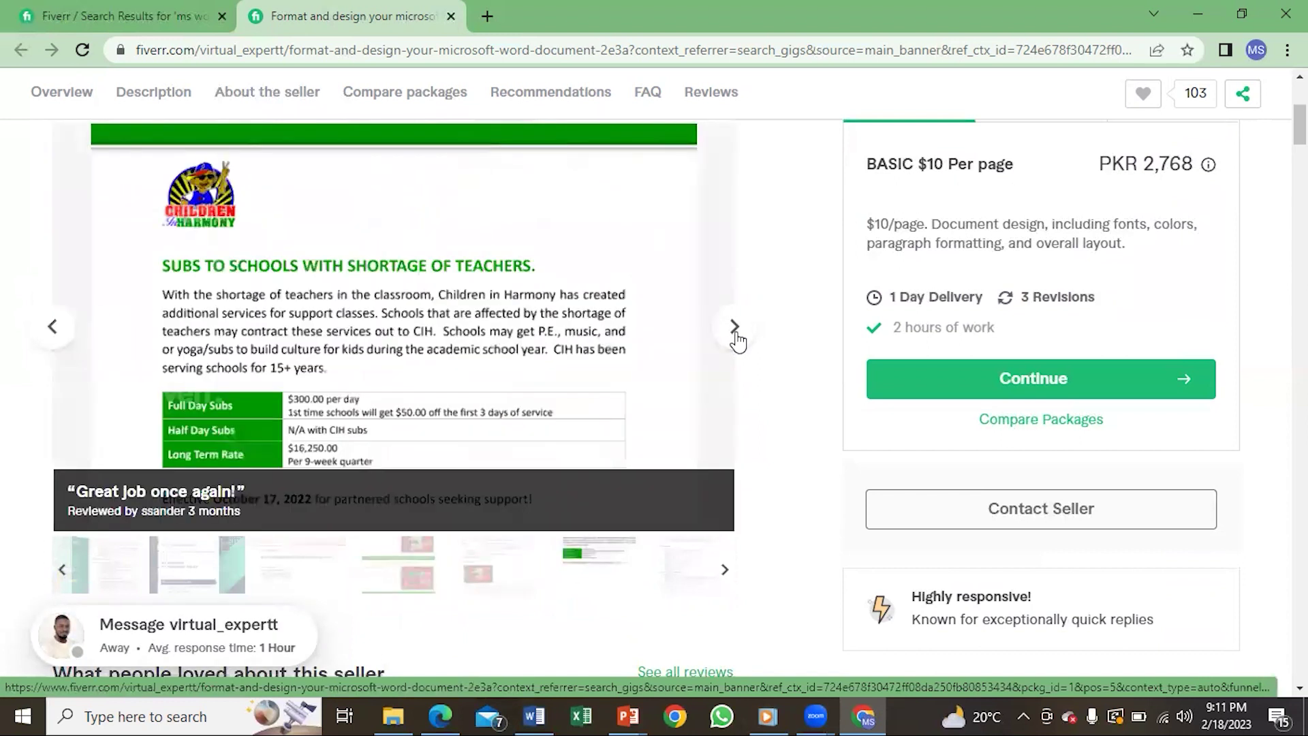
click(735, 327)
Scroll to the Compare Packages table (PKR 2,768 / 6,919 / 17,990), then back up to My portfolio.
scroll(738, 341, down, 5)
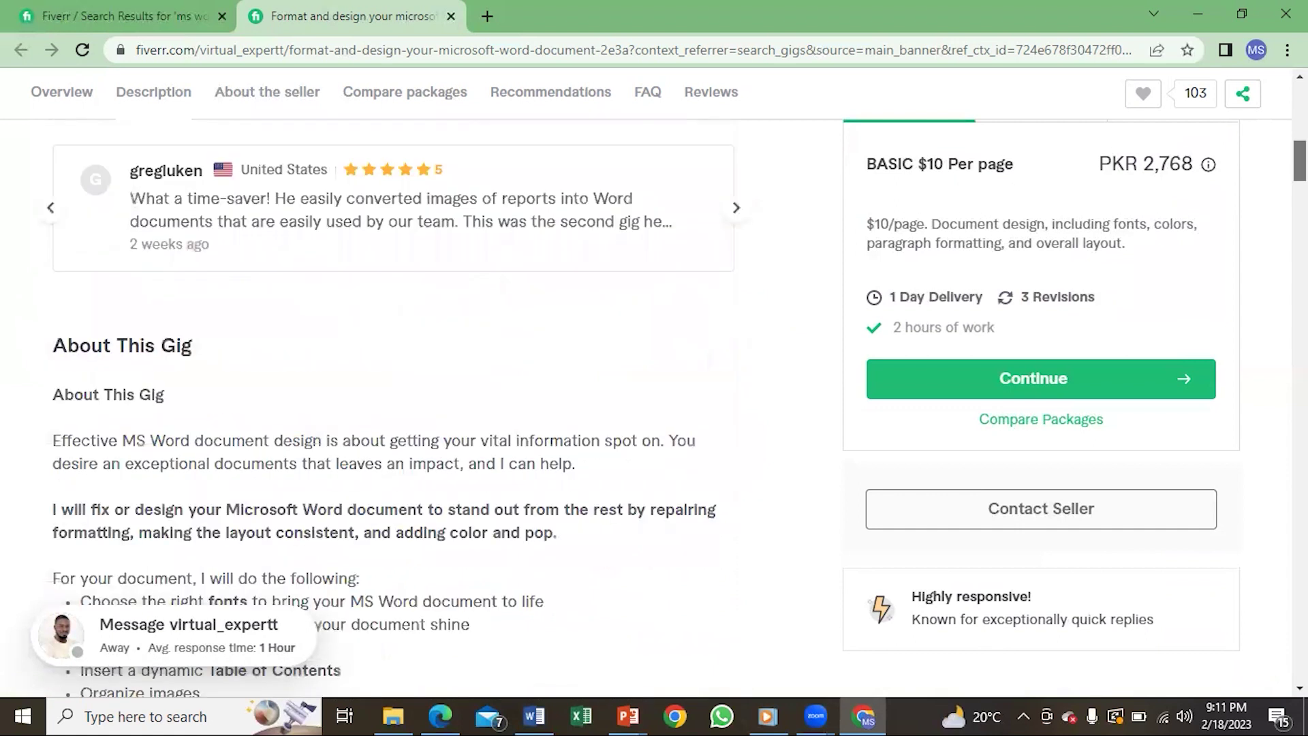
scroll(436, 409, down, 3)
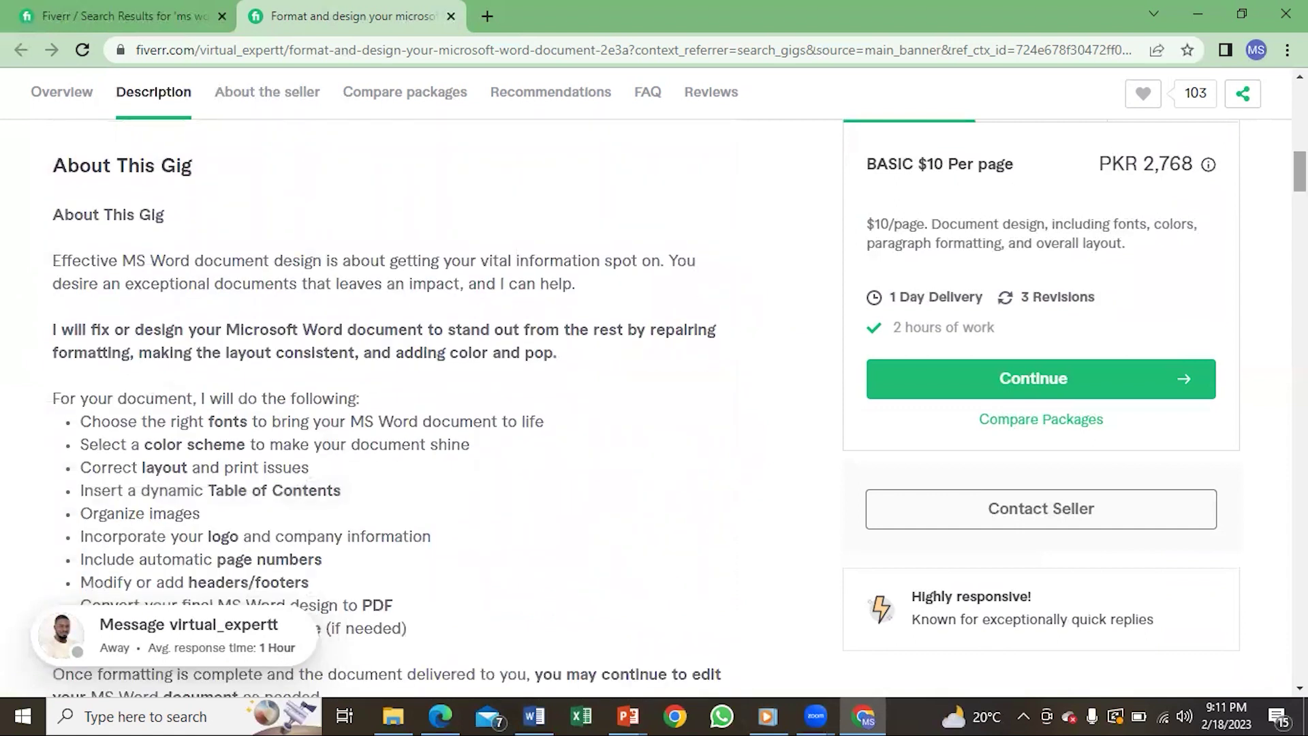
scroll(436, 409, down, 10)
scroll(436, 408, down, 3)
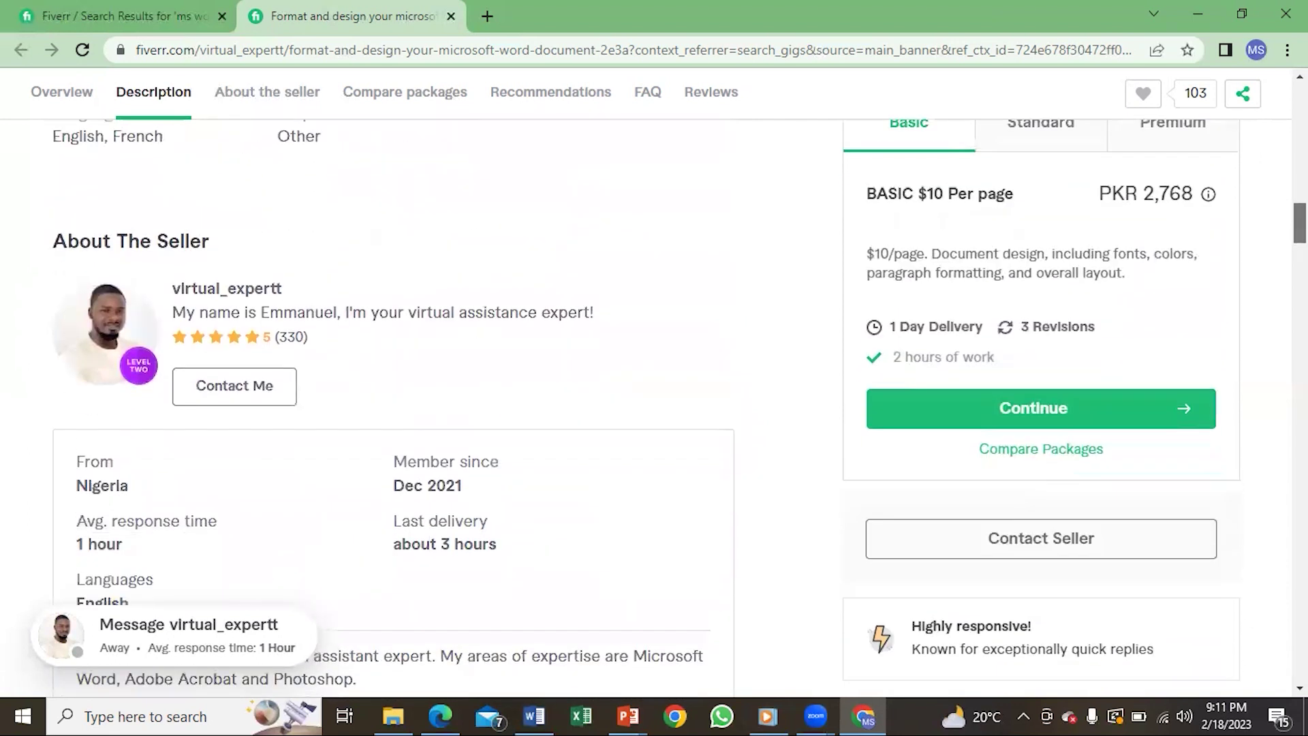
scroll(436, 409, down, 8)
scroll(436, 408, down, 3)
scroll(436, 409, up, 4)
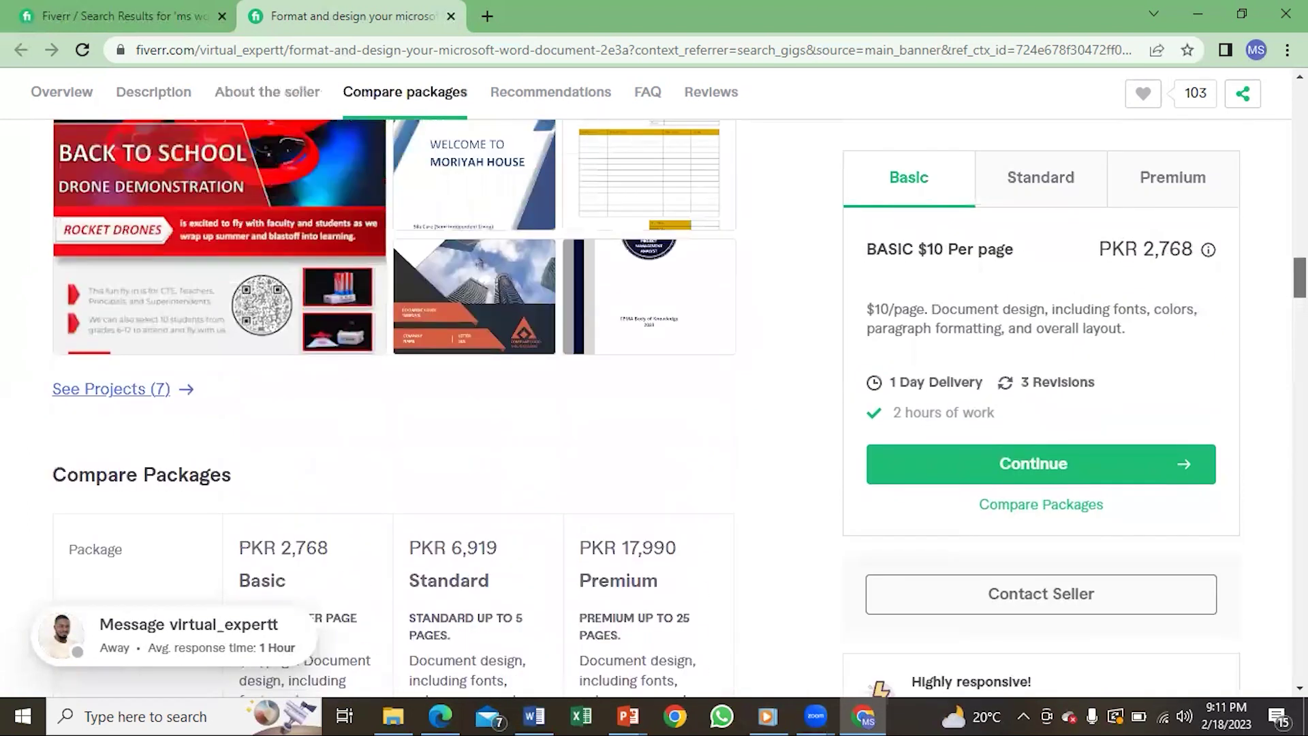
scroll(273, 409, up, 3)
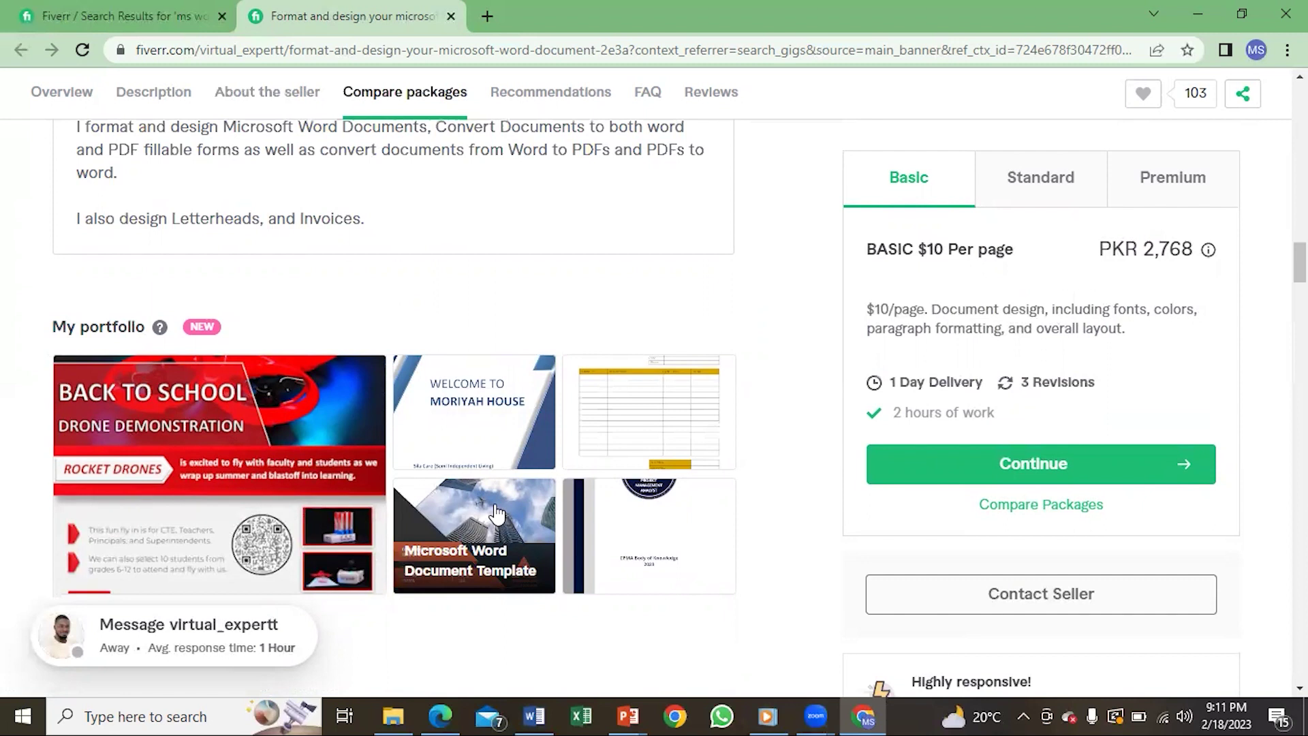
Open the Microsoft Word Document Template portfolio item to view its designed cover page.
click(497, 513)
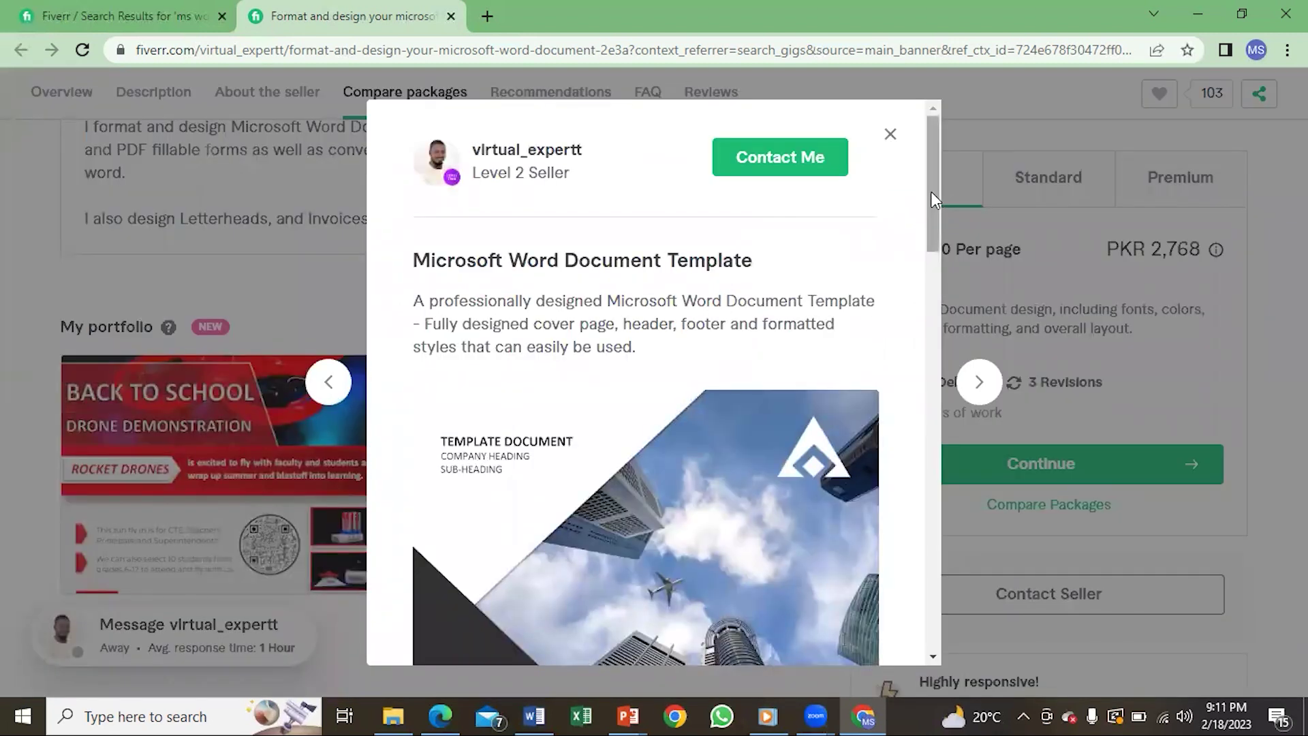
mouse_move(931, 191)
mouse_down()
mouse_move(935, 298)
mouse_move(942, 184)
mouse_up()
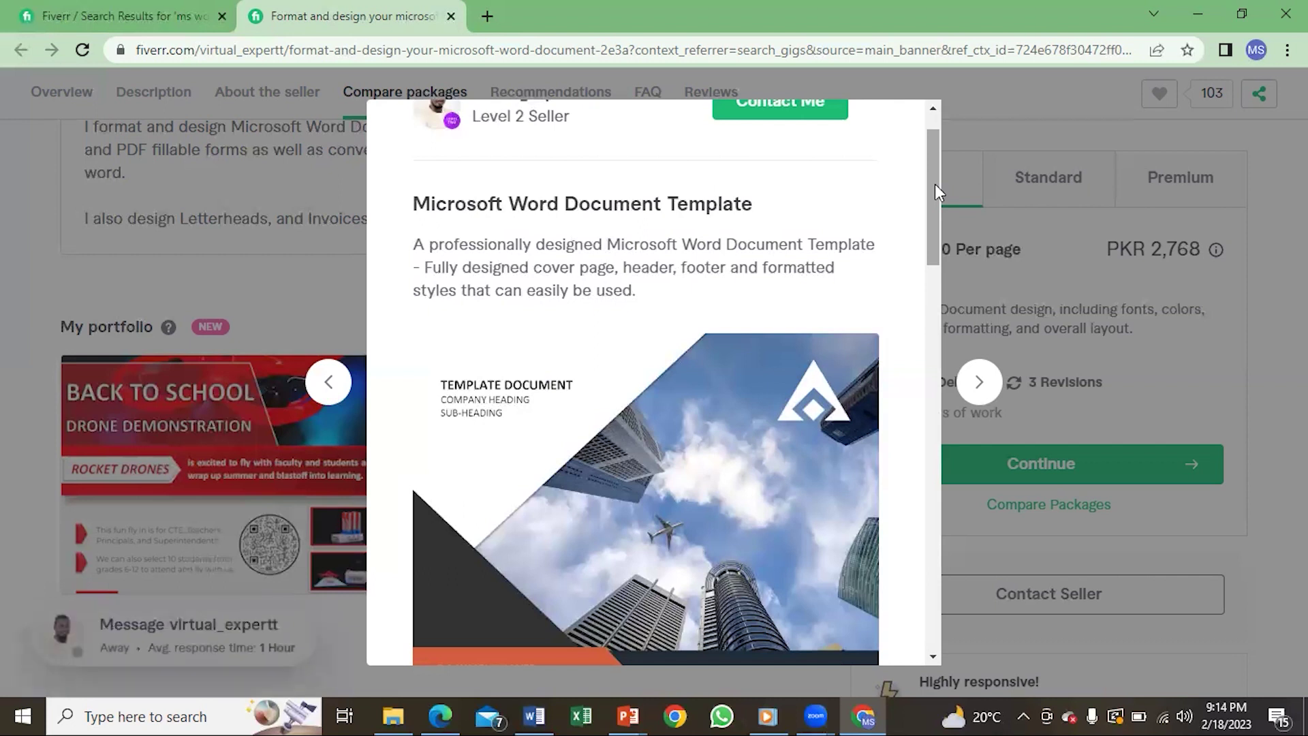
Scroll through the Word template's sample pages down to Page 1, then close the preview.
drag(935, 184, 937, 219)
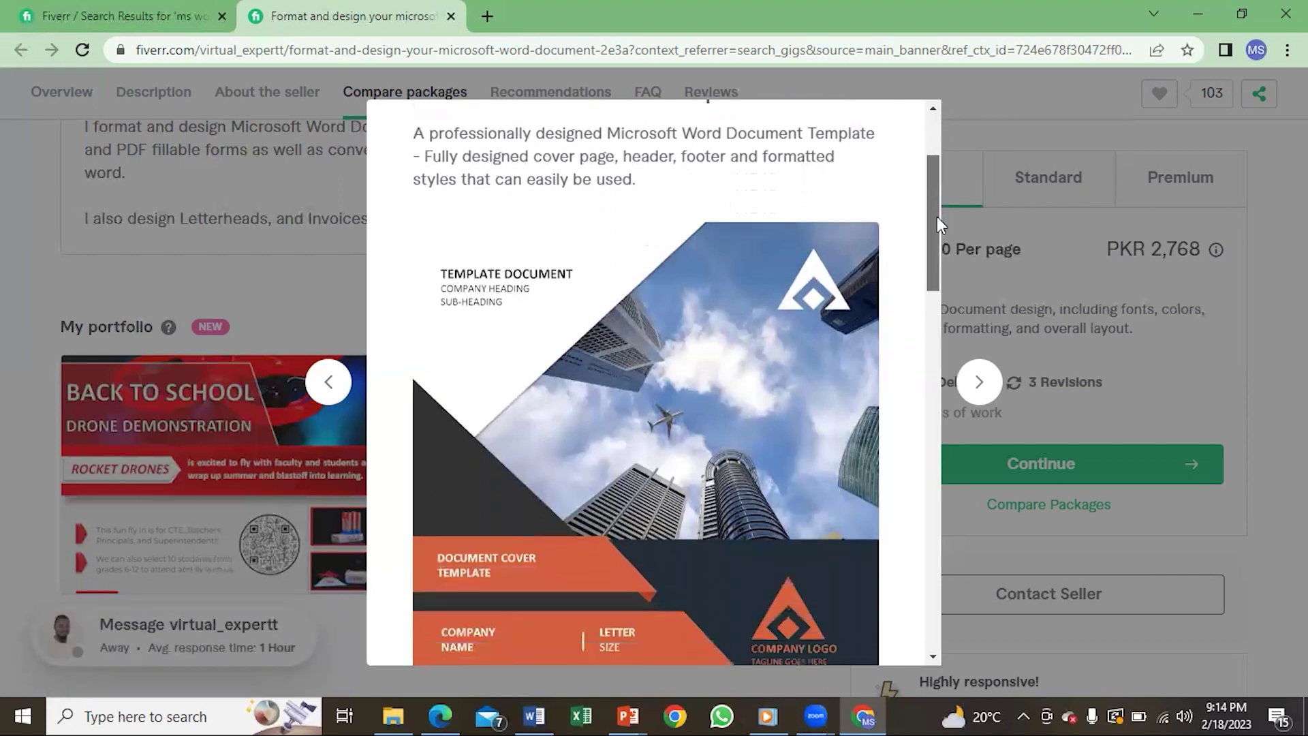
drag(937, 220, 943, 239)
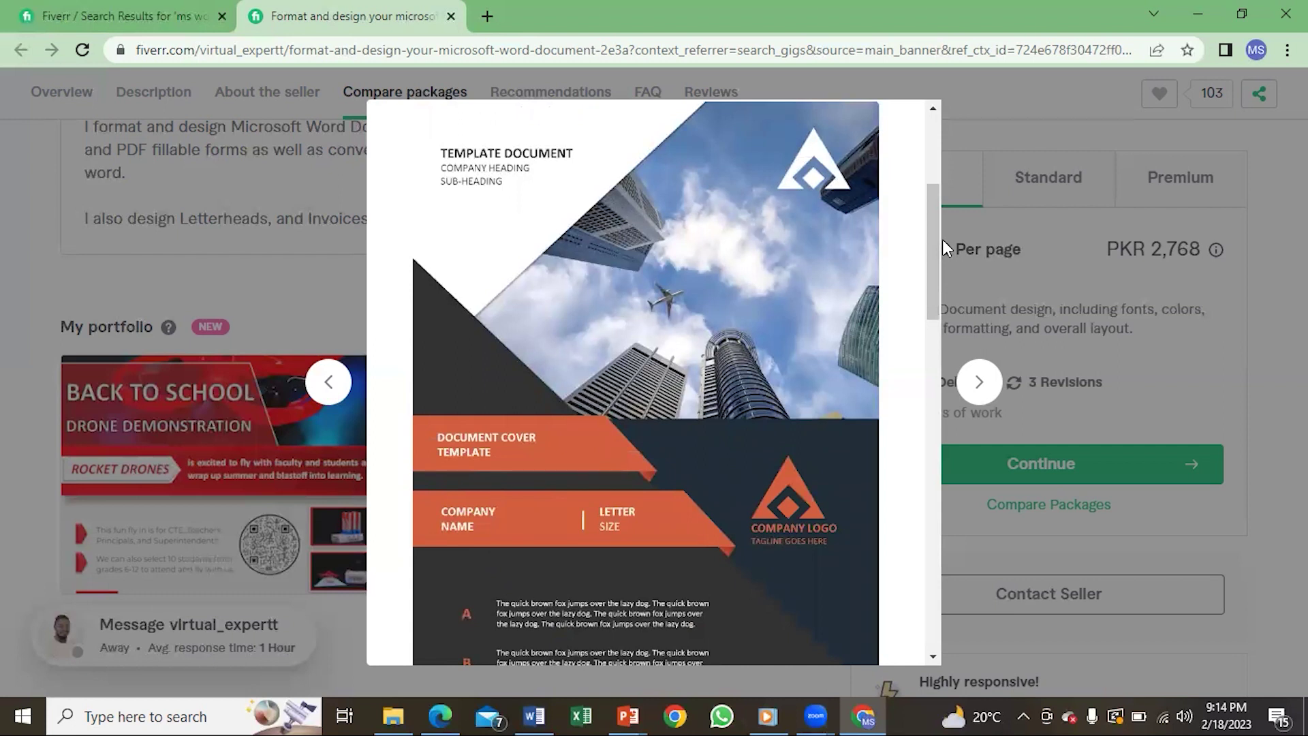
drag(930, 256, 935, 371)
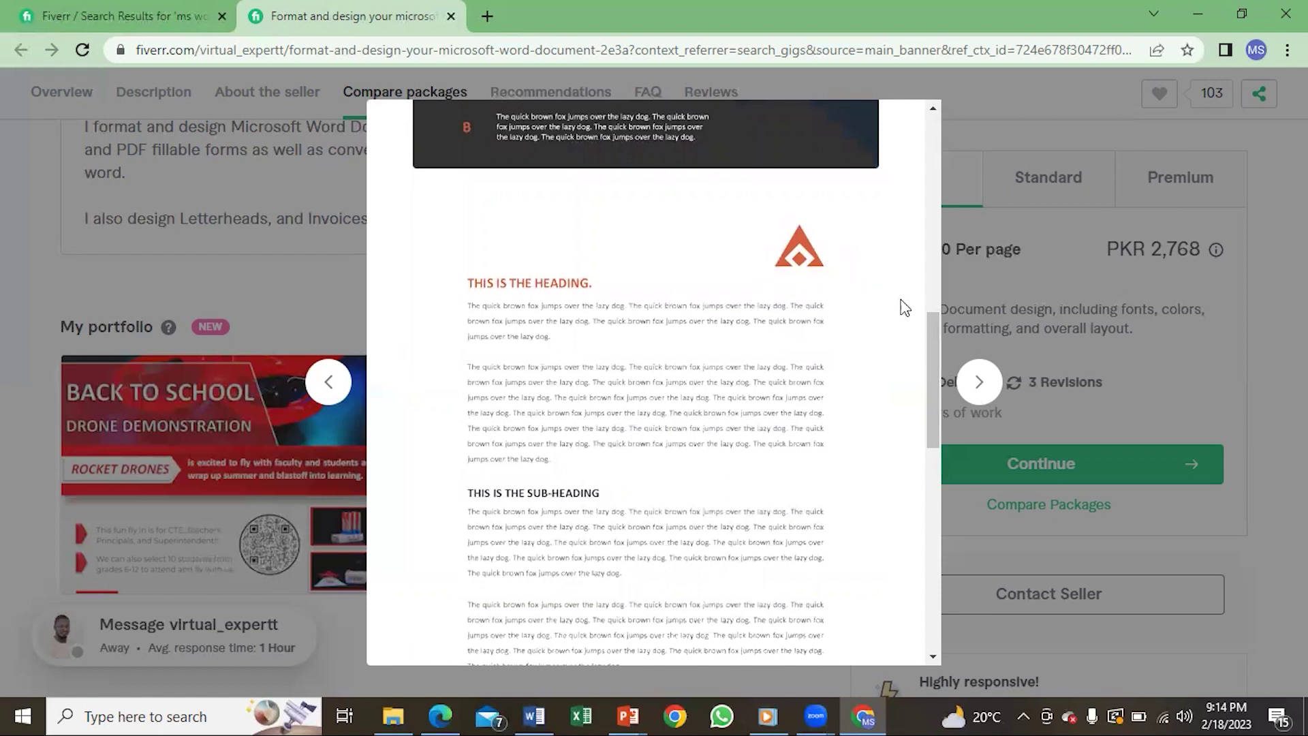
drag(932, 338, 939, 473)
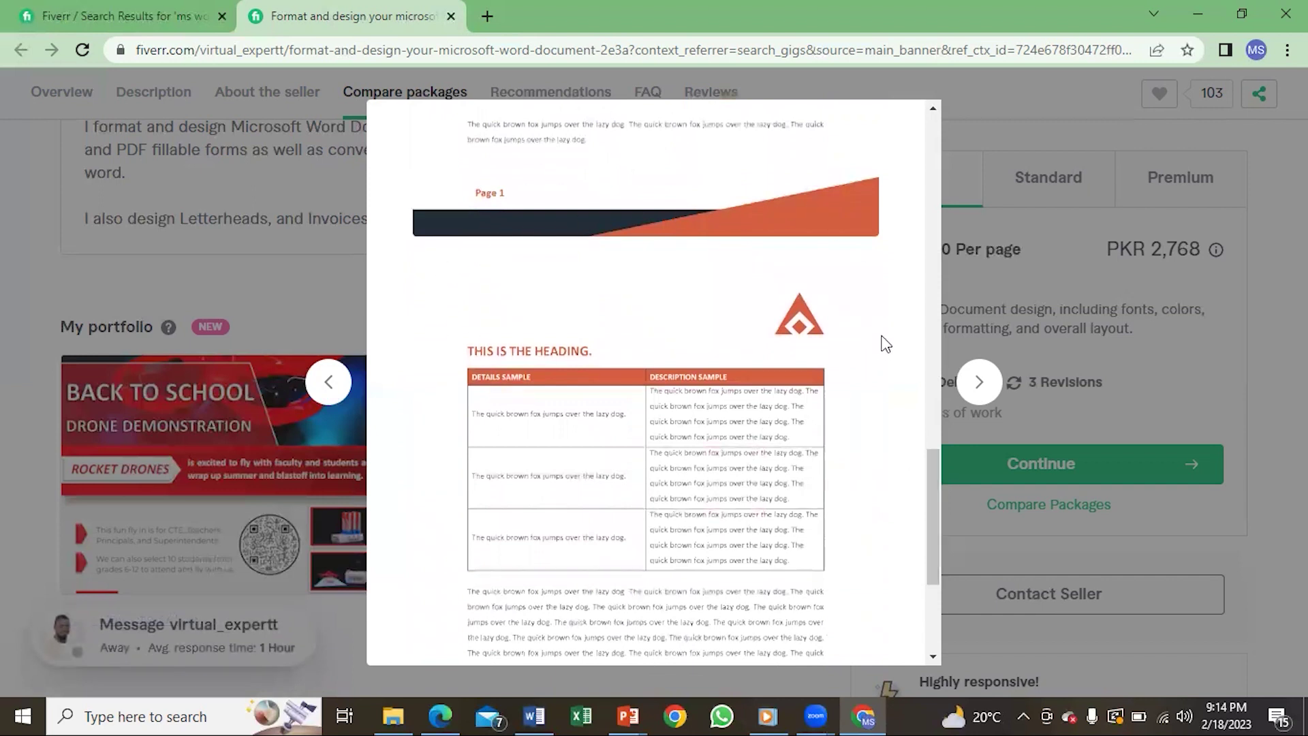
drag(935, 465, 992, 208)
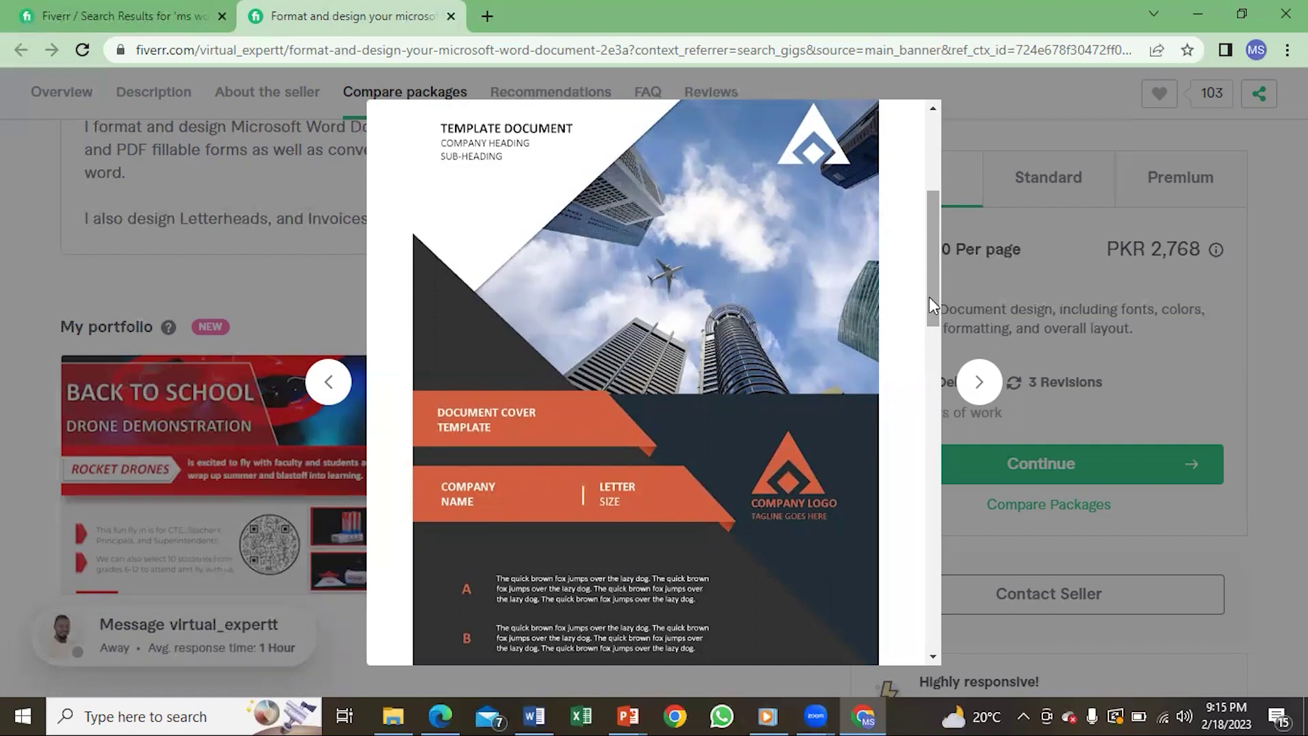
drag(929, 297, 945, 456)
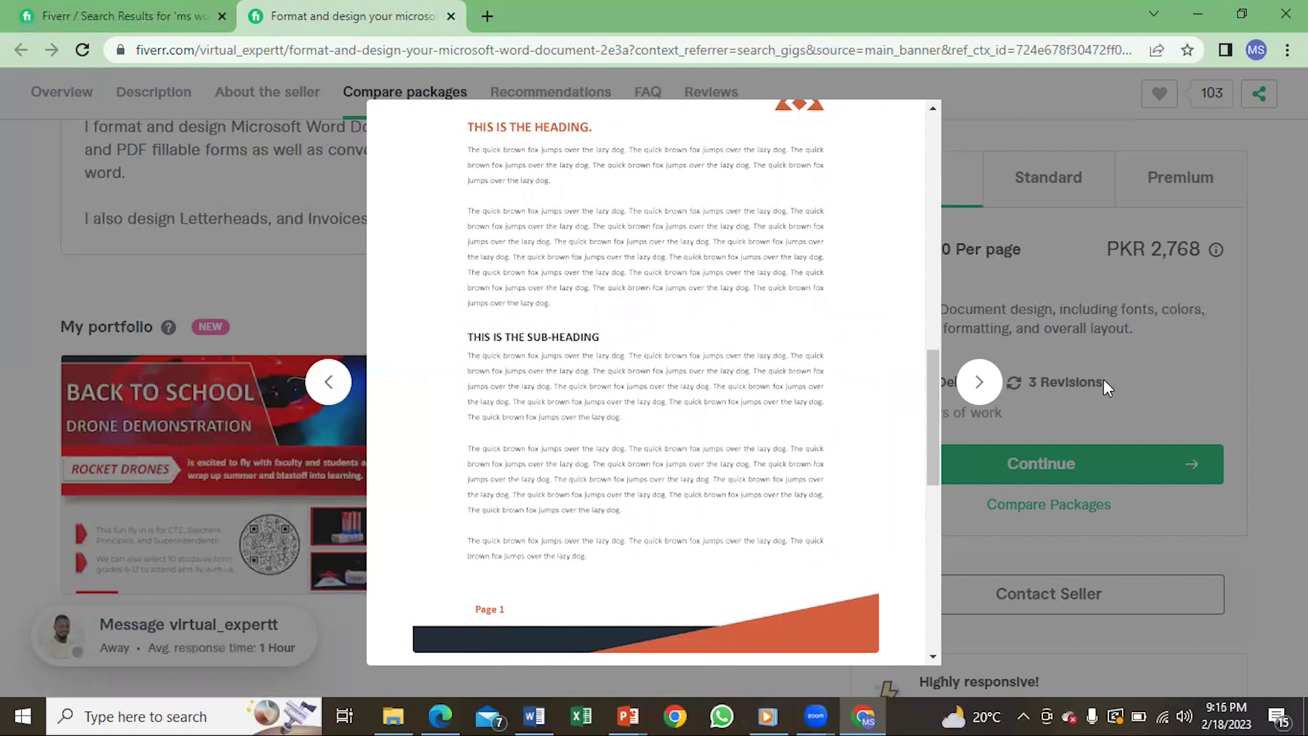
click(1102, 379)
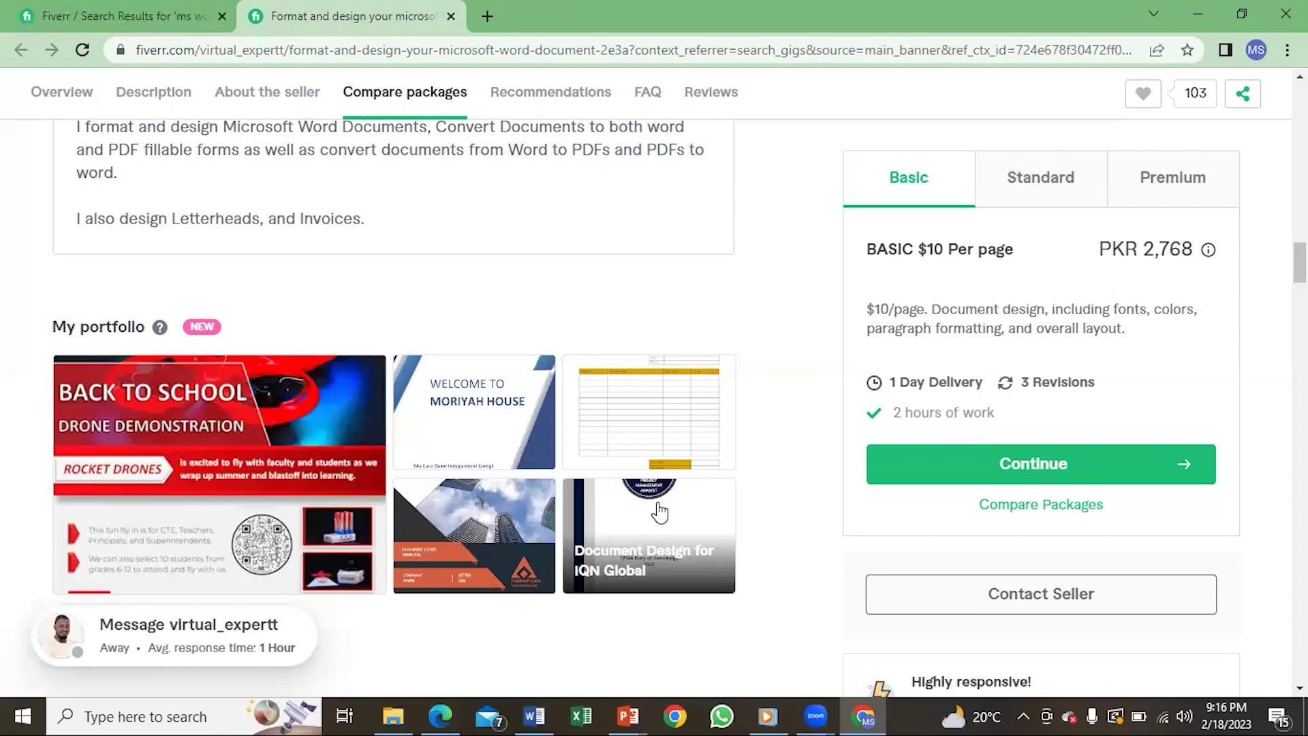
Open Document Design for IQN Global and scroll its project-management pages to Page 4 'Types of Projects'.
click(660, 511)
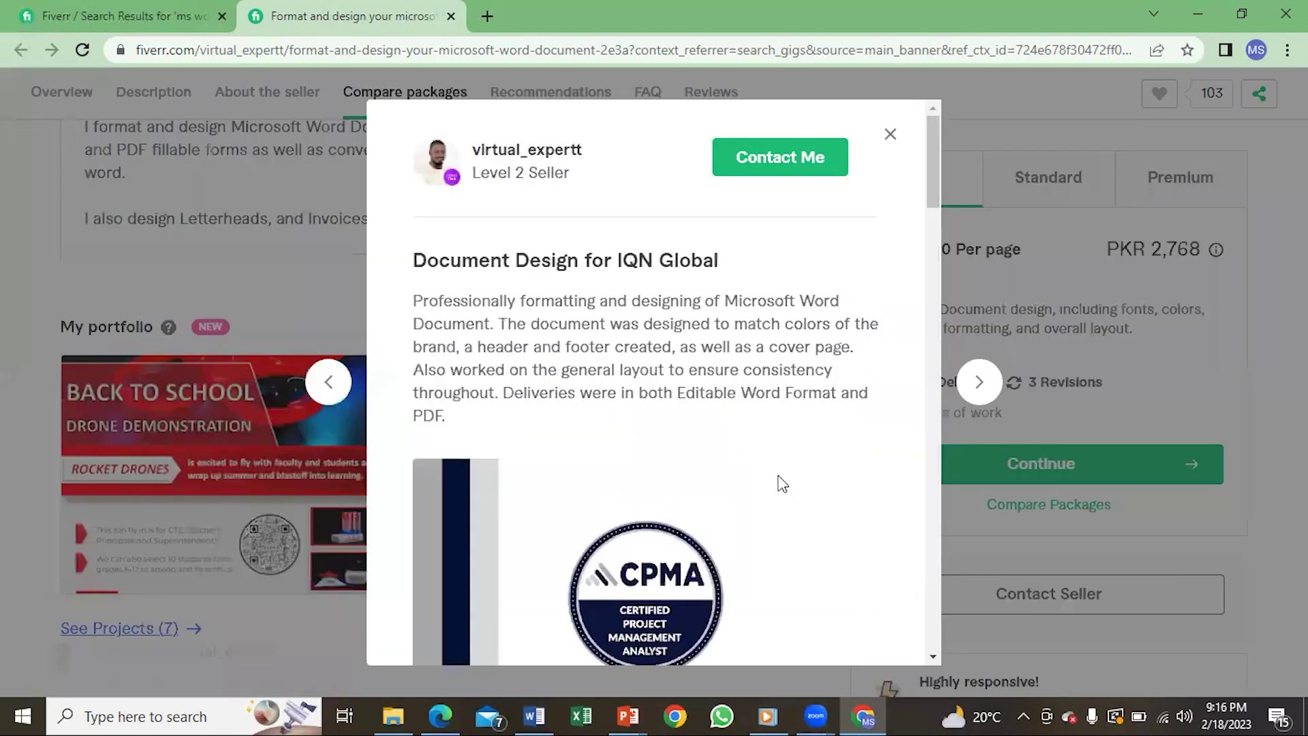
drag(937, 178, 932, 314)
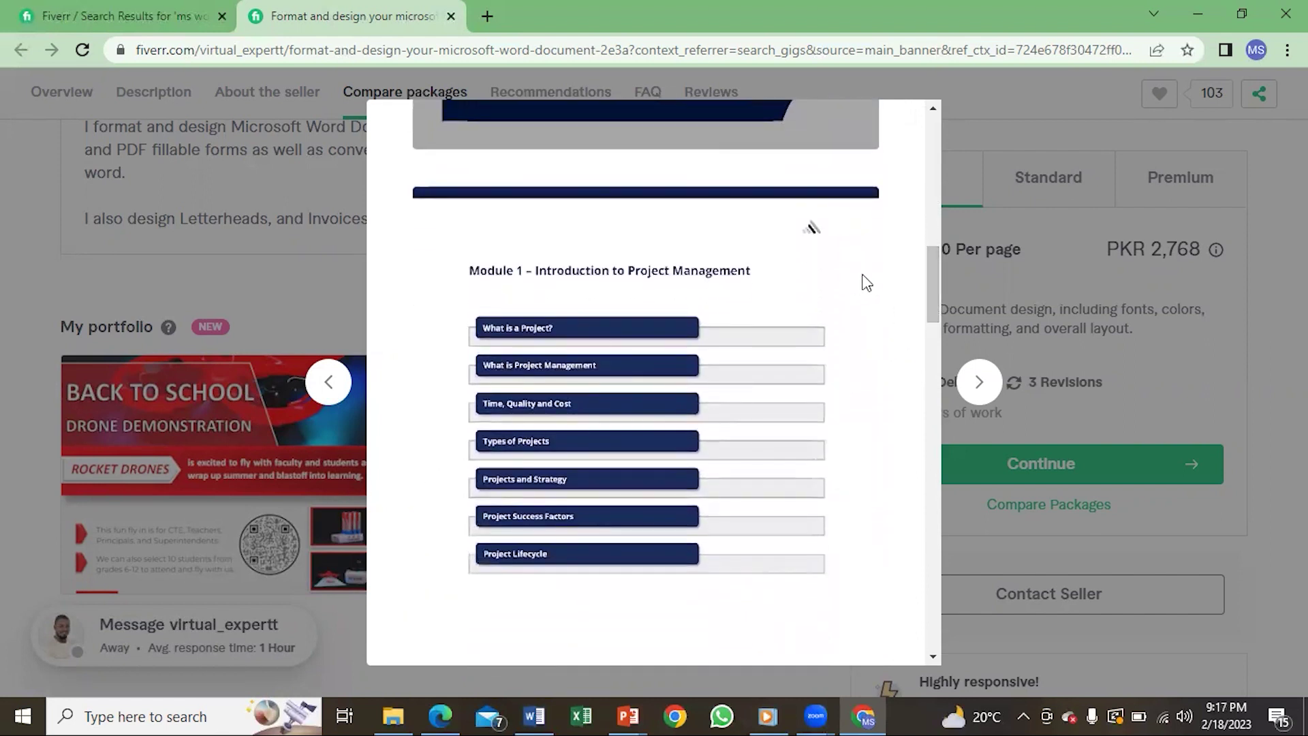
drag(929, 263, 925, 370)
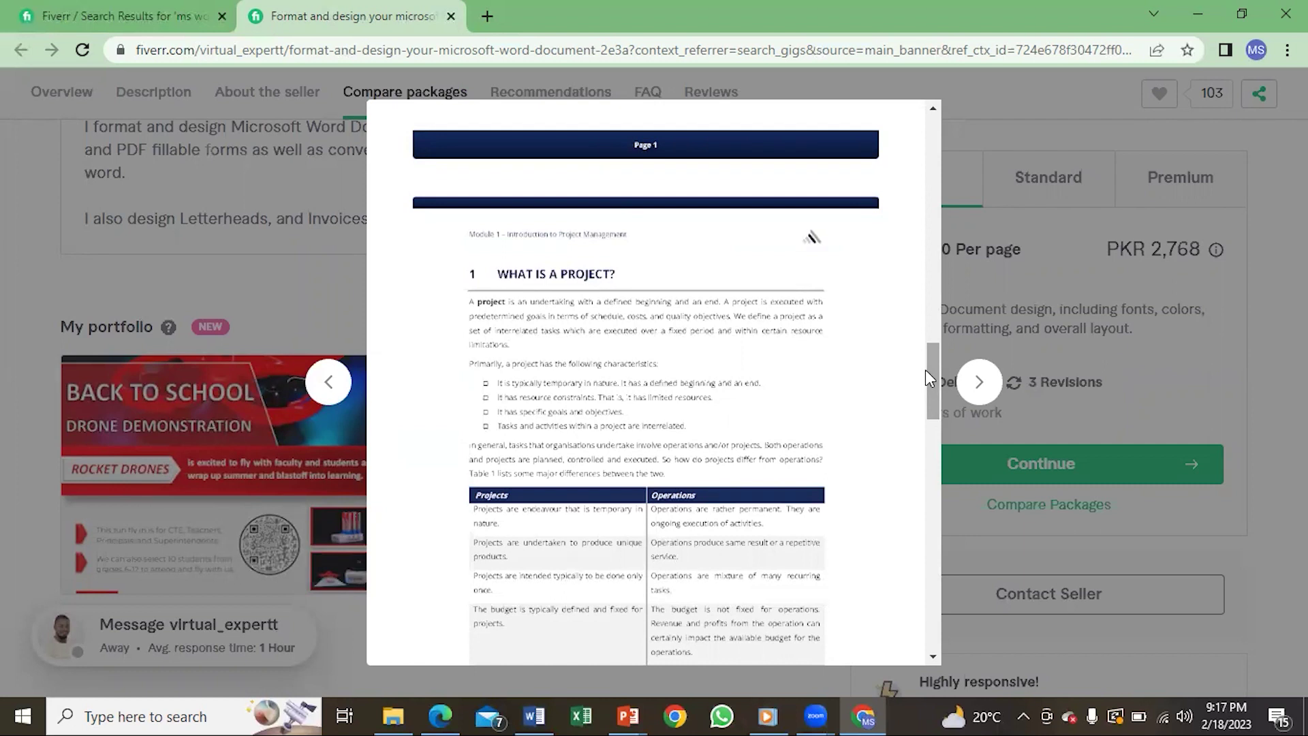
mouse_move(927, 379)
mouse_down()
mouse_move(923, 612)
mouse_move(923, 594)
mouse_up()
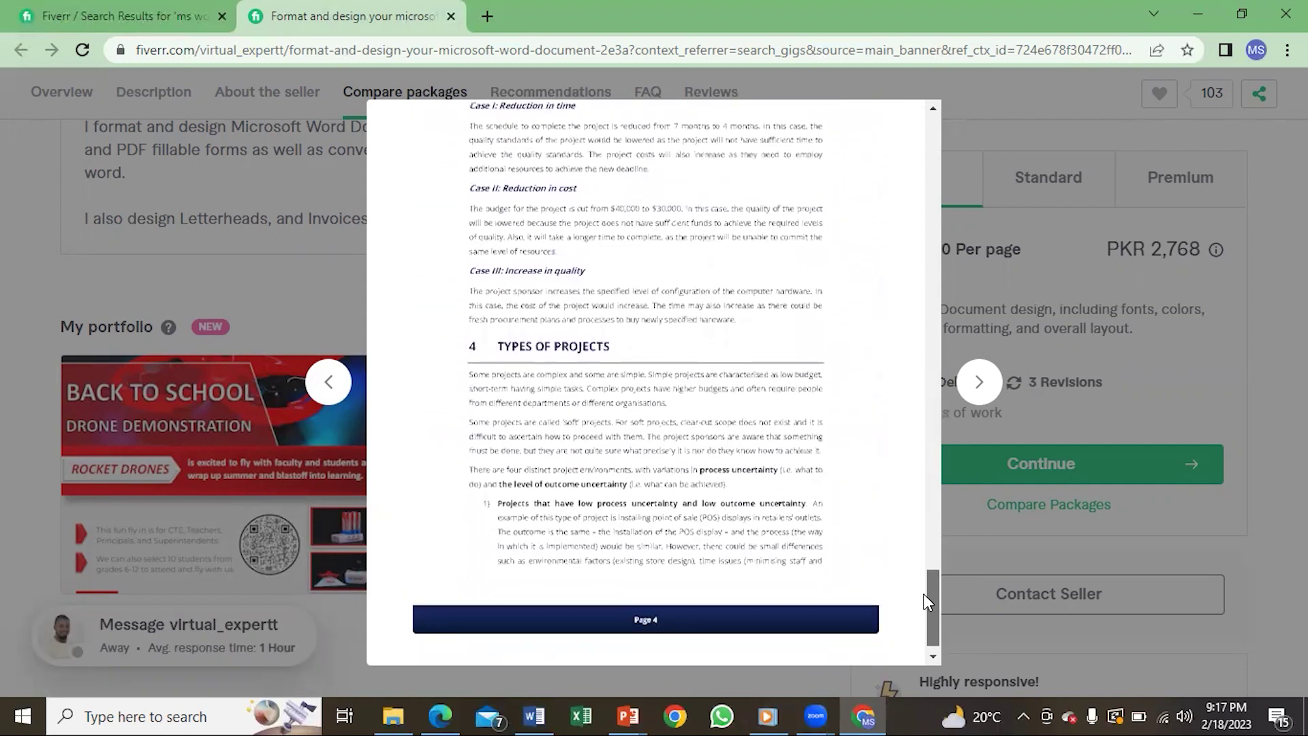
drag(930, 599, 930, 485)
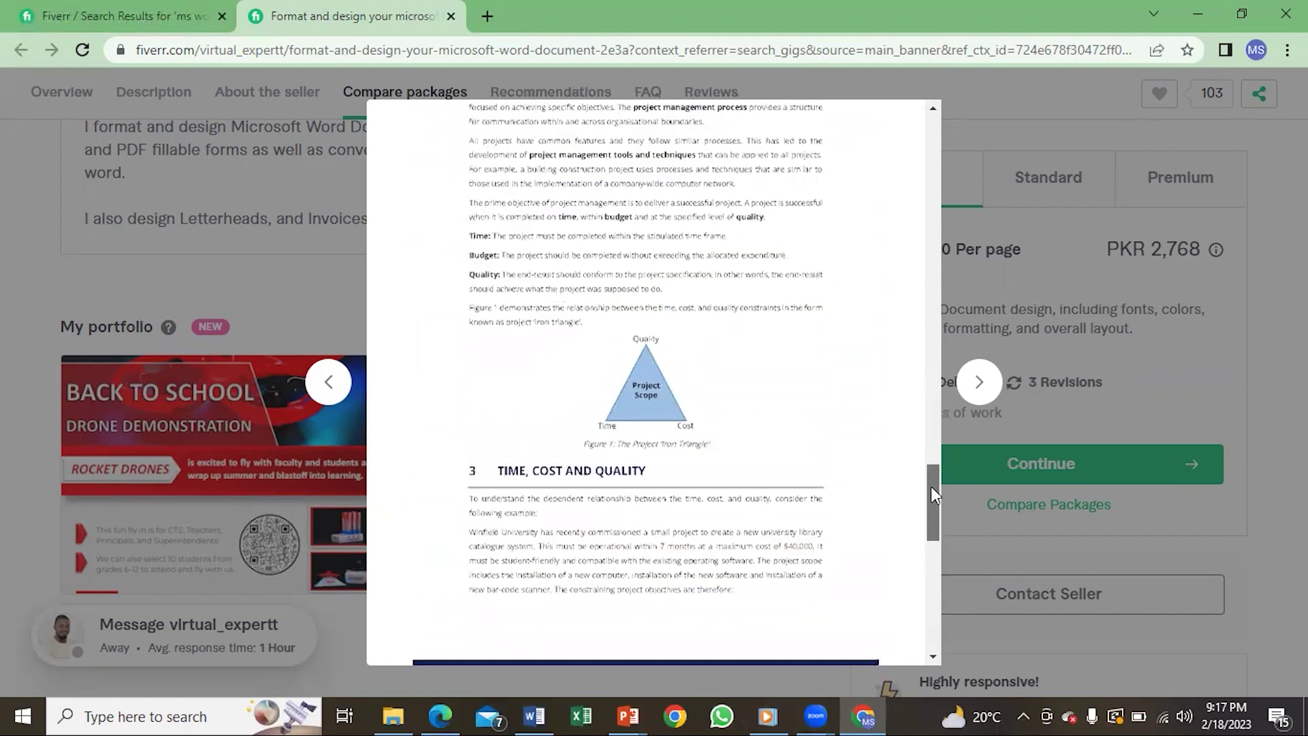
mouse_move(931, 508)
mouse_down()
mouse_move(936, 331)
mouse_move(918, 378)
mouse_up()
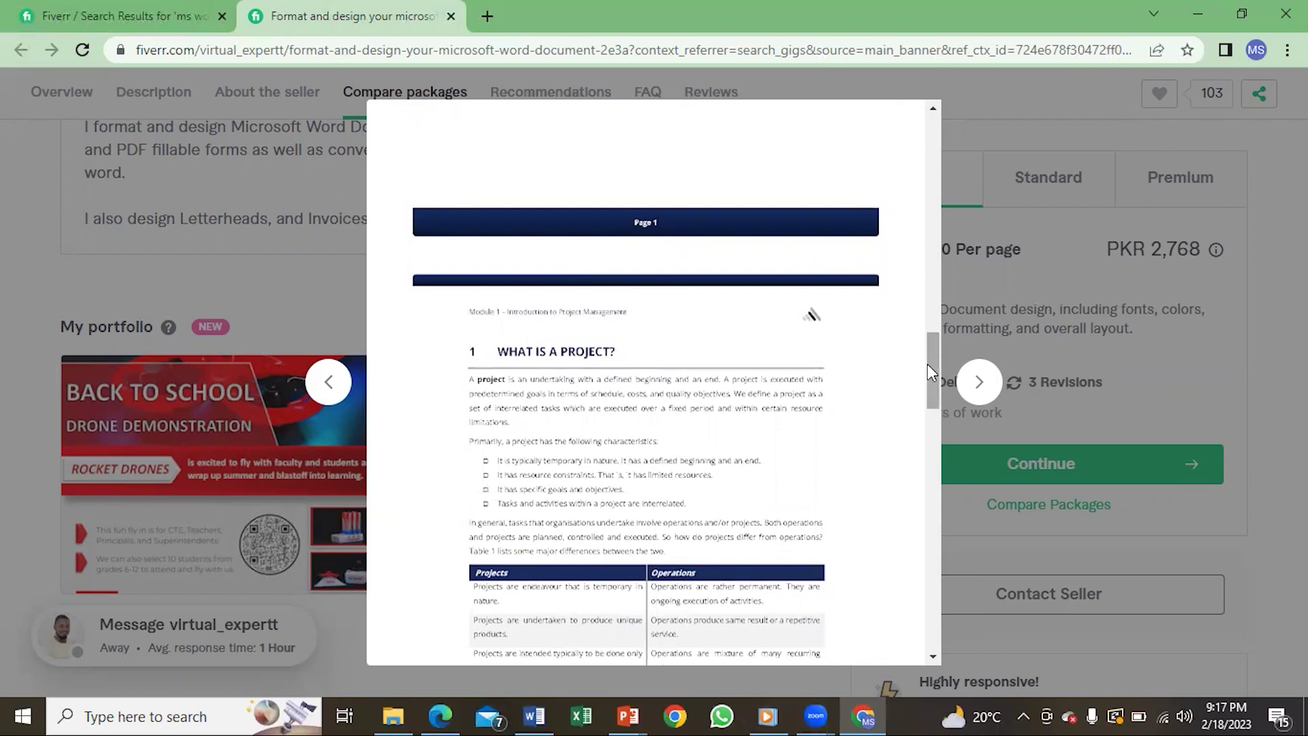
drag(932, 376, 931, 407)
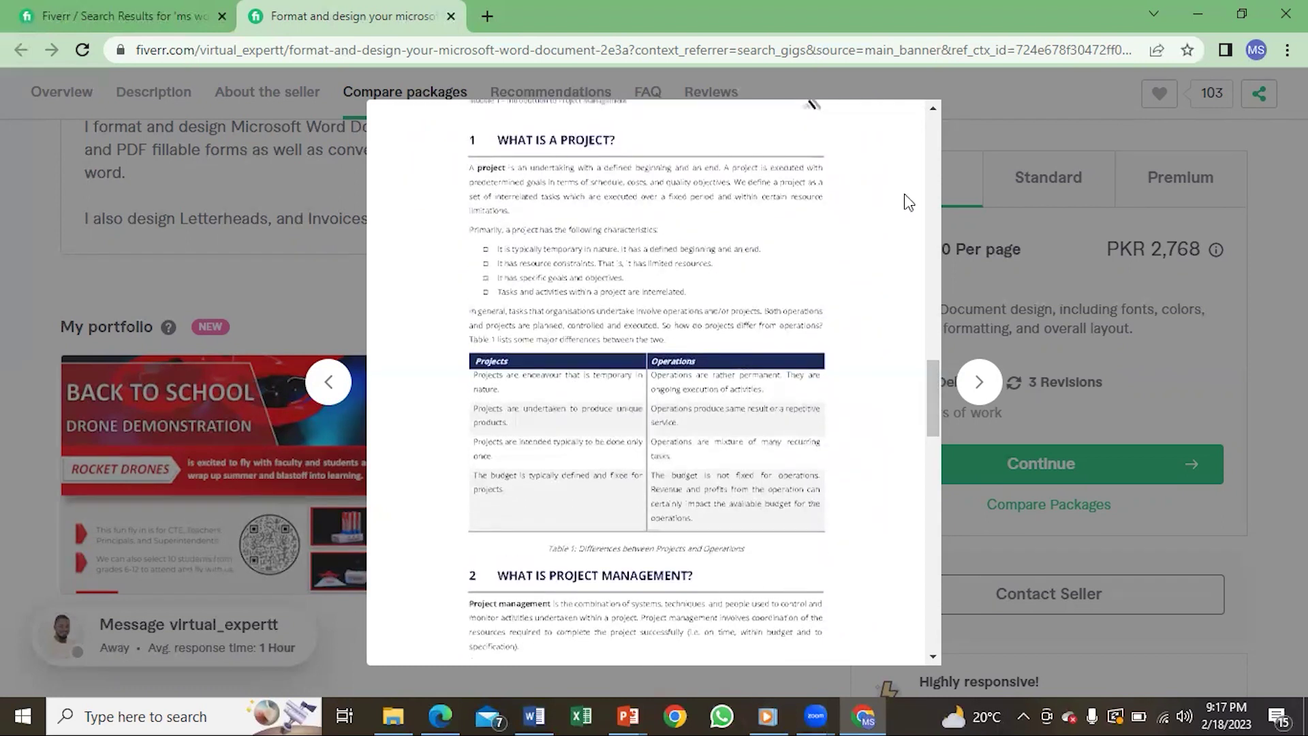
drag(933, 392, 931, 411)
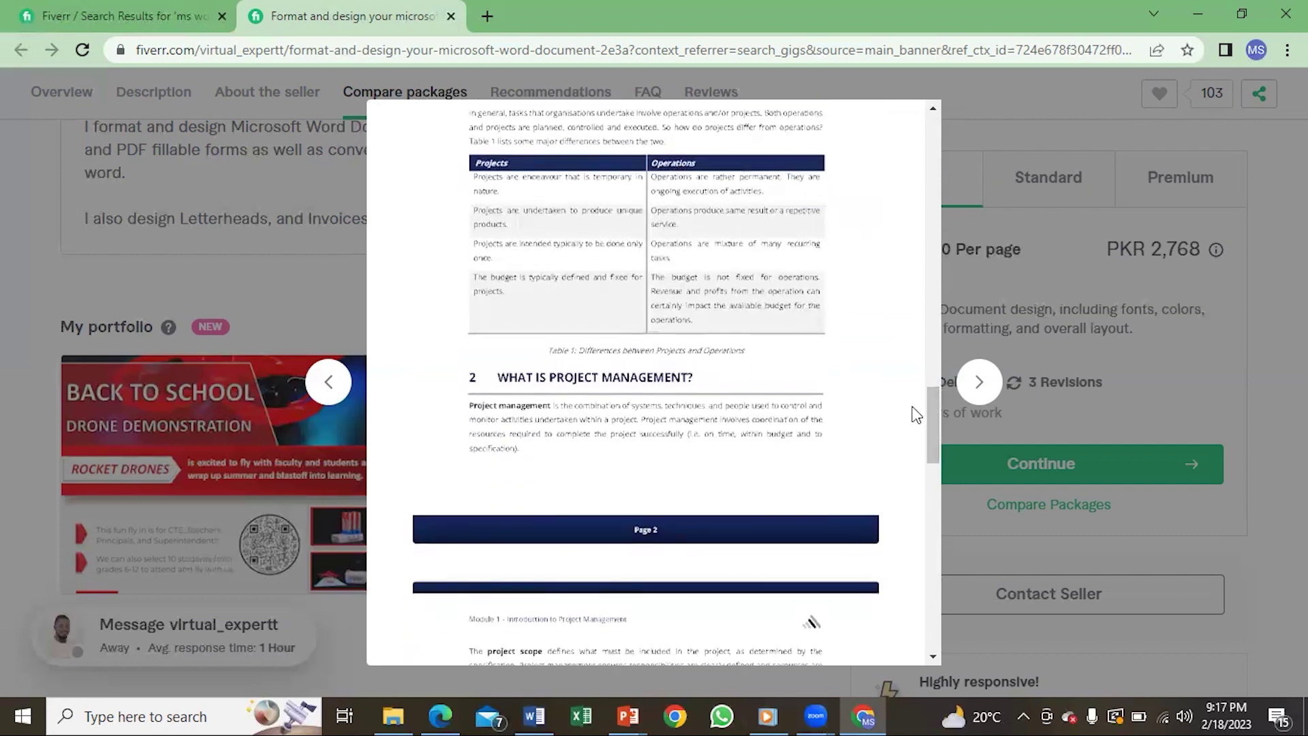
drag(933, 416, 905, 595)
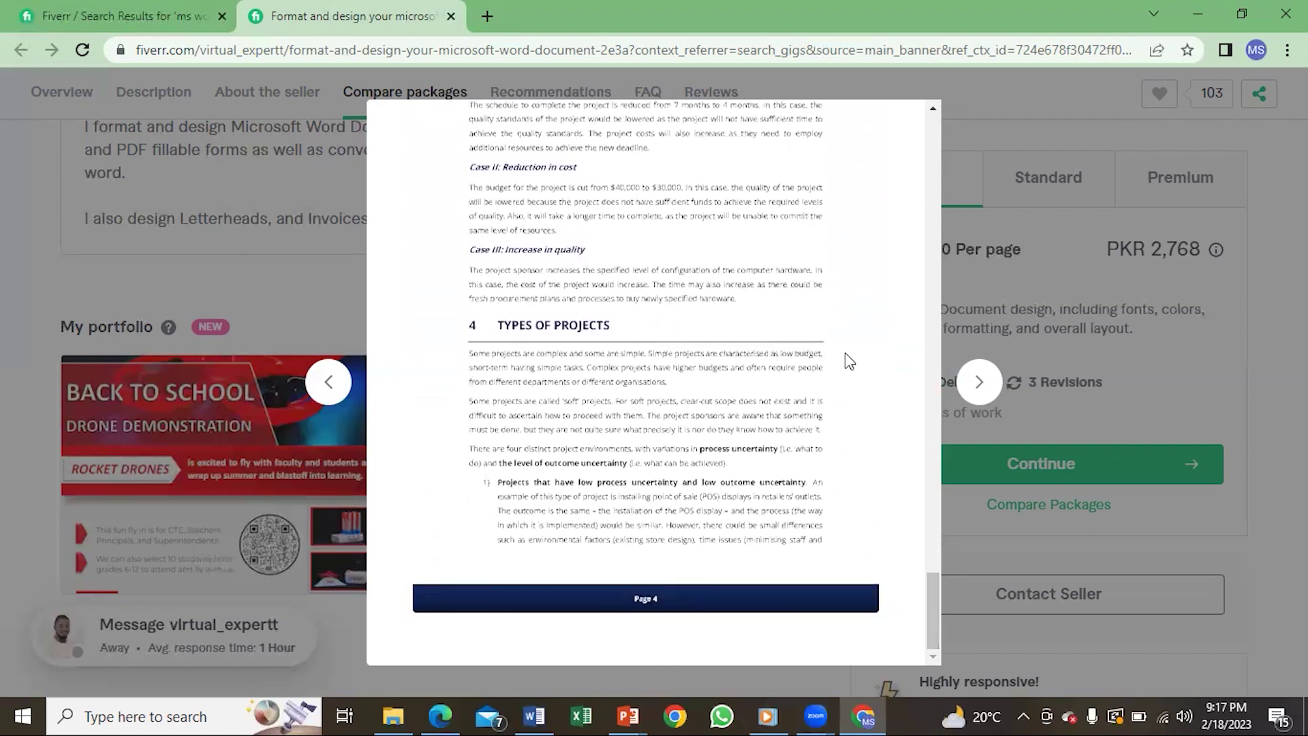
Close the IQN Global preview and bring up the open-windows list with Alt+Tab.
click(1019, 552)
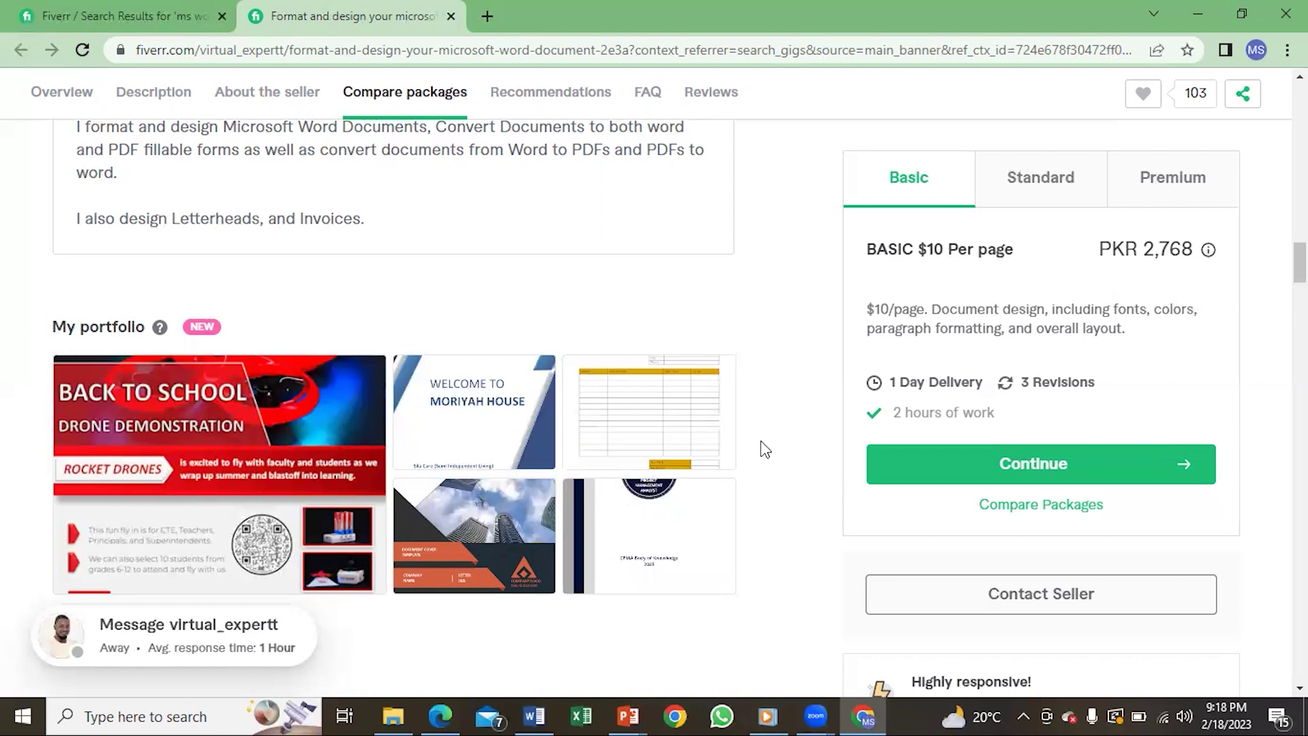
mouse_move(533, 715)
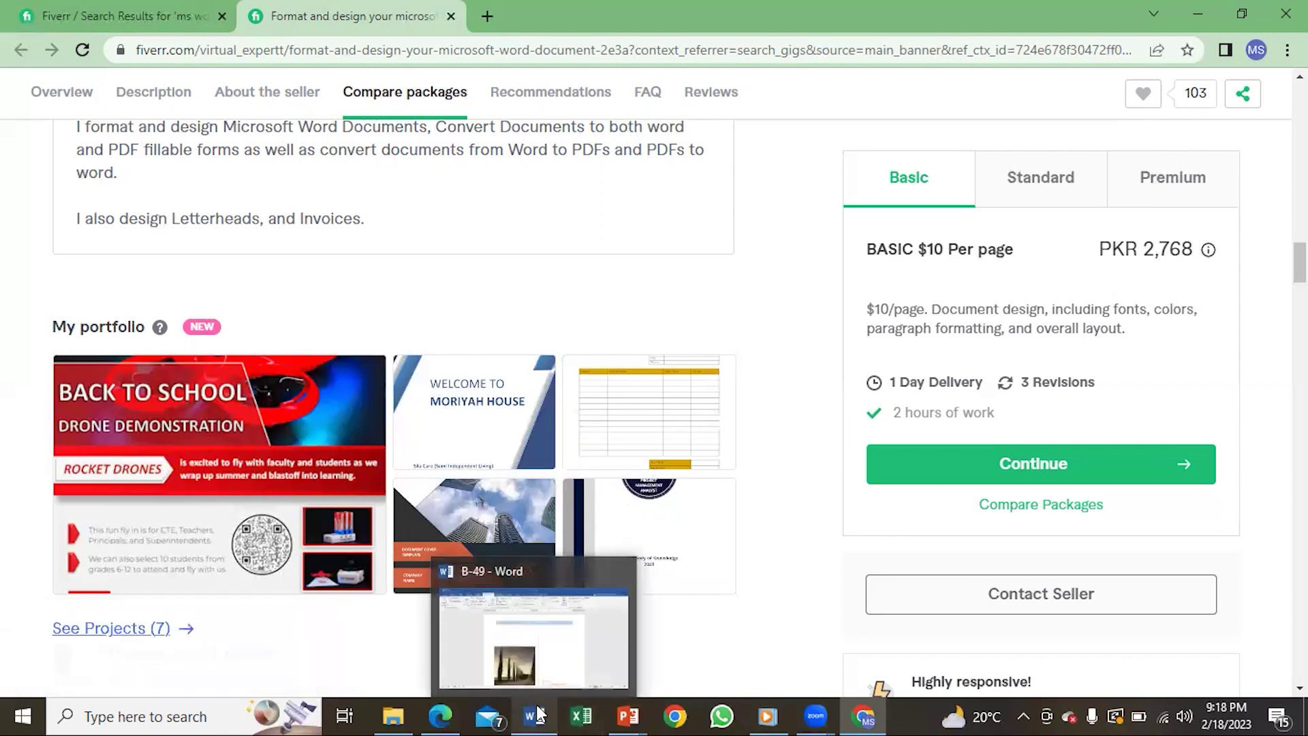
key(alt+Tab)
Switch to the NS_training 'Mental Health' PDF in Edge and scroll its first page.
key(Down)
key(Left)
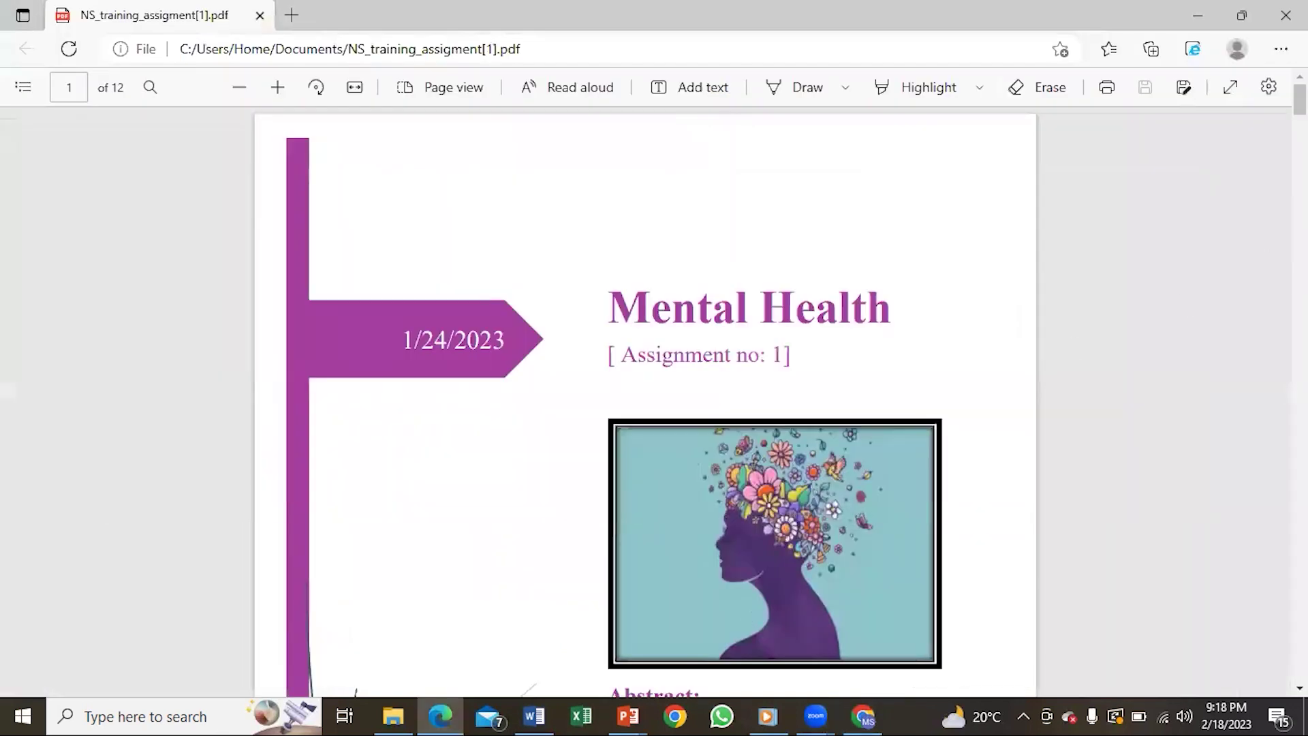
scroll(783, 402, down, 5)
scroll(783, 402, up, 4)
scroll(783, 402, down, 3)
scroll(784, 402, down, 4)
scroll(645, 402, up, 8)
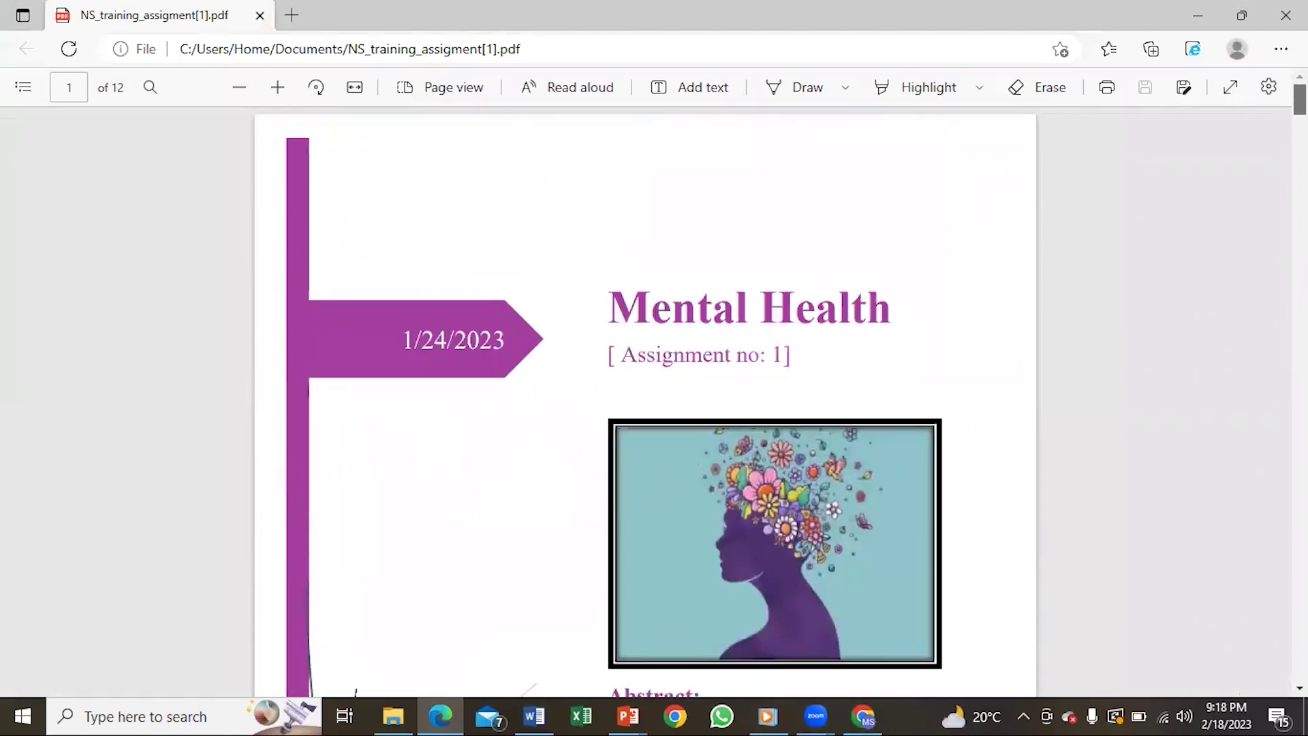
scroll(645, 402, down, 2)
Finish reviewing page 1, then bring the B-49 'Emotional Intelligence' Word document forward.
scroll(645, 402, down, 2)
scroll(645, 402, up, 1)
scroll(783, 402, down, 2)
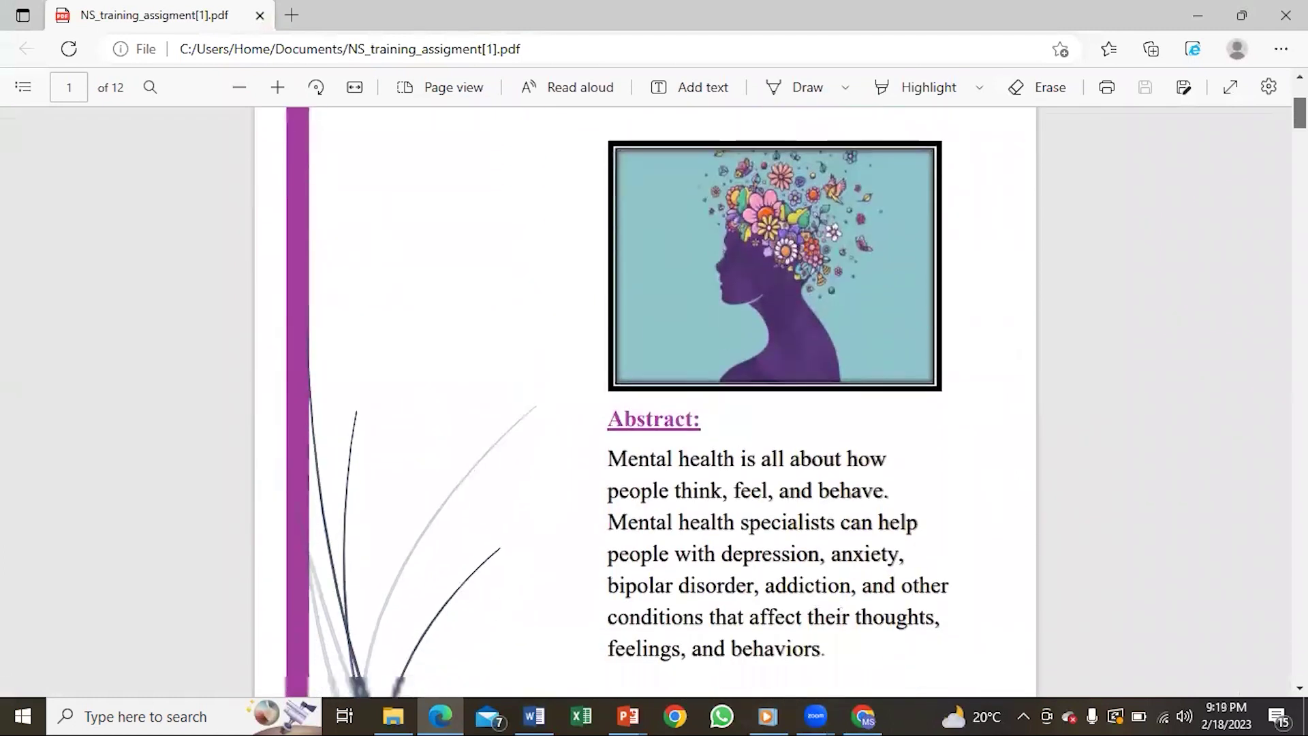
scroll(783, 402, down, 2)
scroll(784, 402, down, 1)
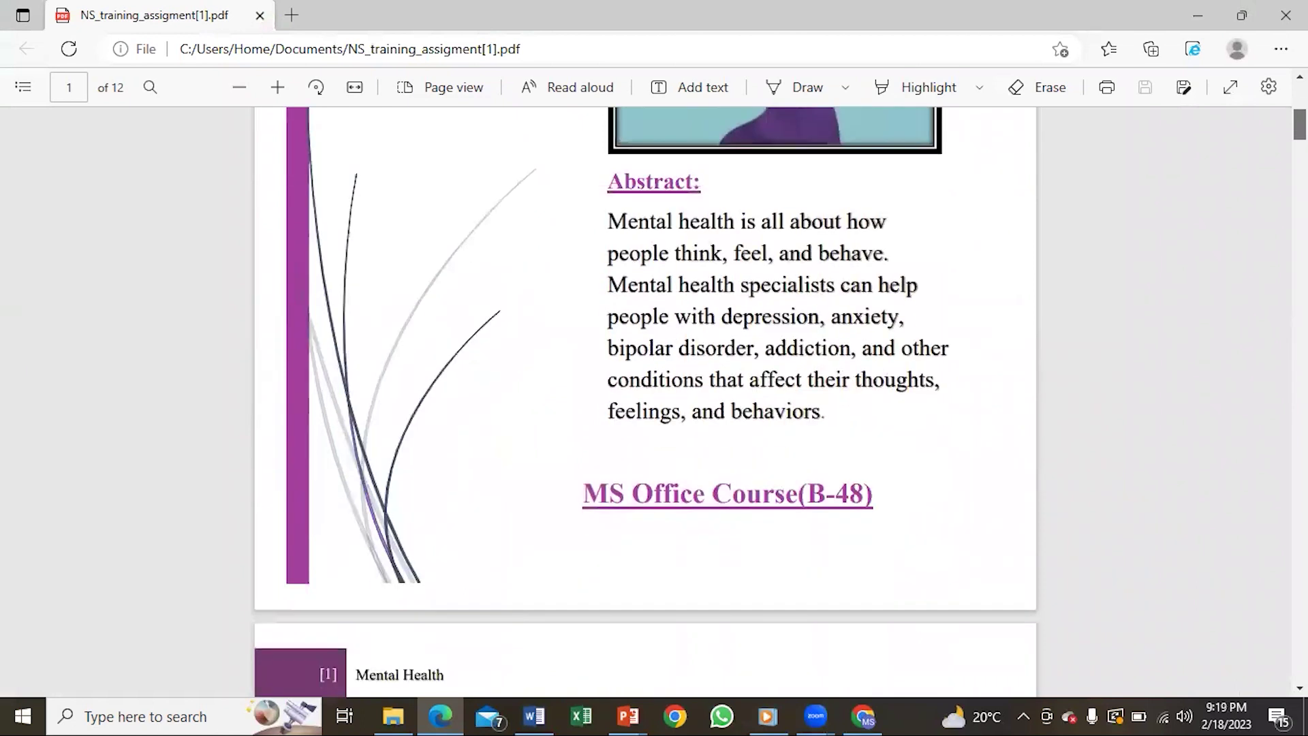
scroll(784, 402, up, 1)
scroll(703, 565, up, 6)
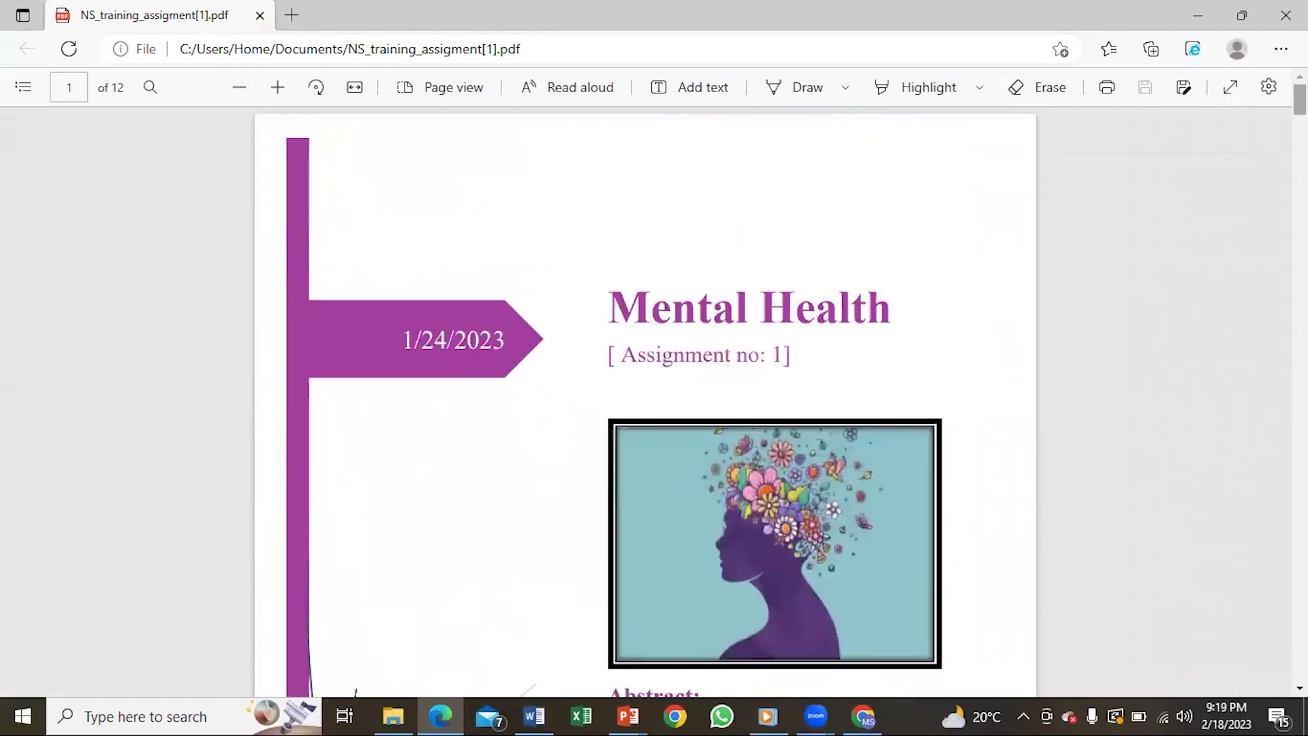
click(534, 713)
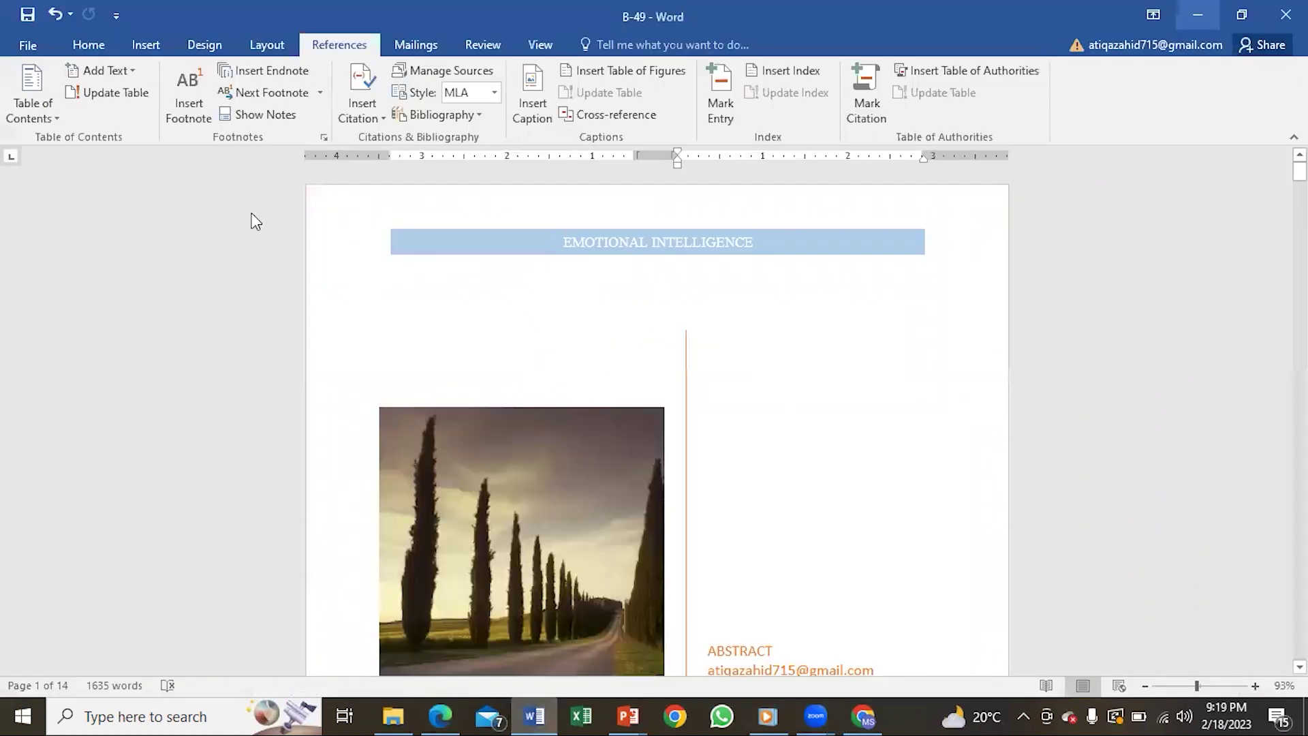
Browse Word's Insert > Cover Page designs without applying one, then Alt+Tab back to the PDF.
click(141, 42)
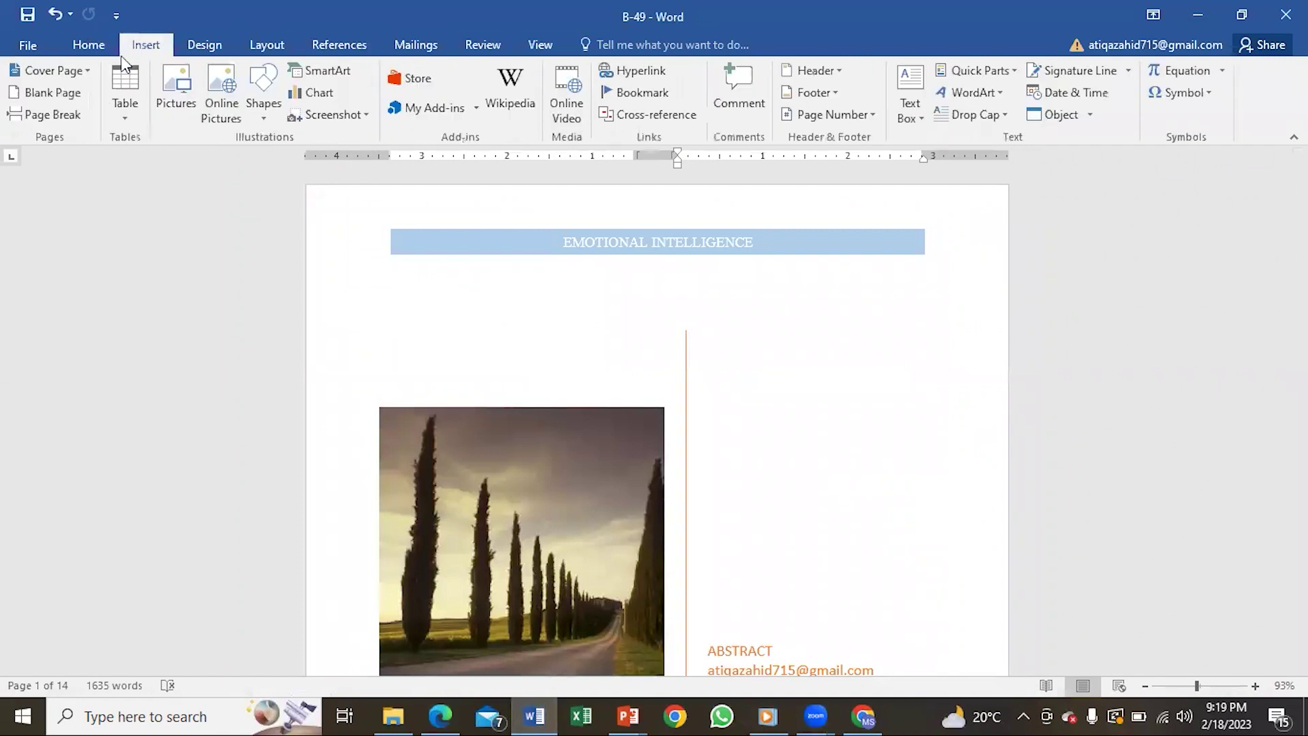
click(78, 76)
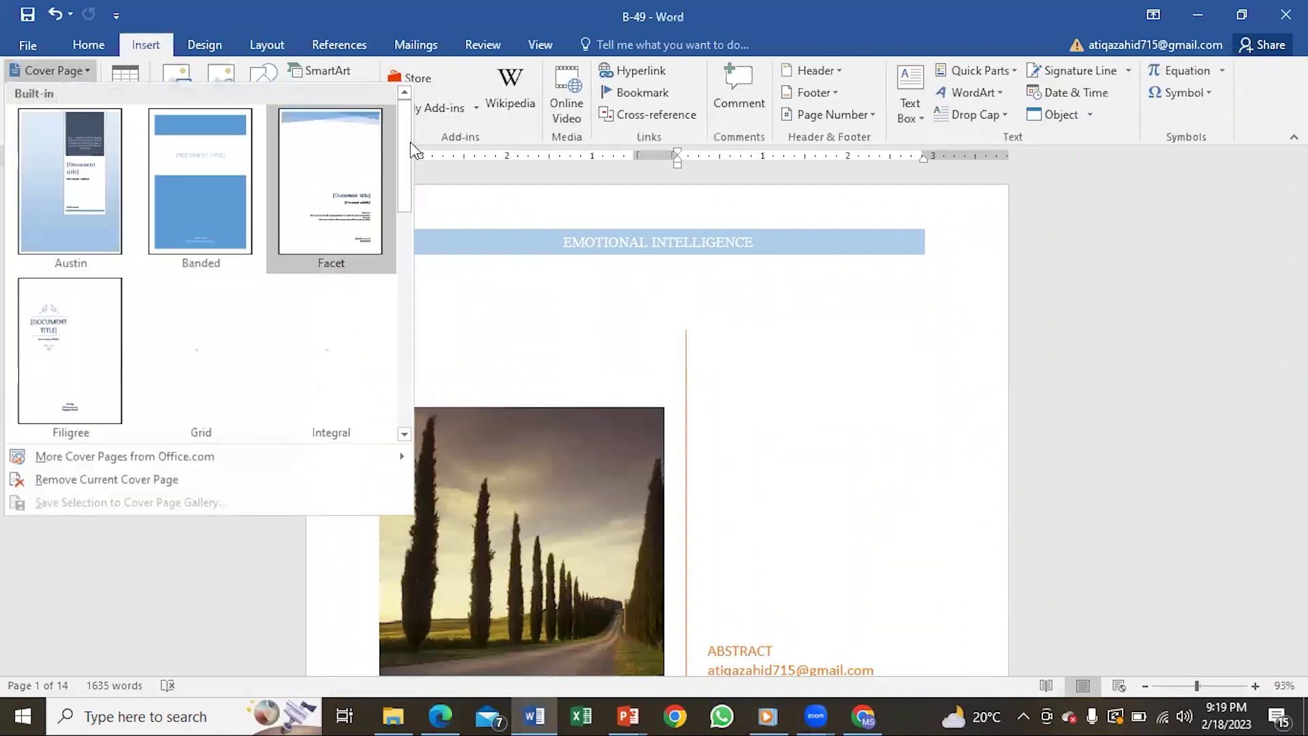
scroll(388, 313, down, 1)
scroll(385, 315, down, 2)
scroll(387, 354, down, 1)
scroll(388, 379, up, 6)
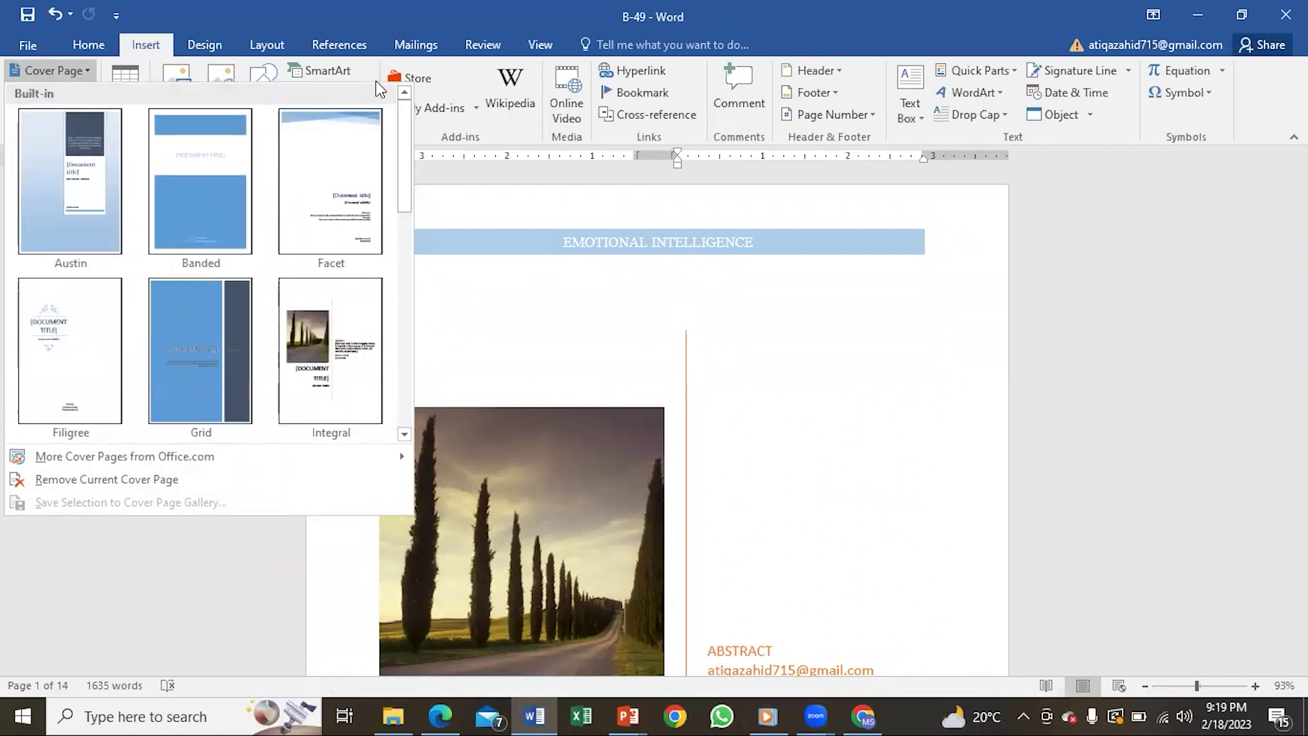
click(734, 275)
key(alt+Tab)
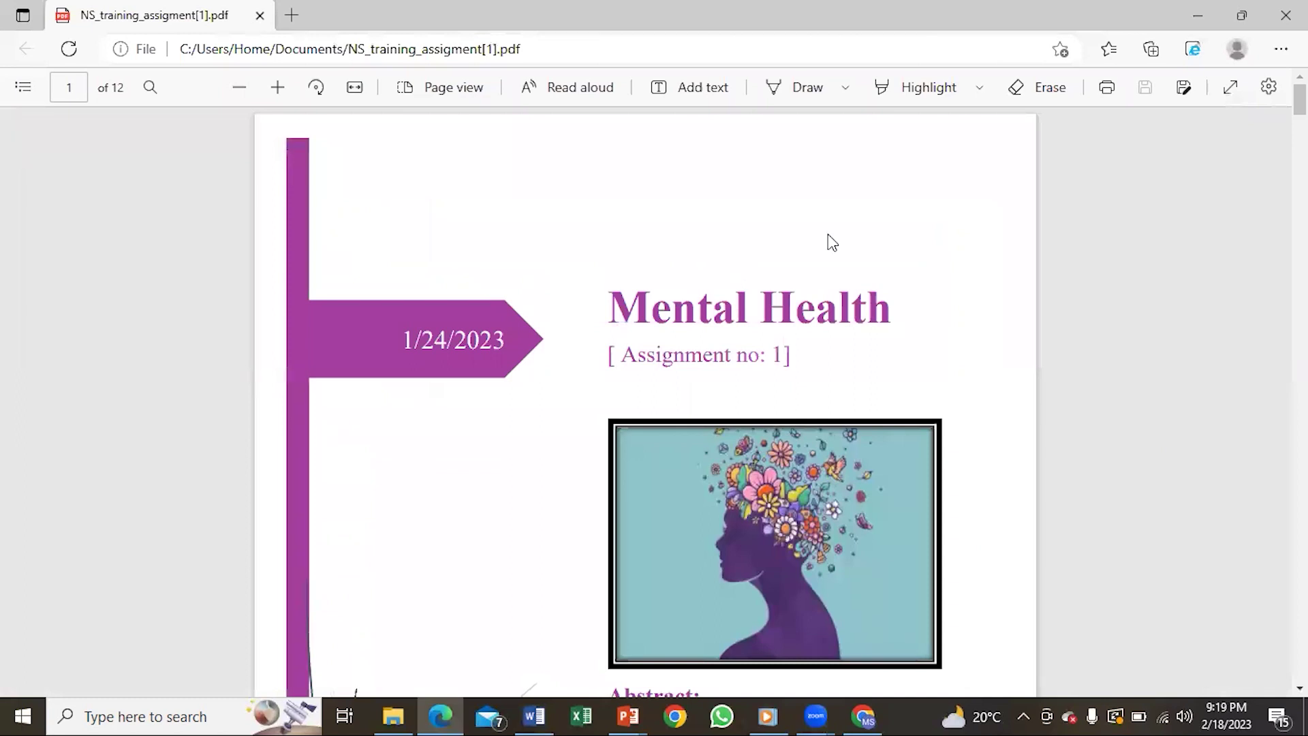
scroll(1300, 99, down, 5)
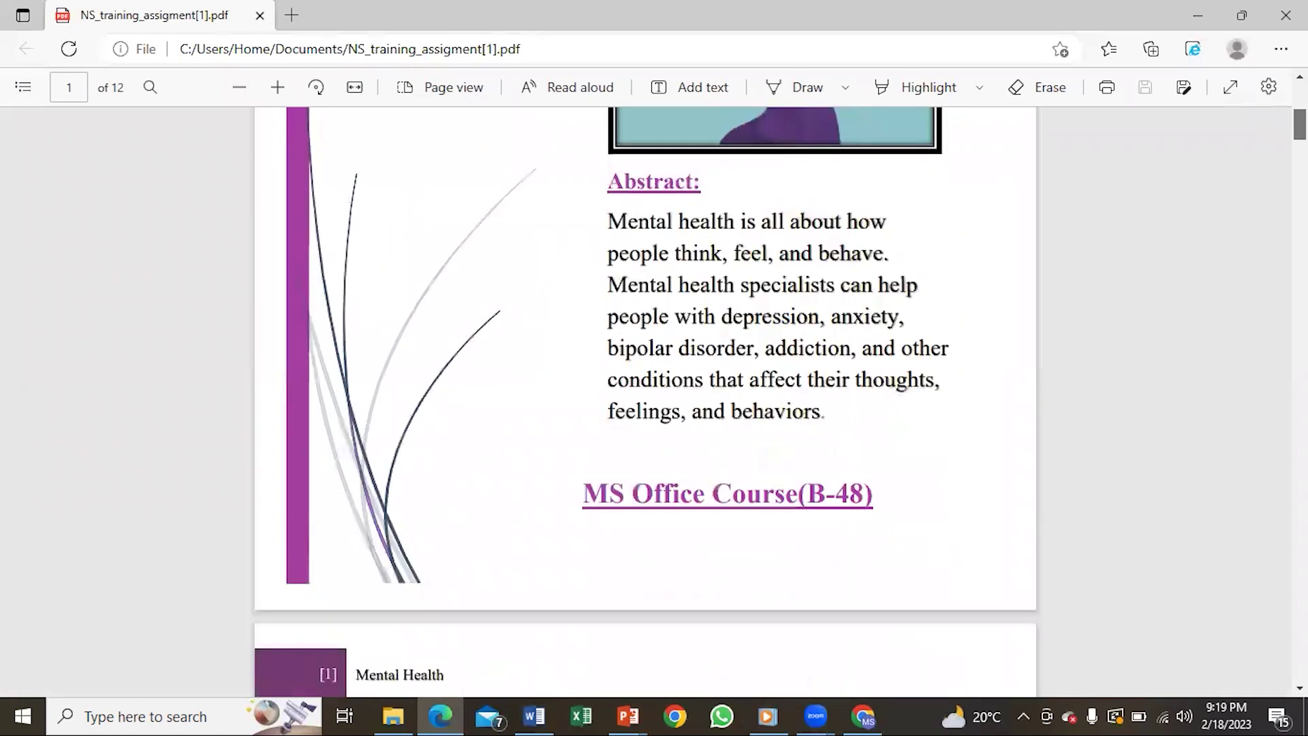
scroll(644, 402, up, 5)
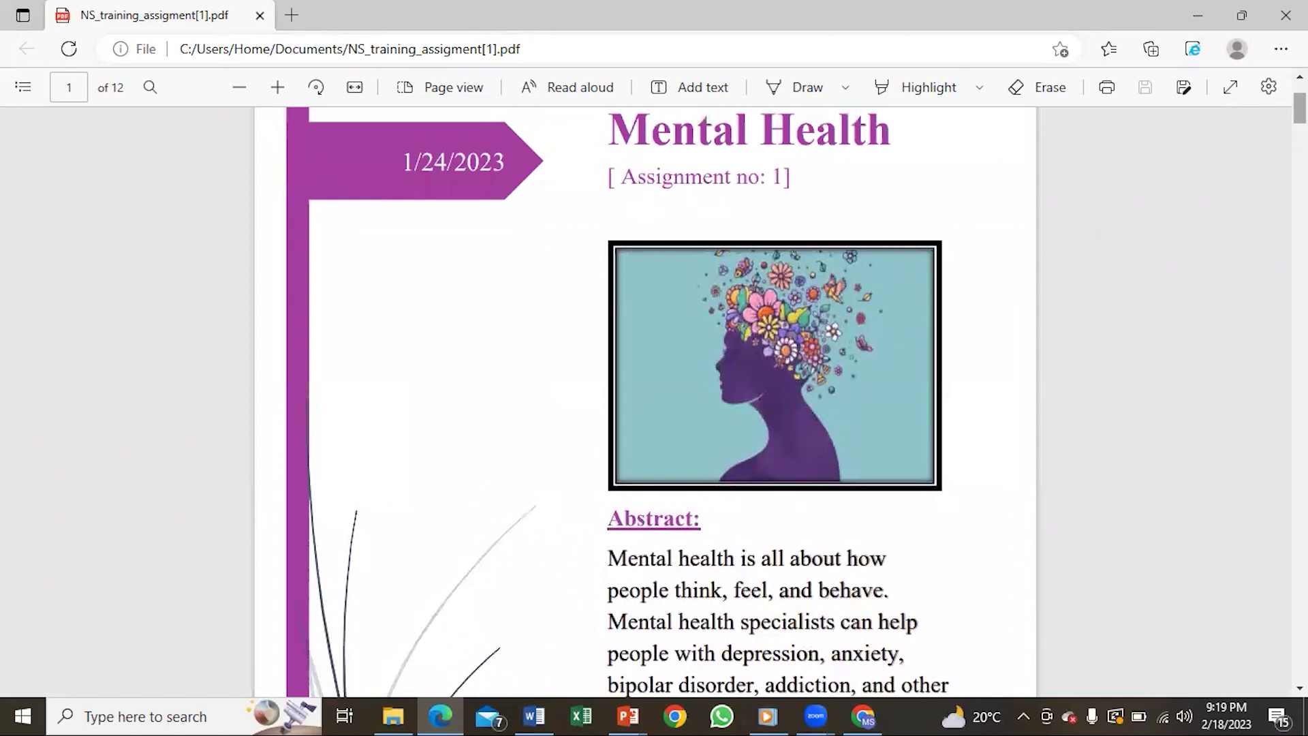
key(Right)
scroll(644, 402, down, 1)
scroll(644, 402, down, 3)
scroll(644, 401, down, 3)
scroll(644, 402, up, 2)
scroll(644, 402, up, 5)
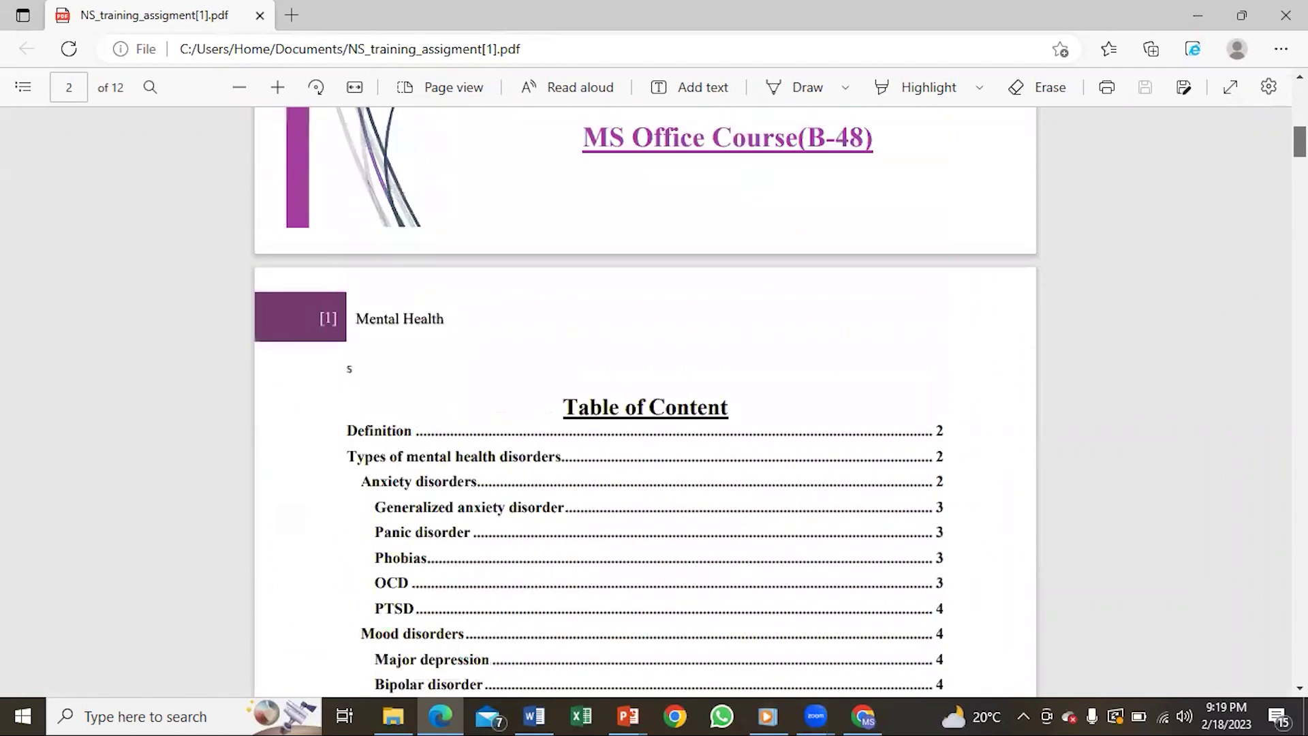
scroll(643, 402, down, 1)
scroll(643, 402, down, 3)
scroll(644, 402, down, 3)
scroll(644, 402, down, 5)
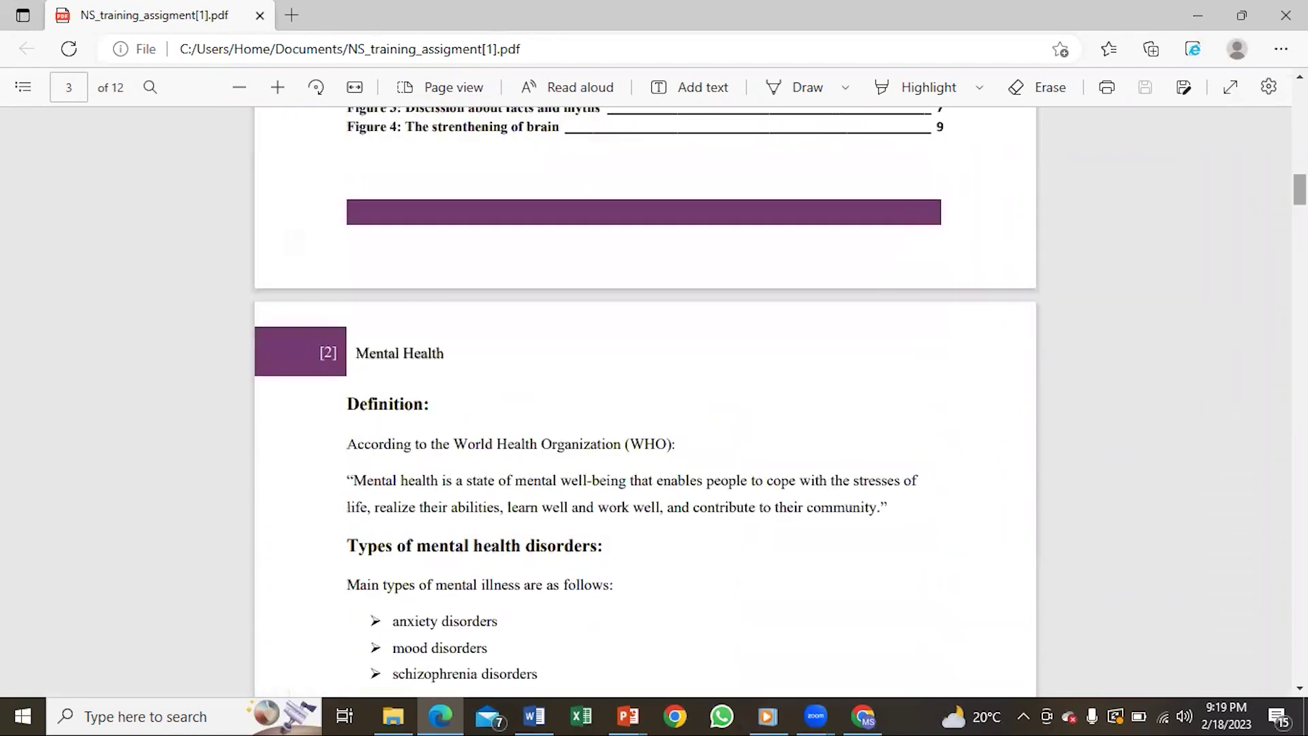
scroll(644, 402, down, 1)
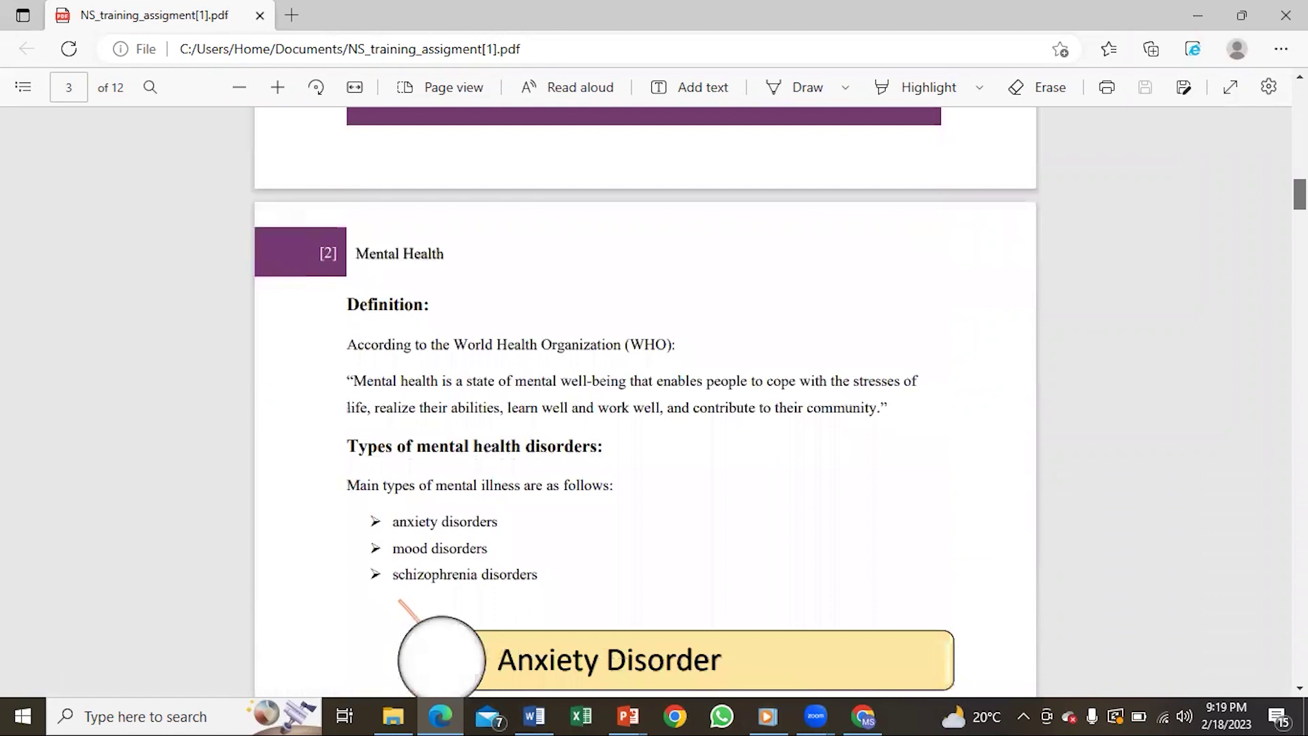
scroll(644, 402, down, 2)
scroll(644, 402, down, 3)
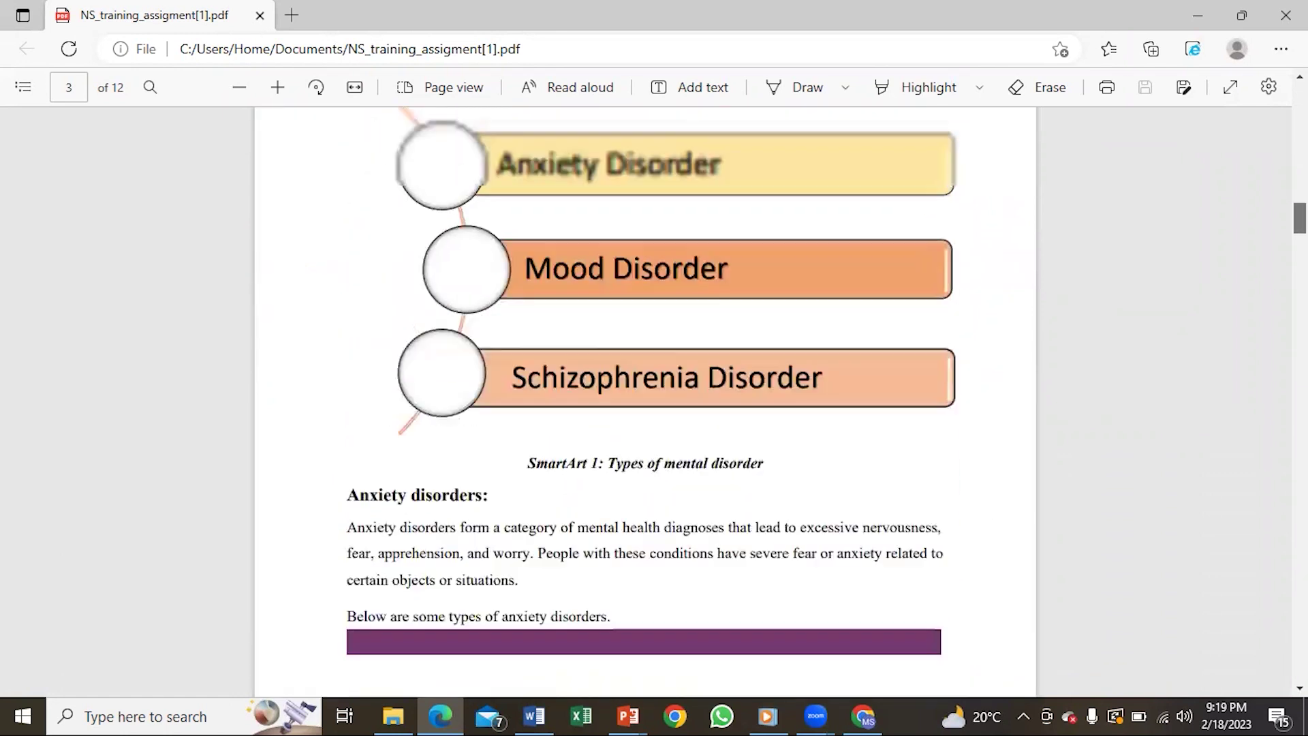
scroll(1000, 481, up, 2)
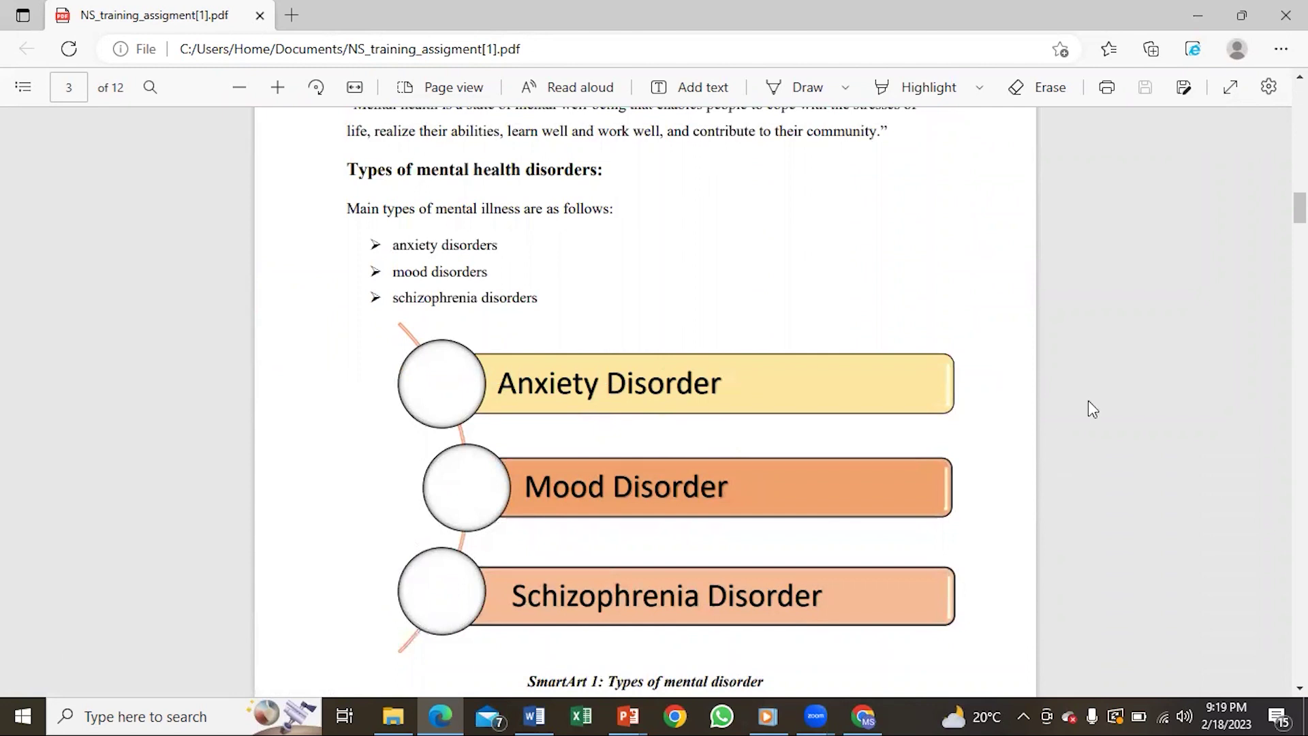
drag(1300, 207, 1299, 277)
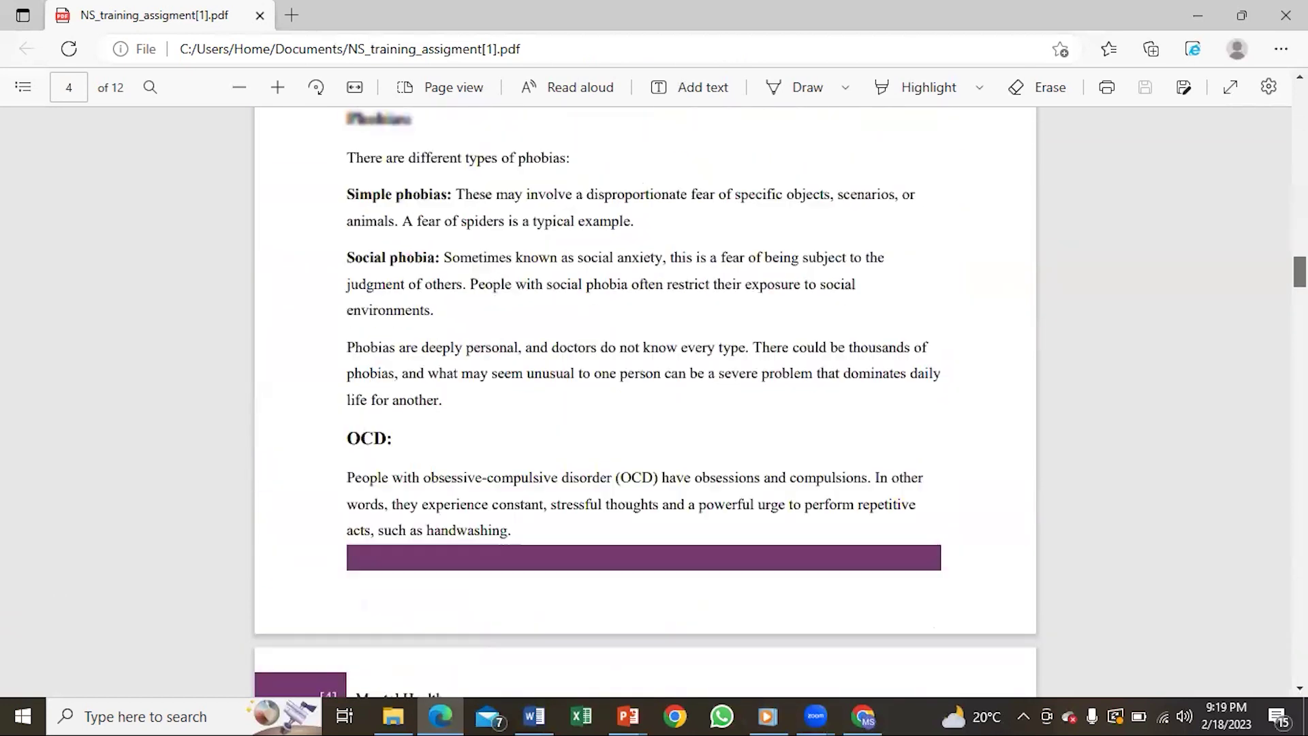
scroll(643, 402, down, 2)
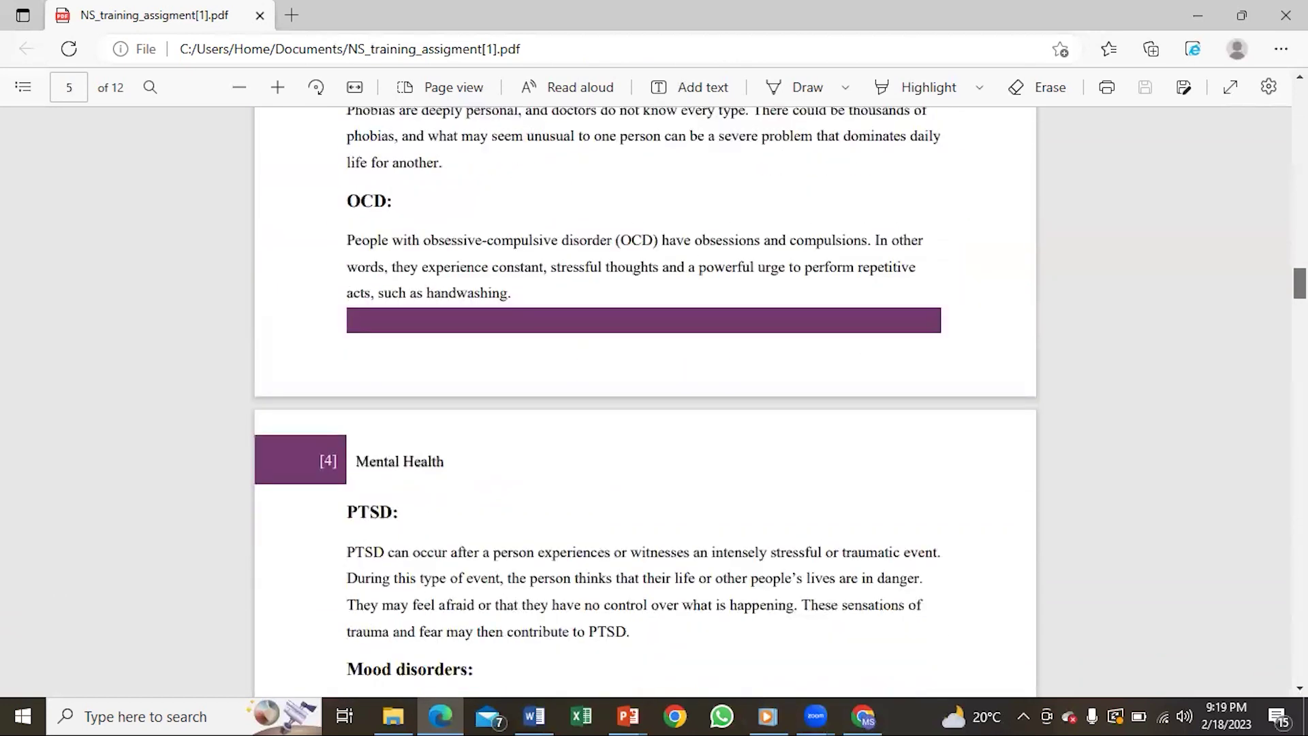
scroll(644, 402, down, 7)
scroll(644, 402, down, 5)
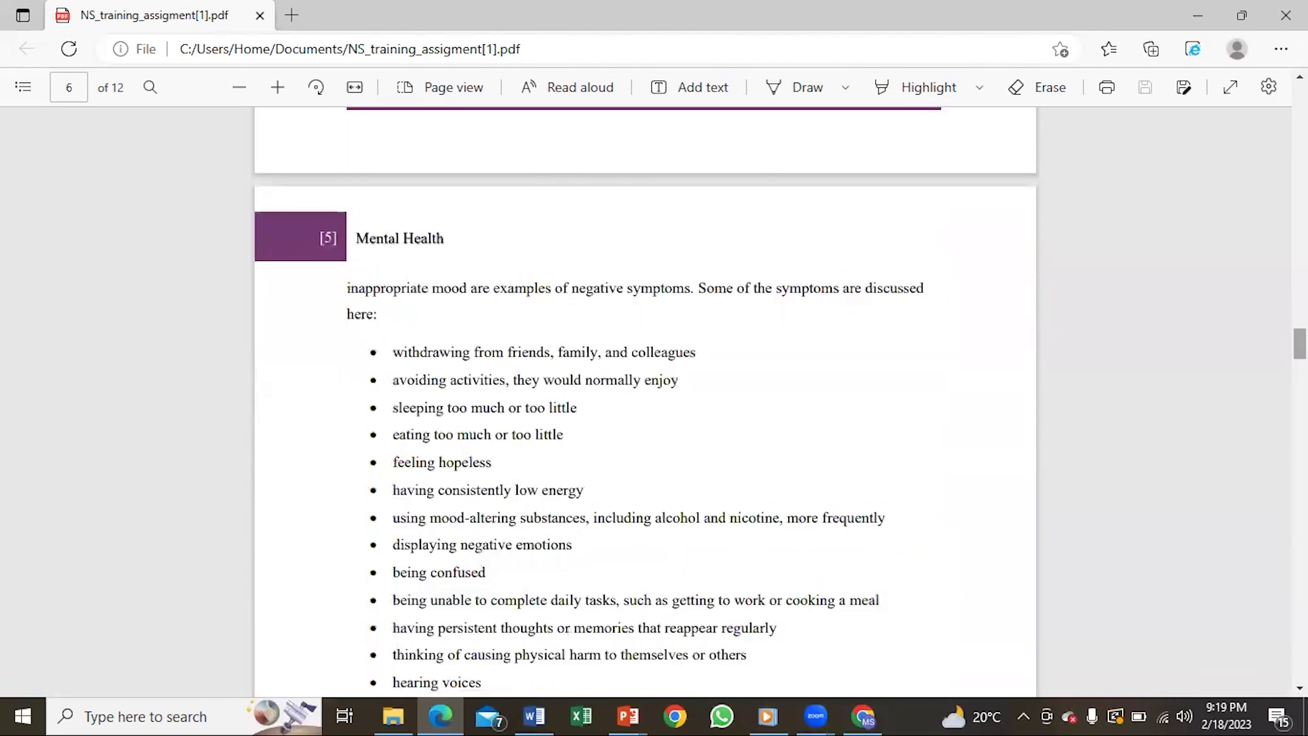
scroll(644, 402, down, 5)
scroll(644, 402, down, 3)
scroll(644, 402, down, 4)
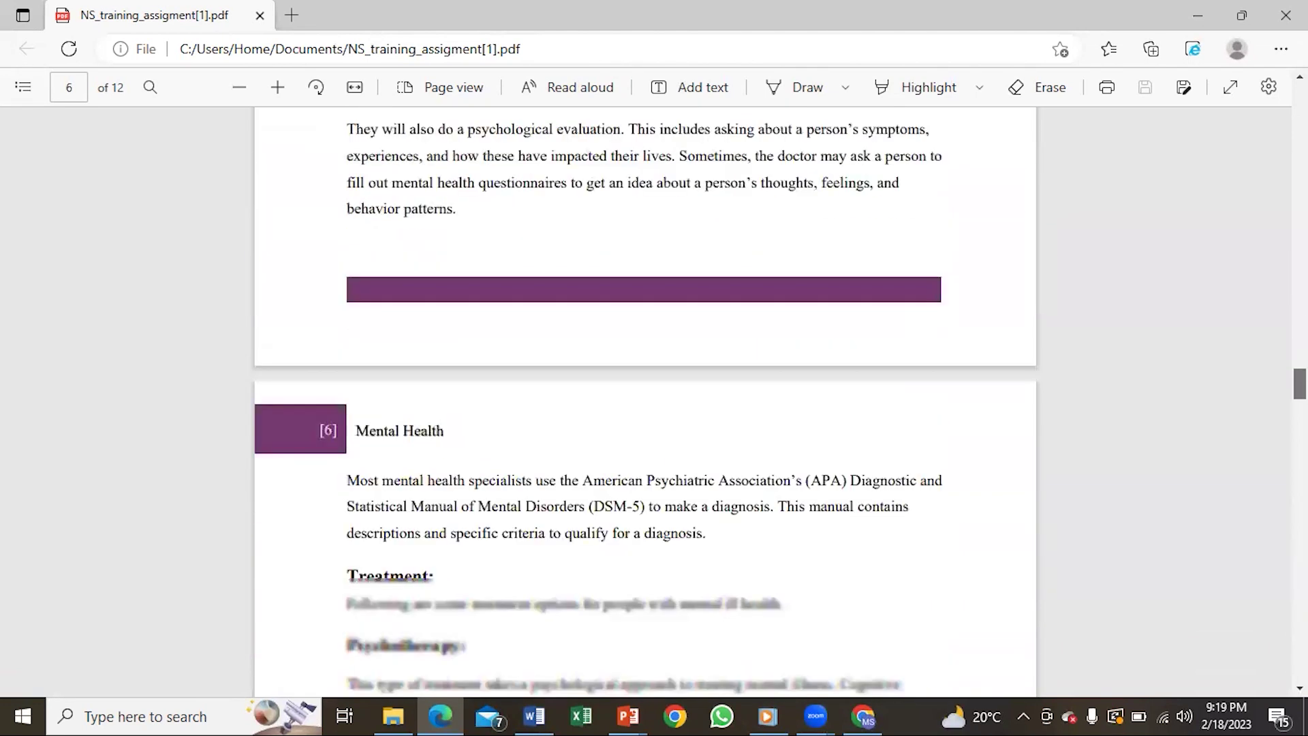
scroll(644, 402, down, 8)
scroll(644, 402, down, 8)
scroll(644, 402, down, 4)
scroll(644, 402, down, 2)
scroll(644, 402, up, 3)
scroll(644, 402, down, 2)
scroll(644, 402, up, 4)
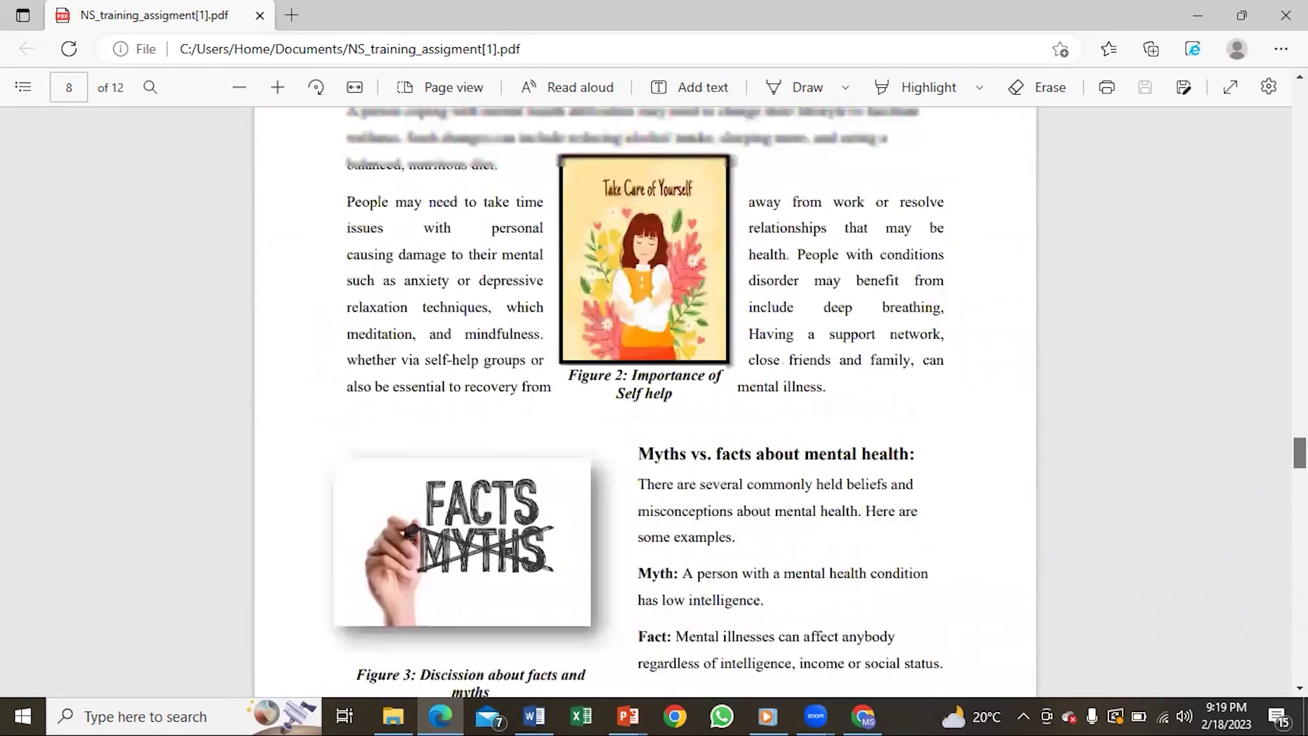
scroll(644, 402, down, 10)
scroll(644, 402, down, 5)
scroll(644, 401, down, 1)
scroll(644, 402, down, 10)
scroll(643, 402, down, 8)
scroll(644, 402, down, 1)
scroll(644, 402, down, 4)
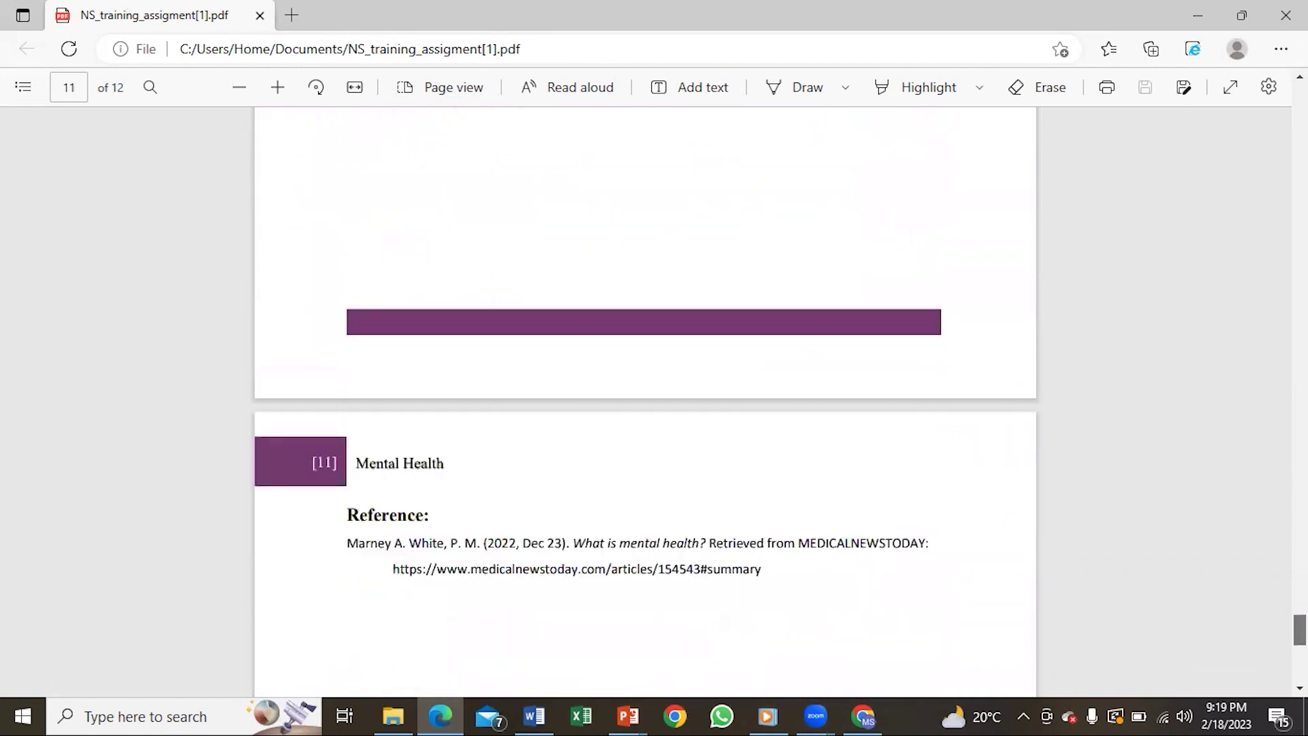
scroll(643, 402, down, 5)
scroll(644, 402, down, 2)
scroll(644, 402, up, 4)
scroll(644, 402, up, 10)
scroll(644, 402, up, 10)
scroll(644, 402, up, 5)
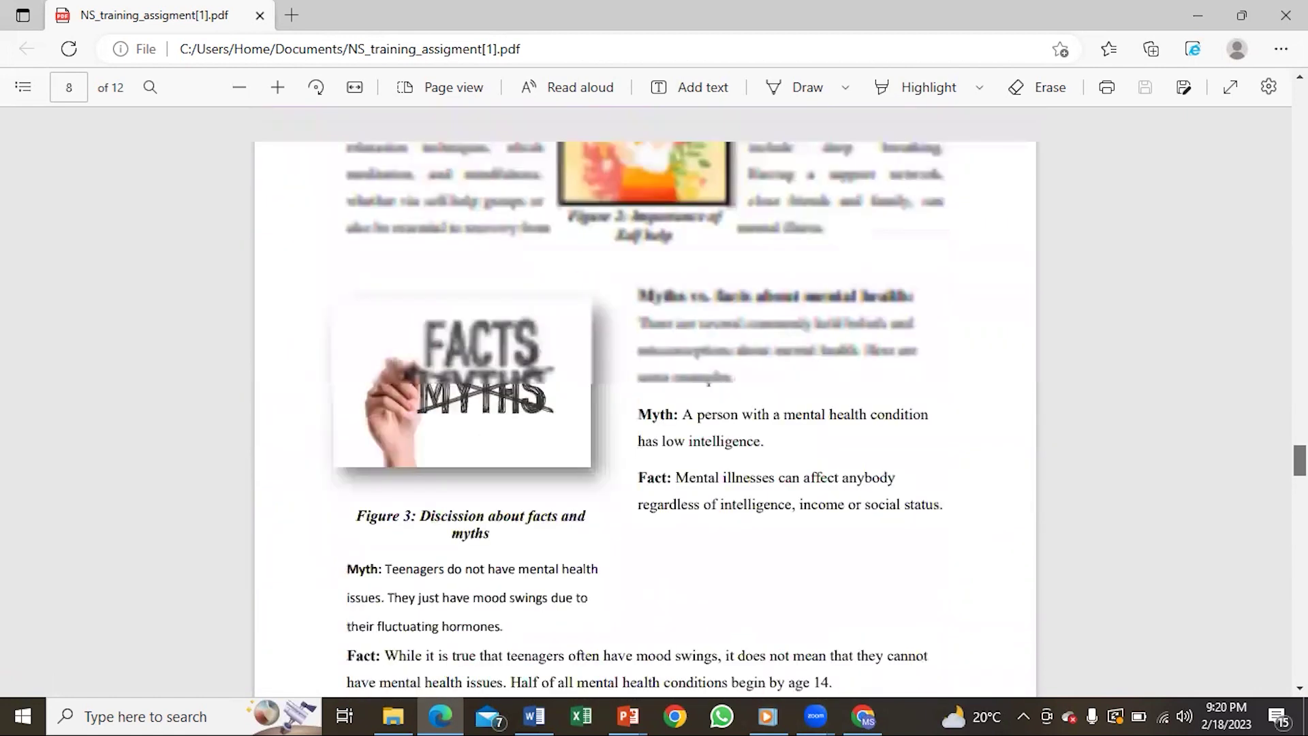
scroll(643, 402, up, 10)
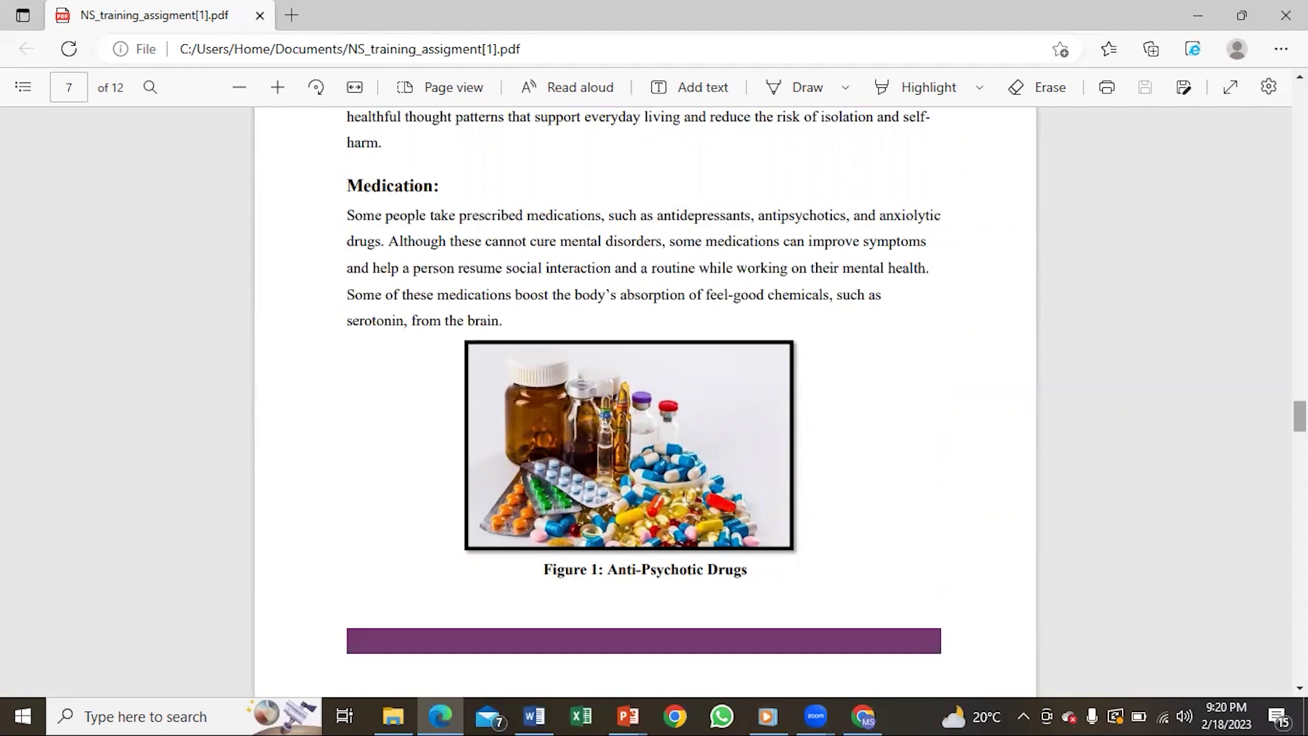
drag(1300, 416, 1300, 312)
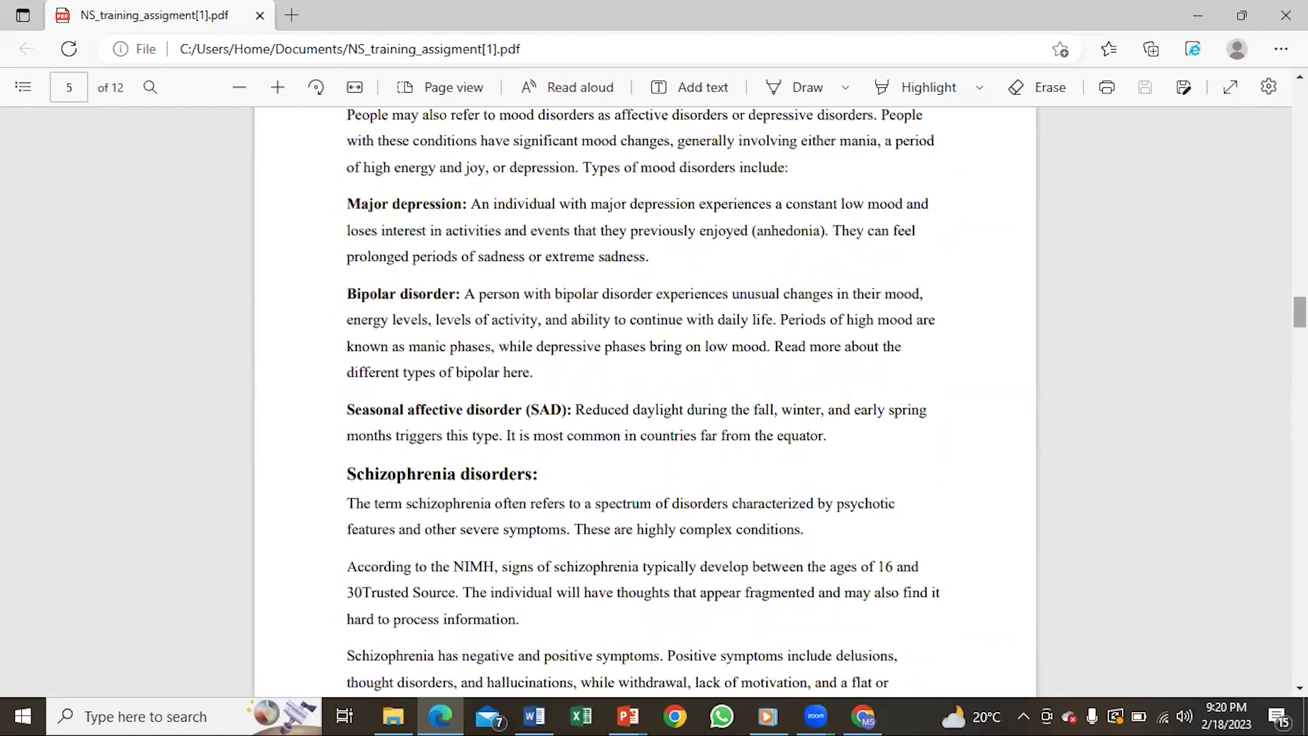
drag(1300, 311, 1300, 162)
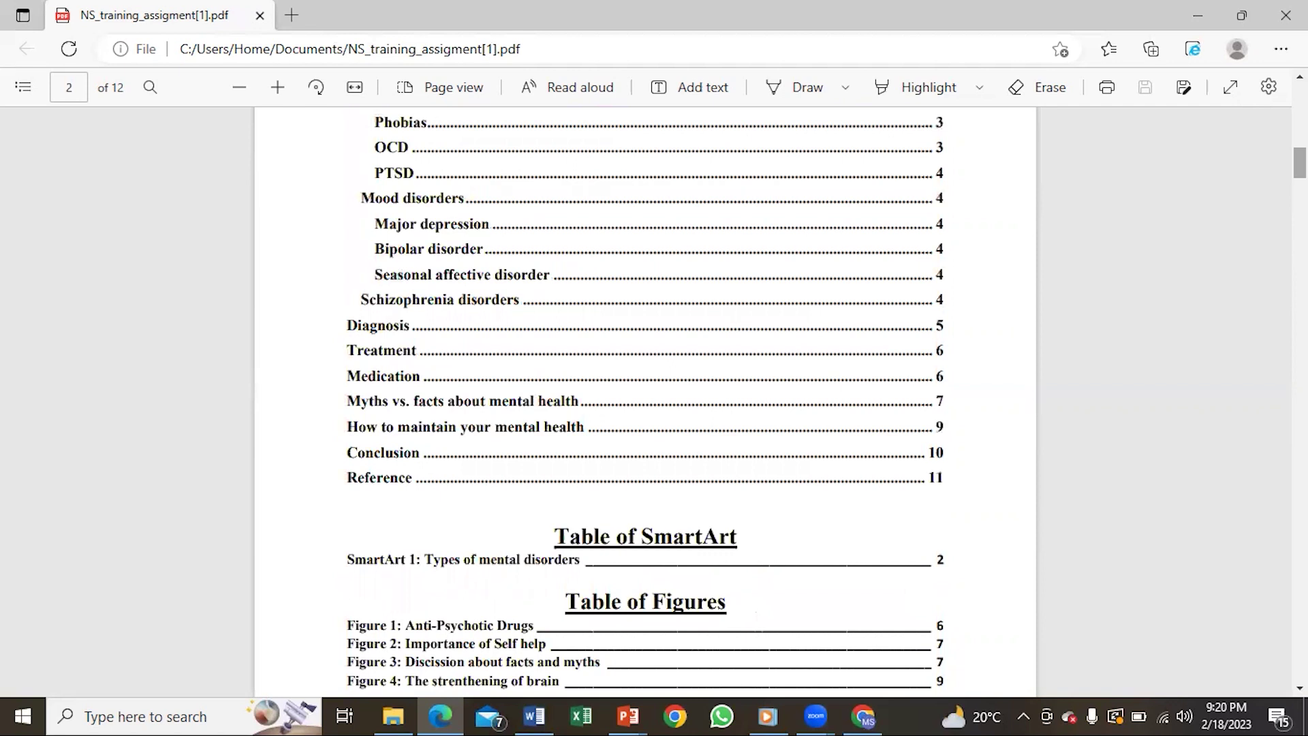
drag(1299, 162, 1299, 101)
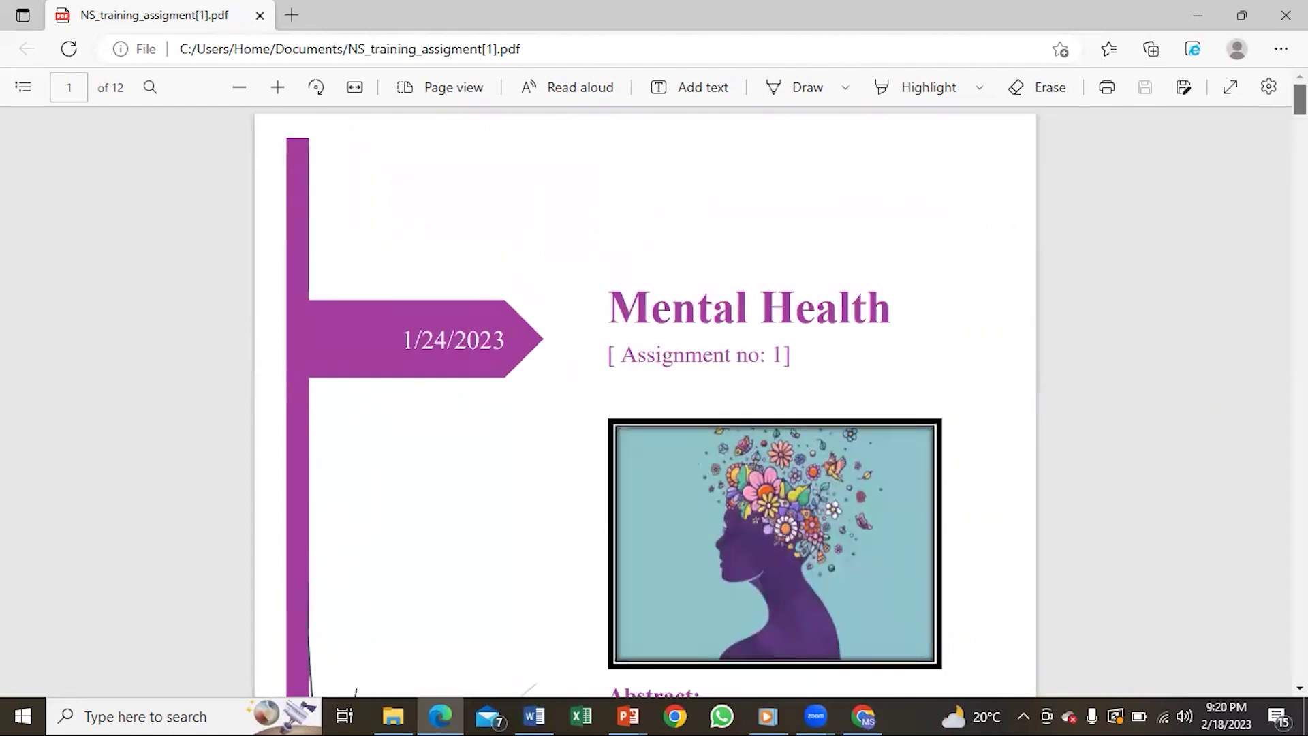
scroll(645, 402, down, 8)
scroll(645, 402, down, 2)
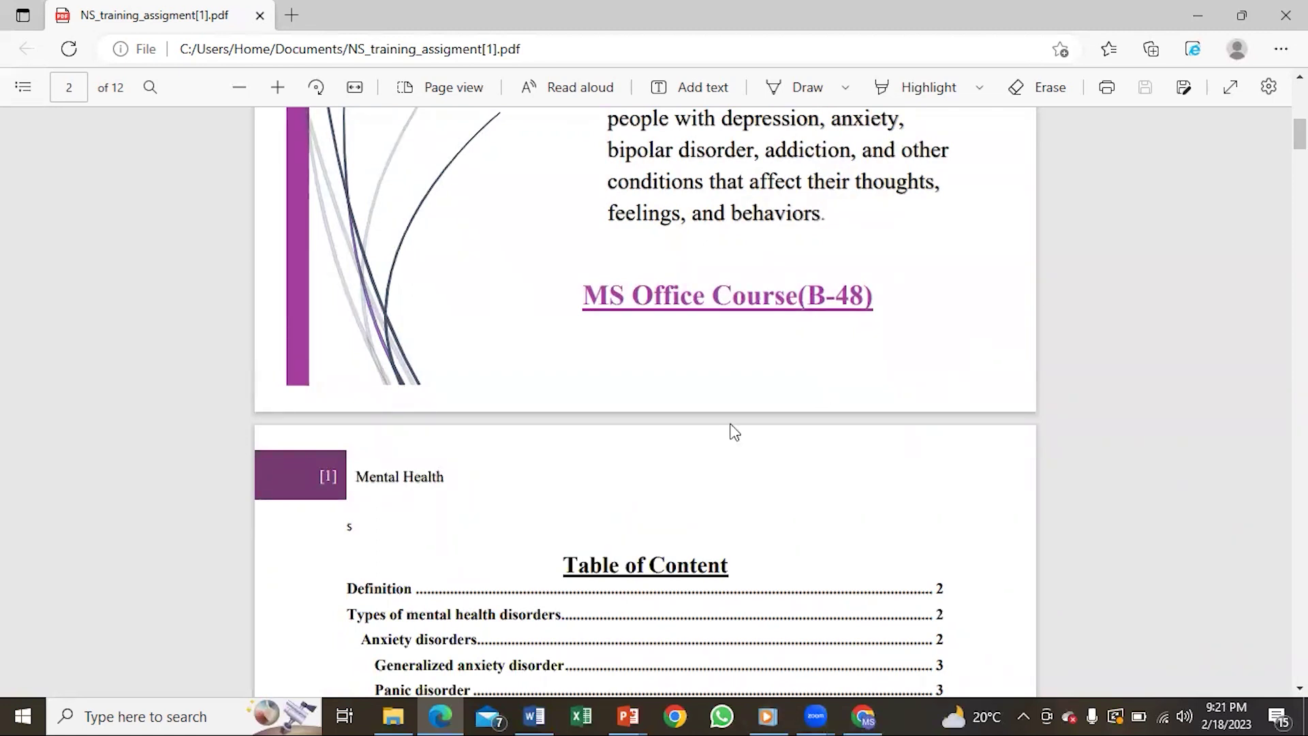
Bring the Word document formatting gig page forward and scroll through its description.
click(863, 715)
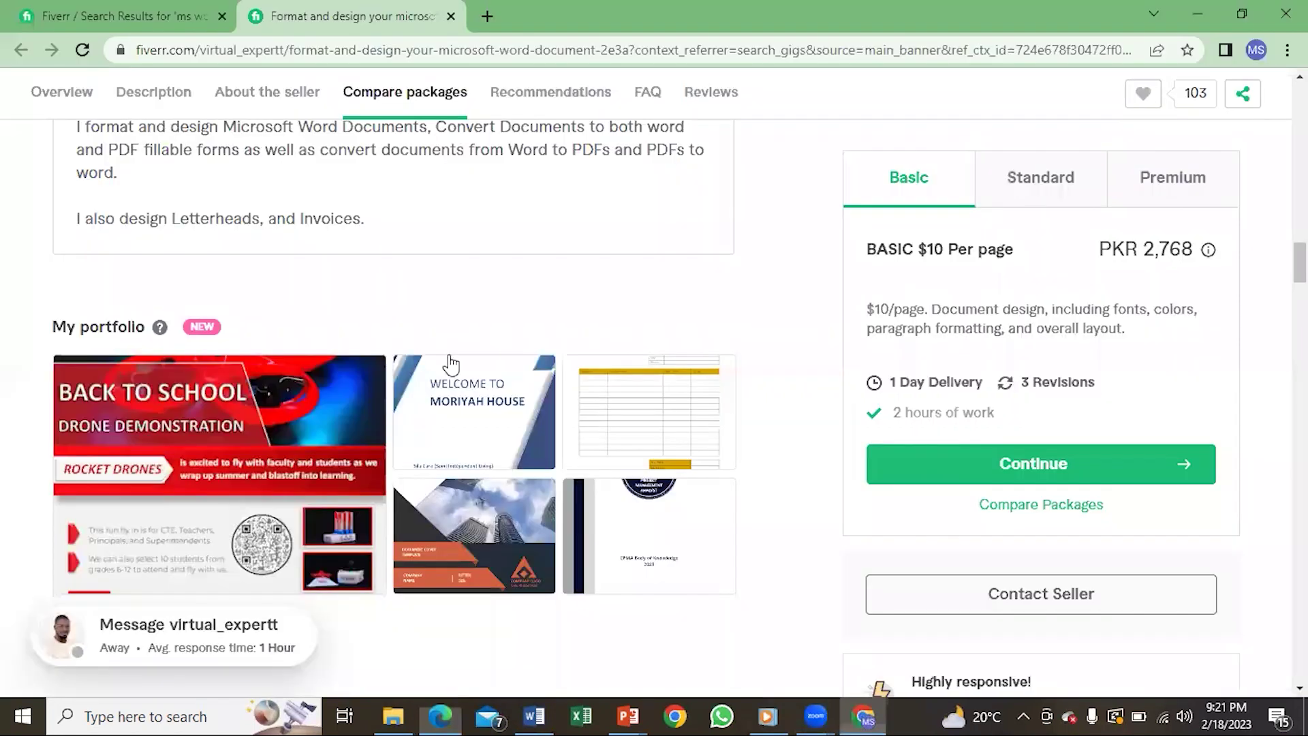
scroll(879, 688, up, 10)
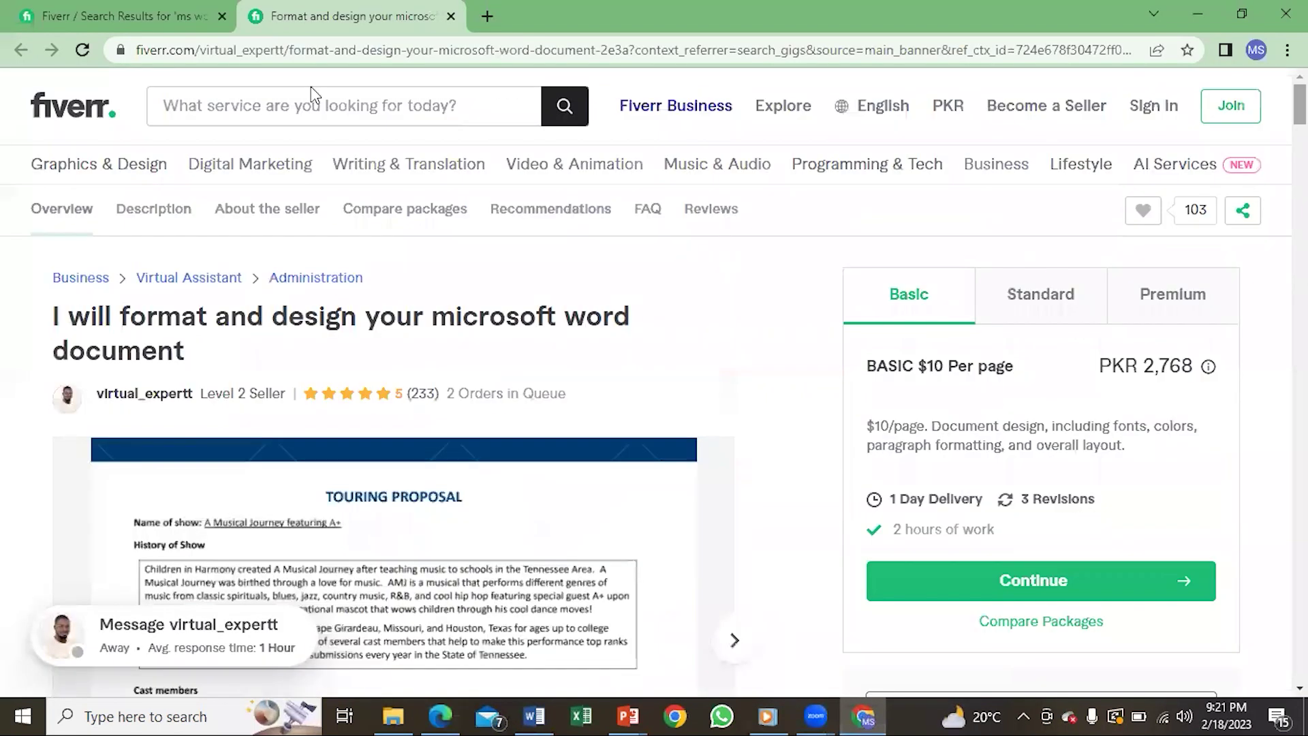
scroll(654, 381, down, 3)
scroll(654, 381, down, 5)
scroll(654, 381, down, 3)
scroll(1156, 222, down, 3)
scroll(1156, 222, down, 1)
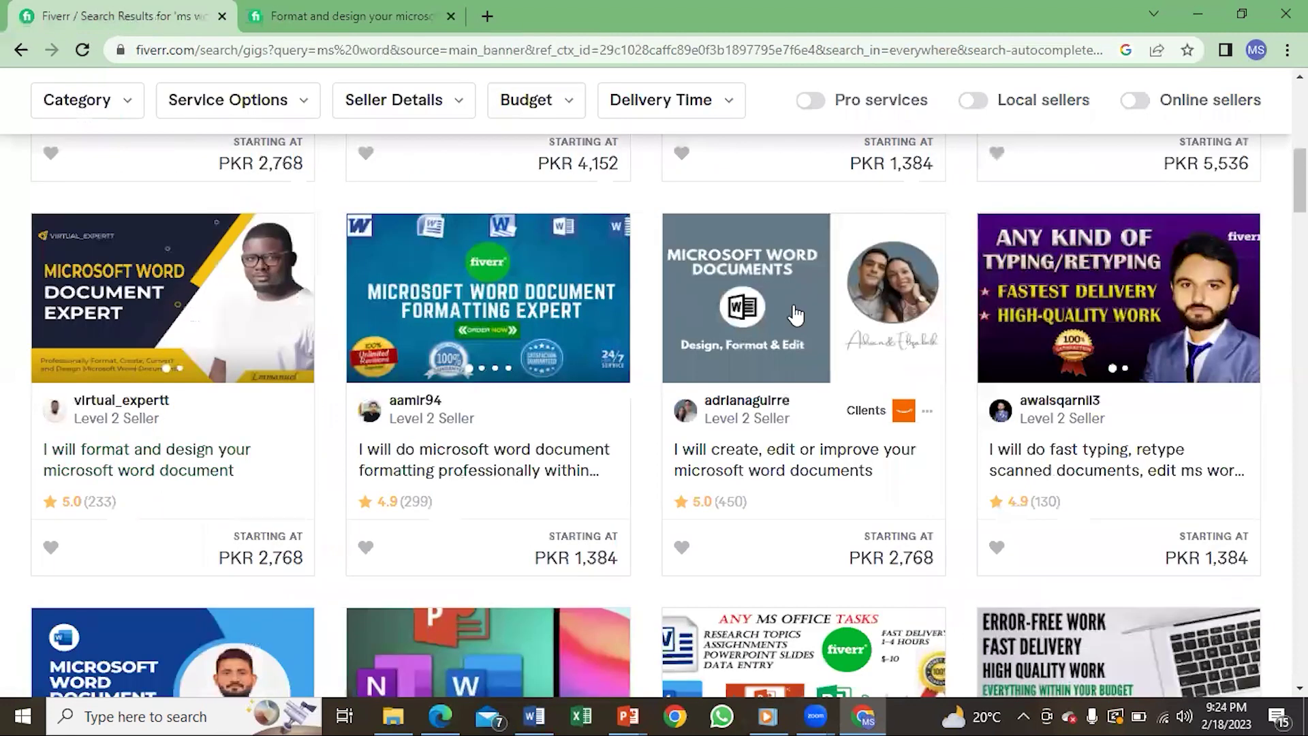
scroll(205, 199, up, 5)
scroll(350, 281, up, 4)
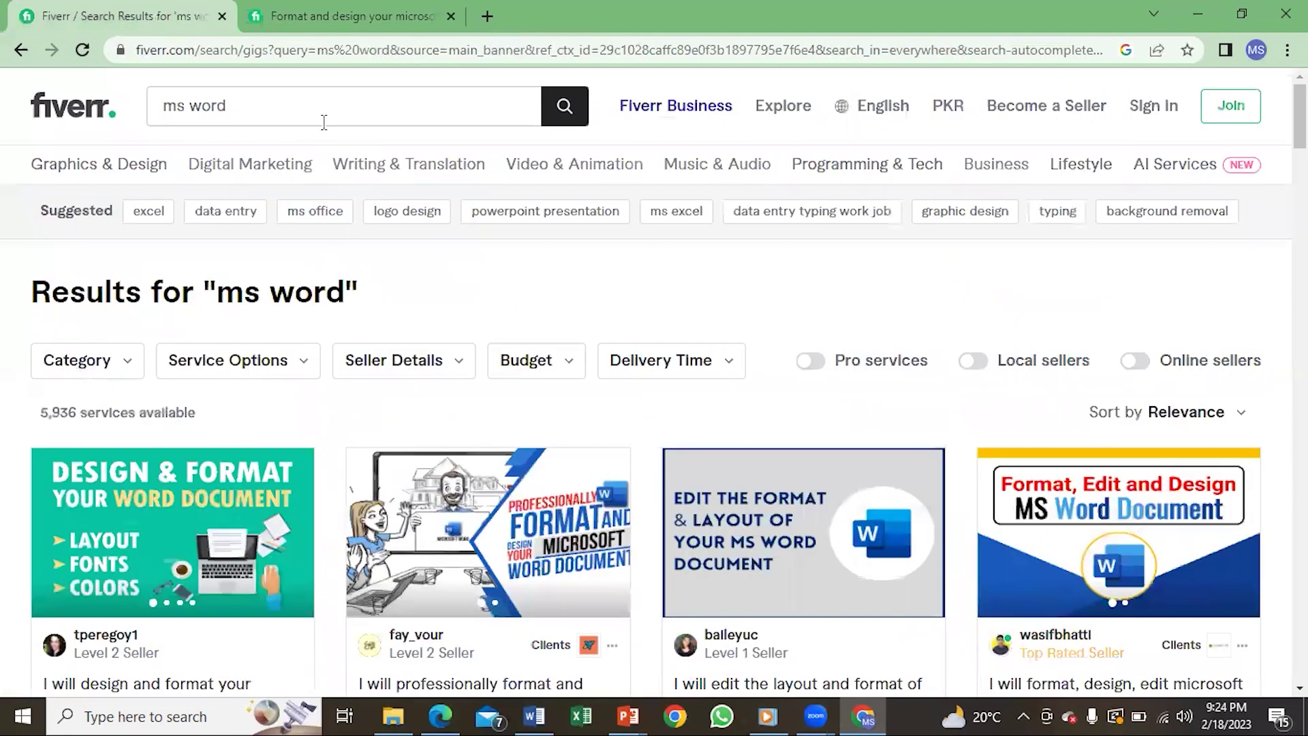
click(325, 121)
key(ctrl+a)
key(BackSpace)
text(ms powerpoint)
key(Return)
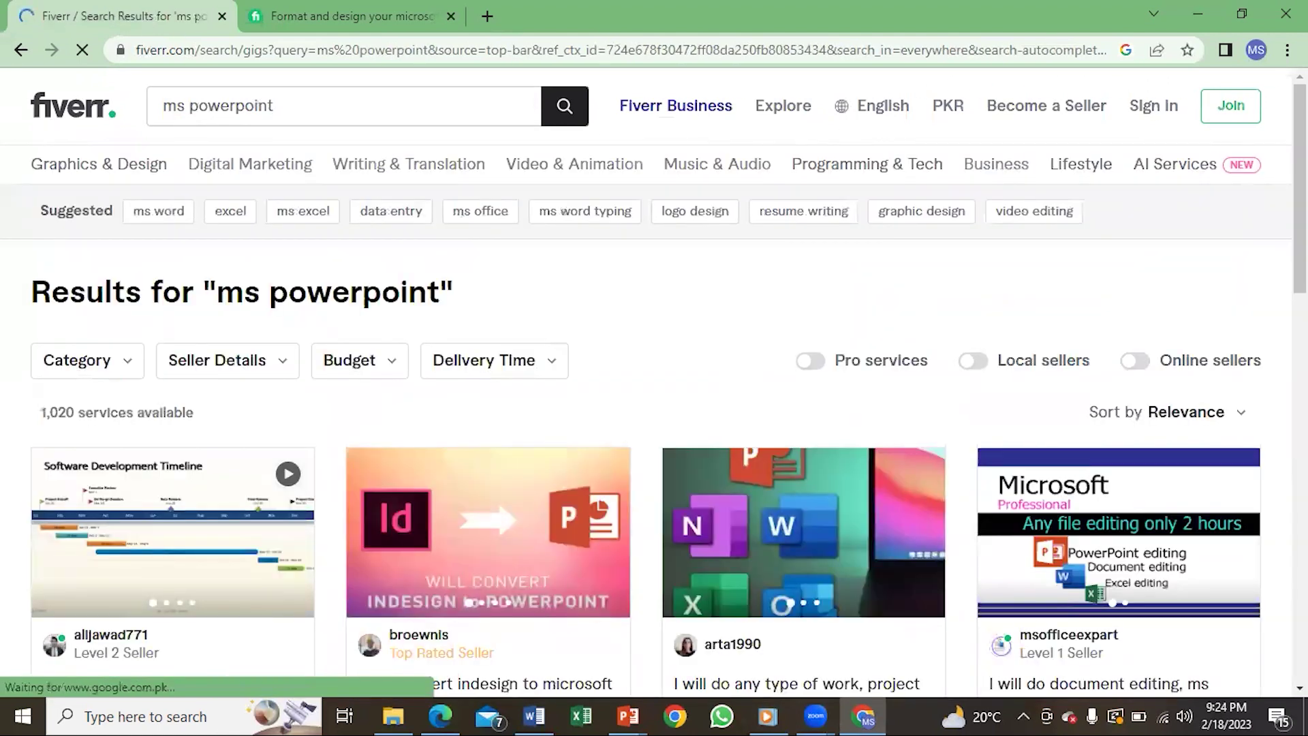
scroll(654, 382, down, 7)
scroll(654, 382, up, 3)
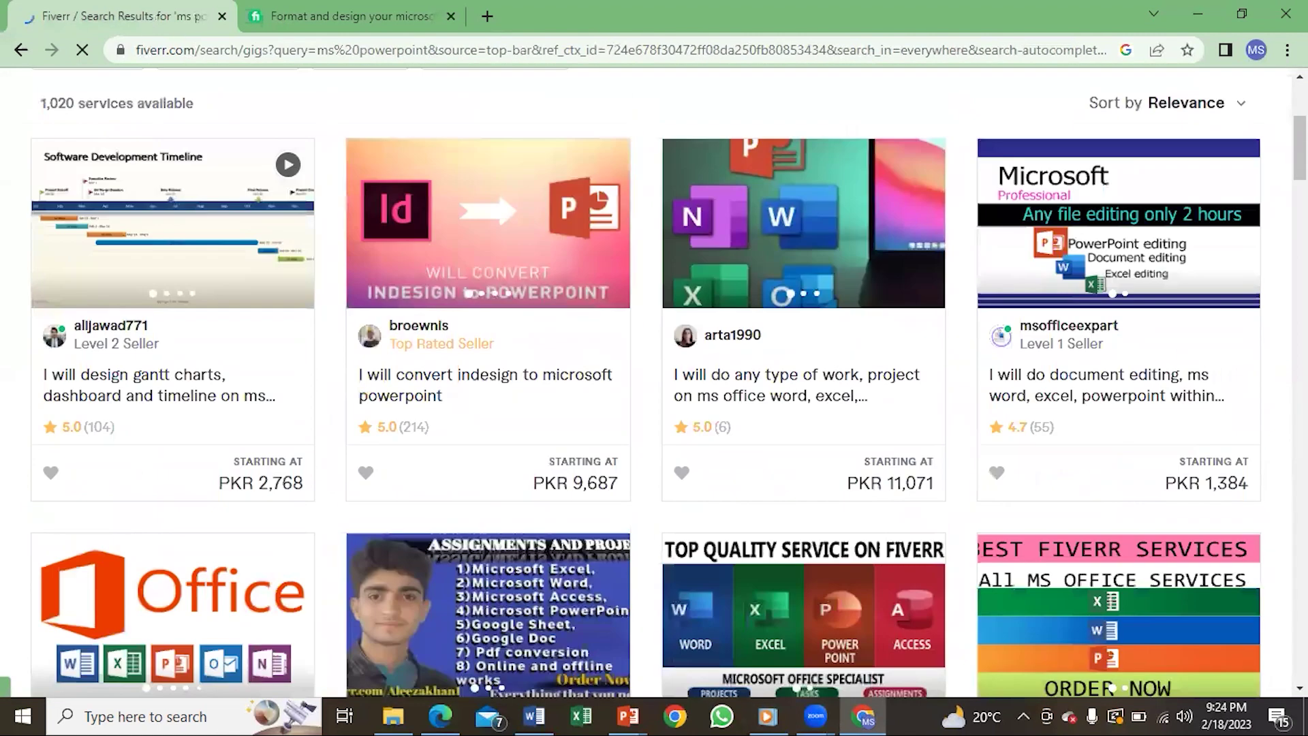
scroll(654, 382, up, 5)
scroll(654, 381, down, 4)
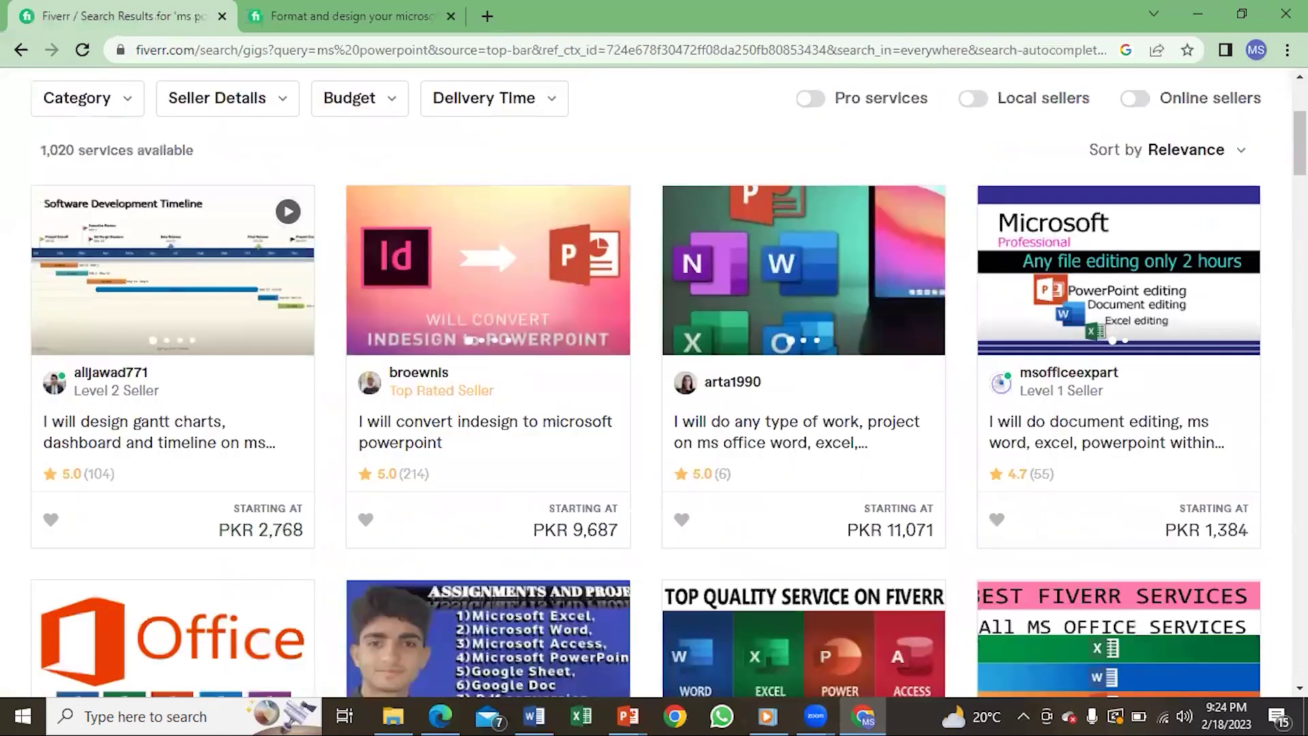
scroll(655, 382, down, 4)
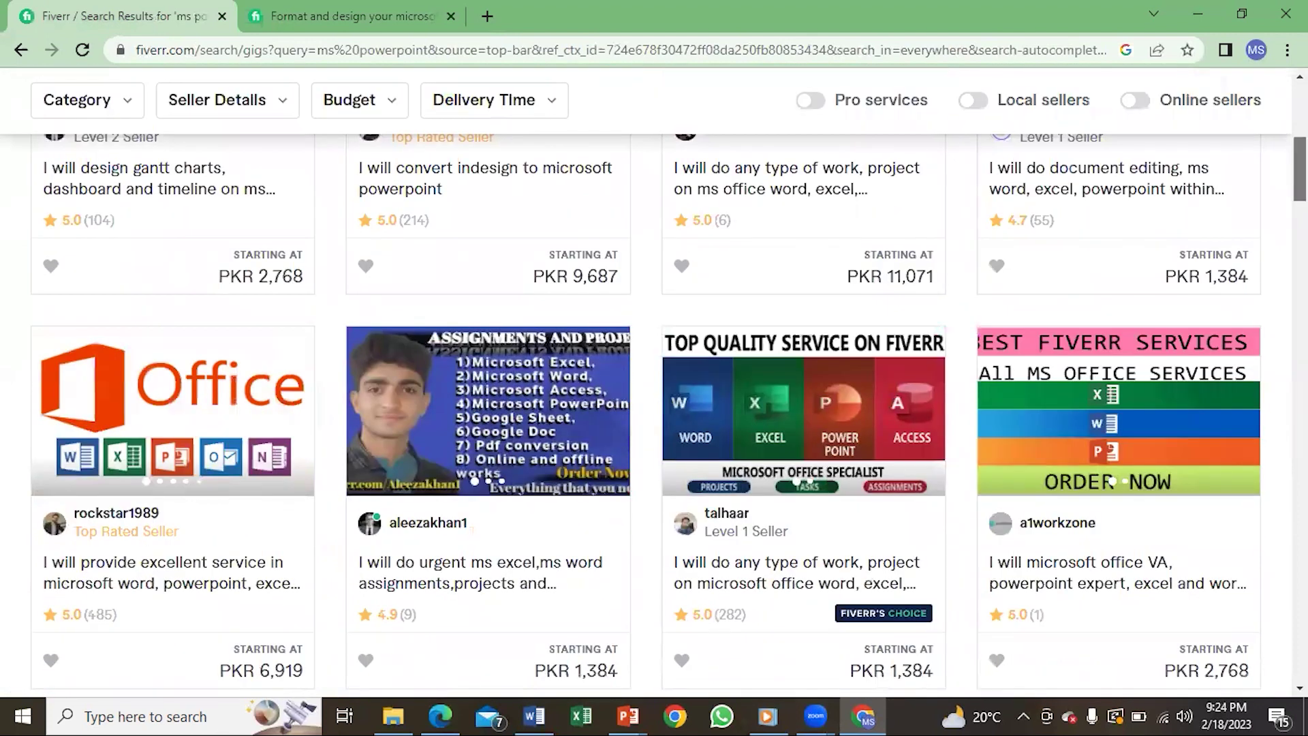
scroll(654, 381, up, 7)
scroll(654, 382, down, 4)
scroll(654, 382, down, 2)
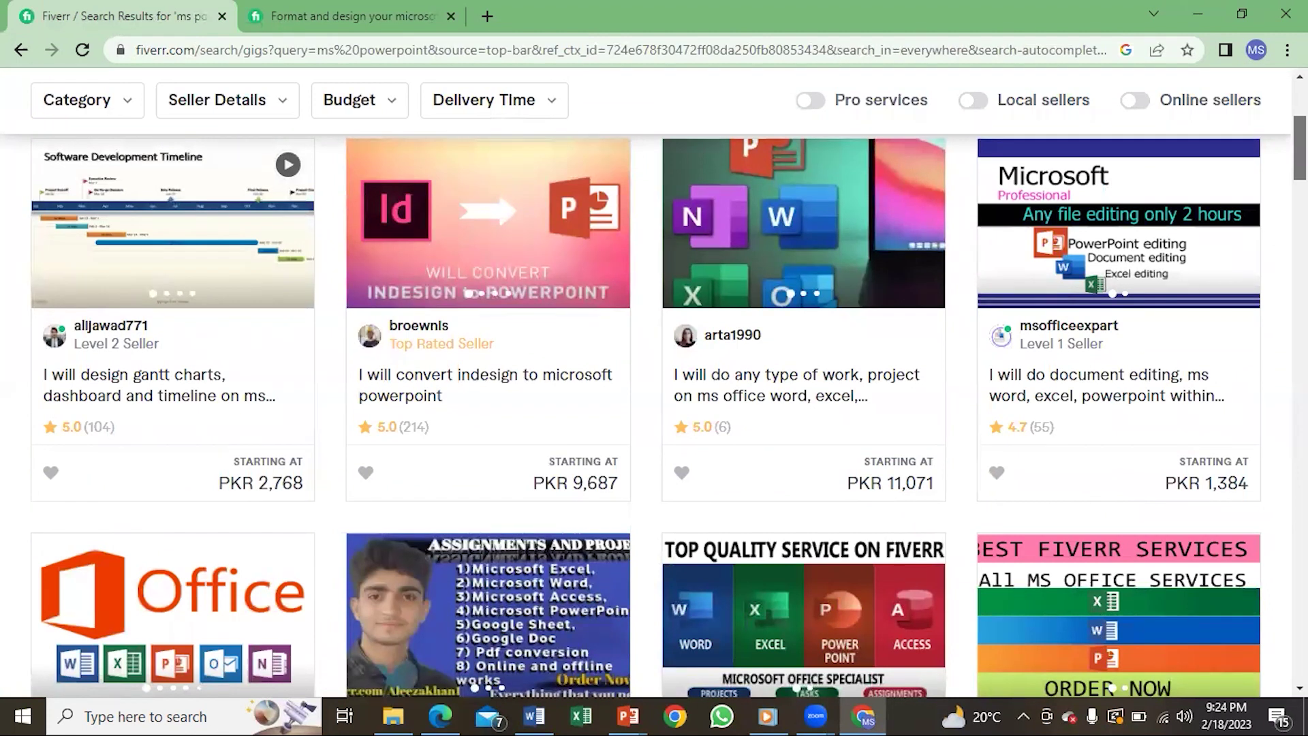
scroll(654, 382, down, 3)
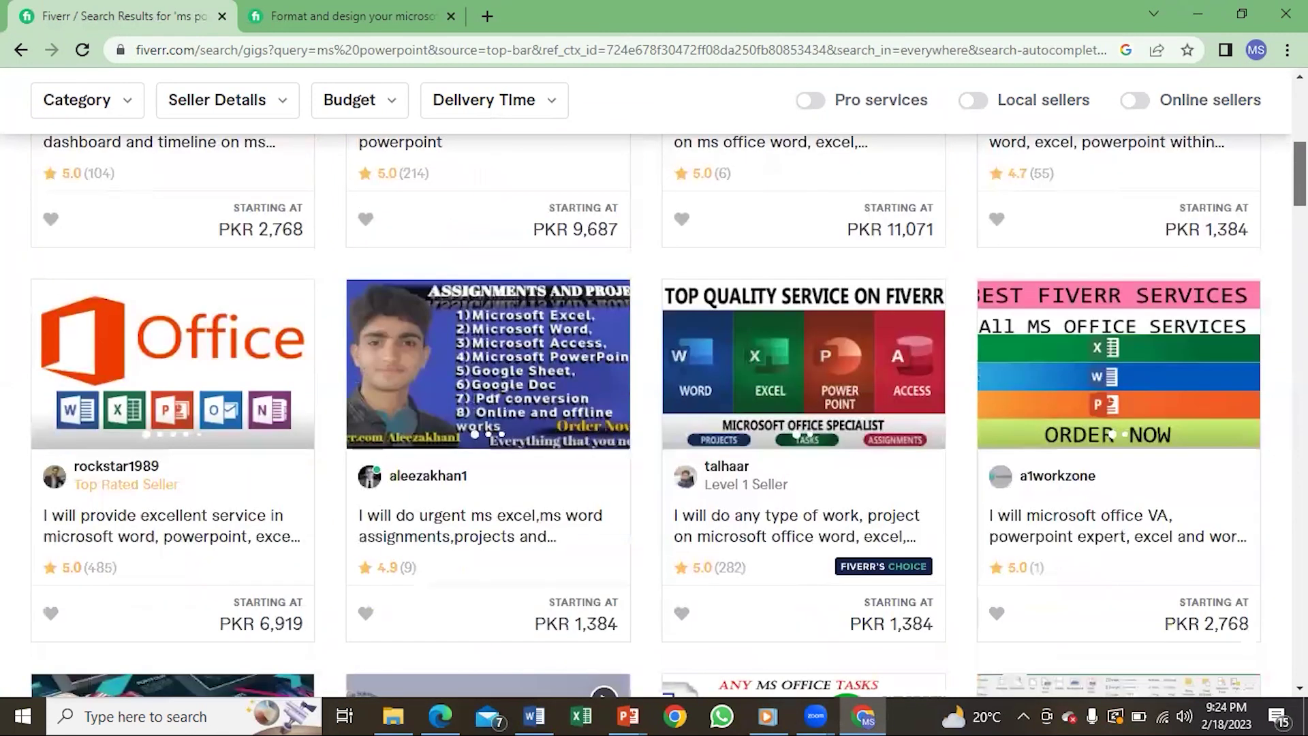
scroll(654, 381, down, 1)
scroll(654, 381, down, 2)
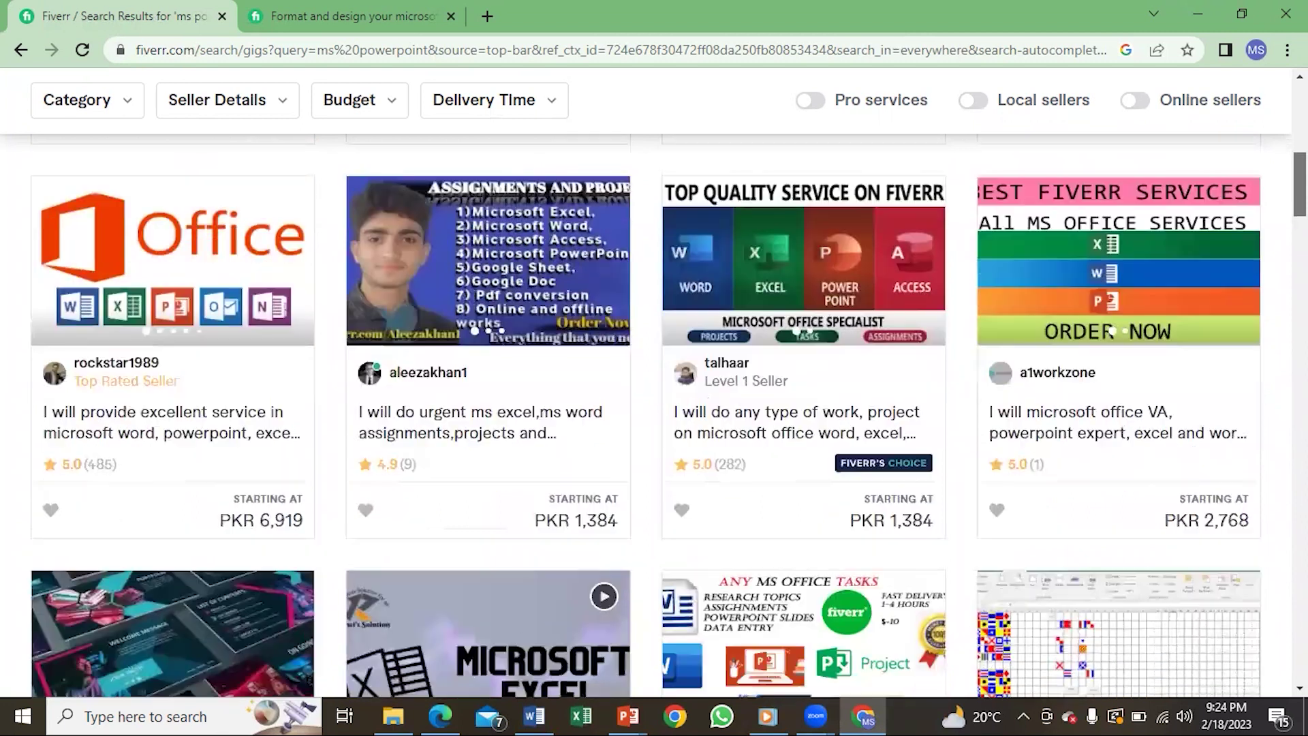
scroll(654, 381, down, 1)
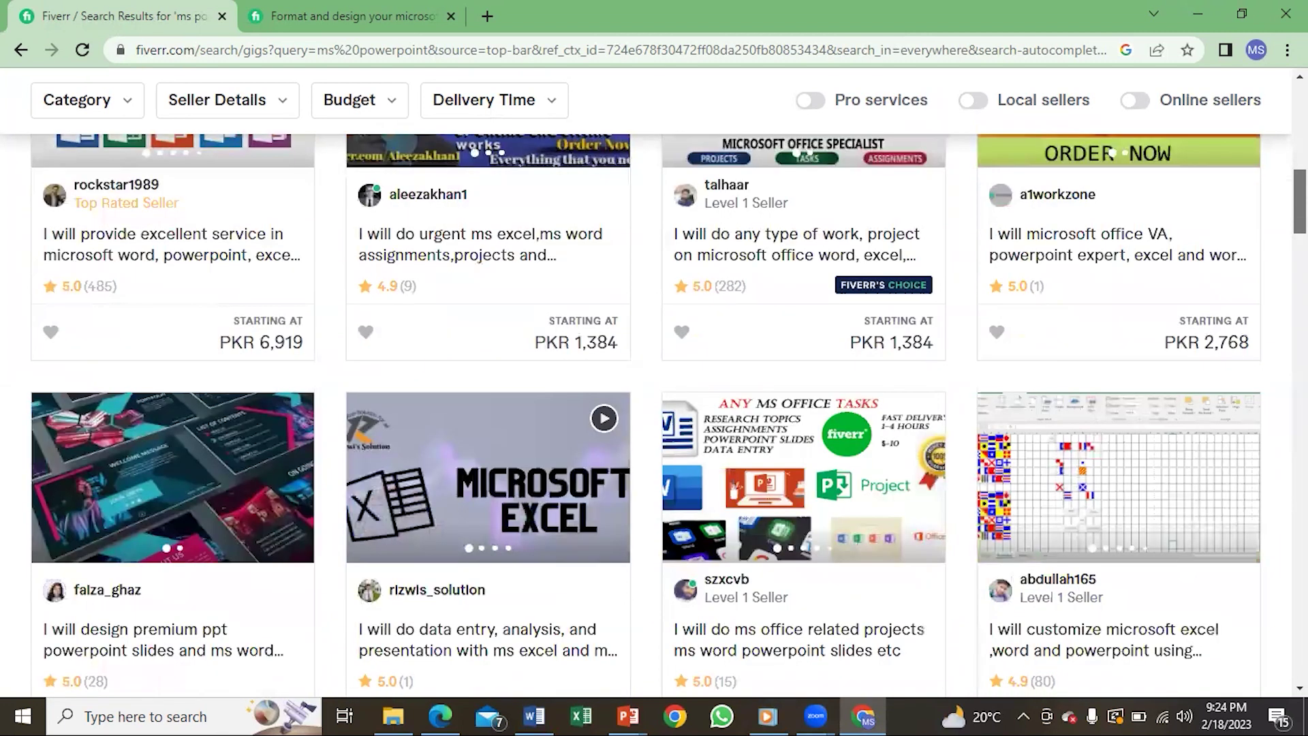
scroll(654, 381, down, 1)
scroll(654, 382, up, 1)
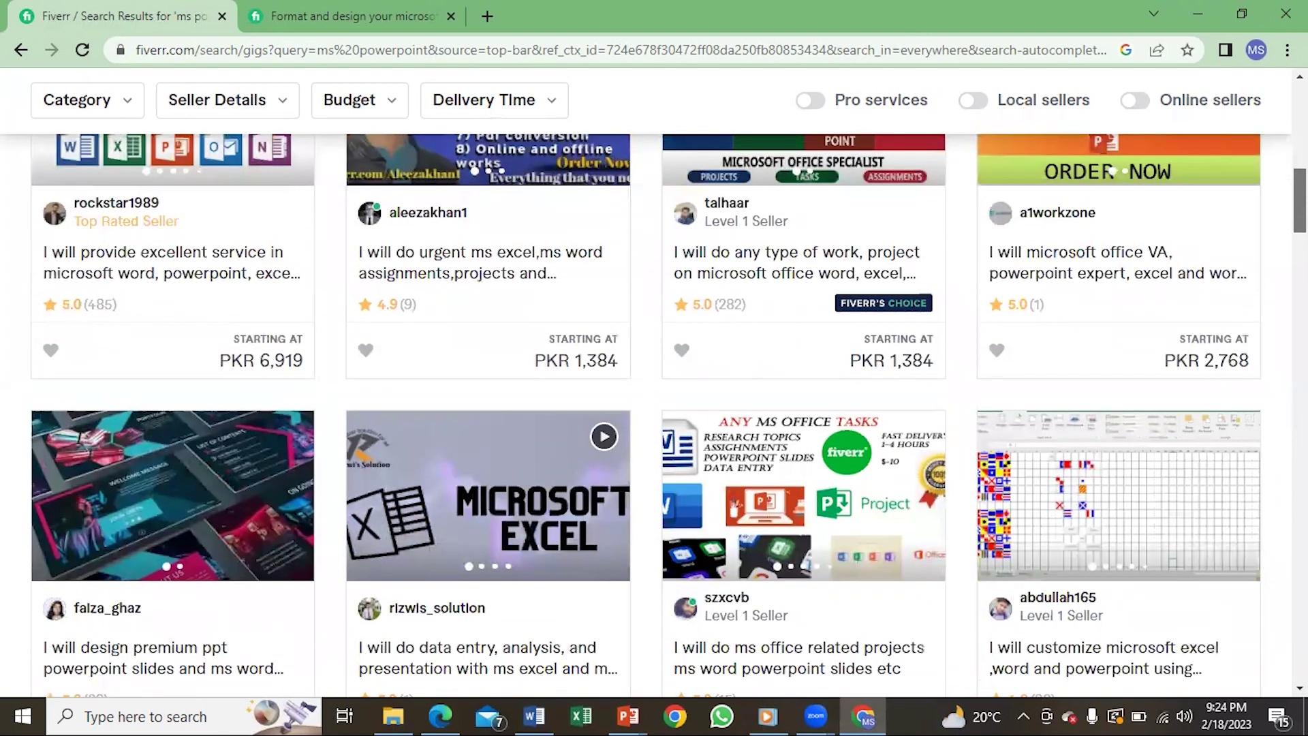
scroll(646, 416, up, 1)
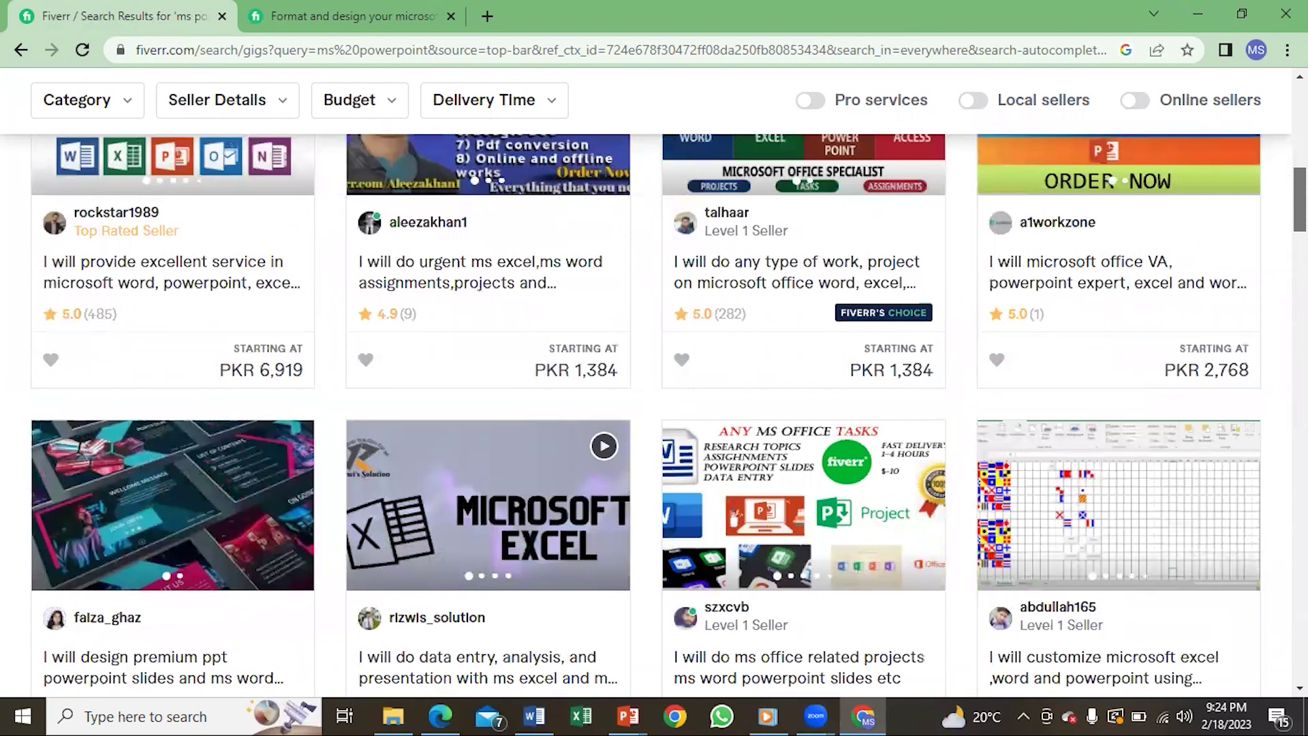
scroll(1110, 180, down, 2)
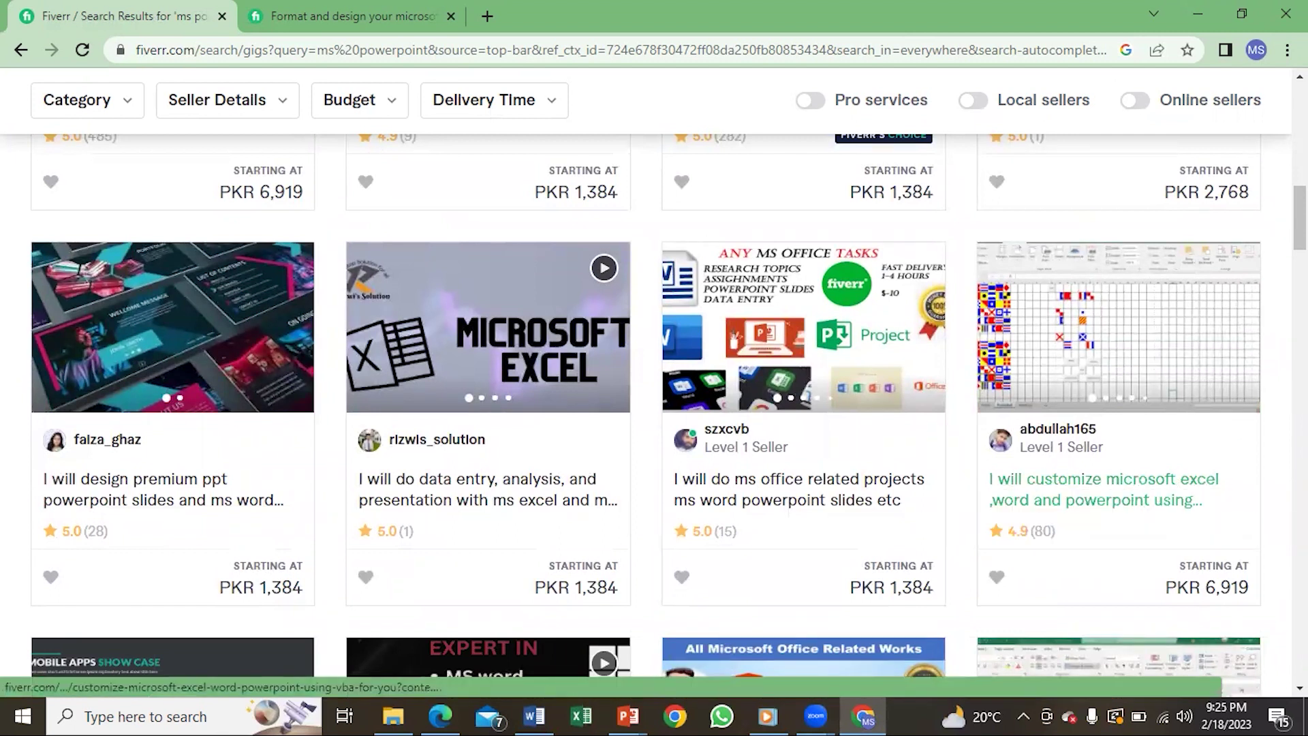
scroll(1132, 510, up, 4)
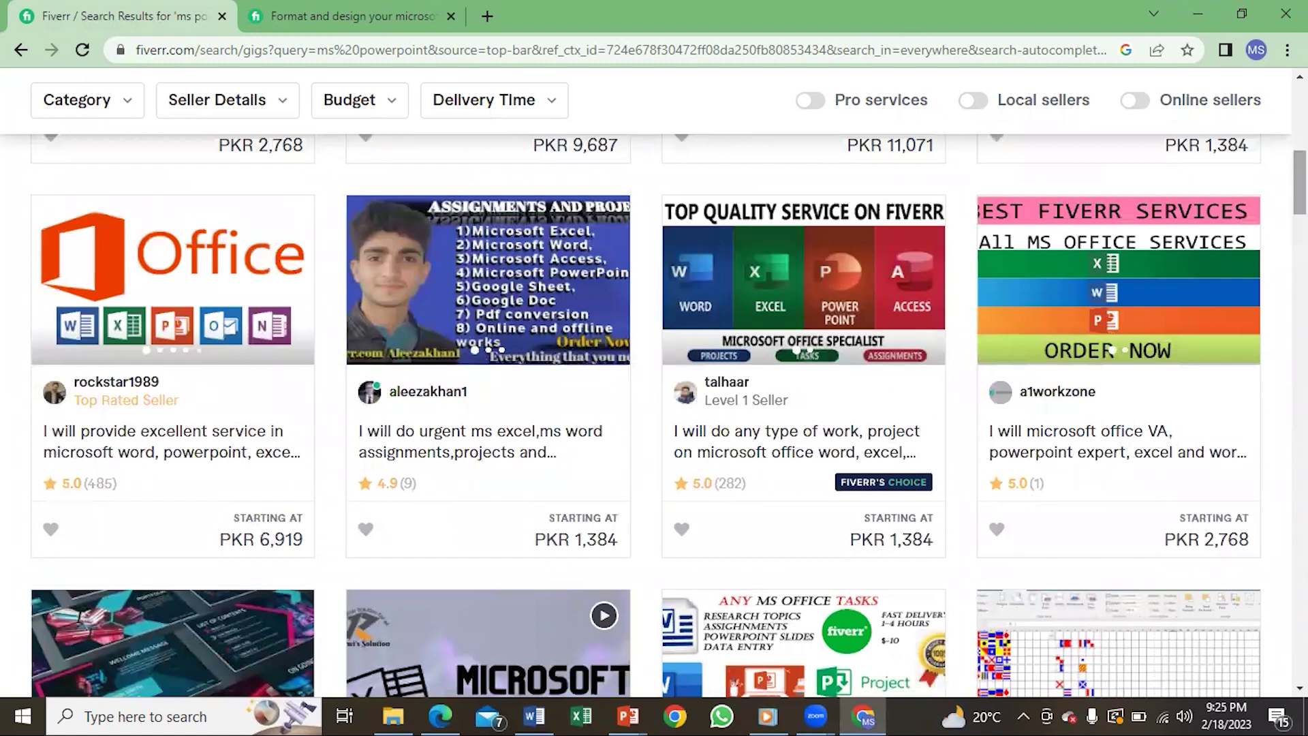
scroll(668, 407, up, 2)
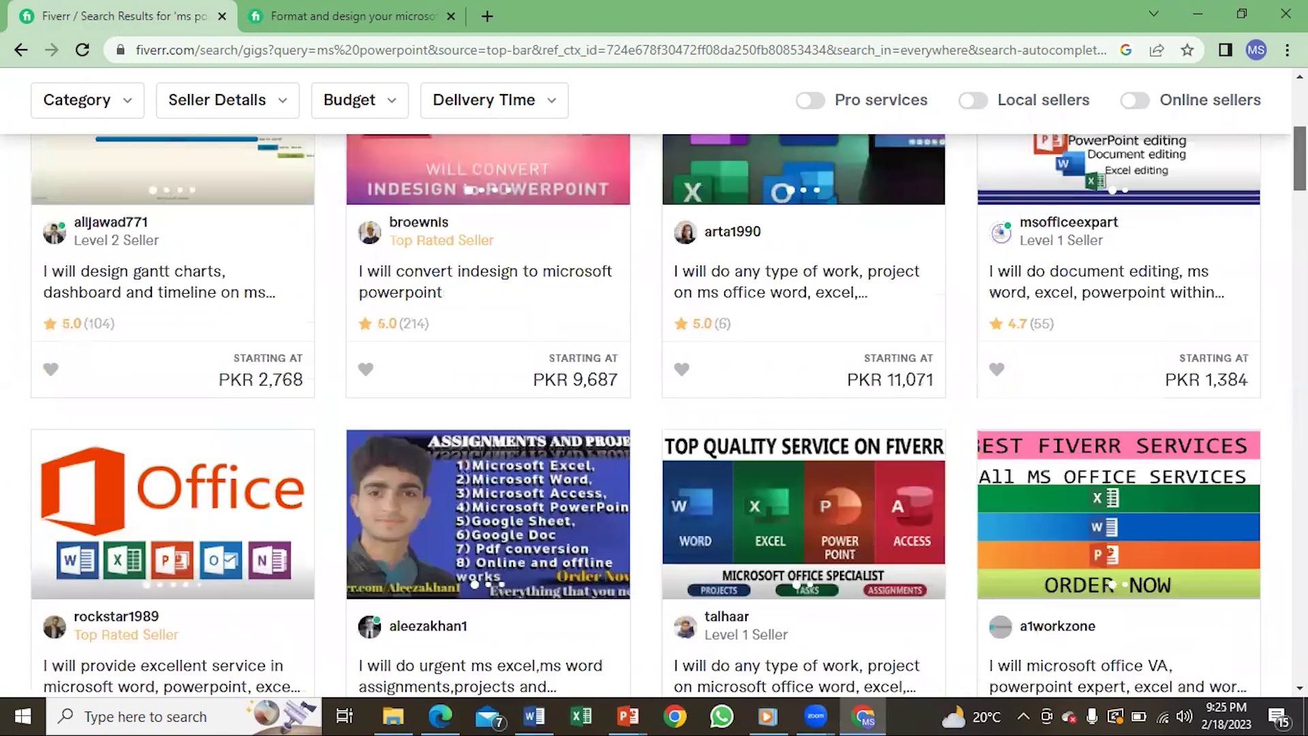
scroll(668, 407, down, 1)
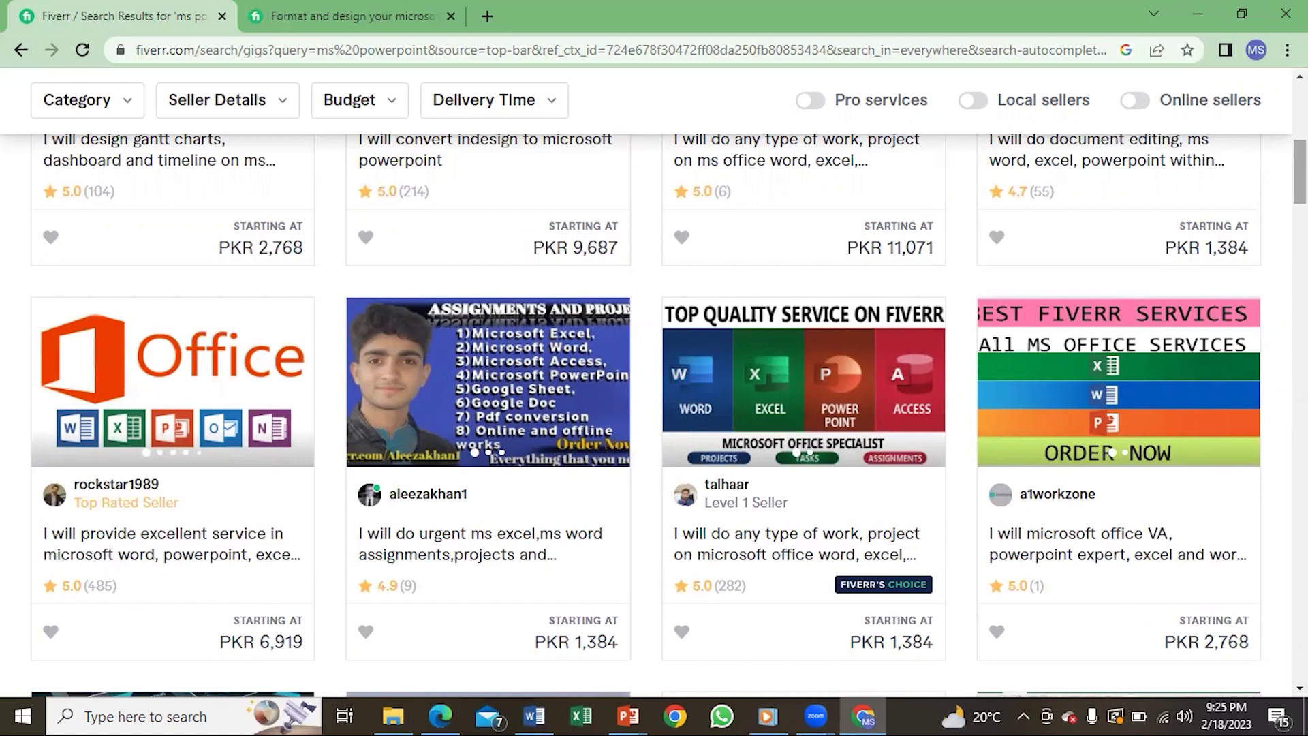
Open the a1workzone MS Office VA gig in a new tab, skim it, then return to the results.
click(1100, 374)
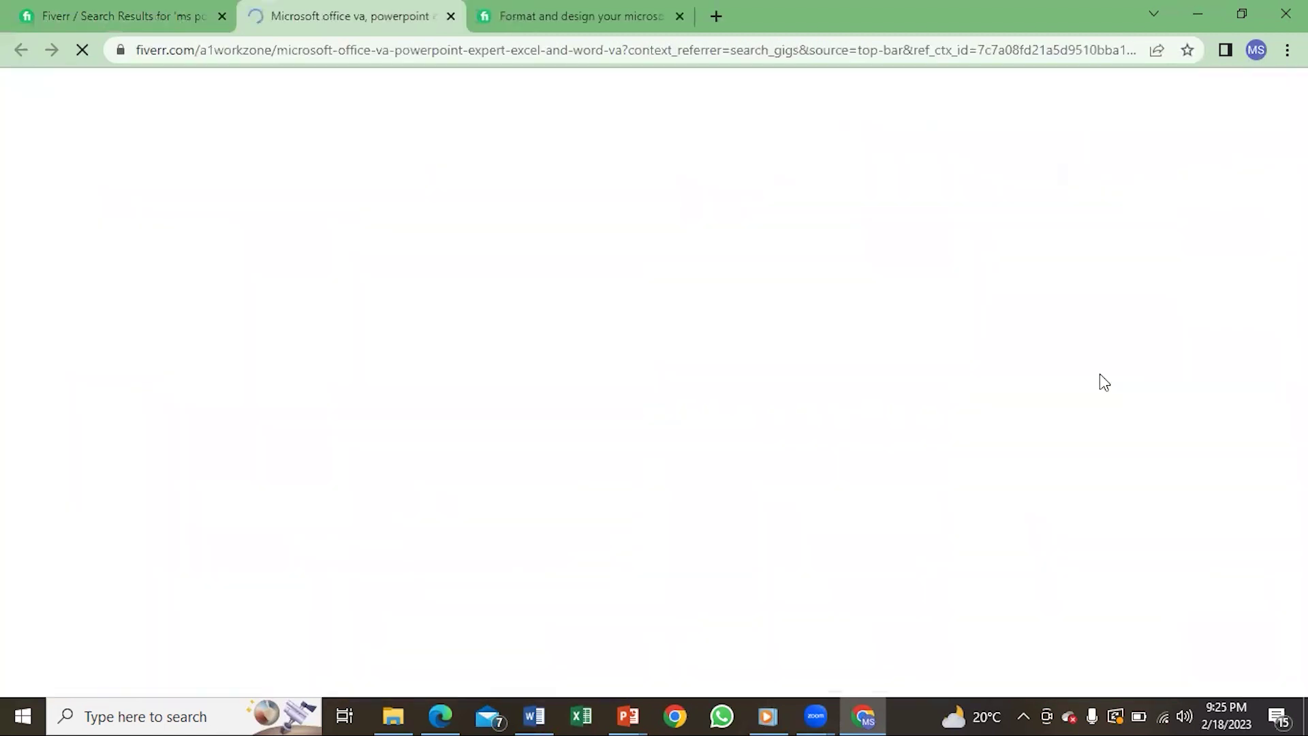
scroll(654, 381, down, 5)
scroll(381, 409, down, 5)
scroll(382, 408, down, 5)
scroll(382, 409, down, 3)
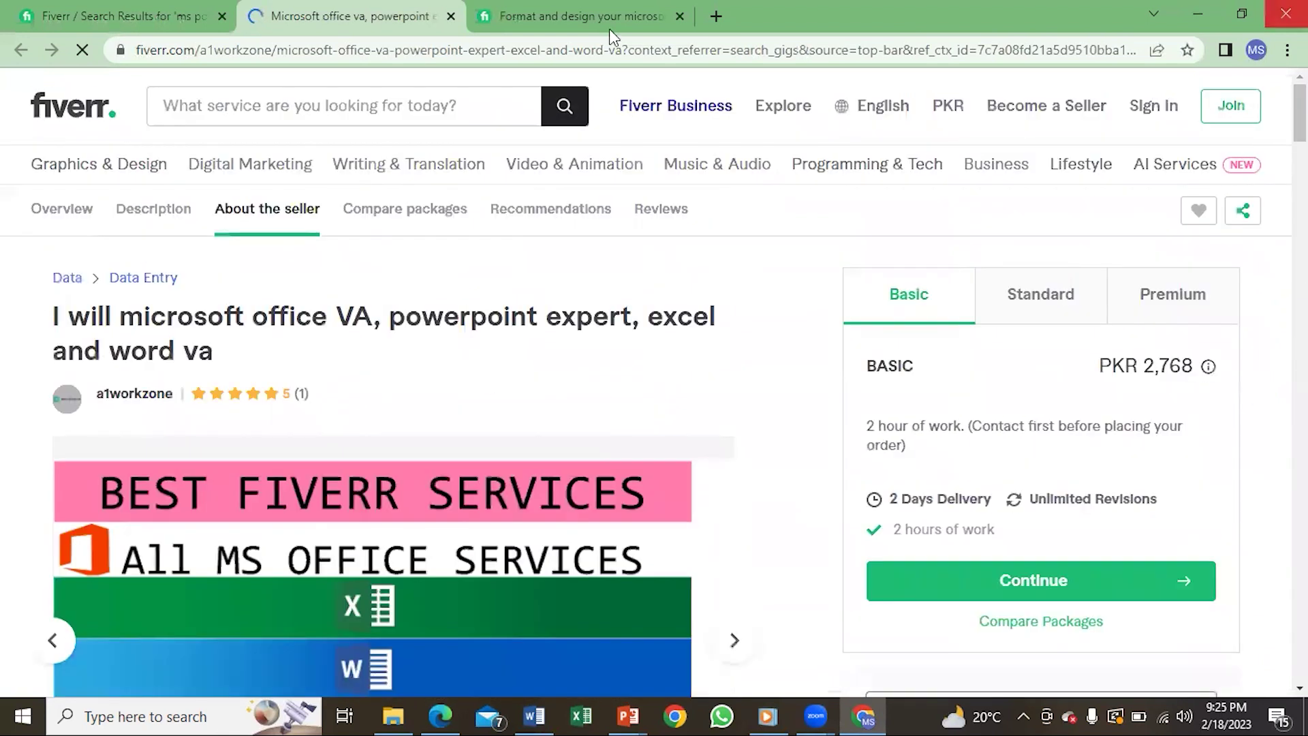
click(122, 16)
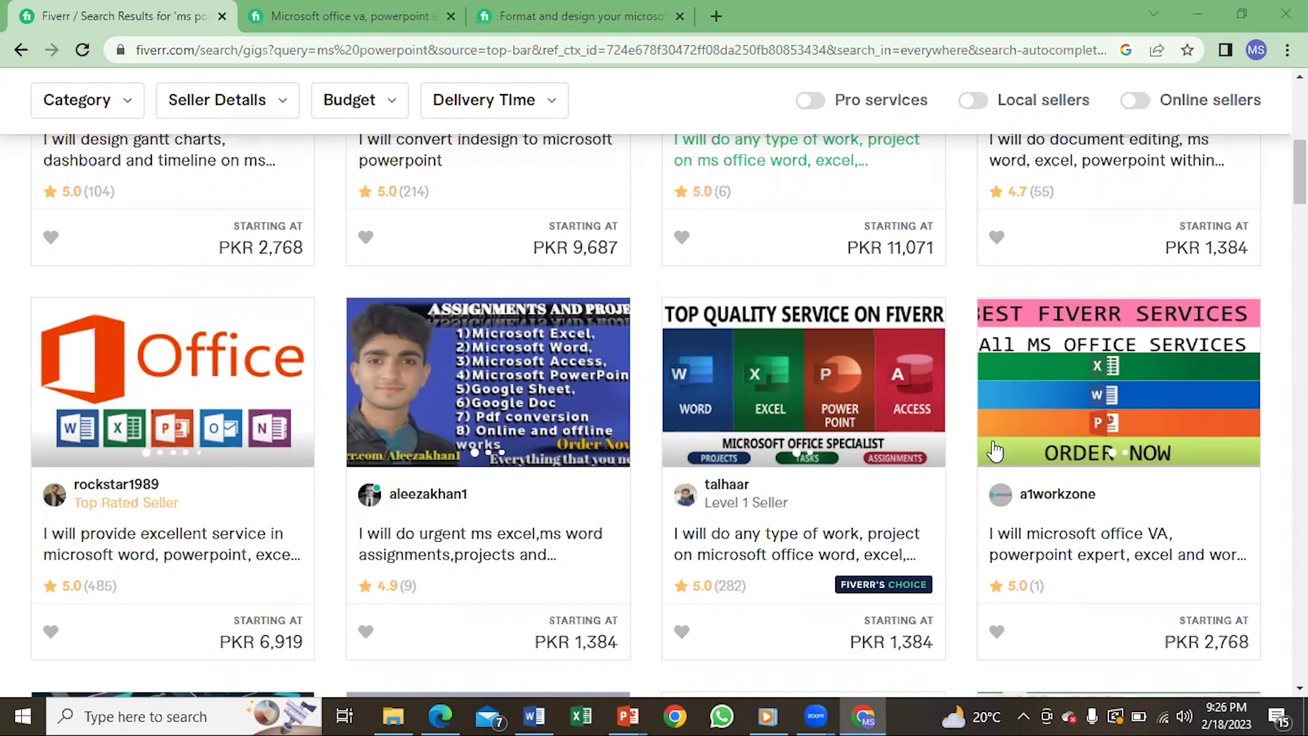
Review slides 2 and 1 of 'Microsoft Office Course-Introduction', then switch to its video.
click(627, 715)
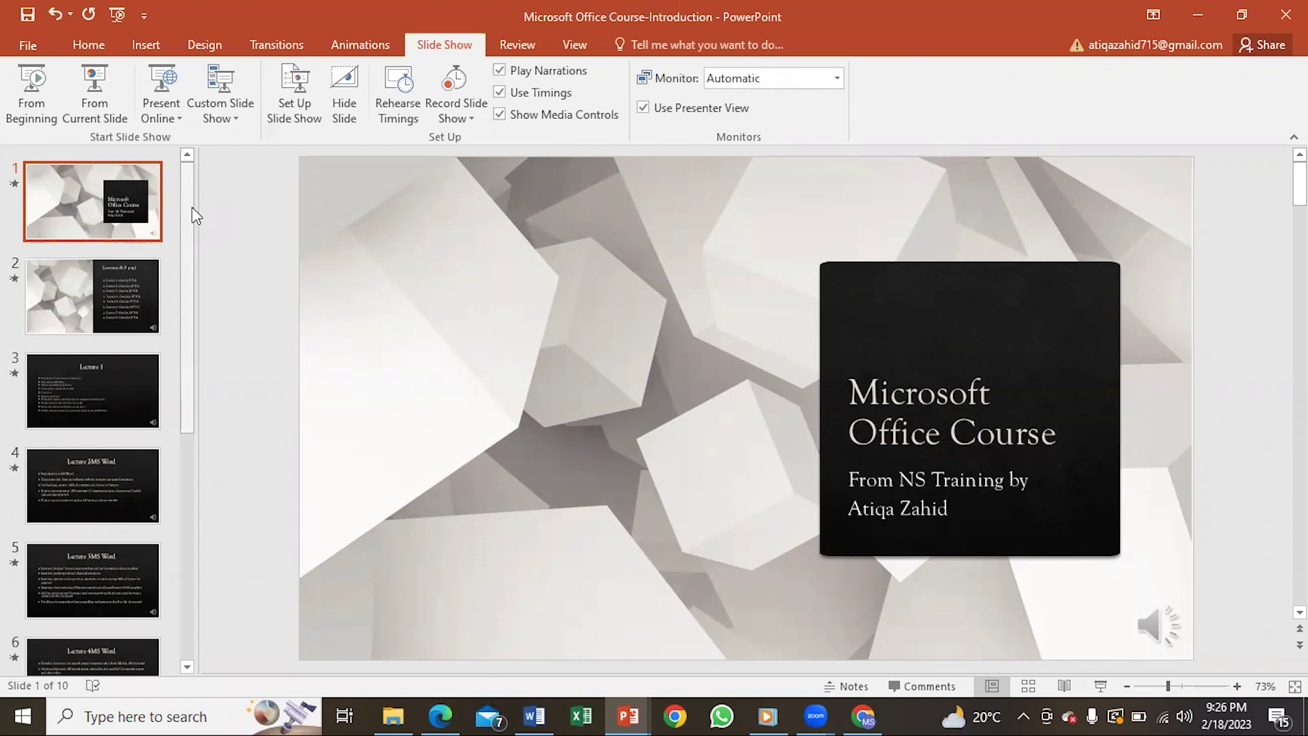
click(83, 281)
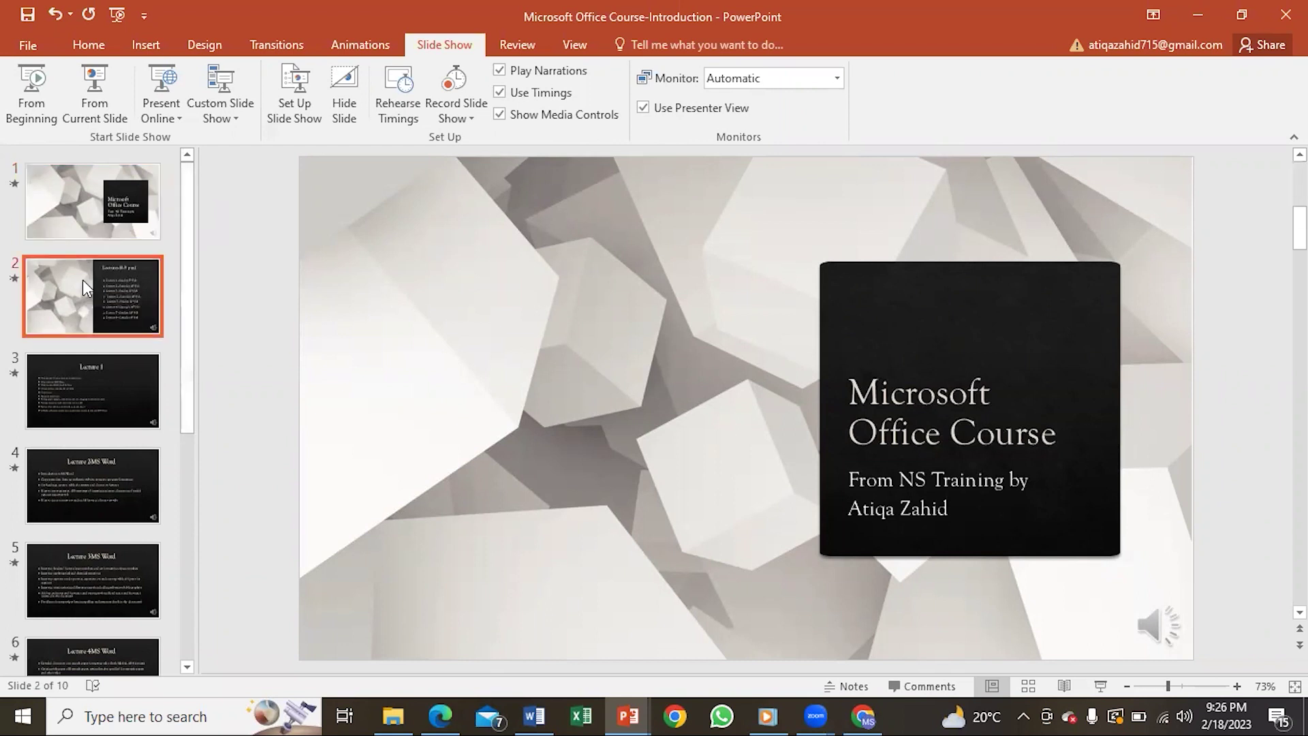
click(121, 202)
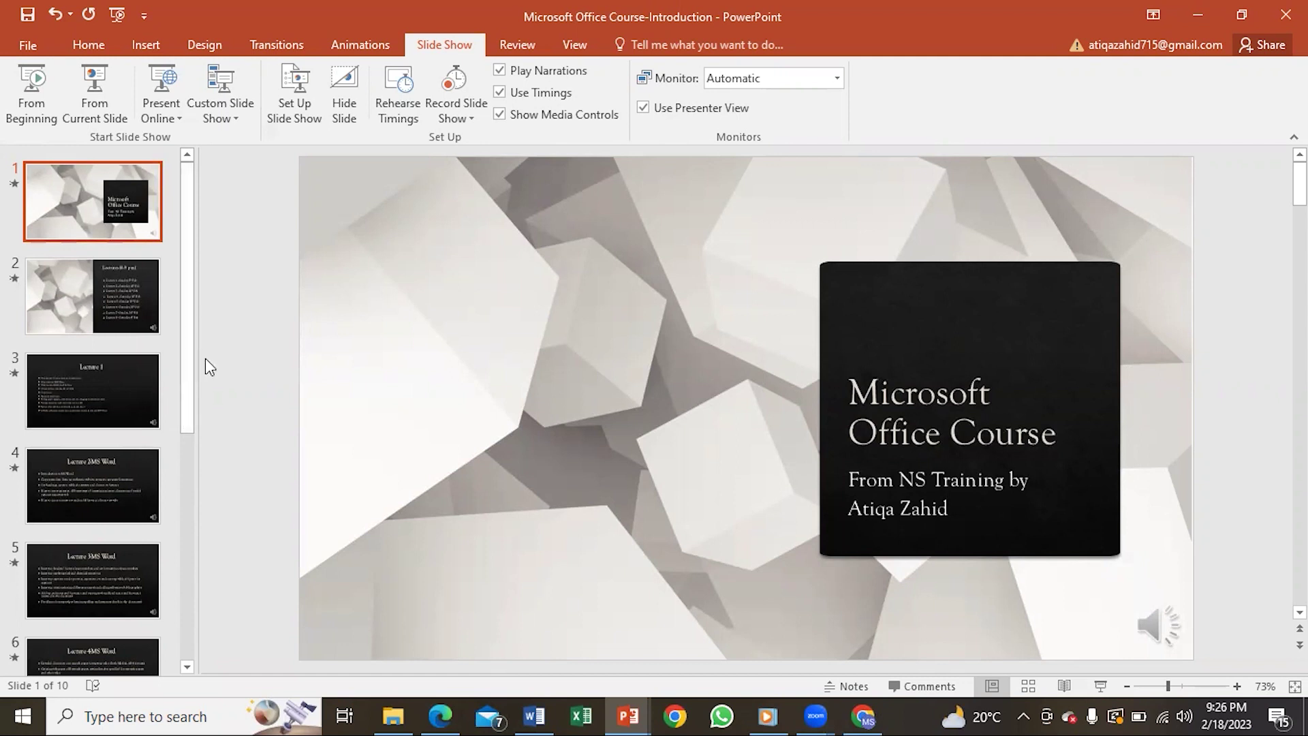
mouse_move(190, 305)
mouse_down()
mouse_move(184, 569)
mouse_move(188, 293)
mouse_up()
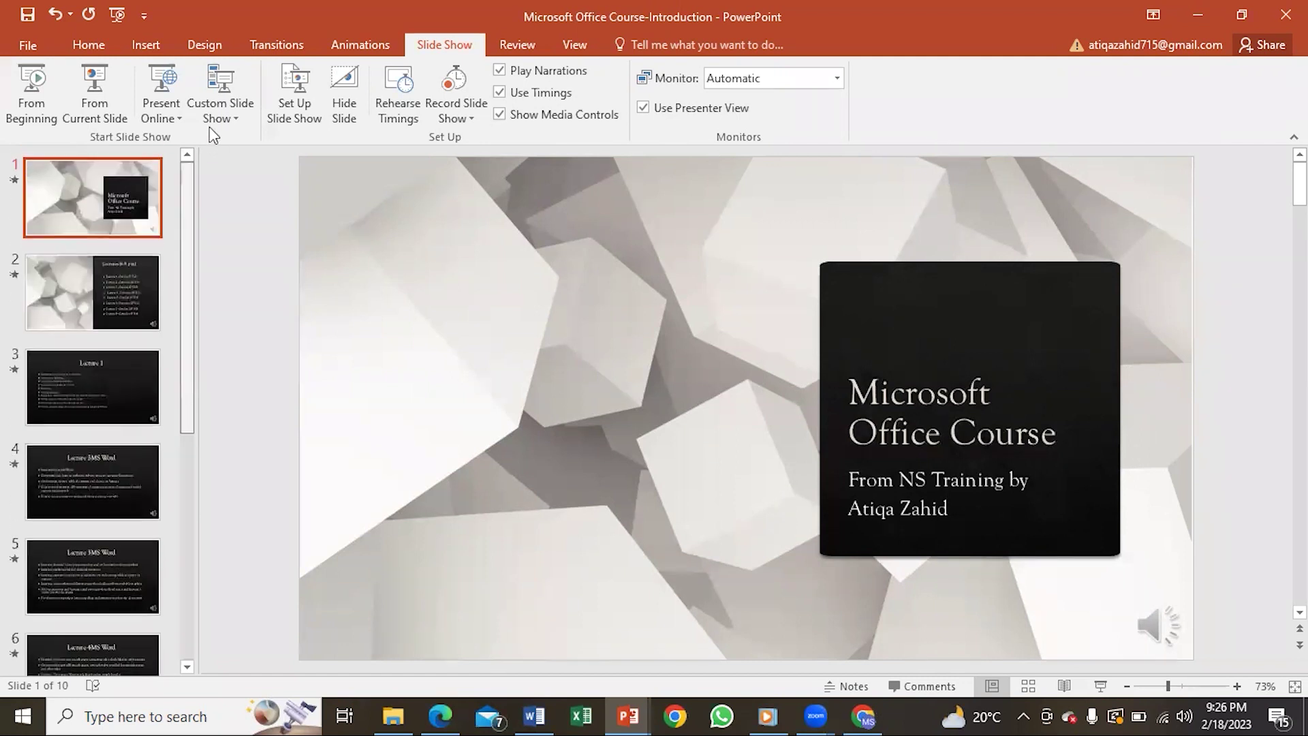
mouse_move(815, 715)
click(768, 714)
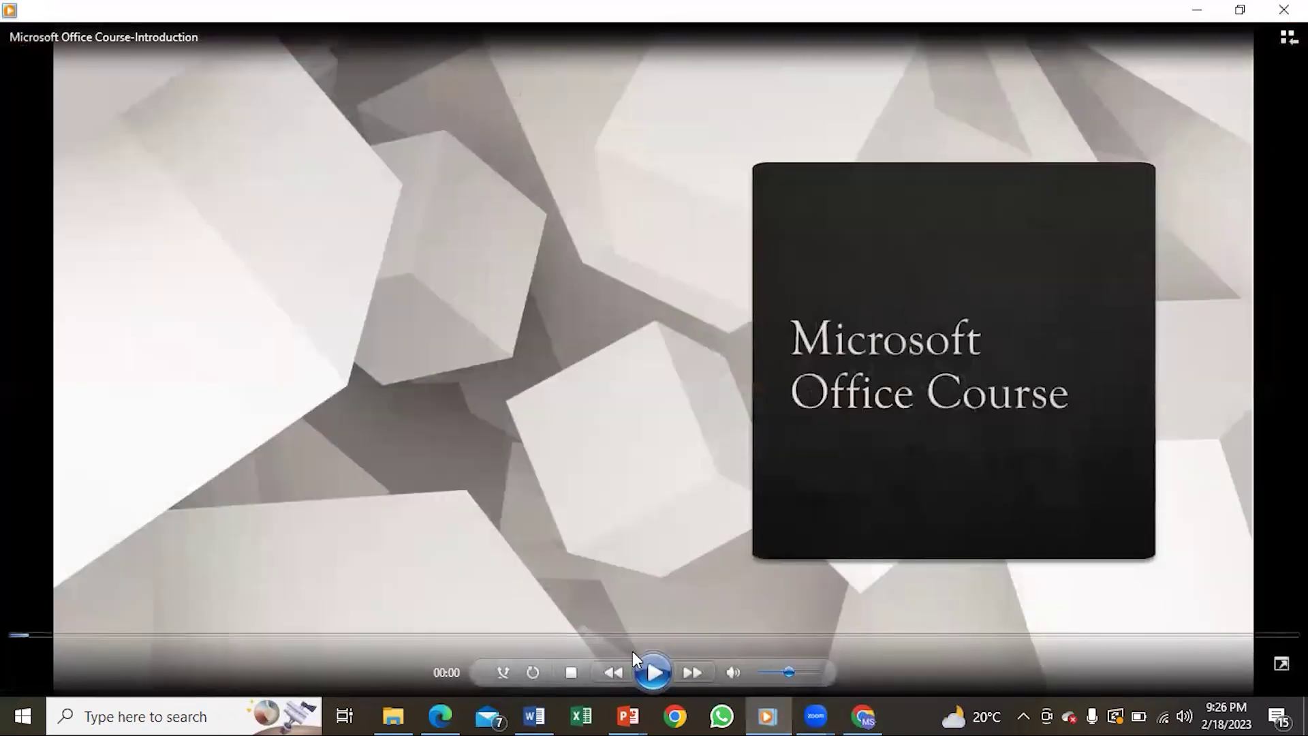
Play the course introduction video and pause it at 00:42 on the Lecture 1 topics.
click(652, 671)
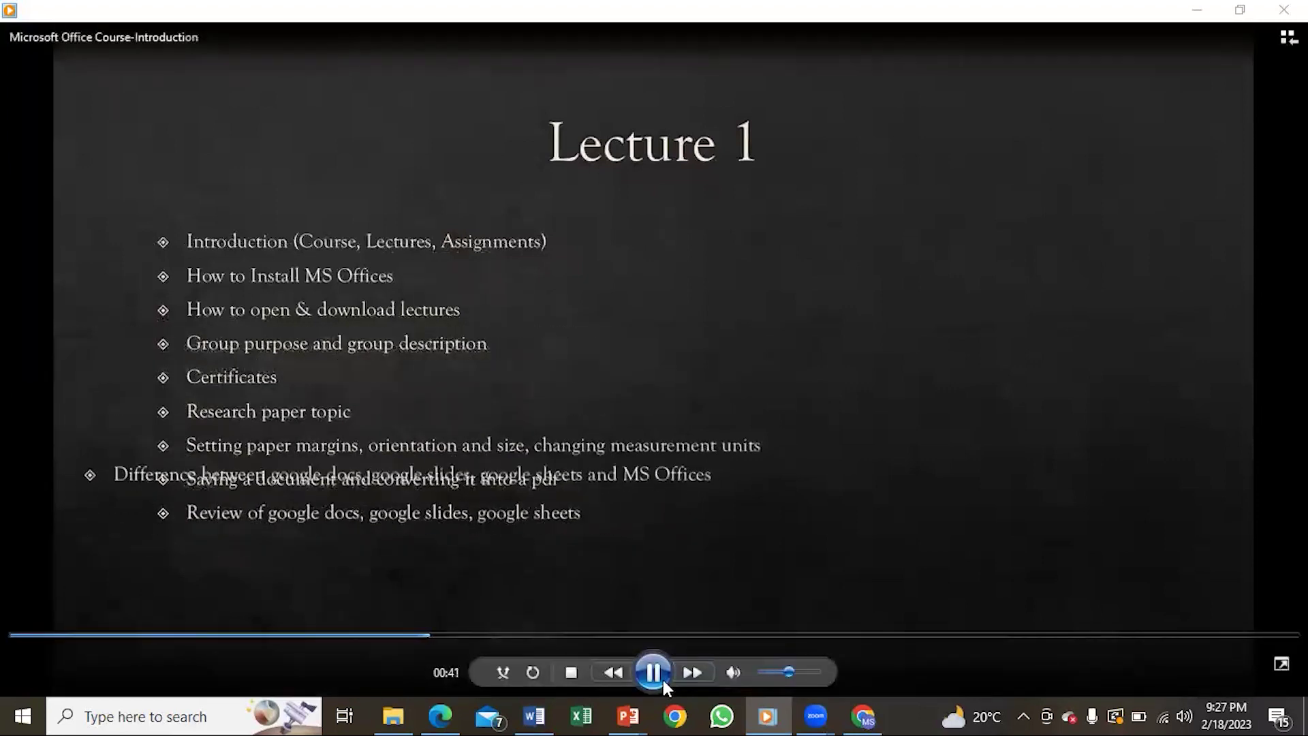
click(653, 672)
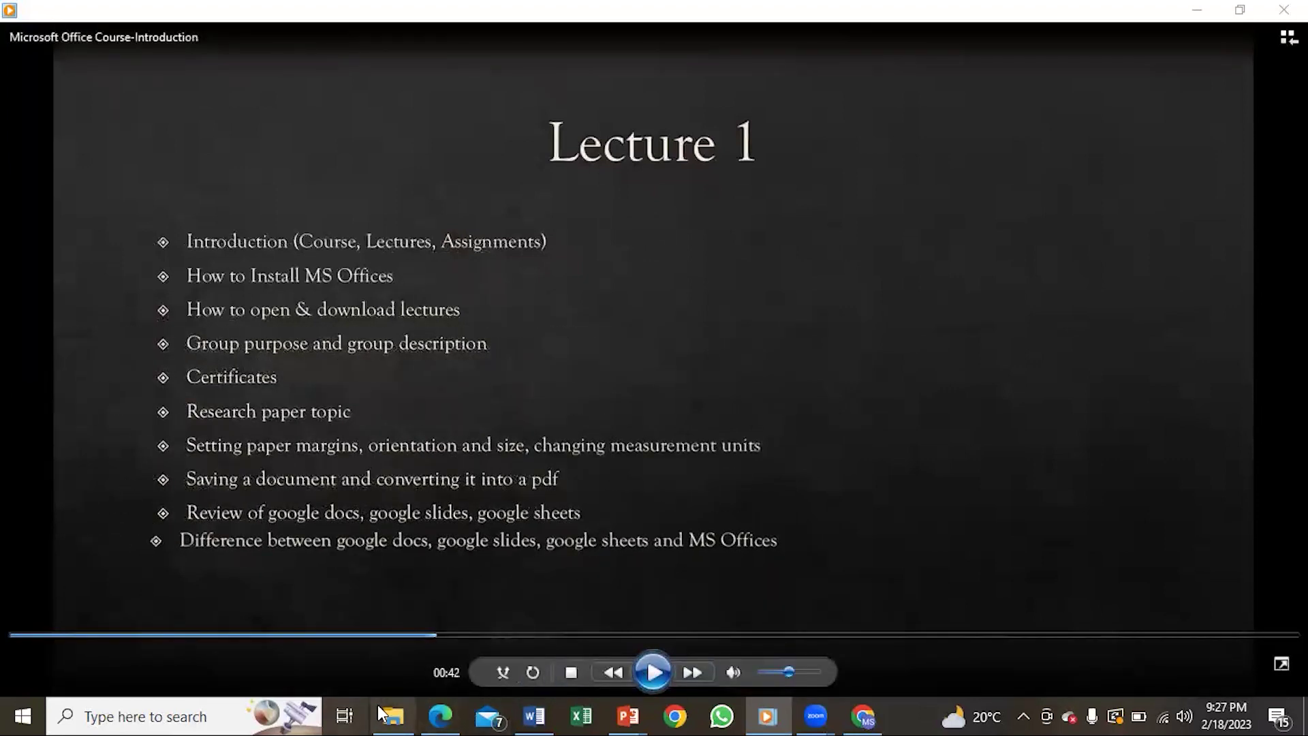
Open Etiquette_(assigment_2) from File Explorer's Recent files with Windows Media Player.
click(381, 714)
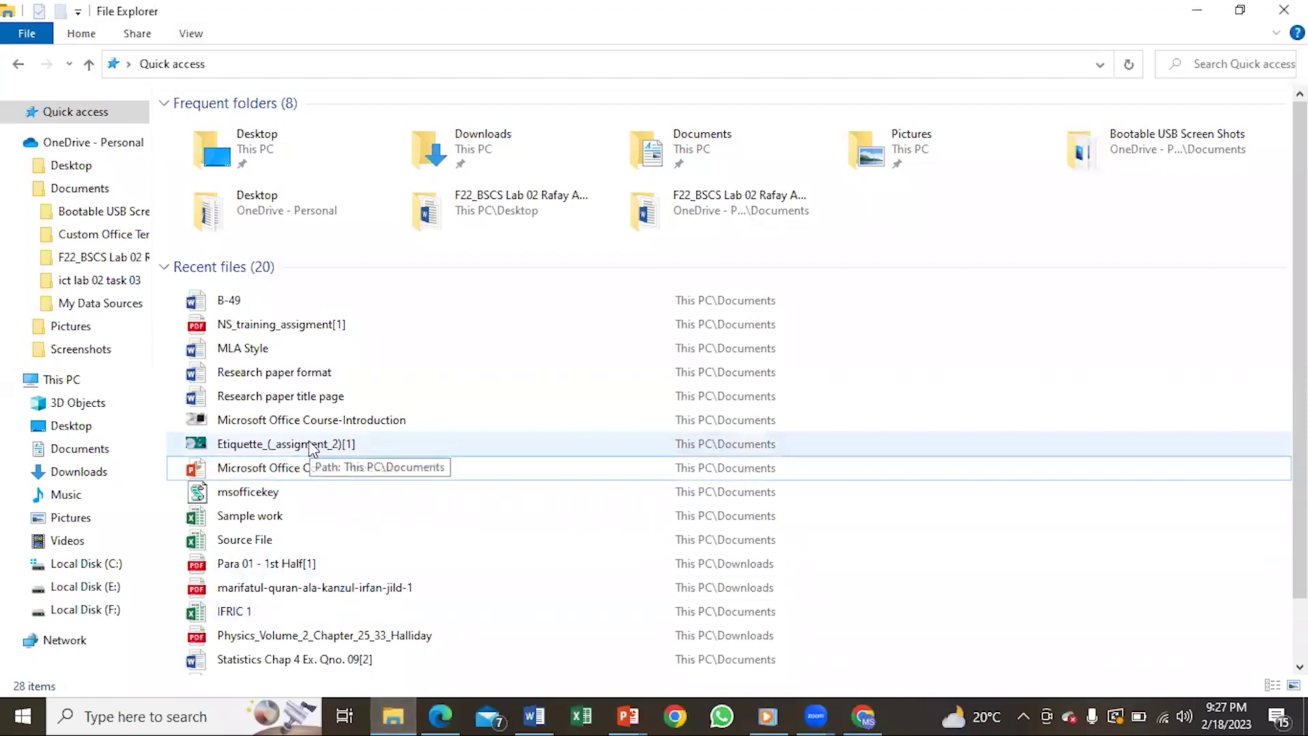
double_click(311, 447)
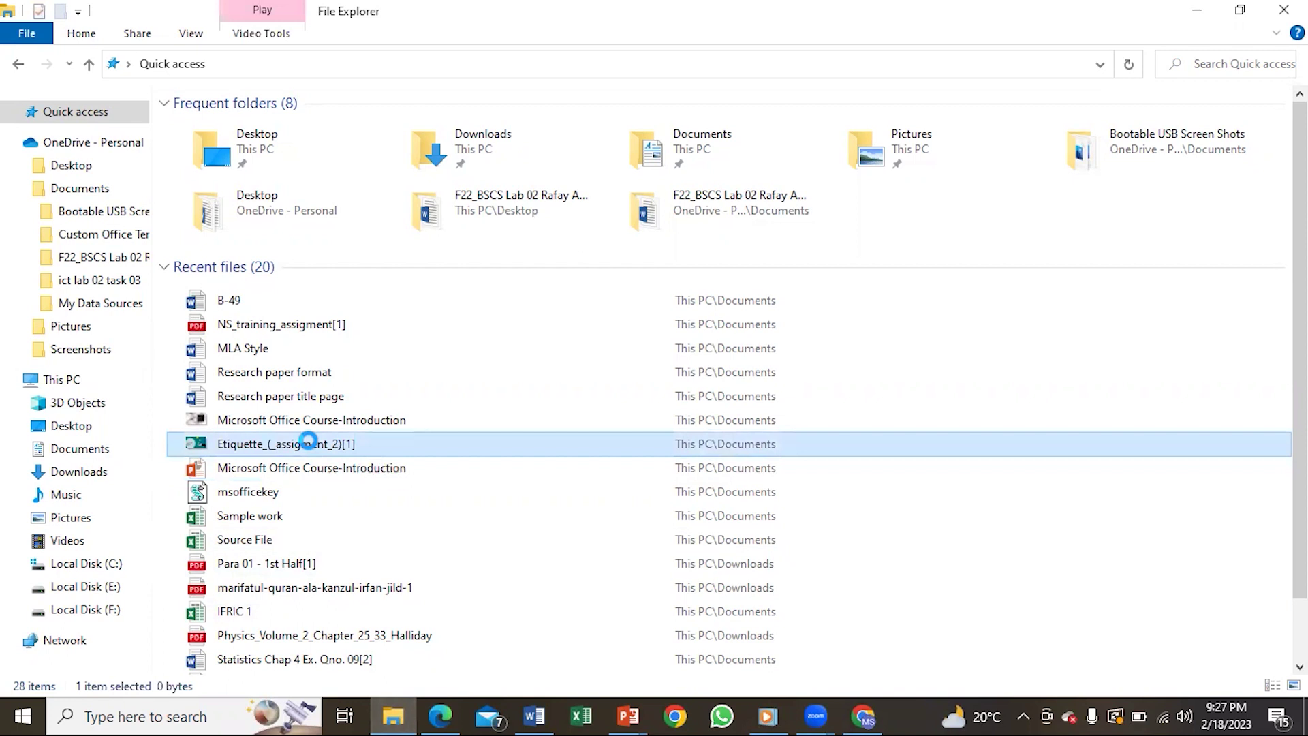
right_click(309, 442)
mouse_move(409, 237)
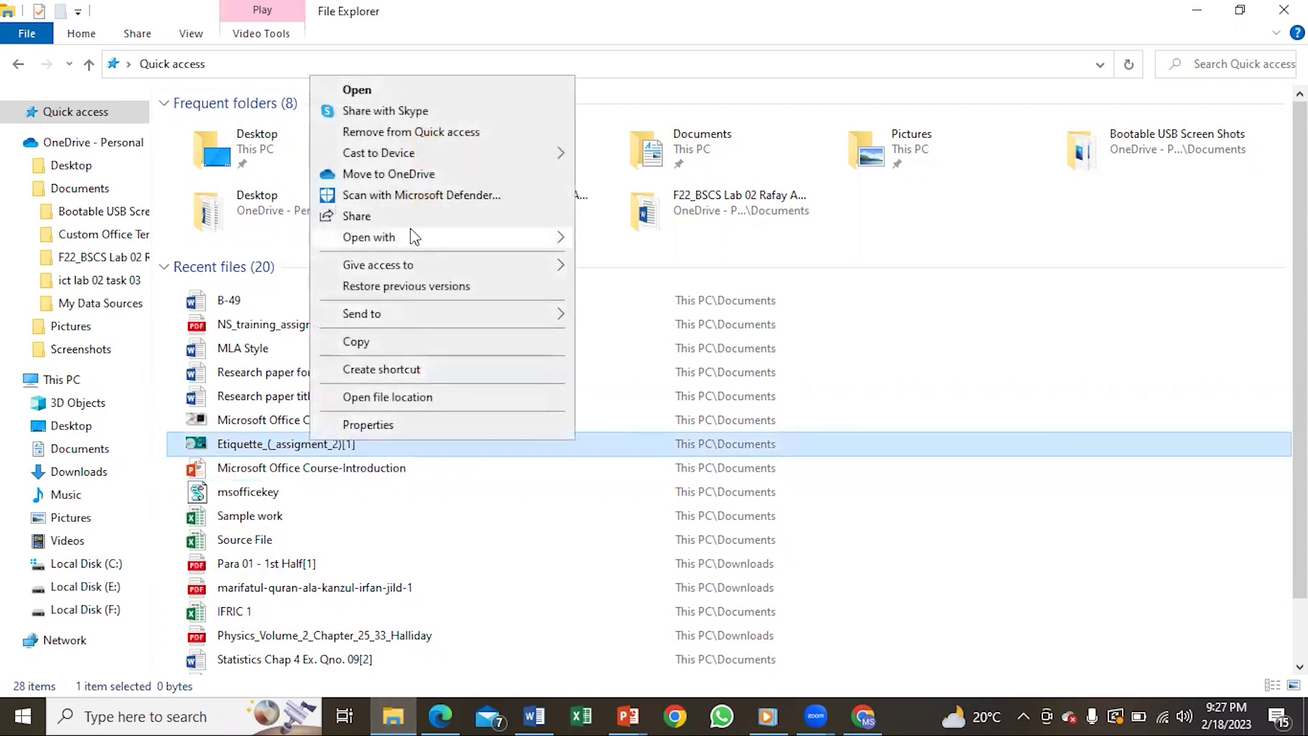
click(631, 323)
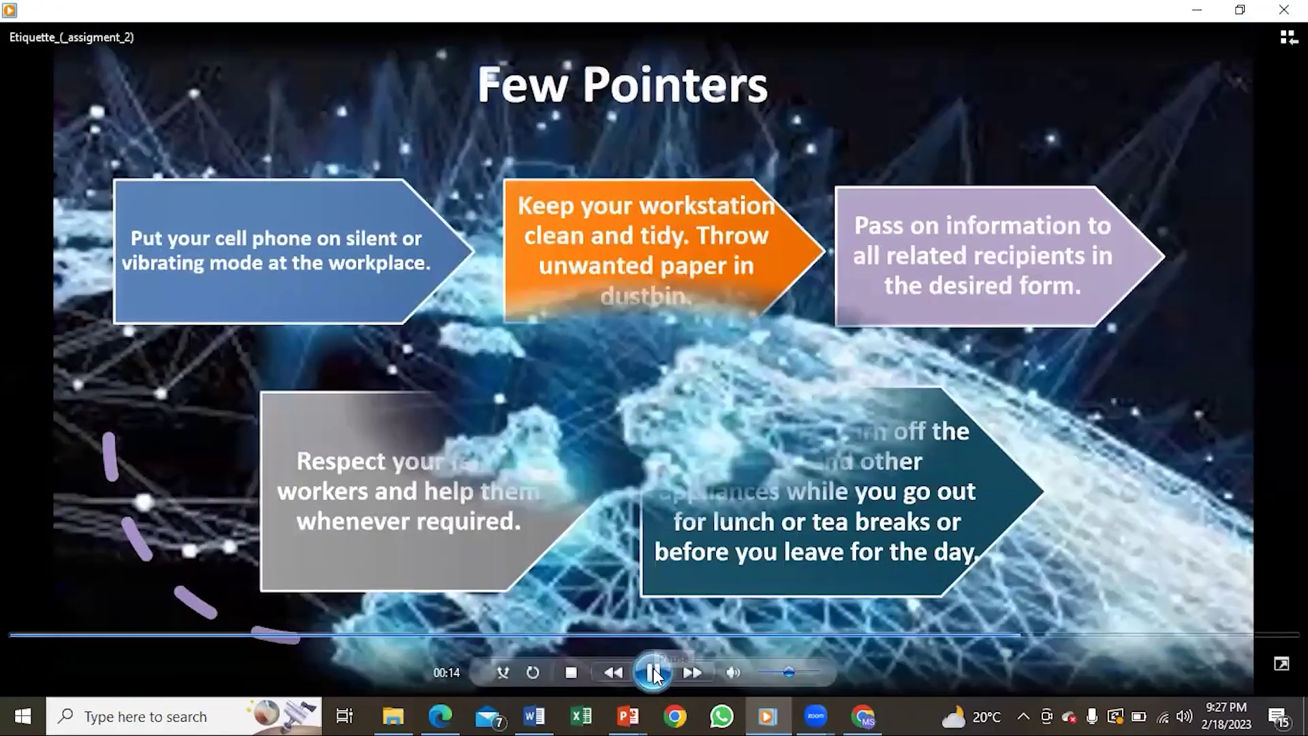
Pause the Etiquette video on Few Pointers, resume it, then pause on Conclusion at 00:17.
click(652, 668)
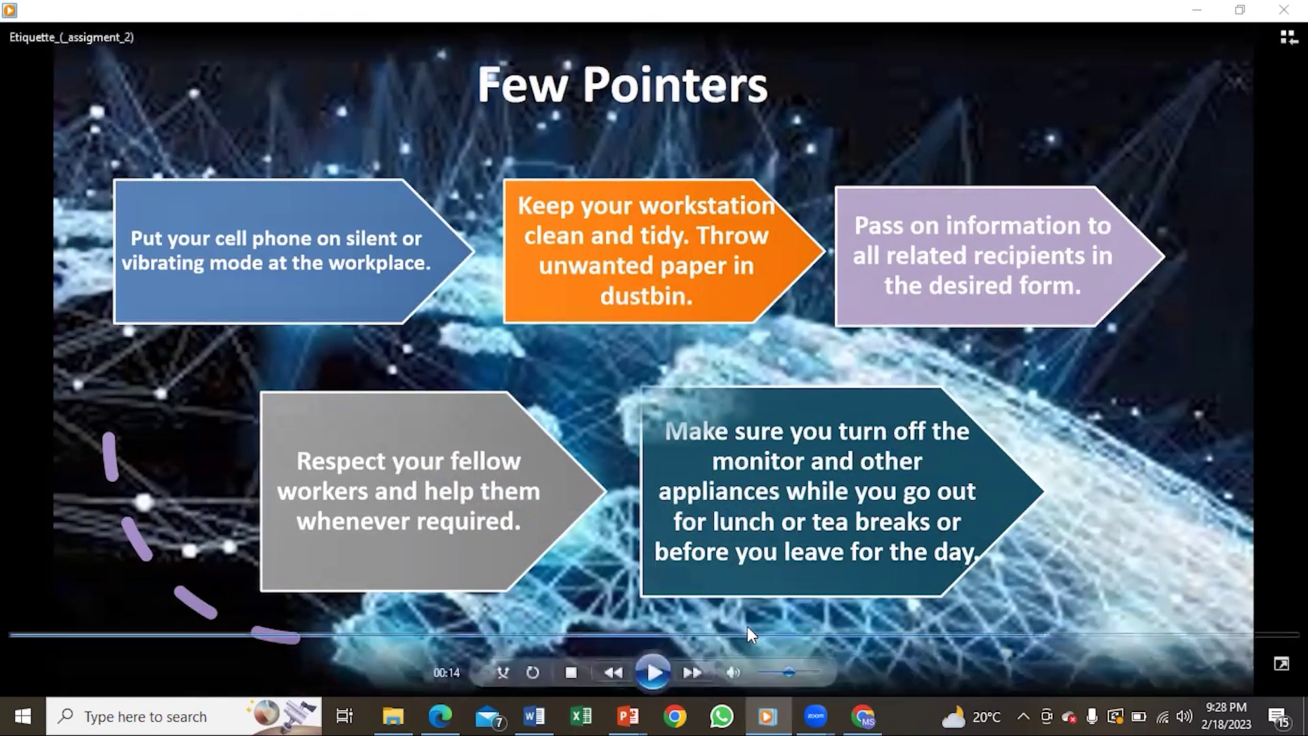
click(652, 675)
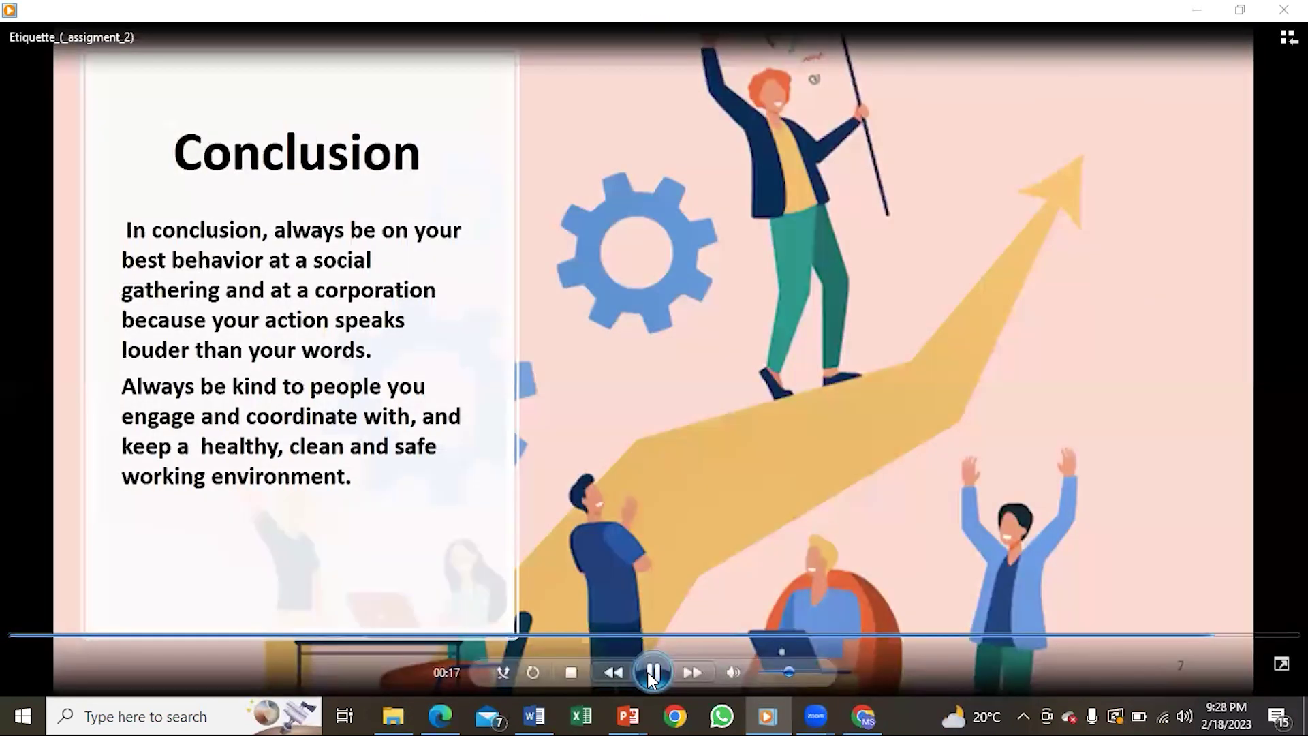
click(652, 678)
Resume the Etiquette video, then bring the Sample work Excel pivot table to the front.
click(647, 671)
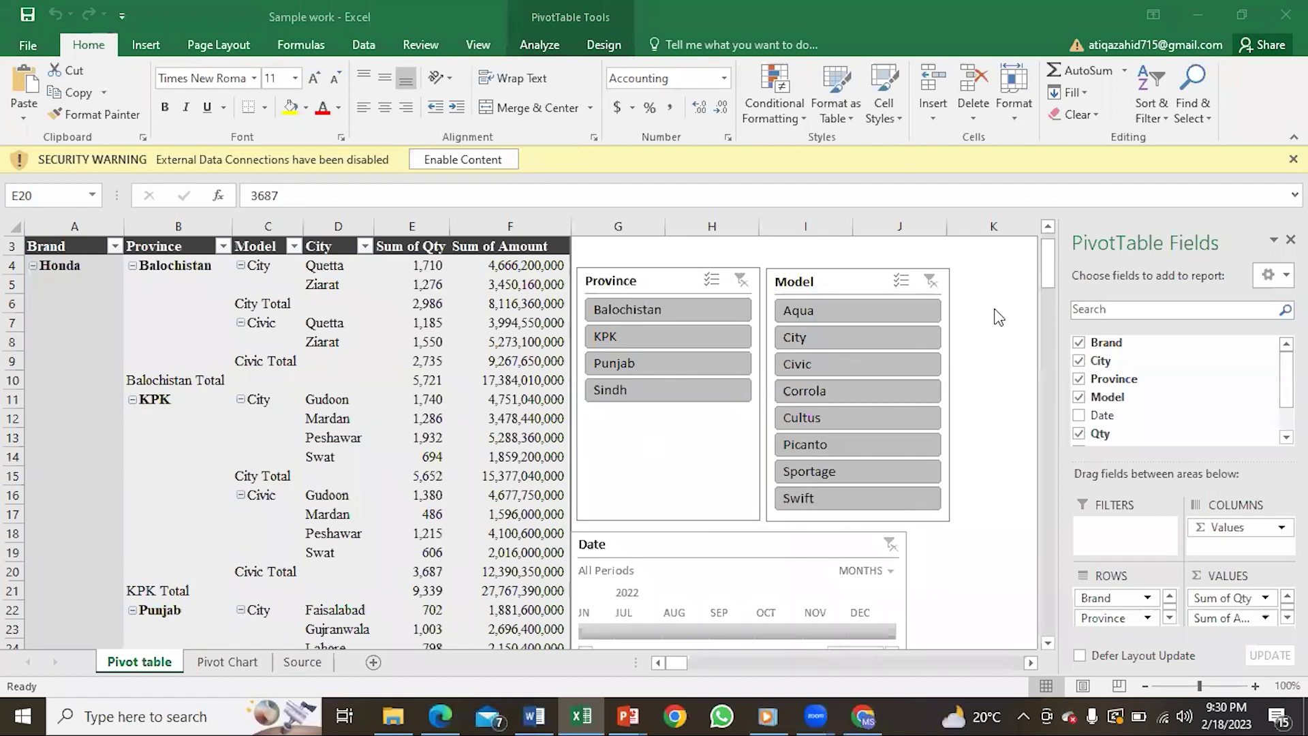
click(1045, 260)
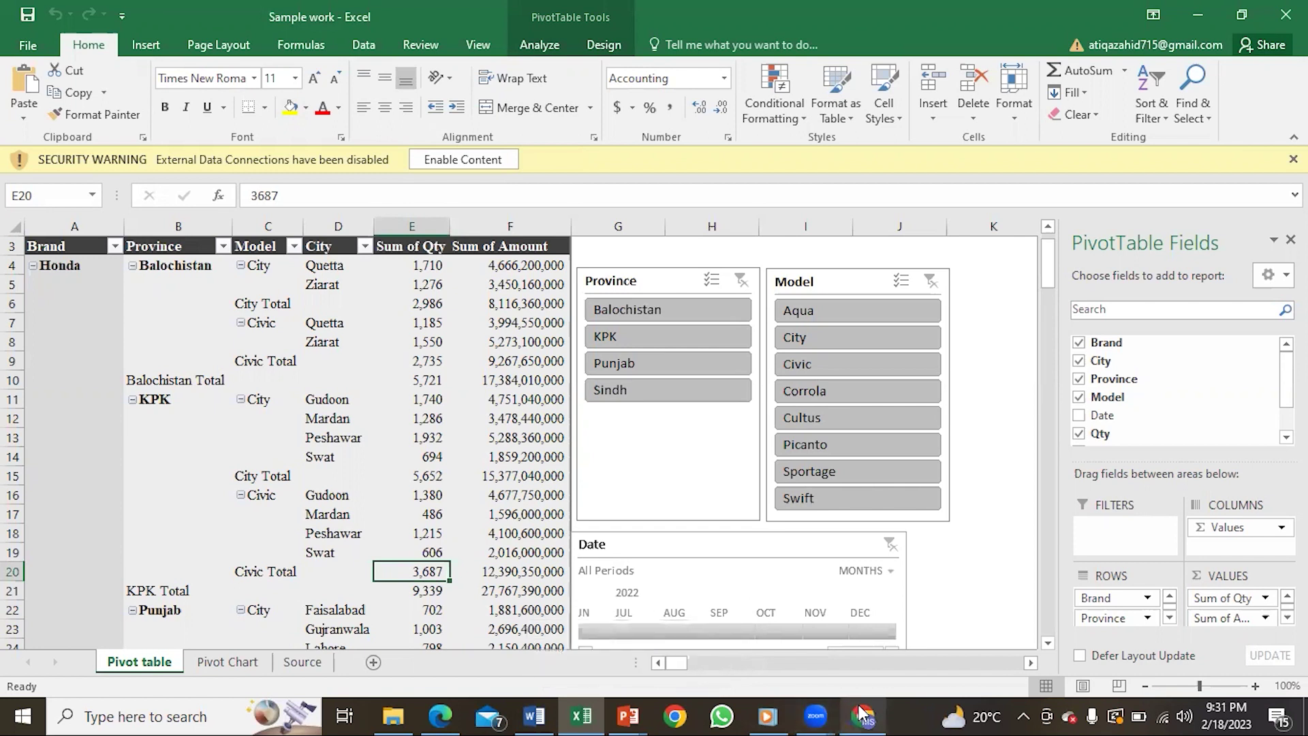
Inspect the pivot table quantities, including Balochistan's 5,721 total and the Grand Total.
click(435, 512)
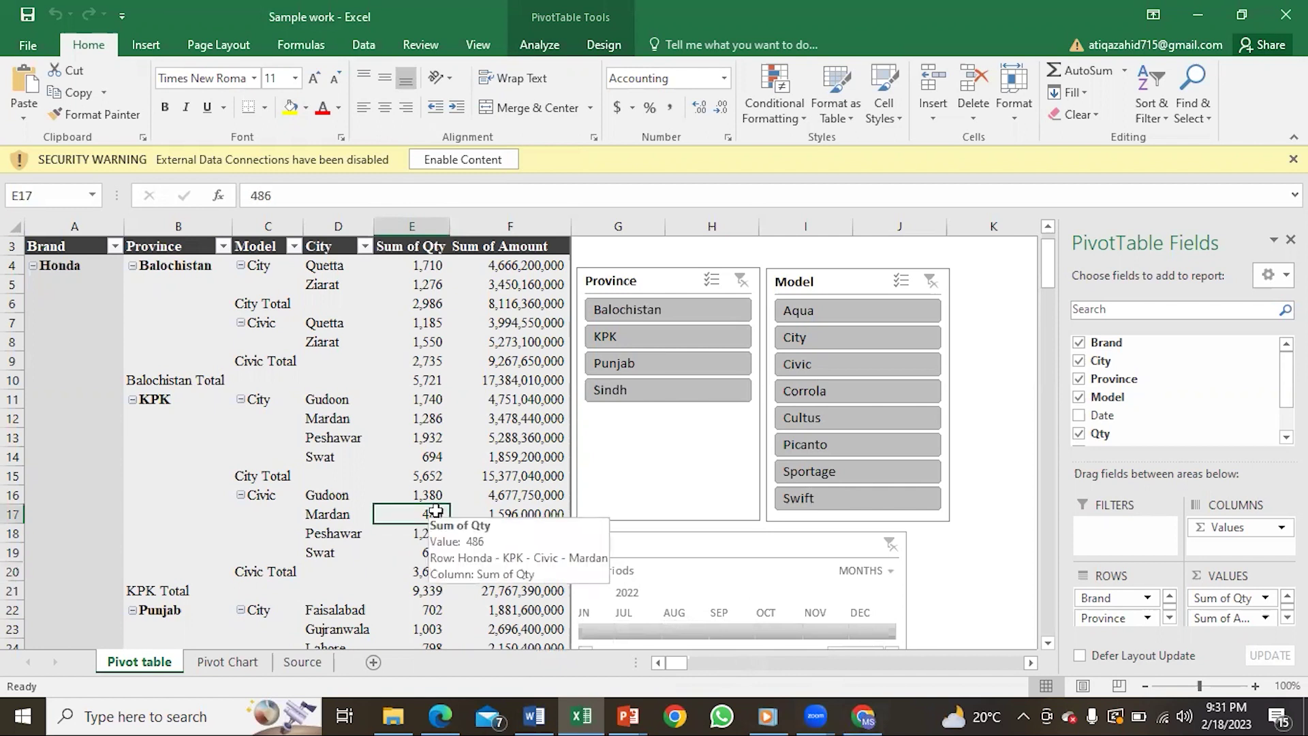
click(443, 379)
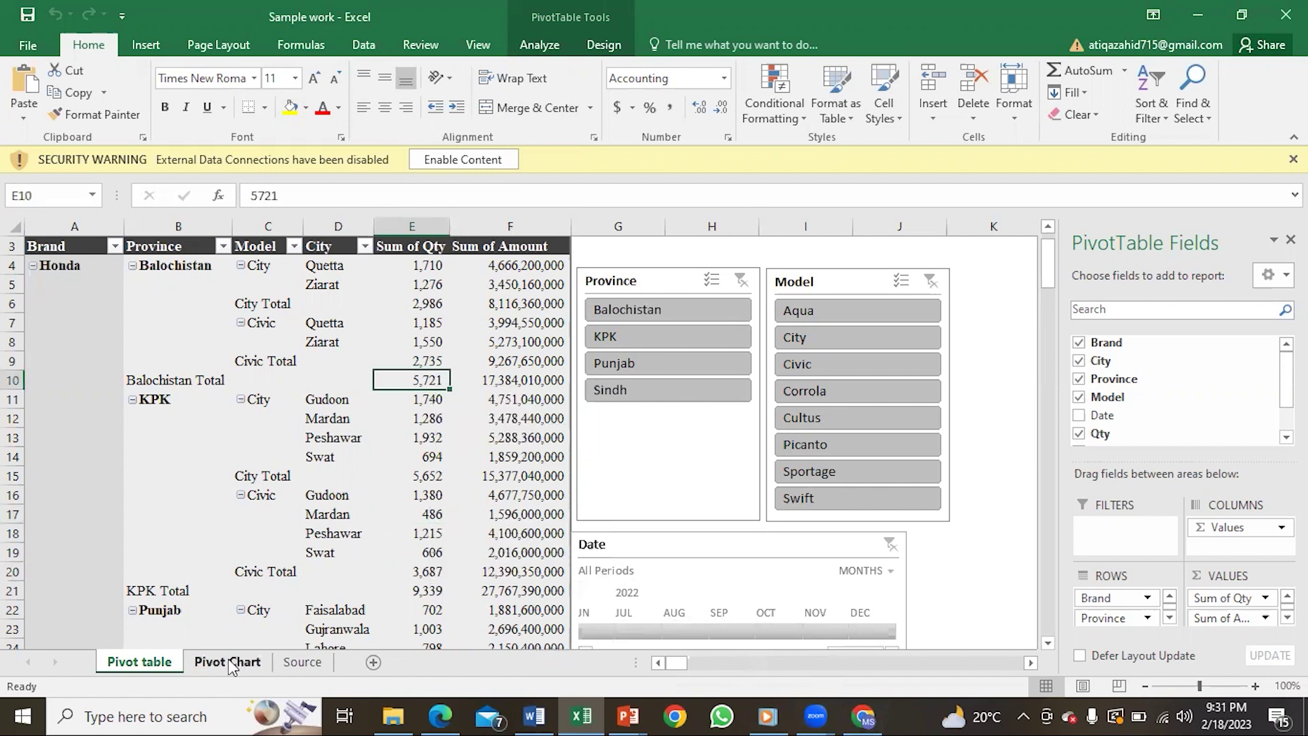
click(226, 660)
click(151, 665)
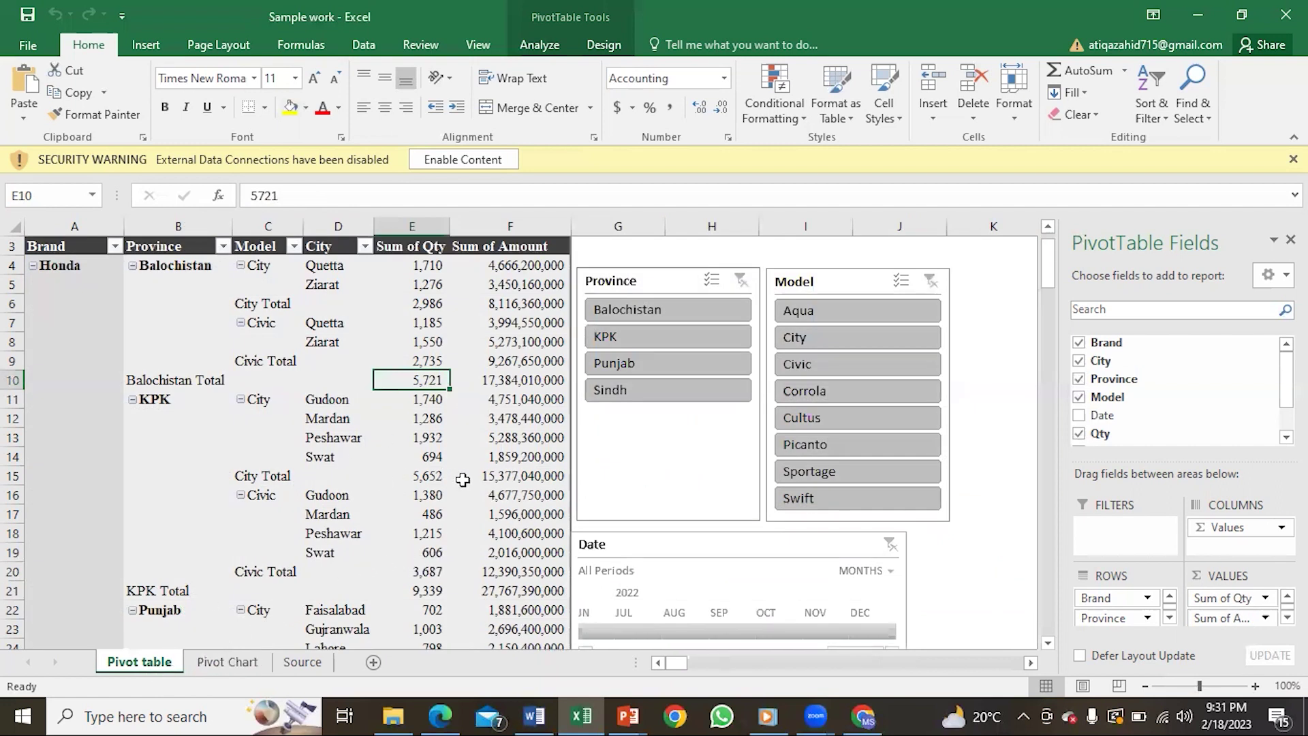
key(ctrl+Down)
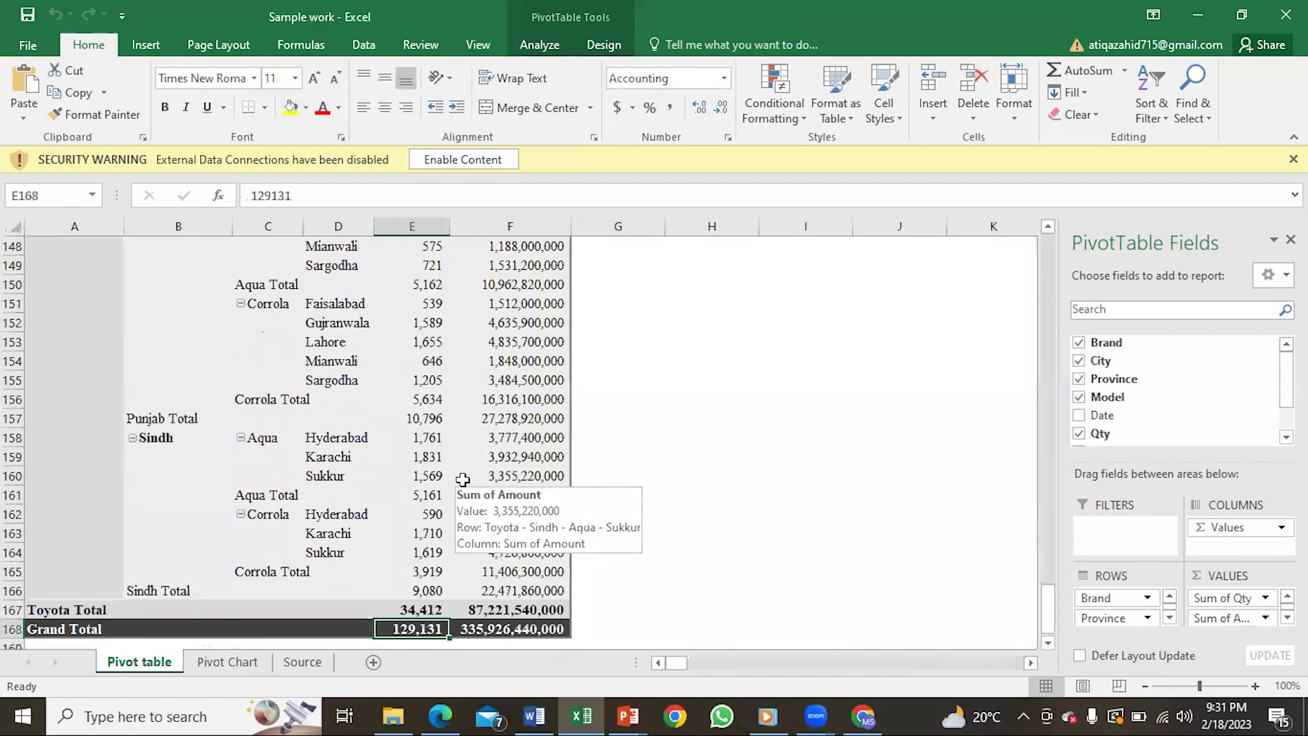
key(ctrl+Up)
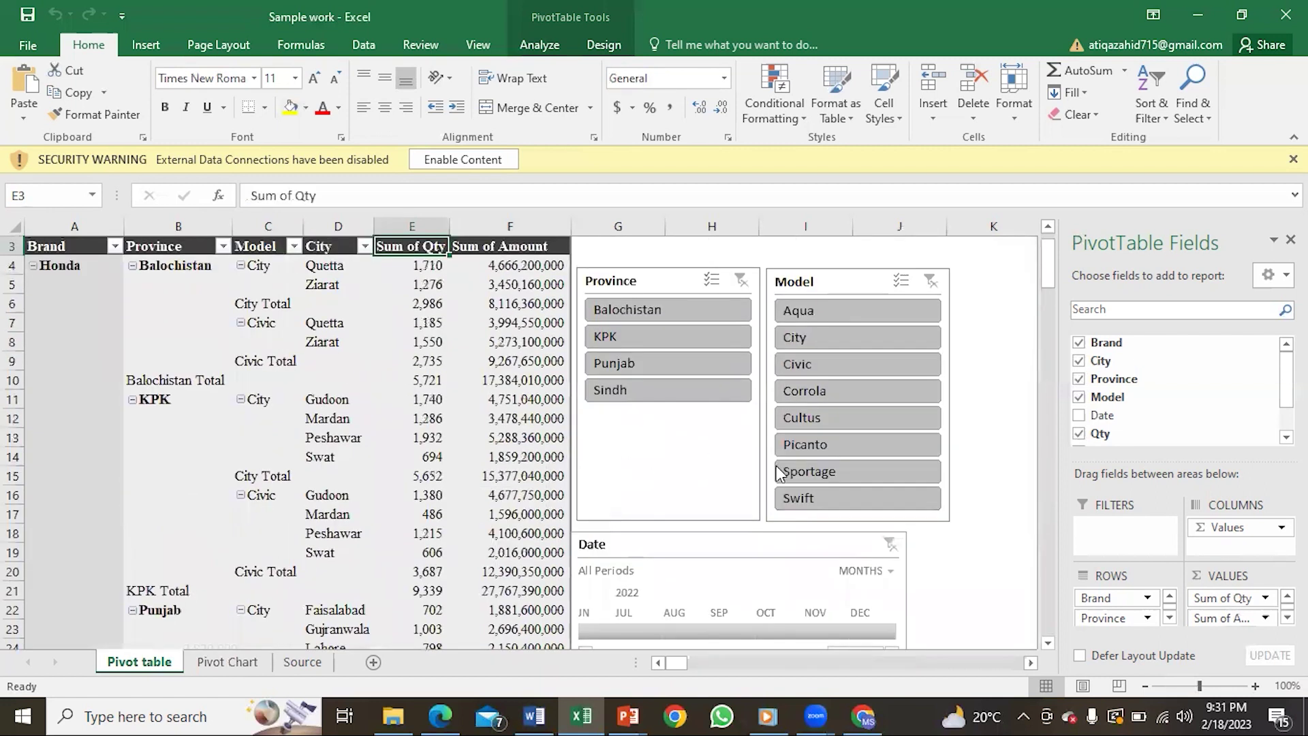
Filter the Model slicer to Picanto, clear it again, and end on the Pivot Chart sheet.
click(696, 460)
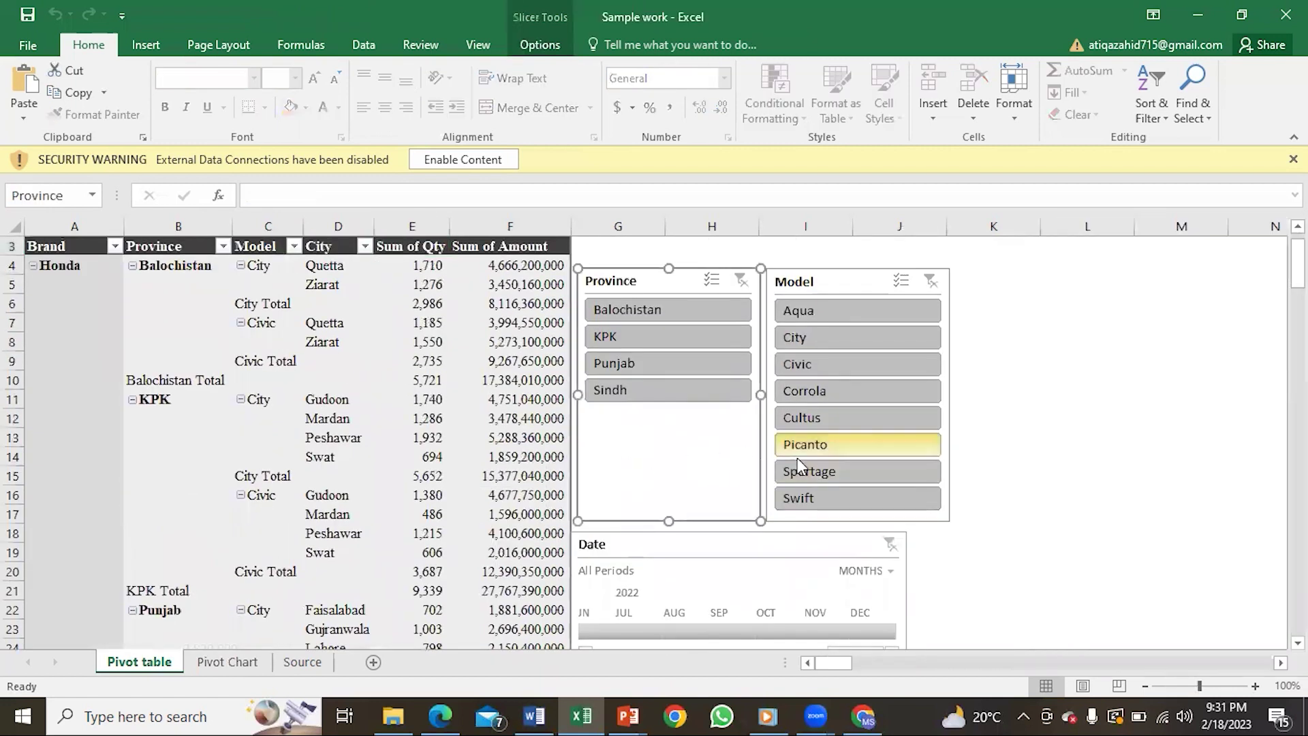
click(819, 450)
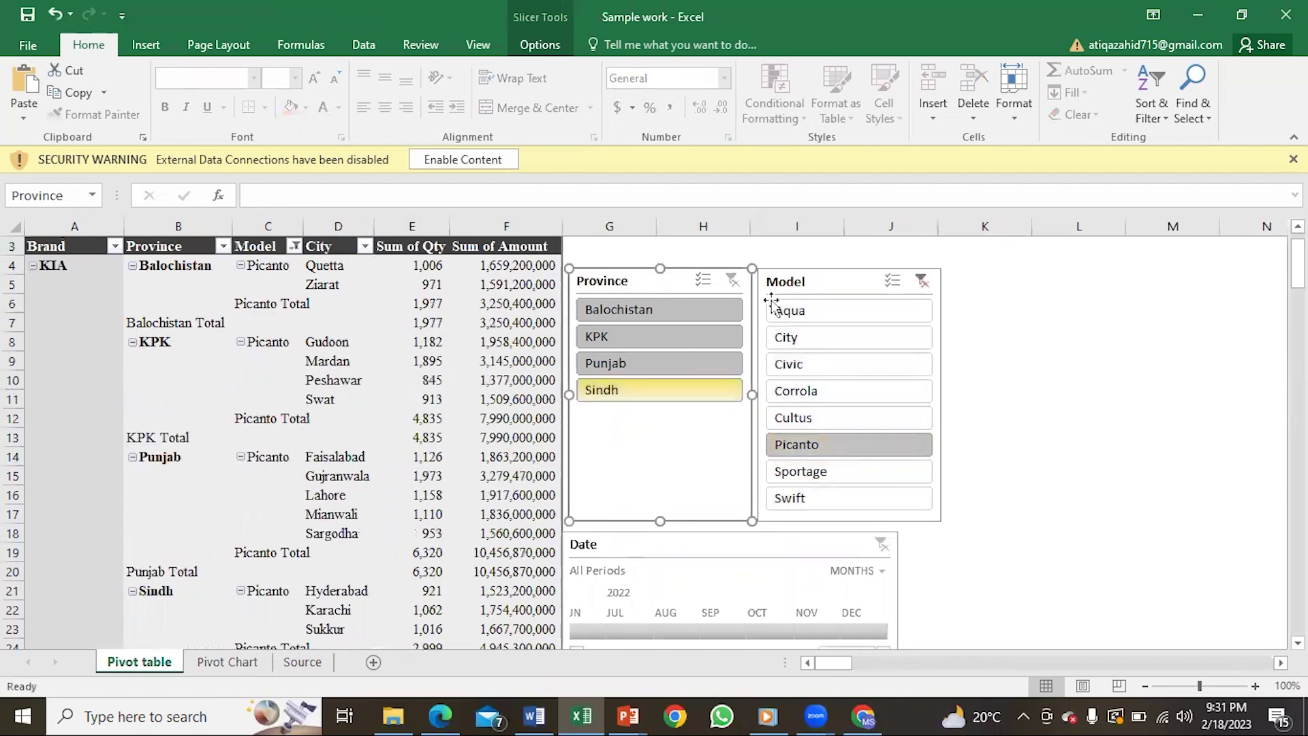
click(923, 280)
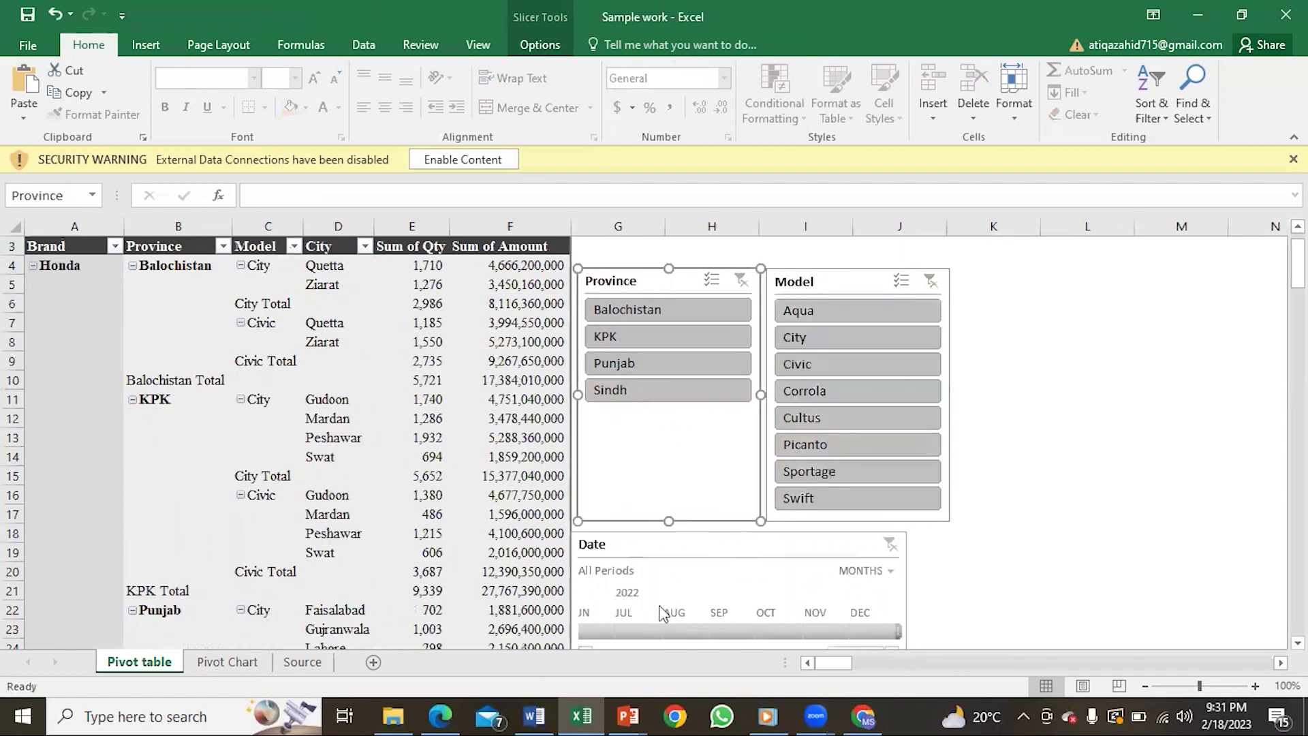
click(713, 566)
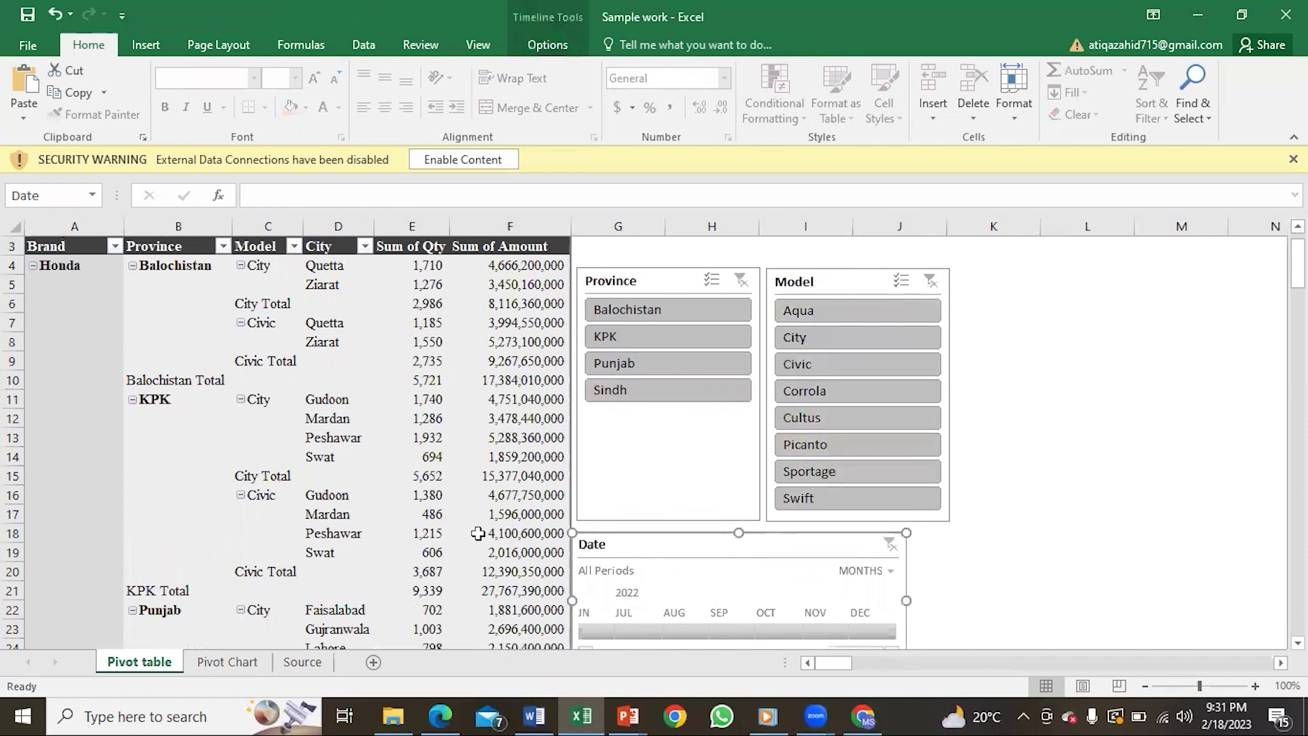
click(355, 533)
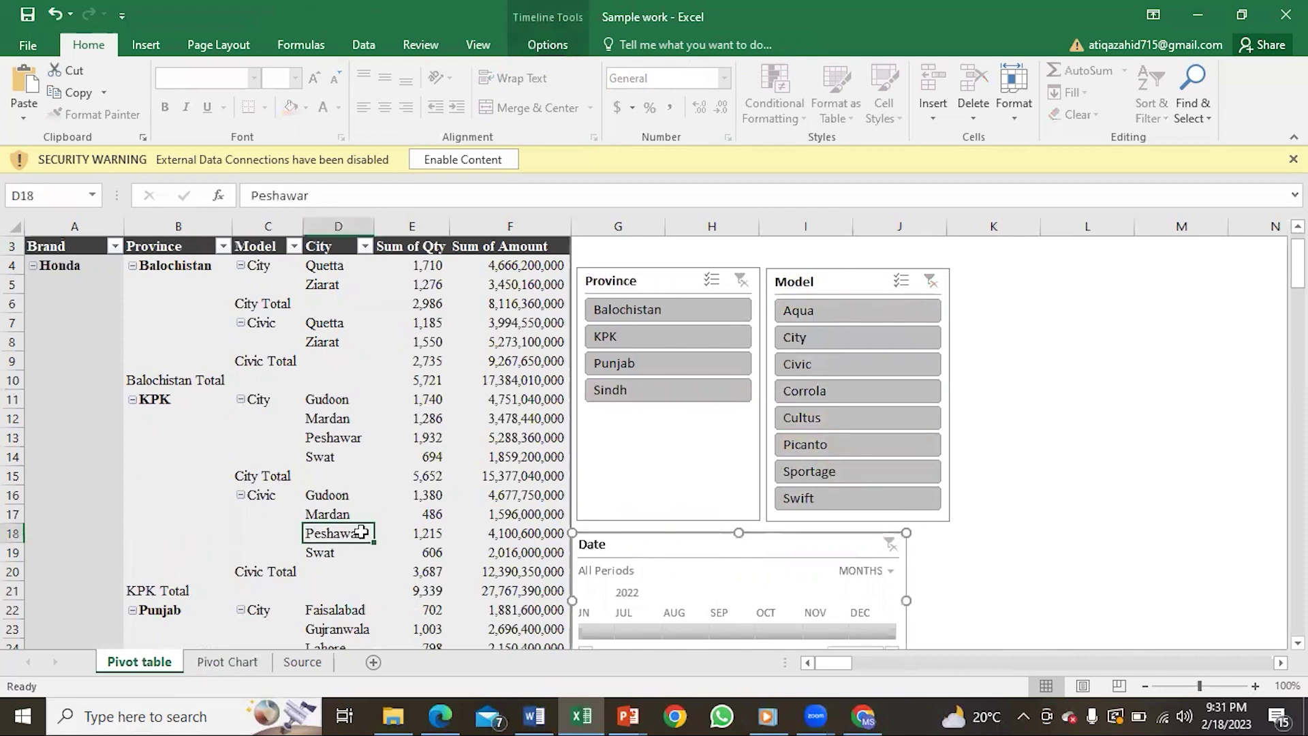
click(349, 401)
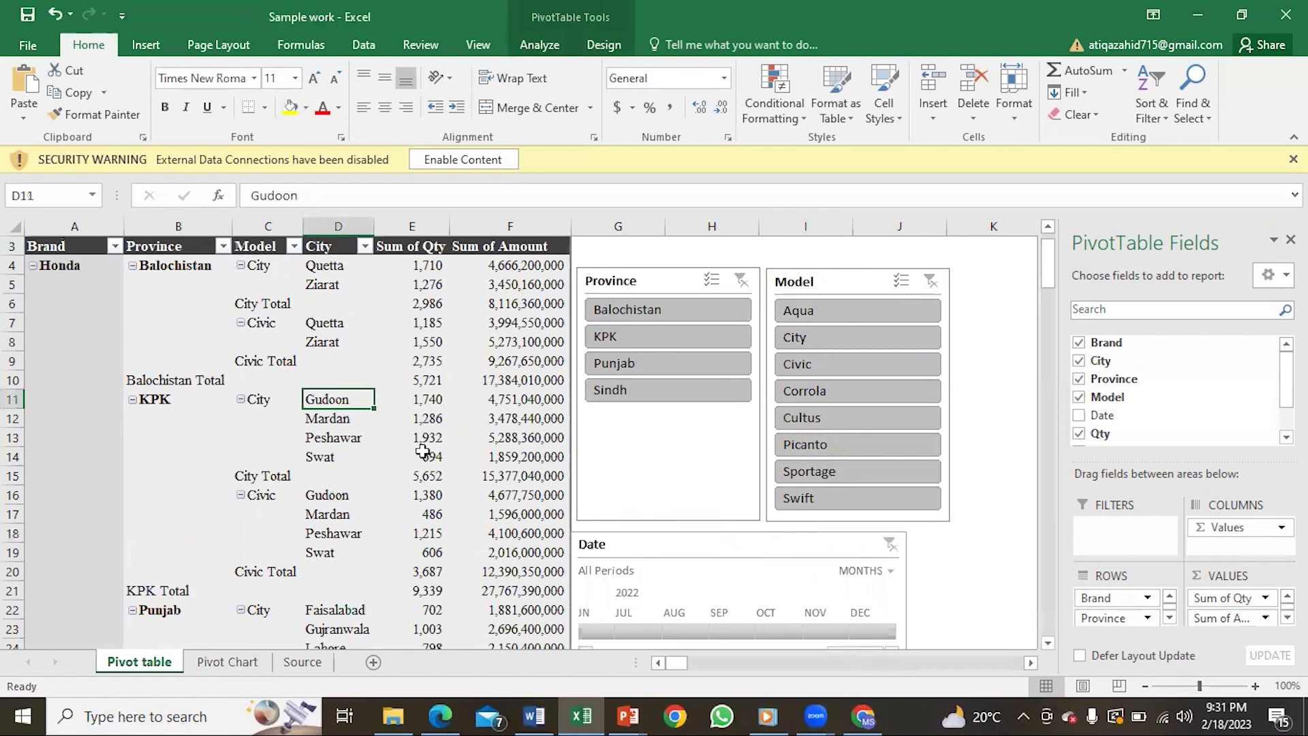
click(242, 665)
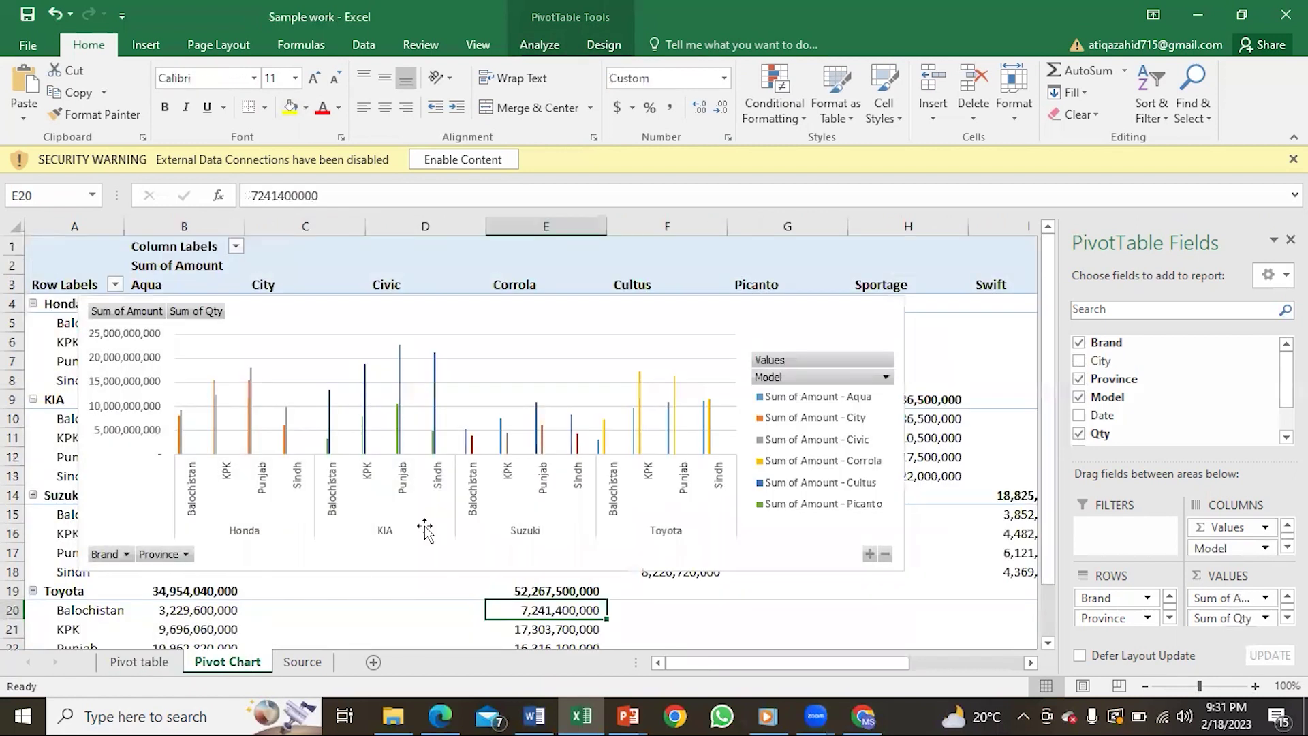
click(160, 665)
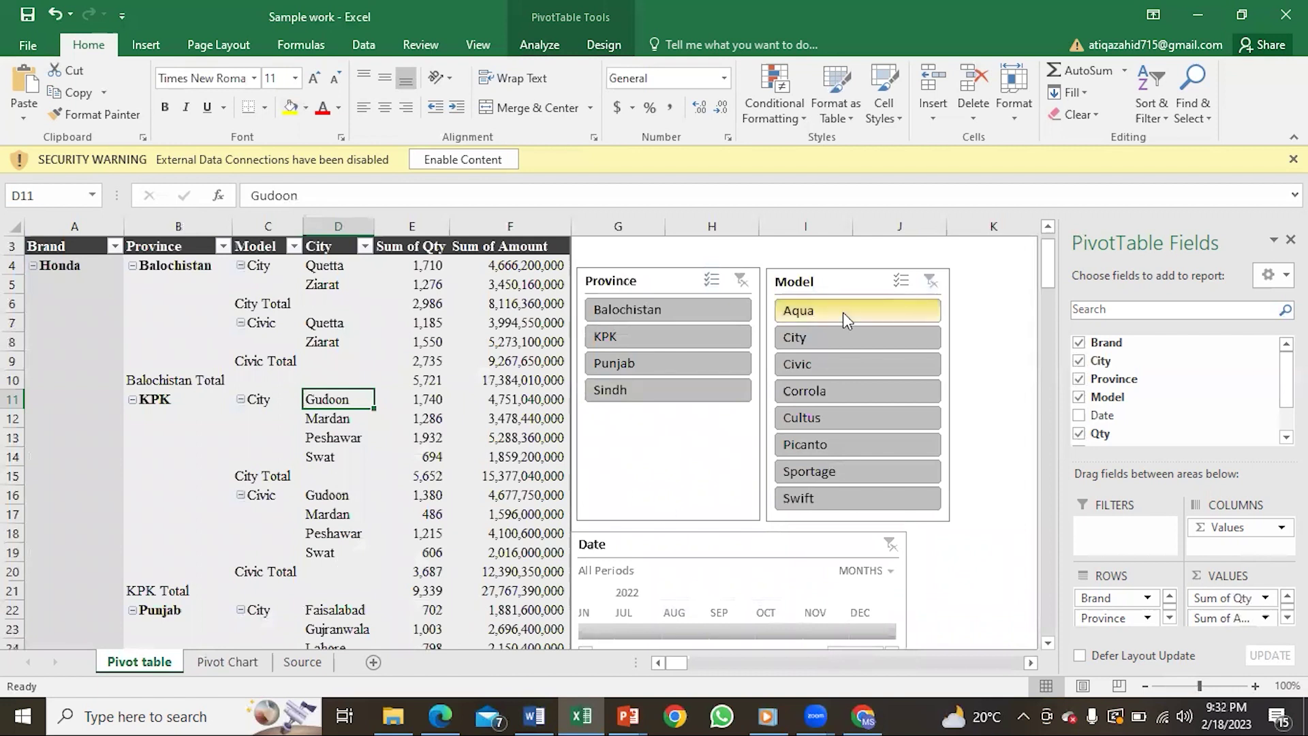
click(238, 659)
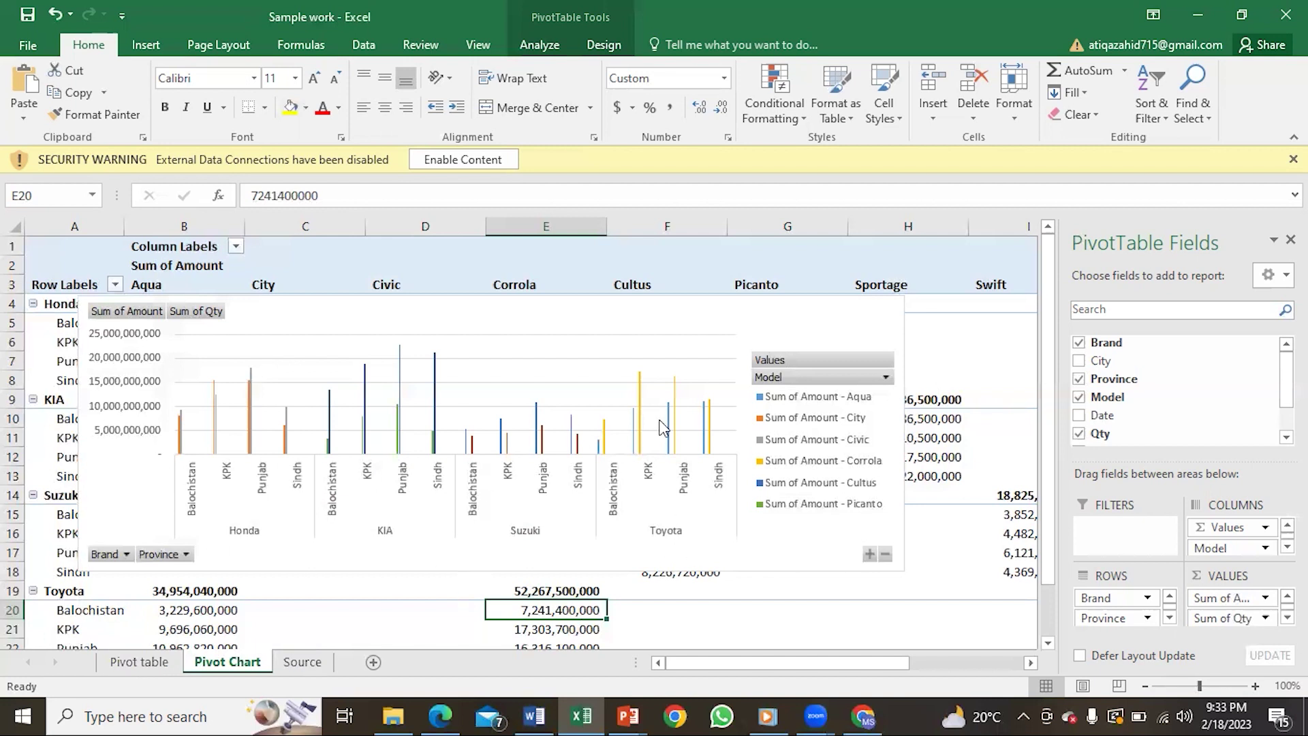
click(298, 664)
click(454, 437)
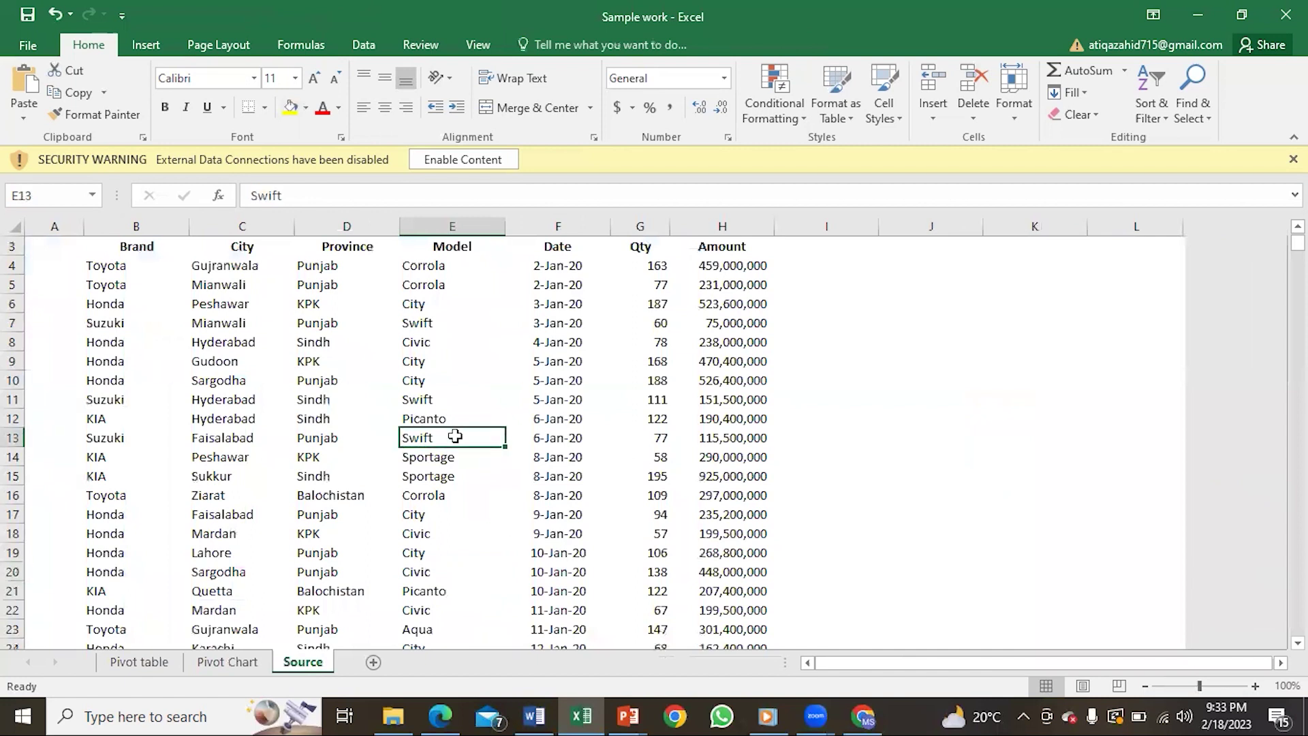
key(ctrl+Down)
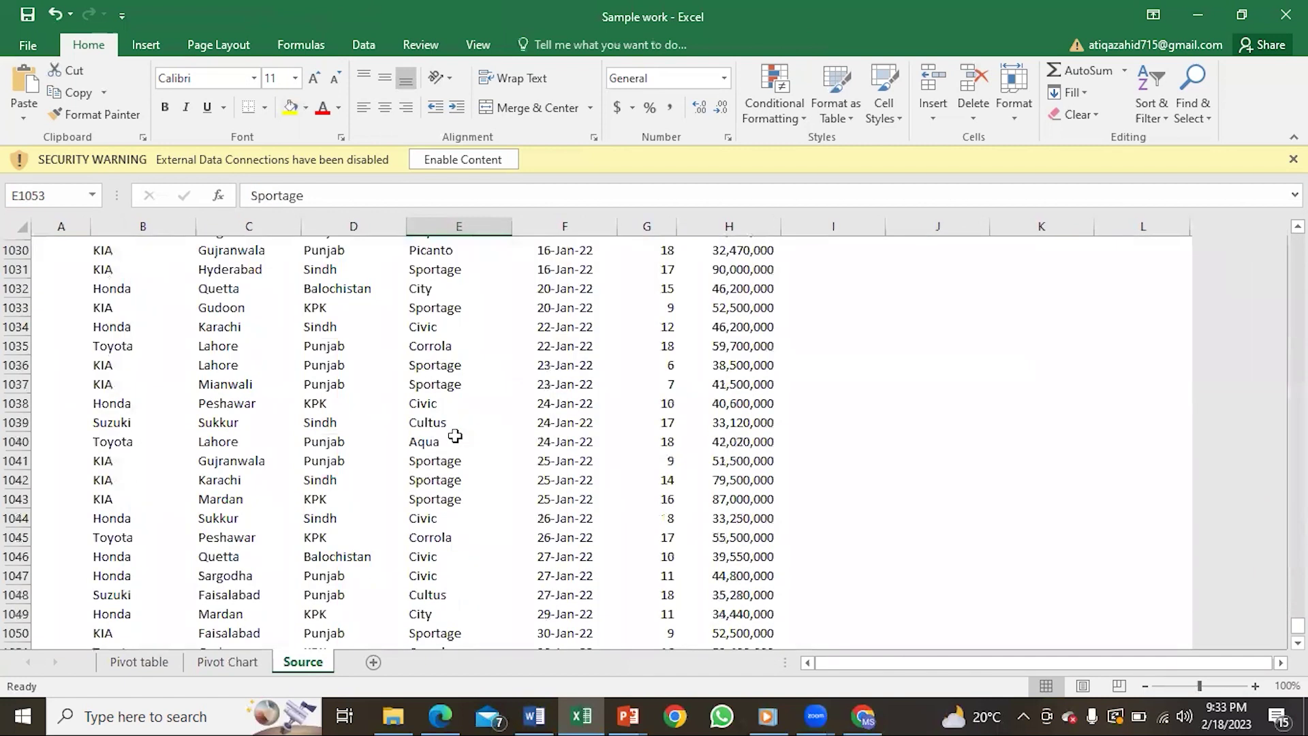
key(ctrl+Up)
key(ctrl+Up)
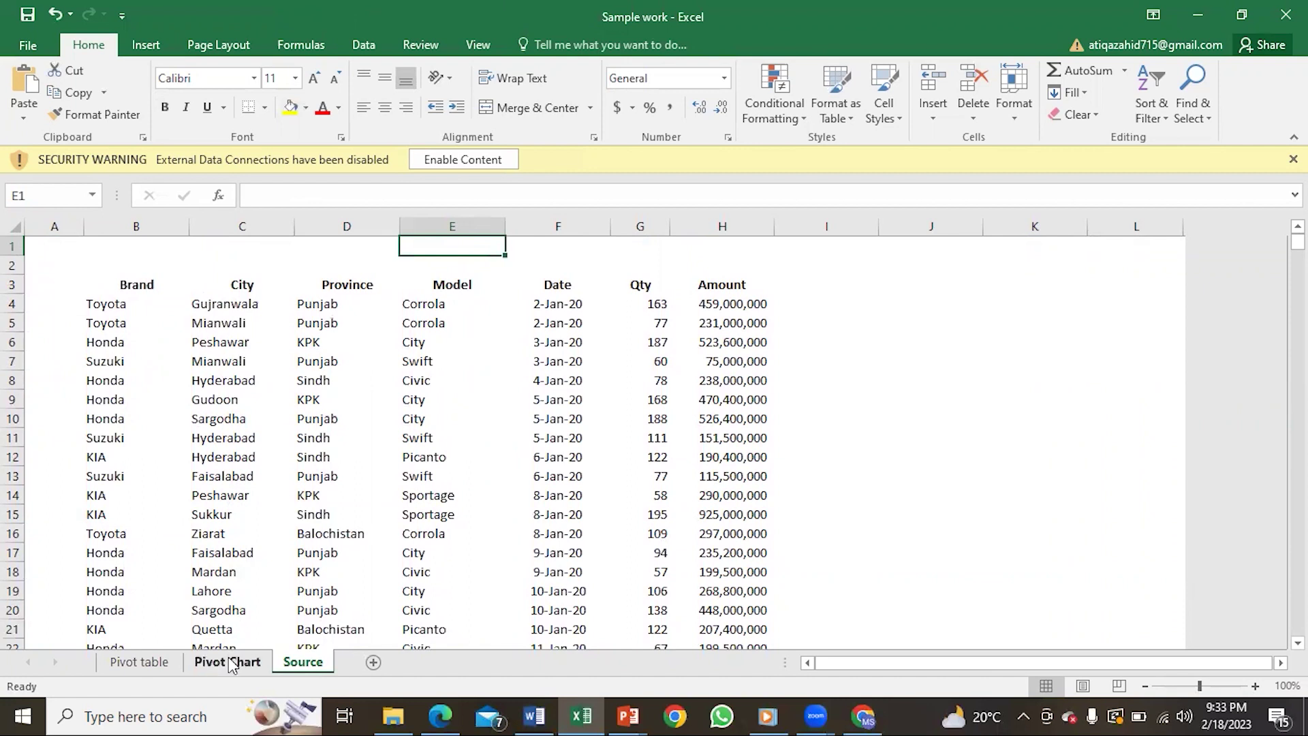
click(206, 662)
click(136, 662)
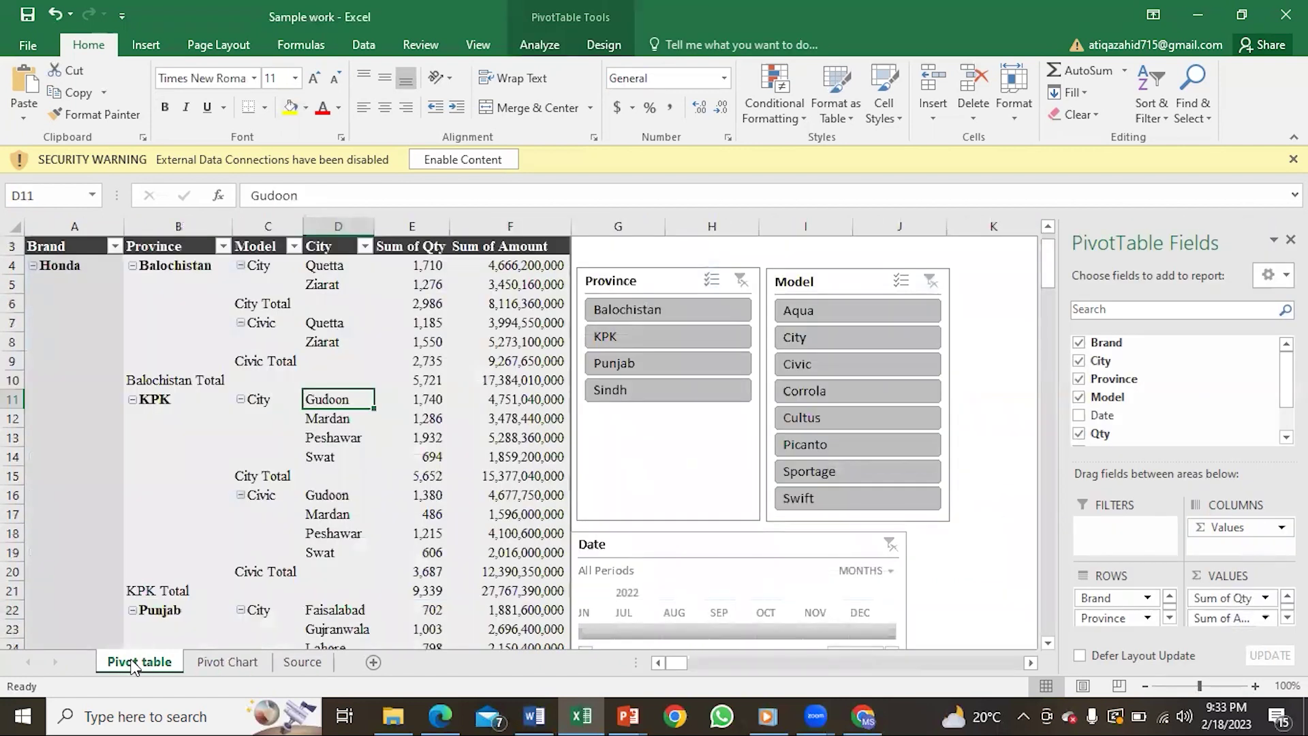
click(303, 662)
click(227, 662)
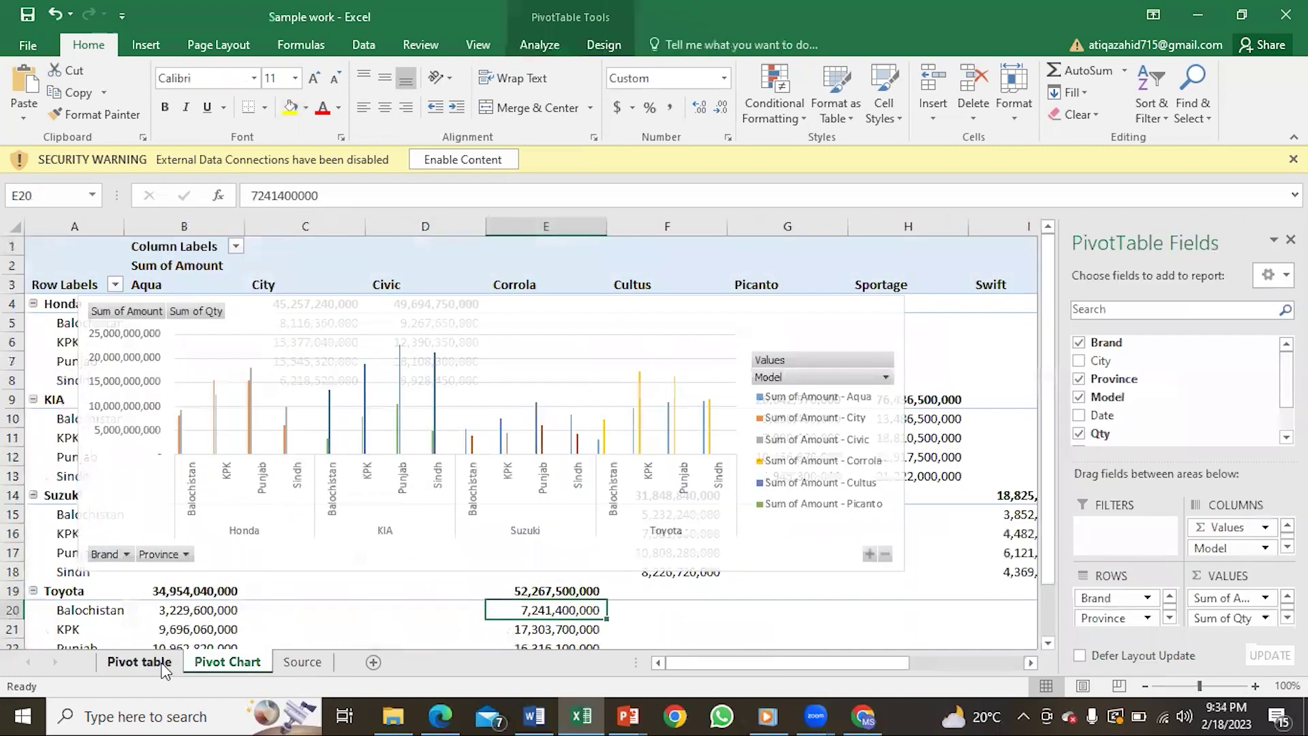
click(164, 664)
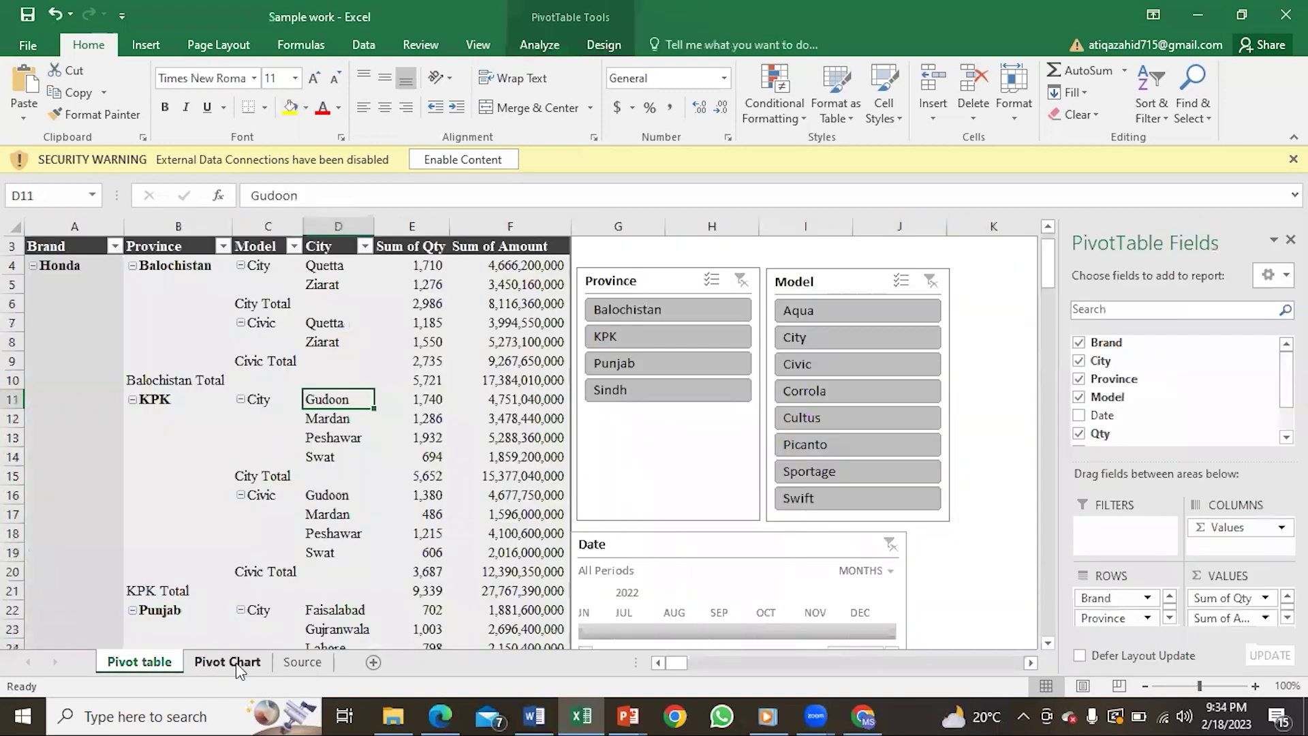
click(235, 662)
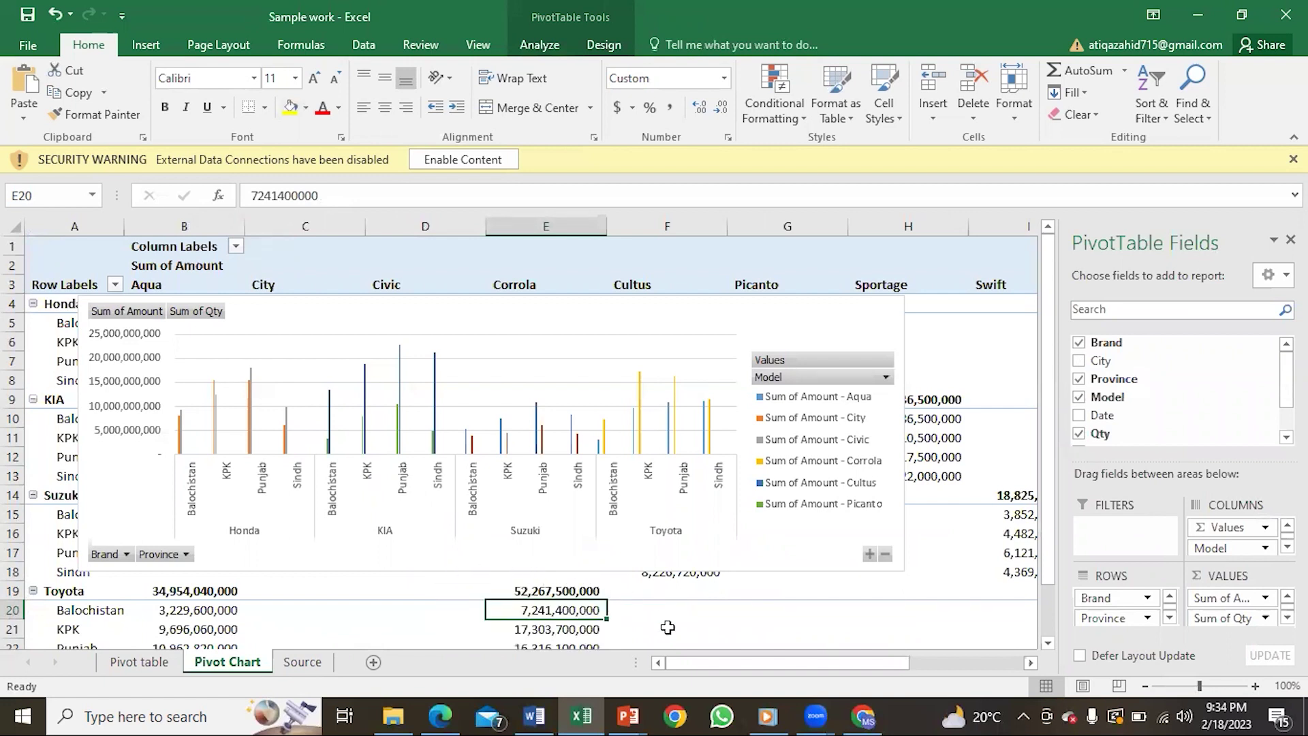
Return to Fiverr and change the search to 'ms excel'.
click(863, 716)
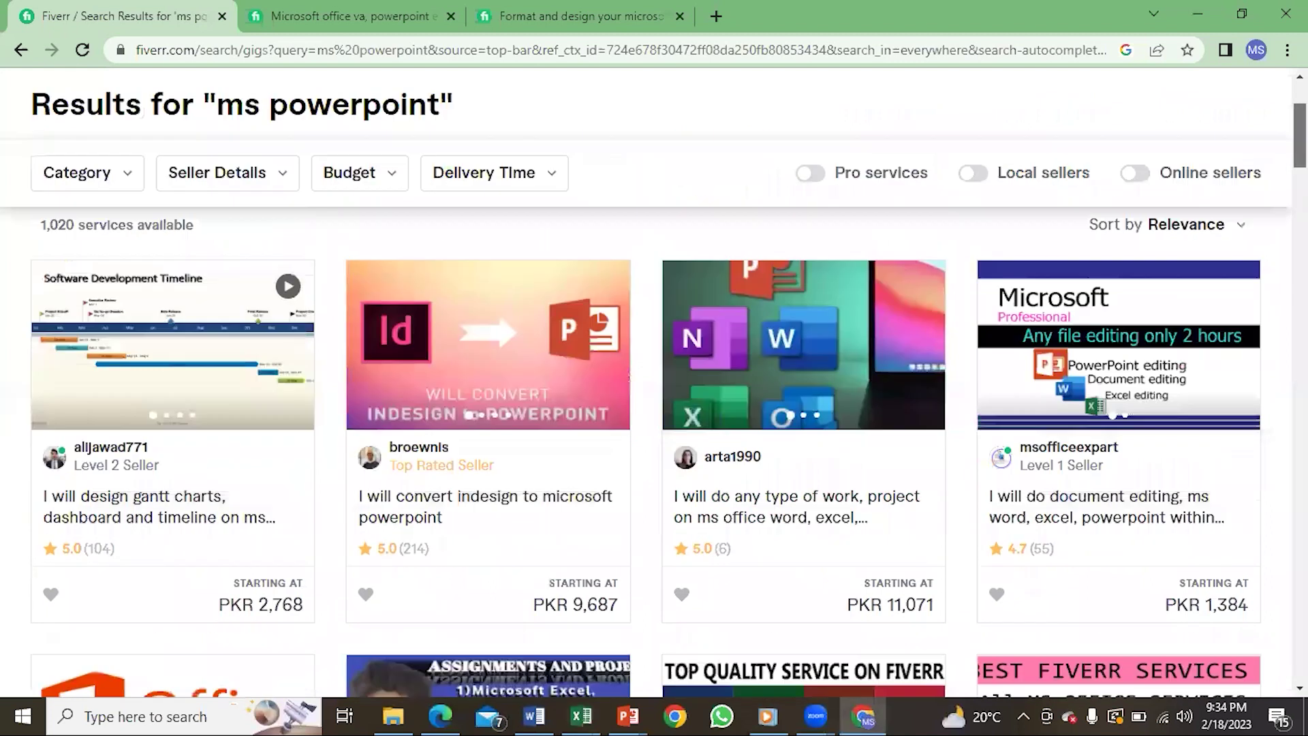
scroll(243, 279, up, 8)
click(235, 109)
key(BackSpace)
key(BackSpace)
key(BackSpace)
key(BackSpace)
key(BackSpace)
key(BackSpace)
key(BackSpace)
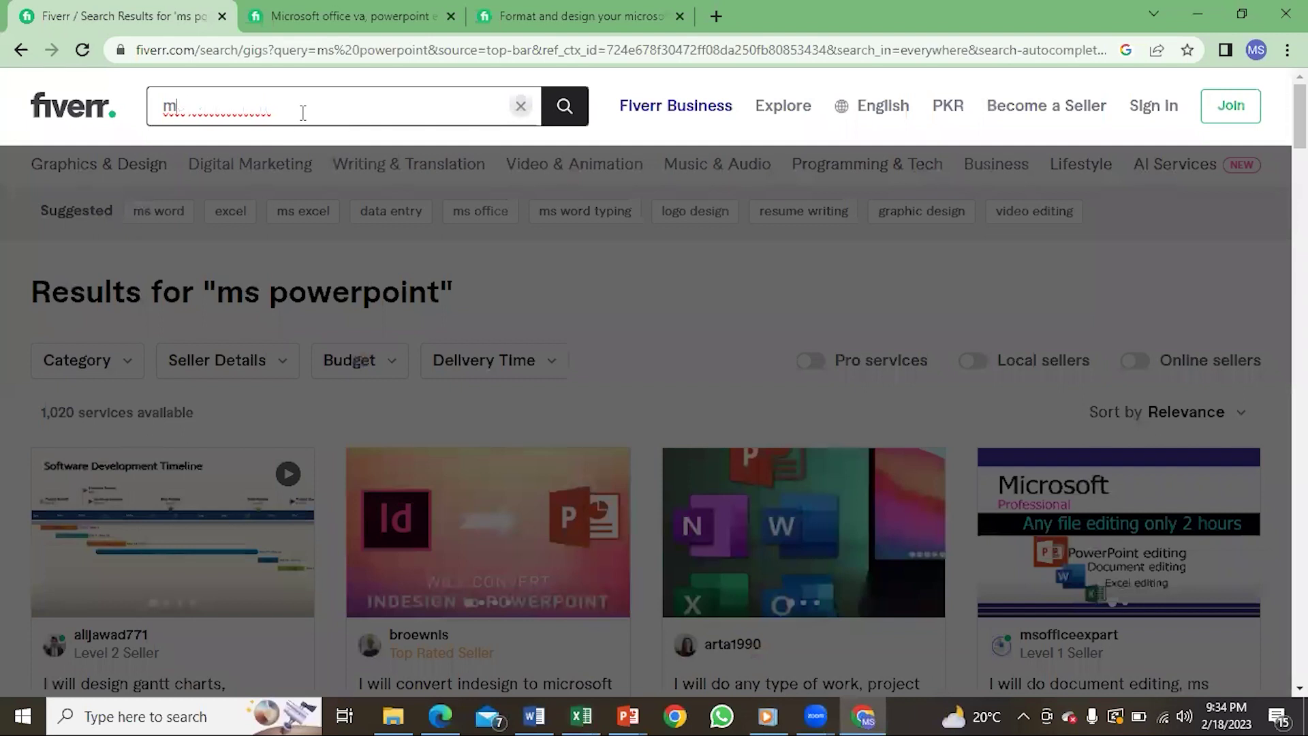
text(s excel)
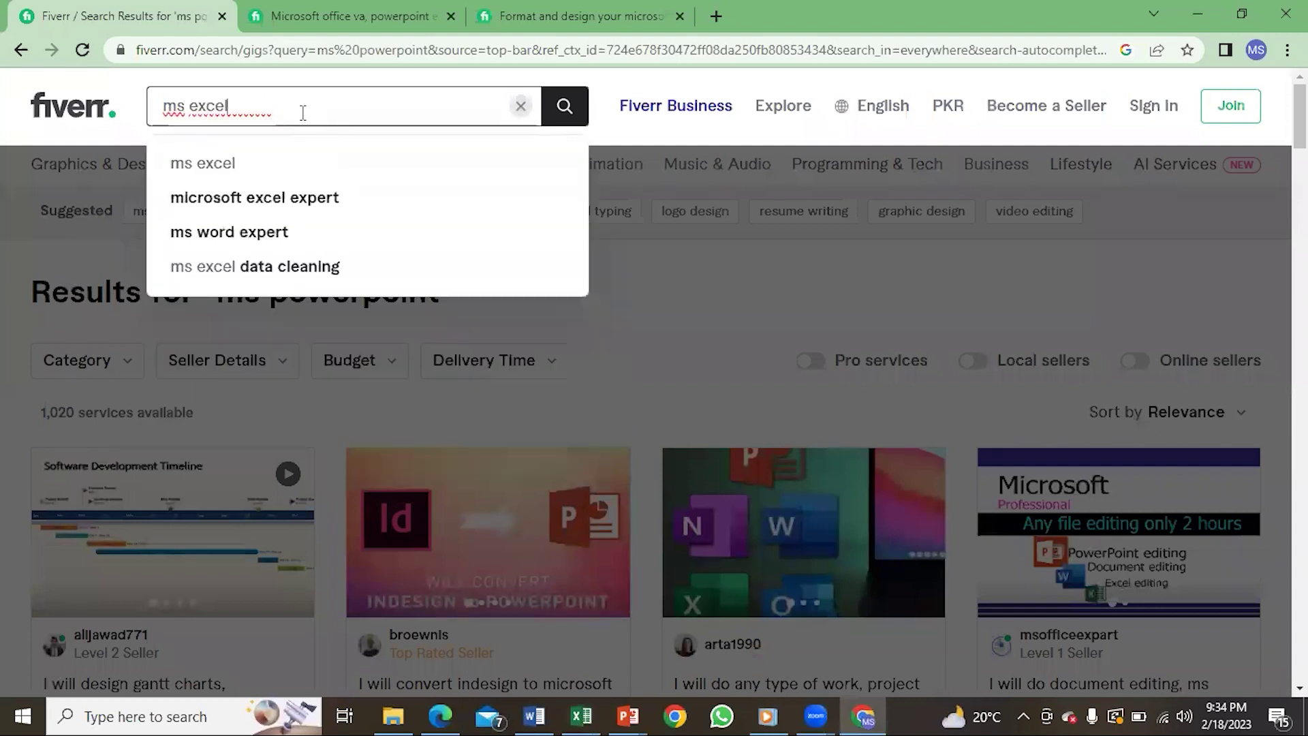
key(Return)
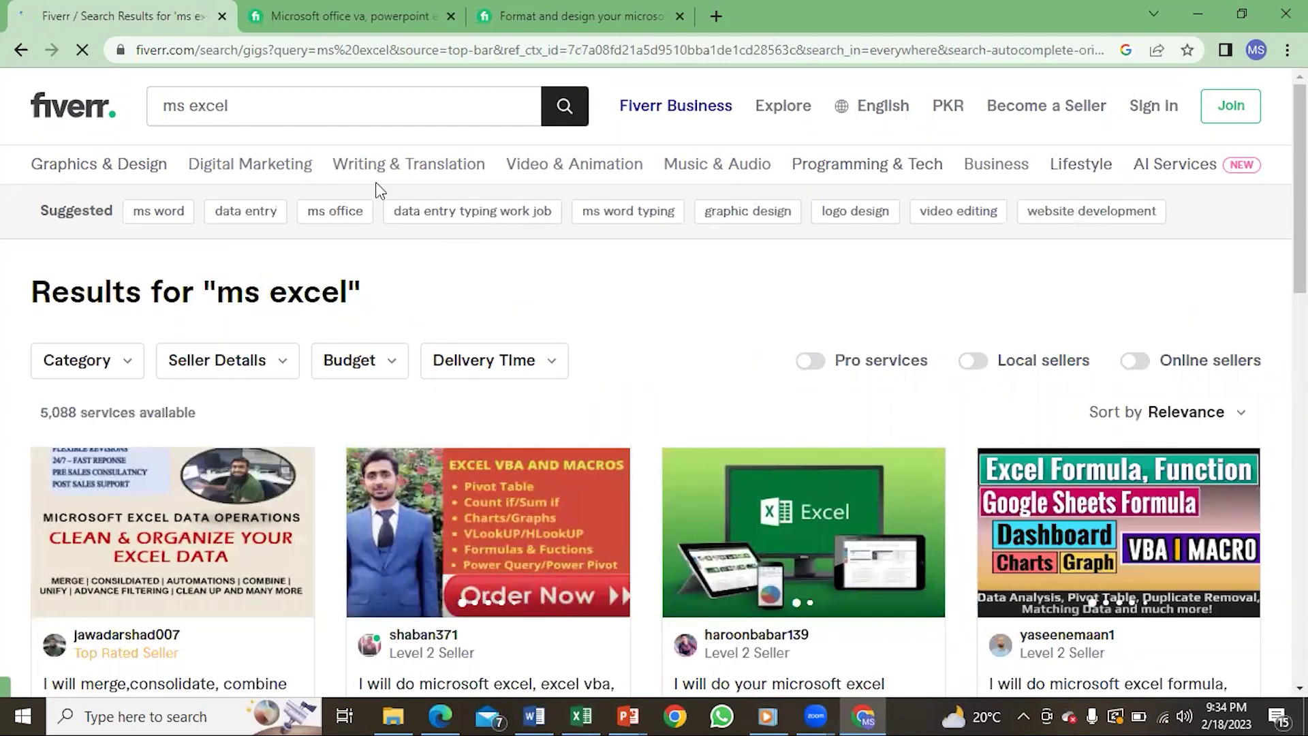
Dismiss the Google sign-in prompt and search for 'microsoft excel'.
click(184, 105)
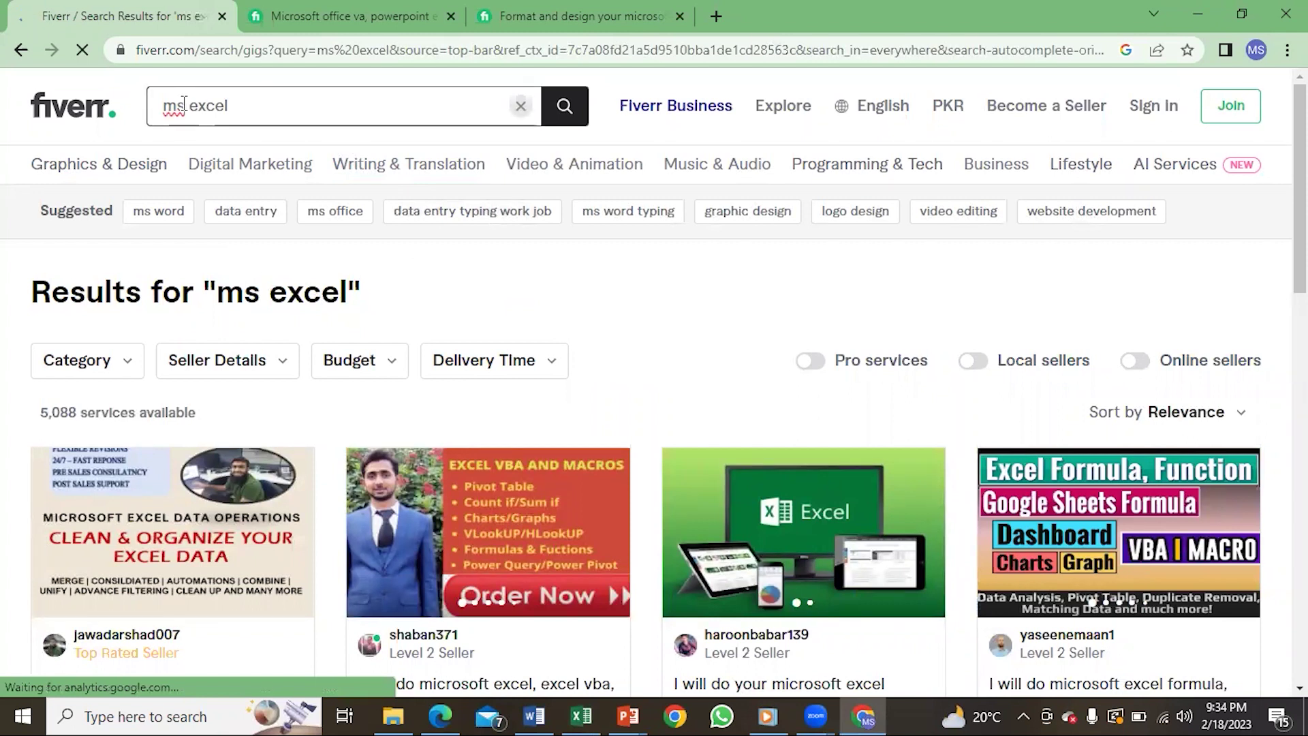
key(BackSpace)
text(icrosoft)
key(Return)
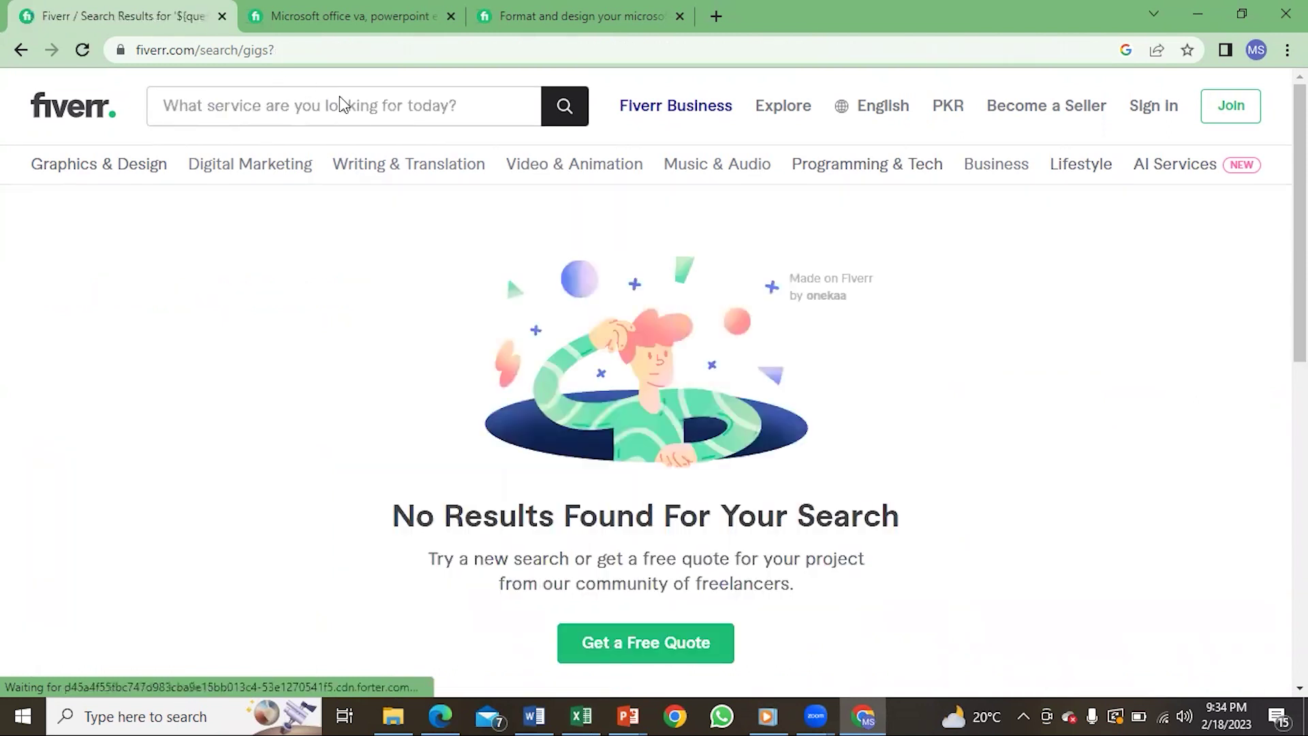
click(368, 111)
text(m)
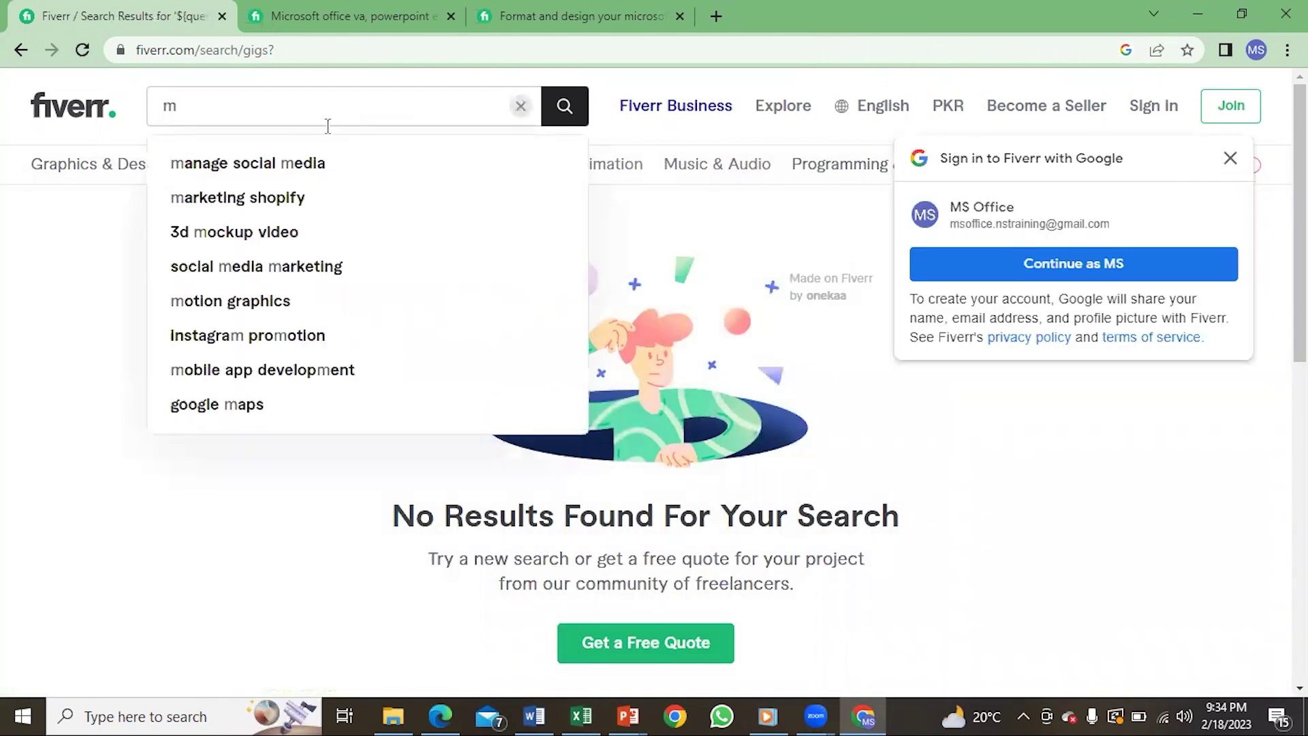
click(262, 107)
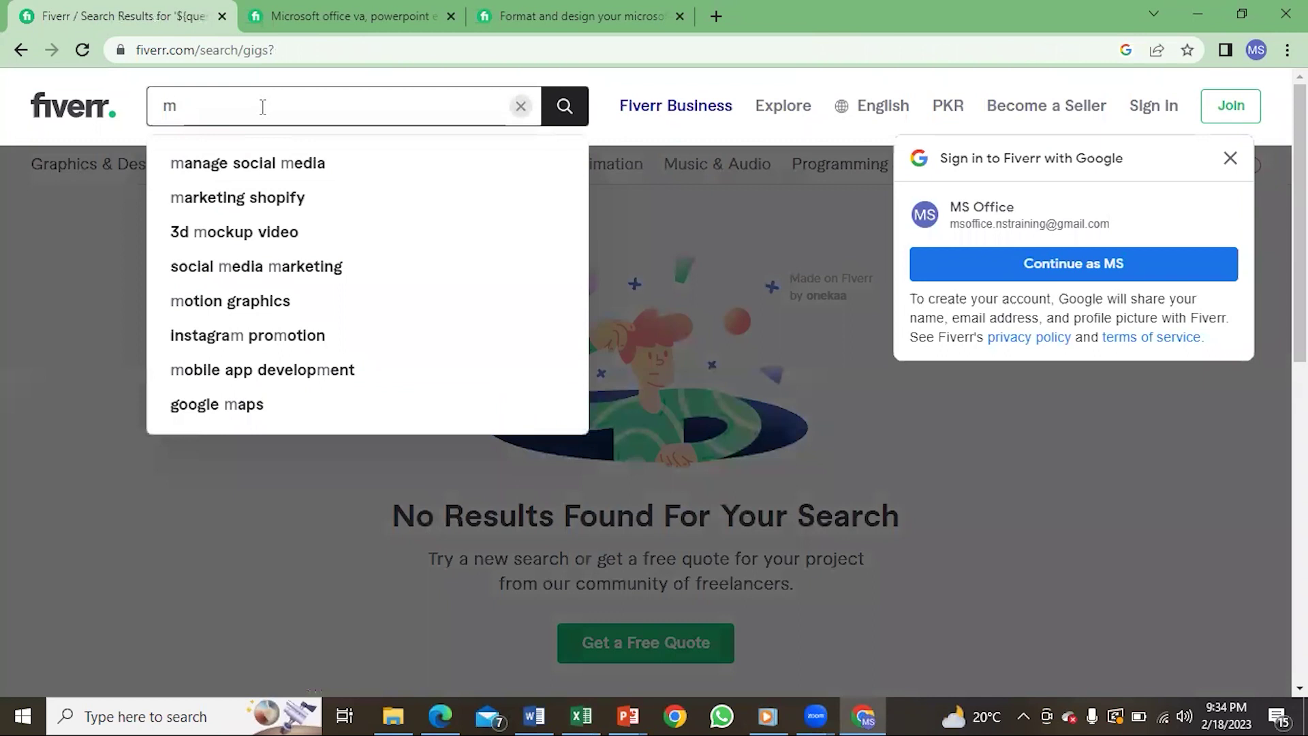
click(1230, 160)
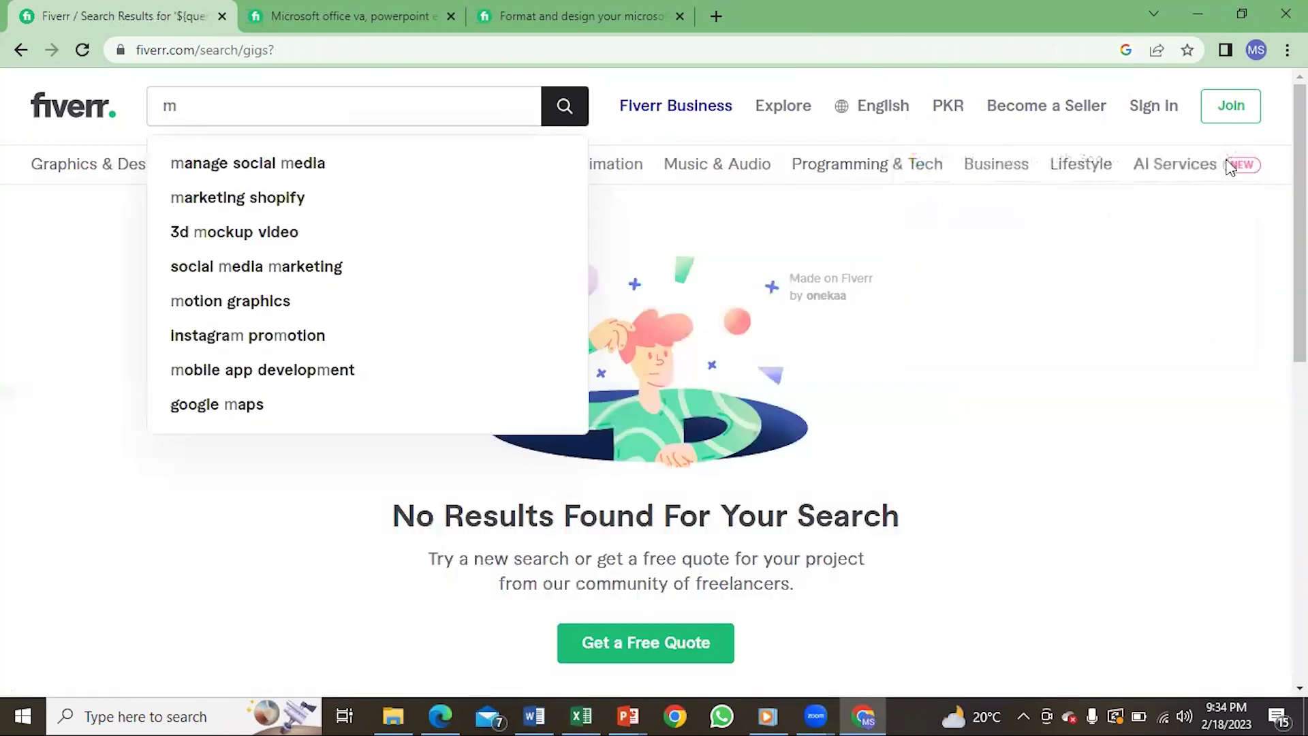
click(353, 102)
text(i)
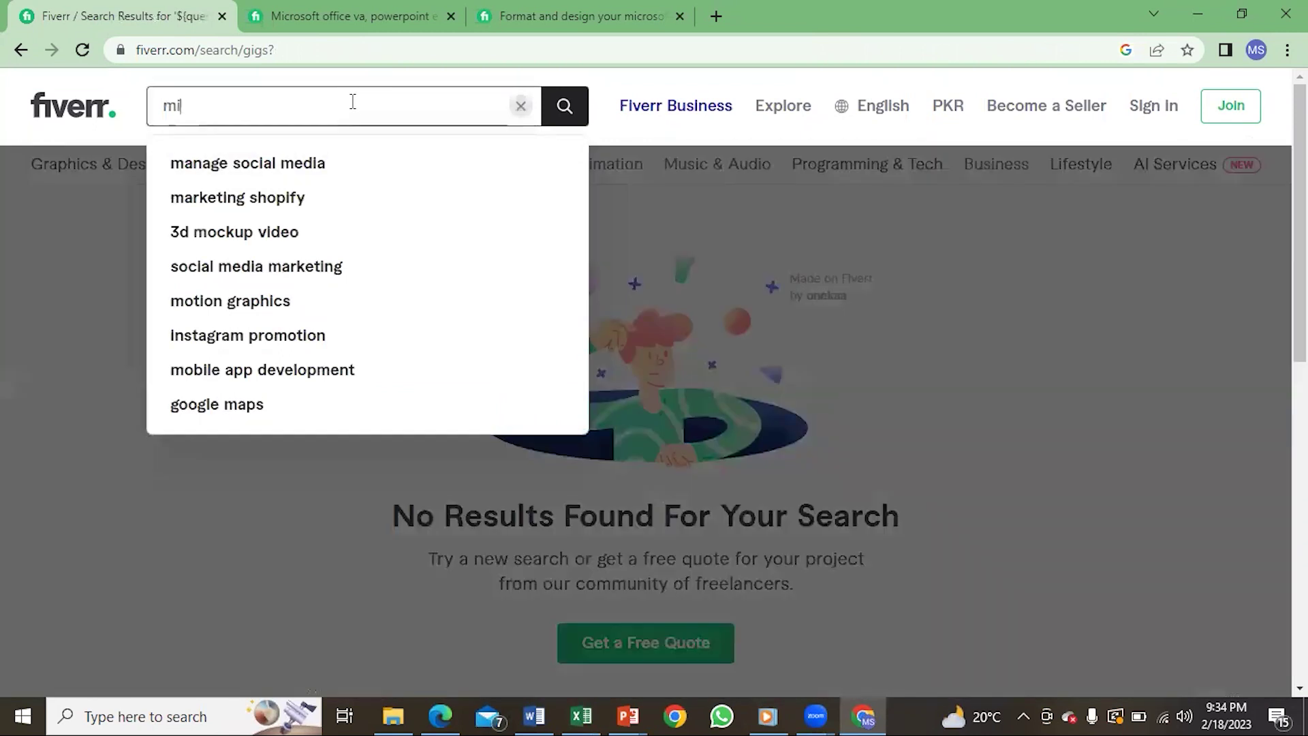
text(crosoft )
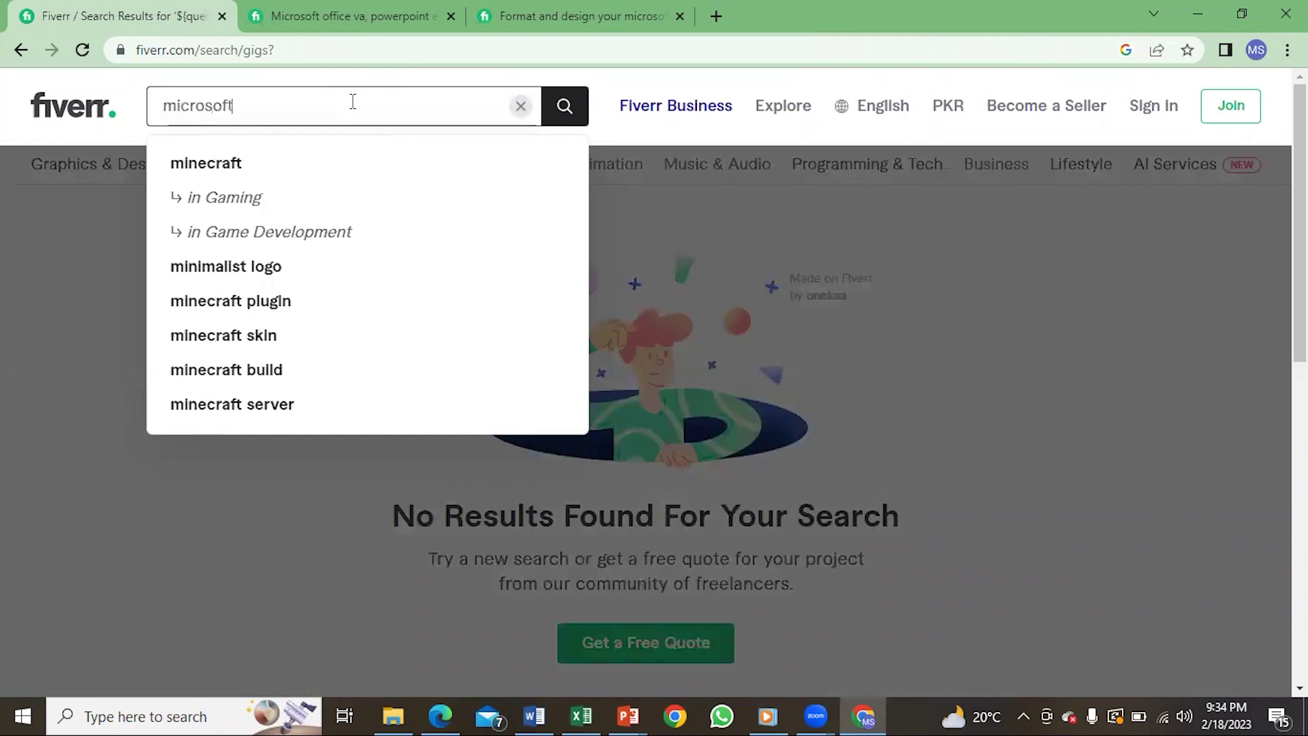
text(excel)
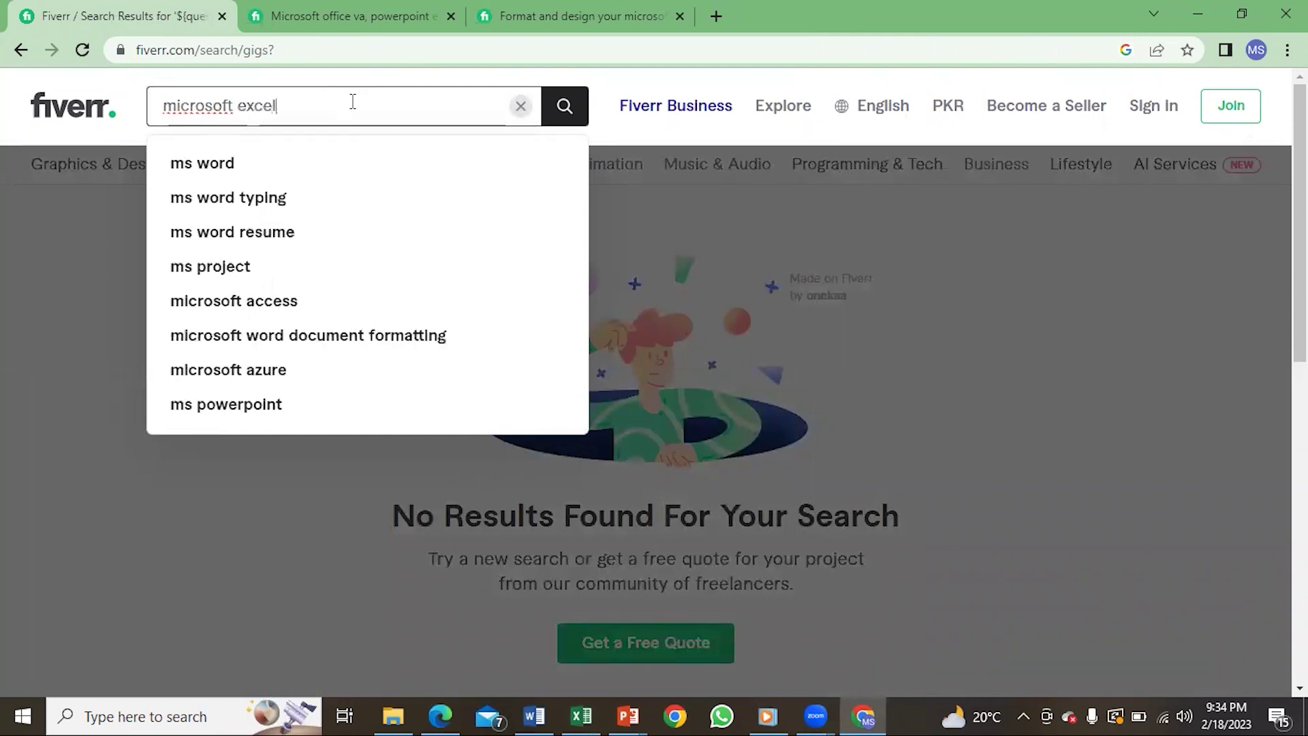
key(Return)
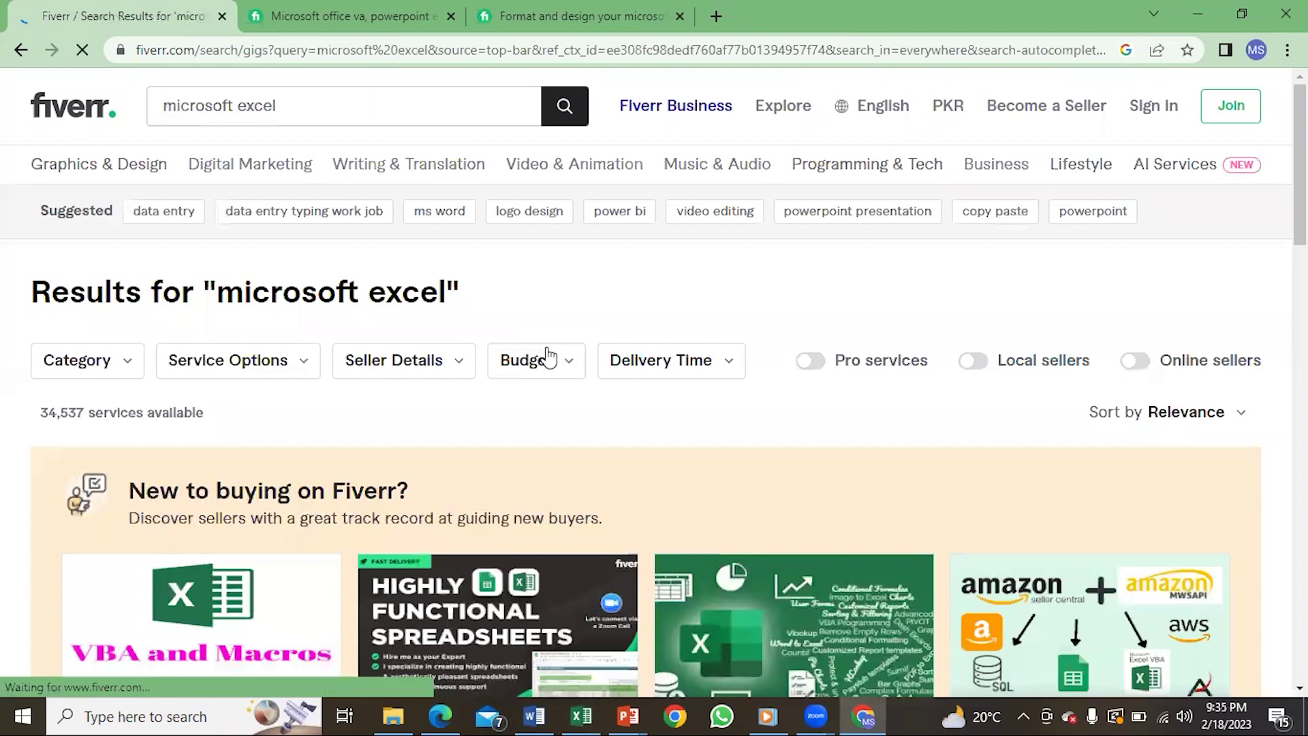
Scroll the 'microsoft excel' results down to the Excel spreadsheet and Google Sheets VBA gigs.
scroll(1191, 194, down, 5)
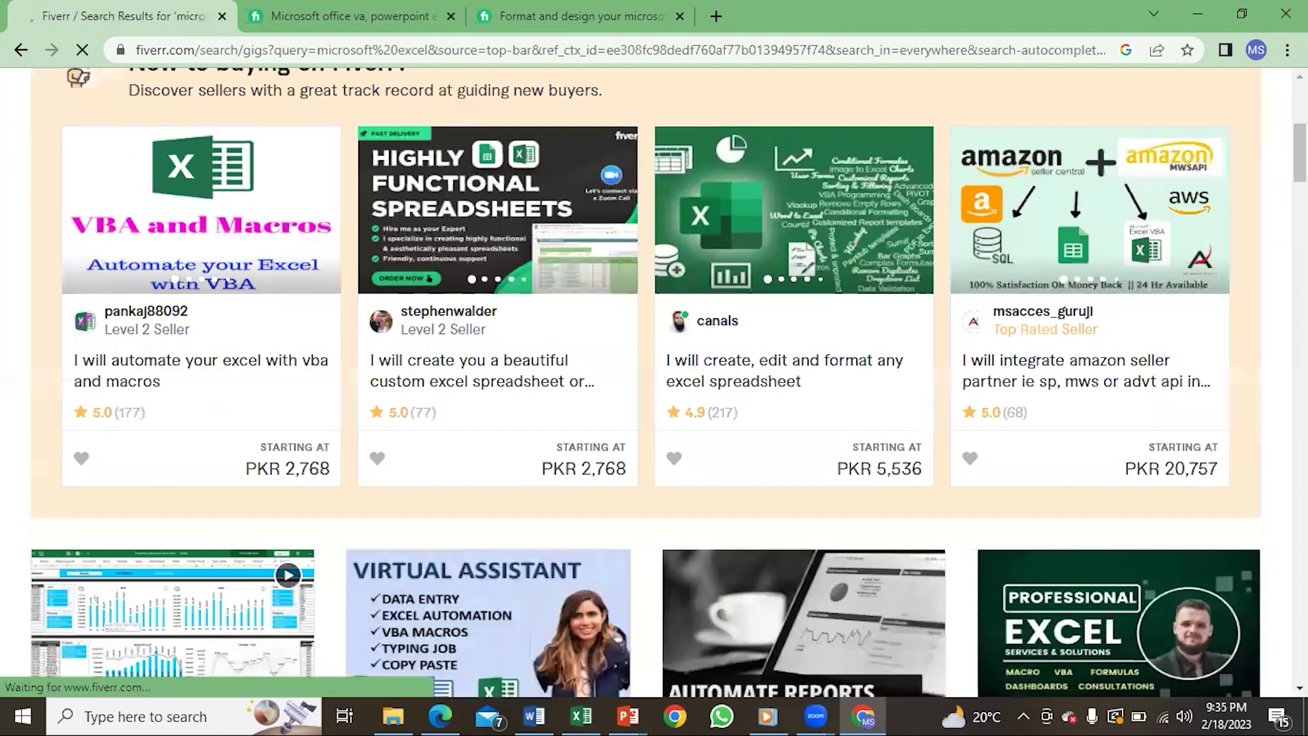
scroll(838, 246, up, 5)
scroll(838, 247, up, 1)
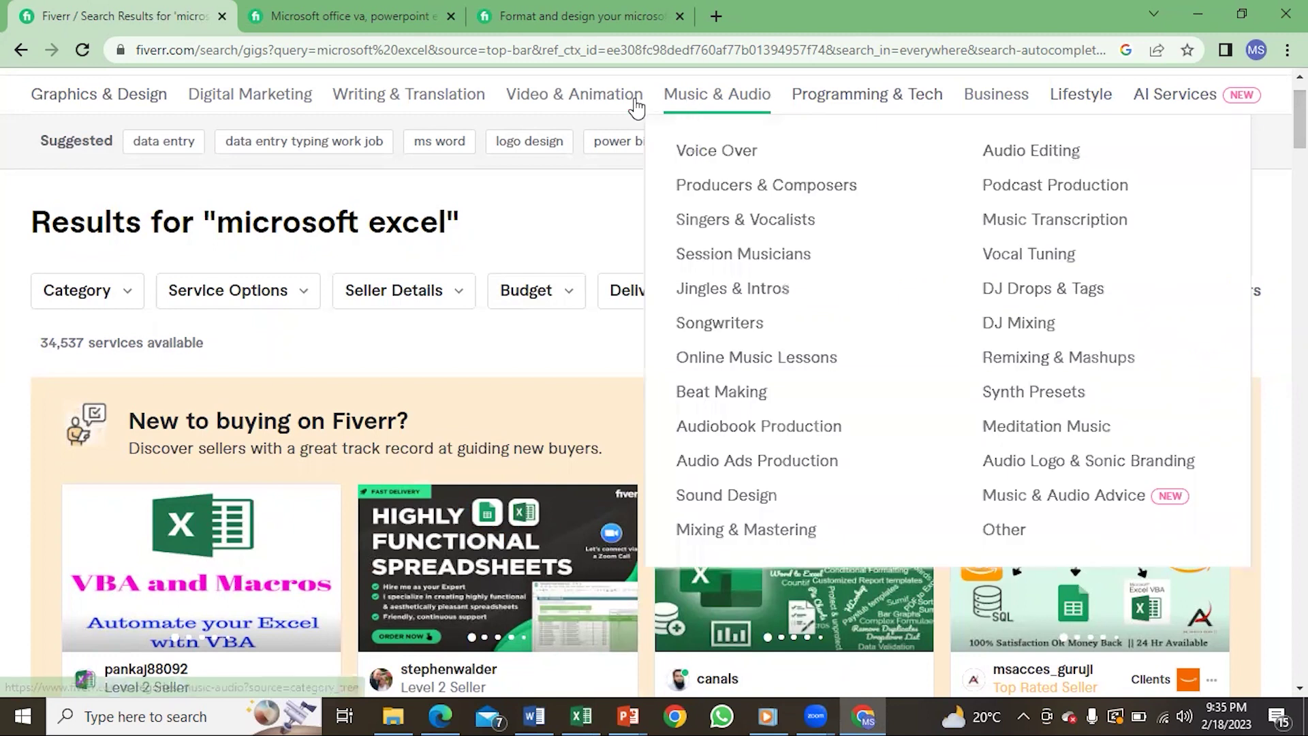
mouse_move(717, 94)
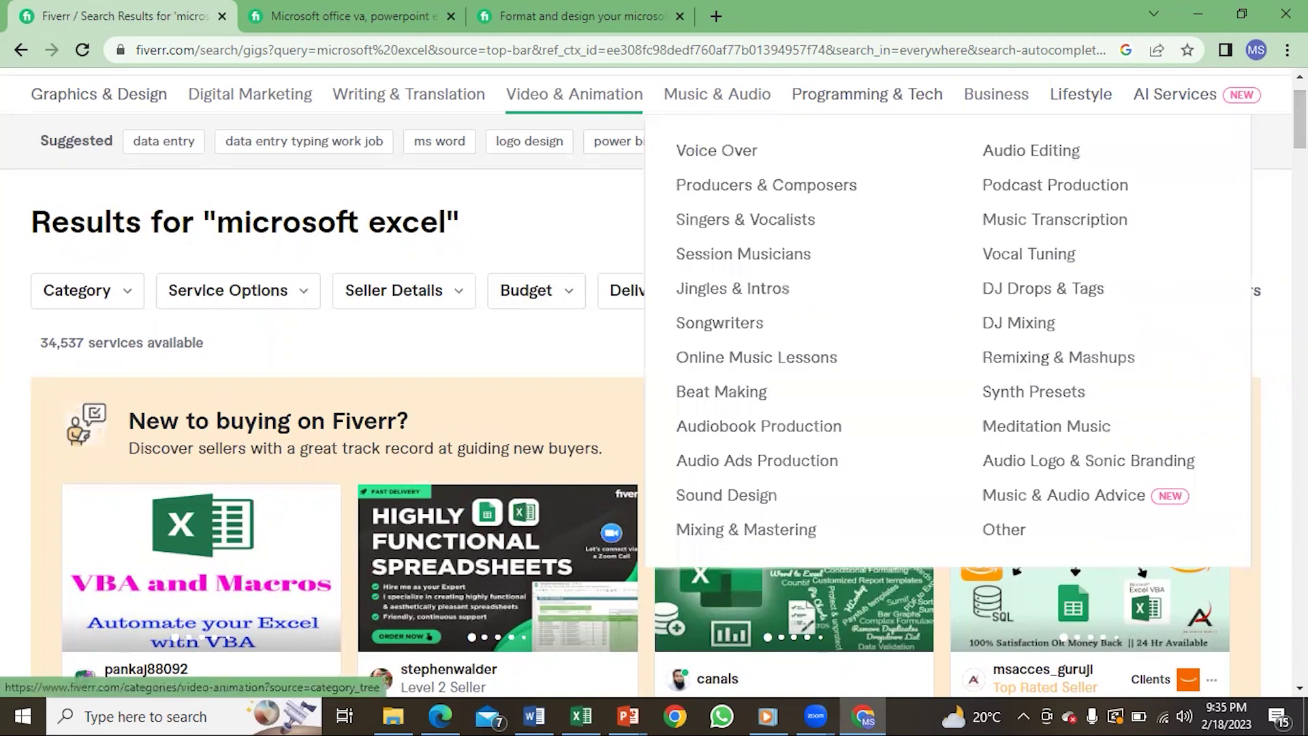
scroll(654, 409, down, 5)
scroll(654, 409, down, 5)
scroll(654, 408, down, 5)
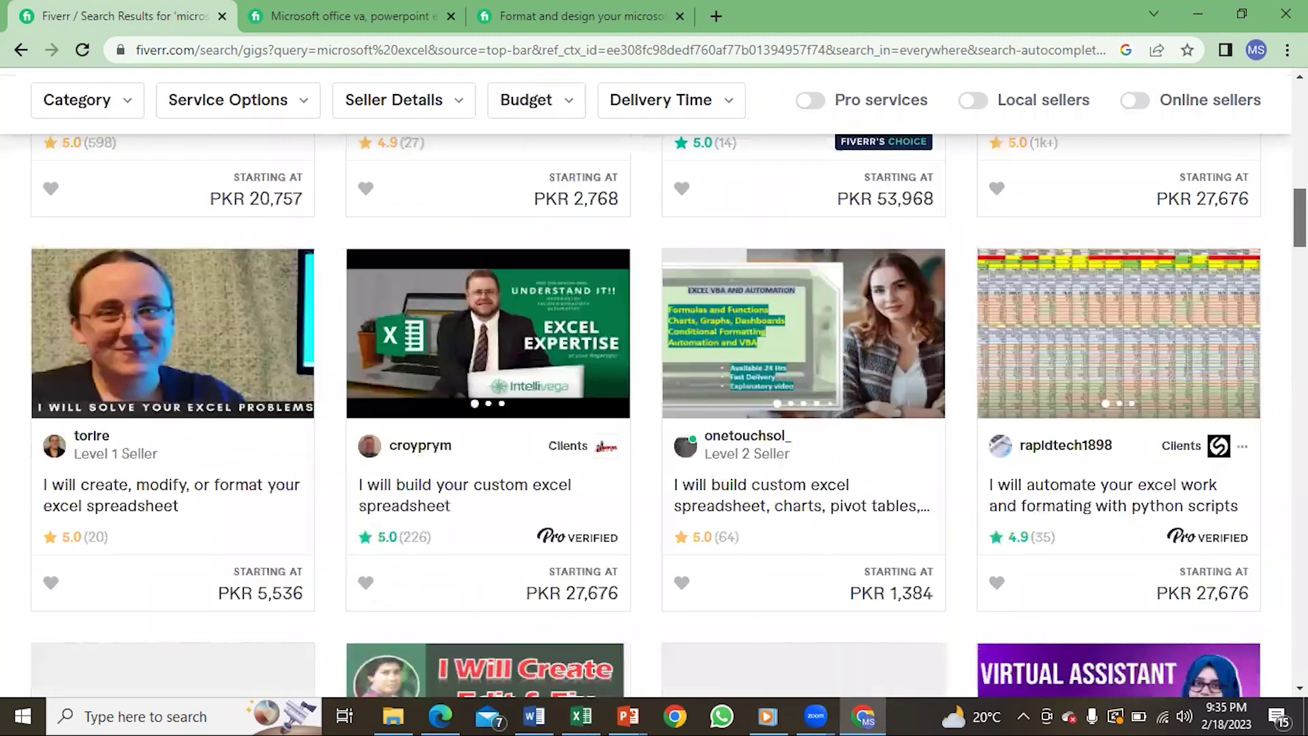
scroll(654, 408, down, 5)
scroll(655, 409, down, 3)
scroll(654, 409, down, 3)
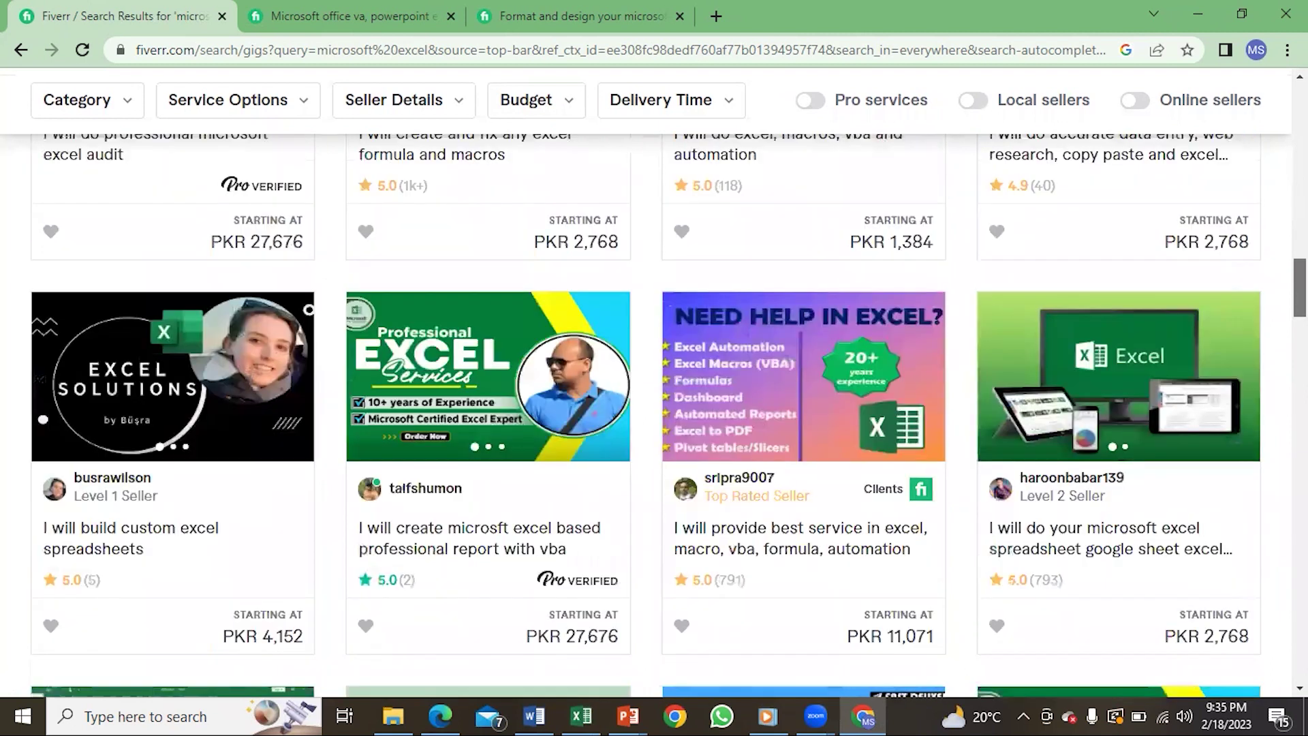
scroll(655, 409, up, 5)
scroll(654, 408, up, 7)
scroll(654, 409, down, 7)
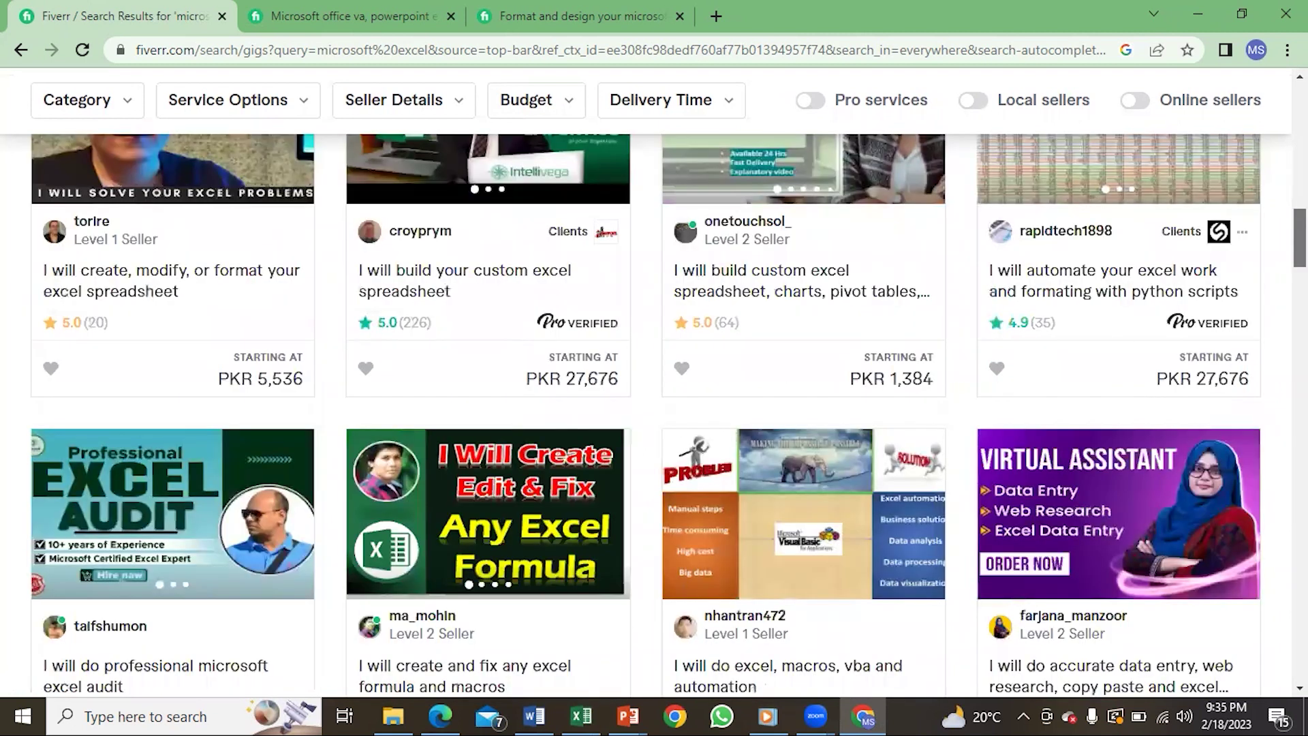
scroll(1250, 313, down, 7)
scroll(1048, 439, down, 1)
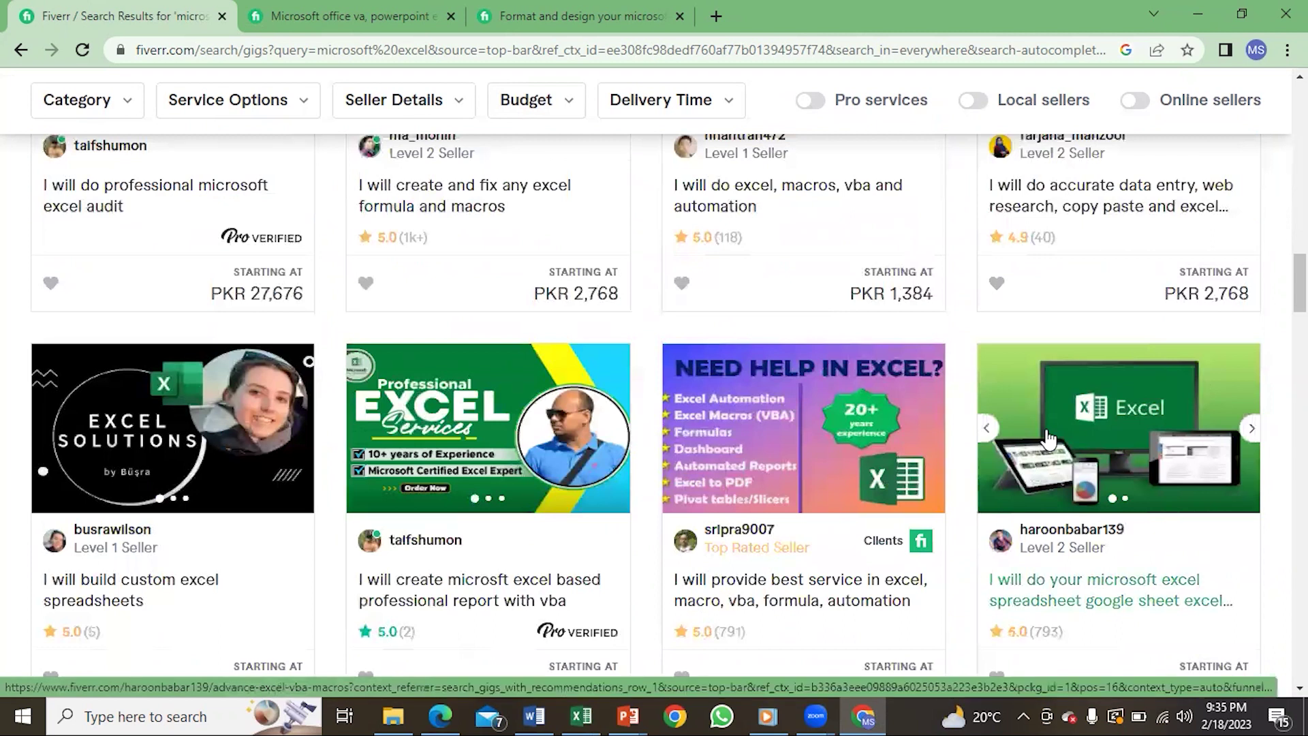
Open the Excel spreadsheet and VBA gig and flip between its first gallery images.
click(1048, 440)
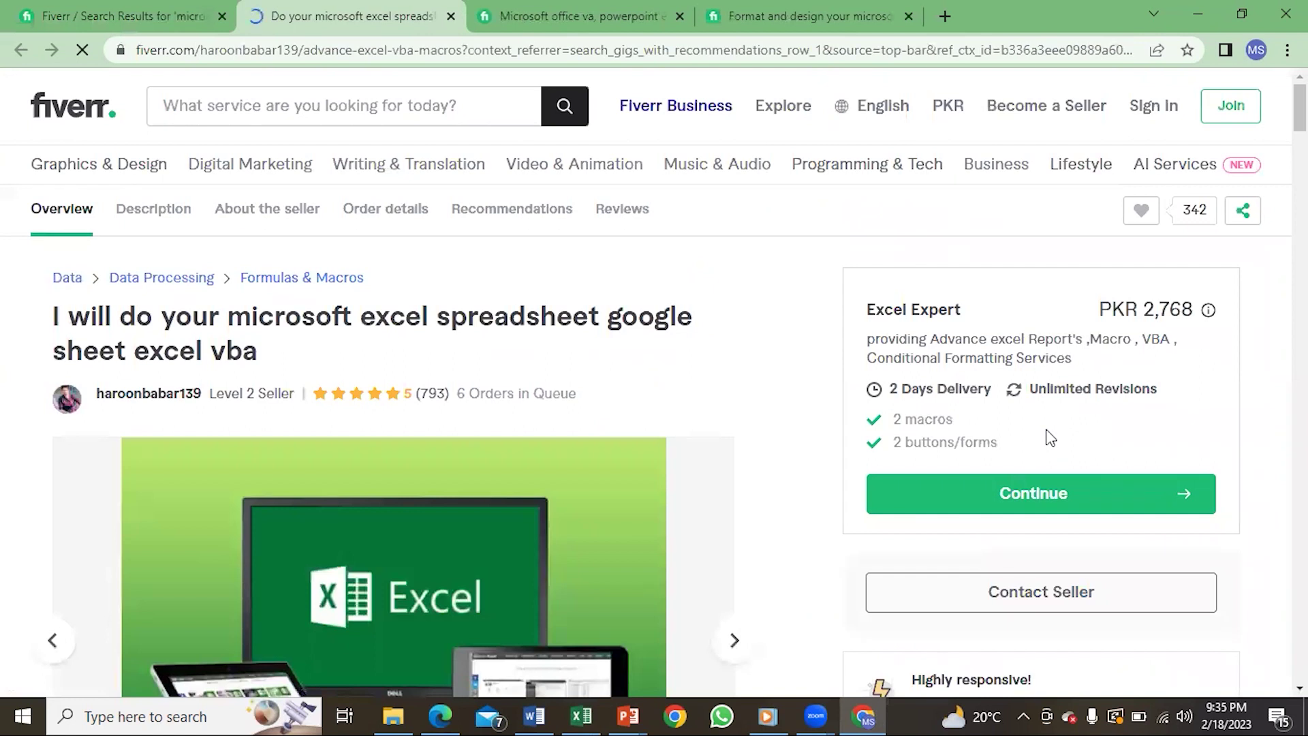
scroll(654, 381, down, 4)
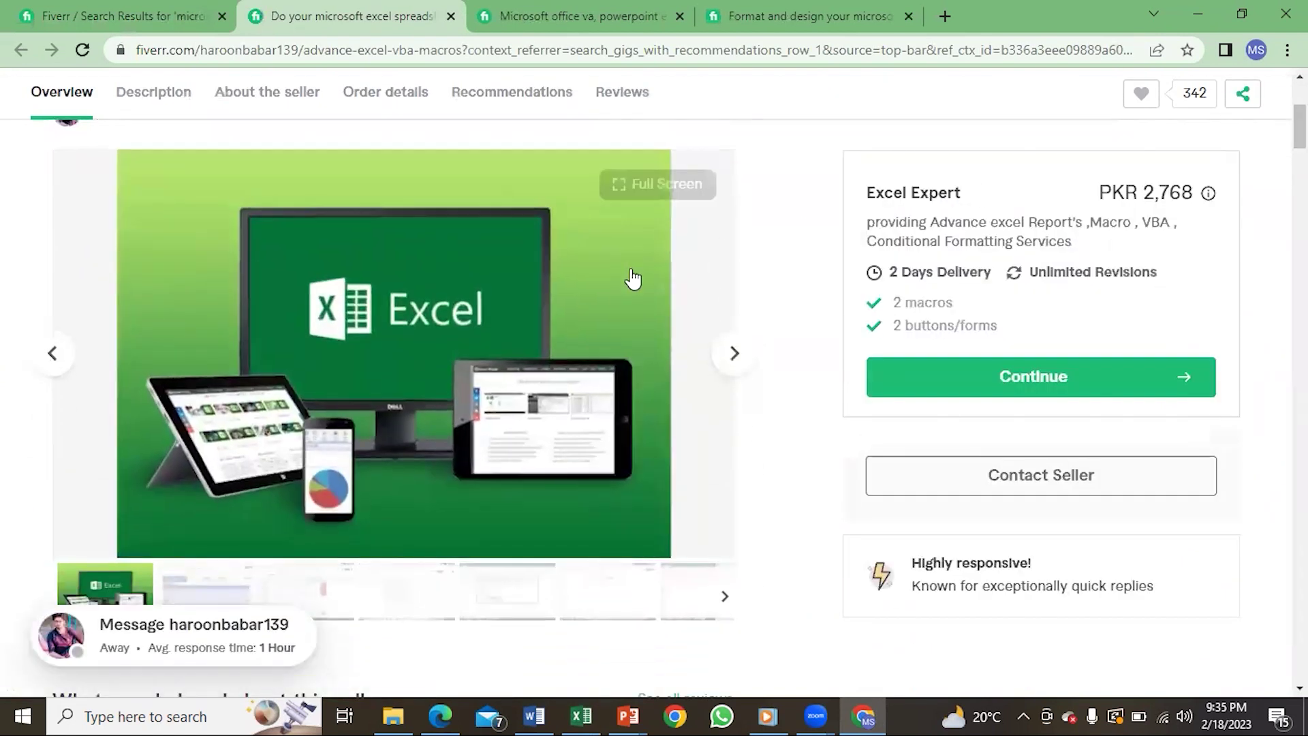
click(734, 354)
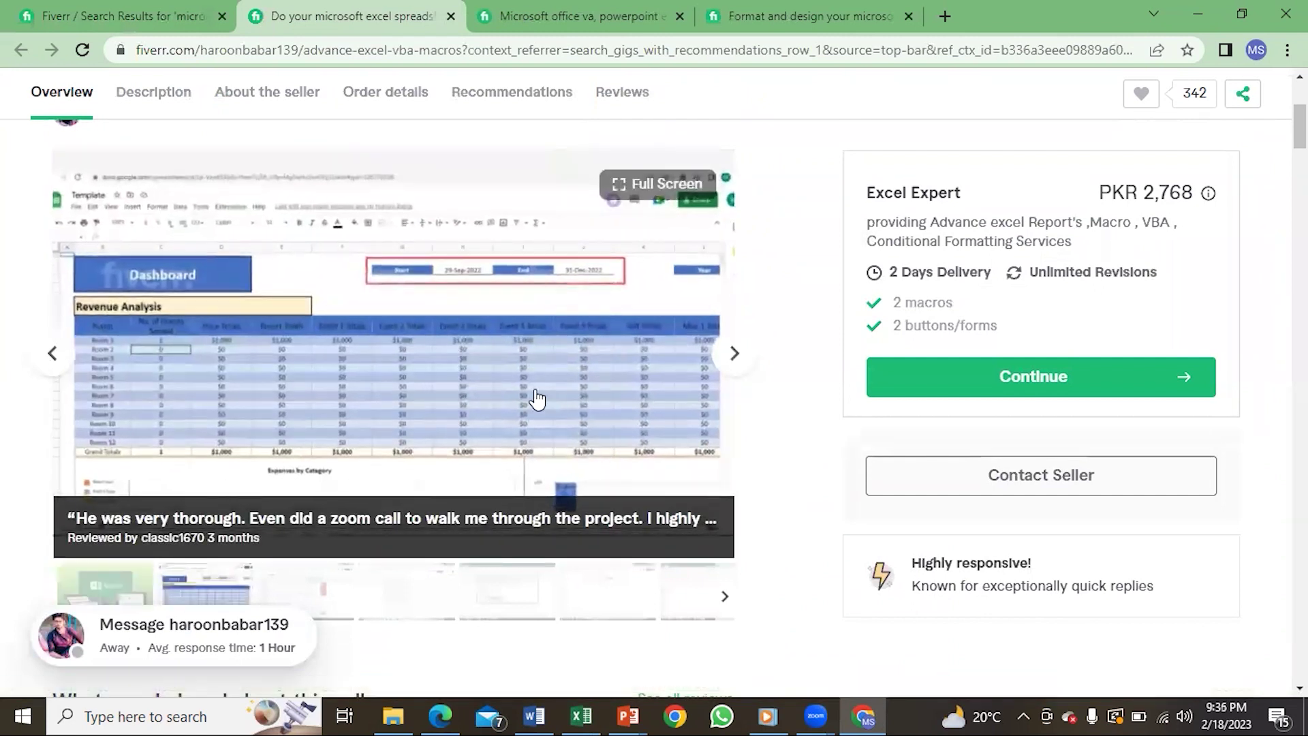
click(46, 347)
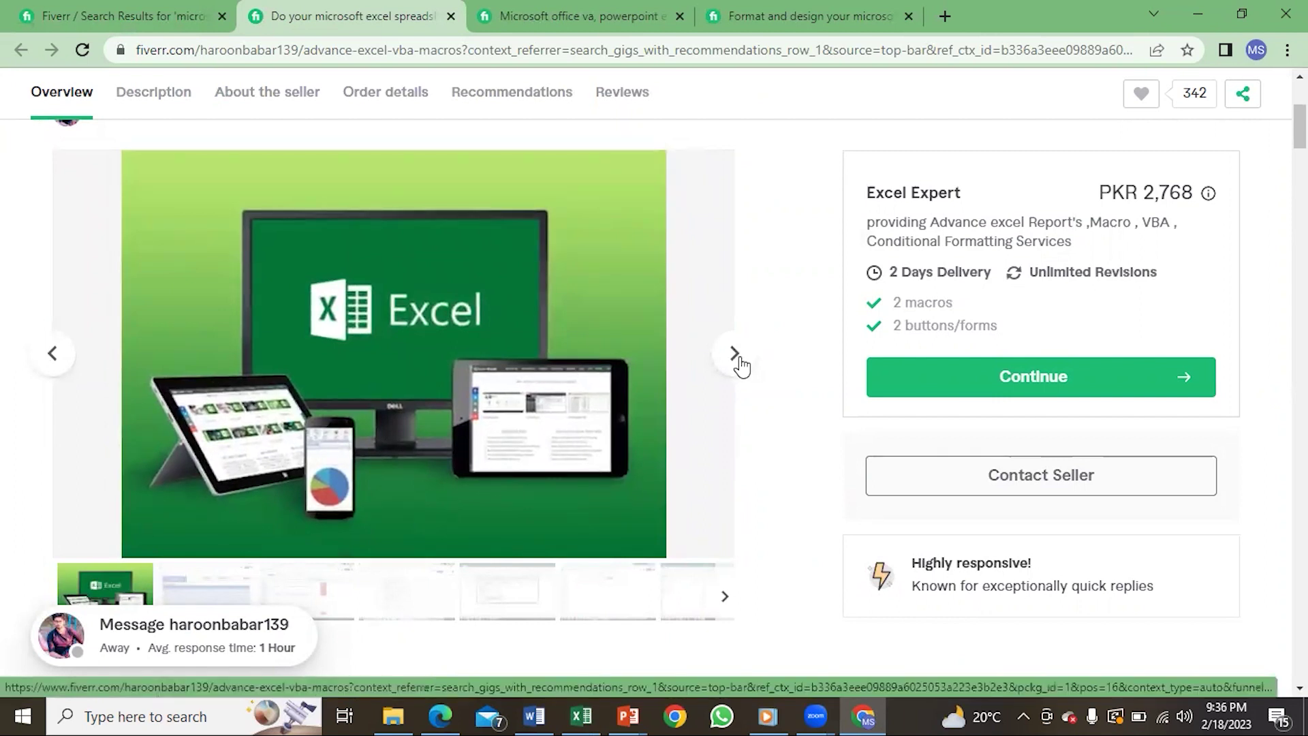
click(740, 359)
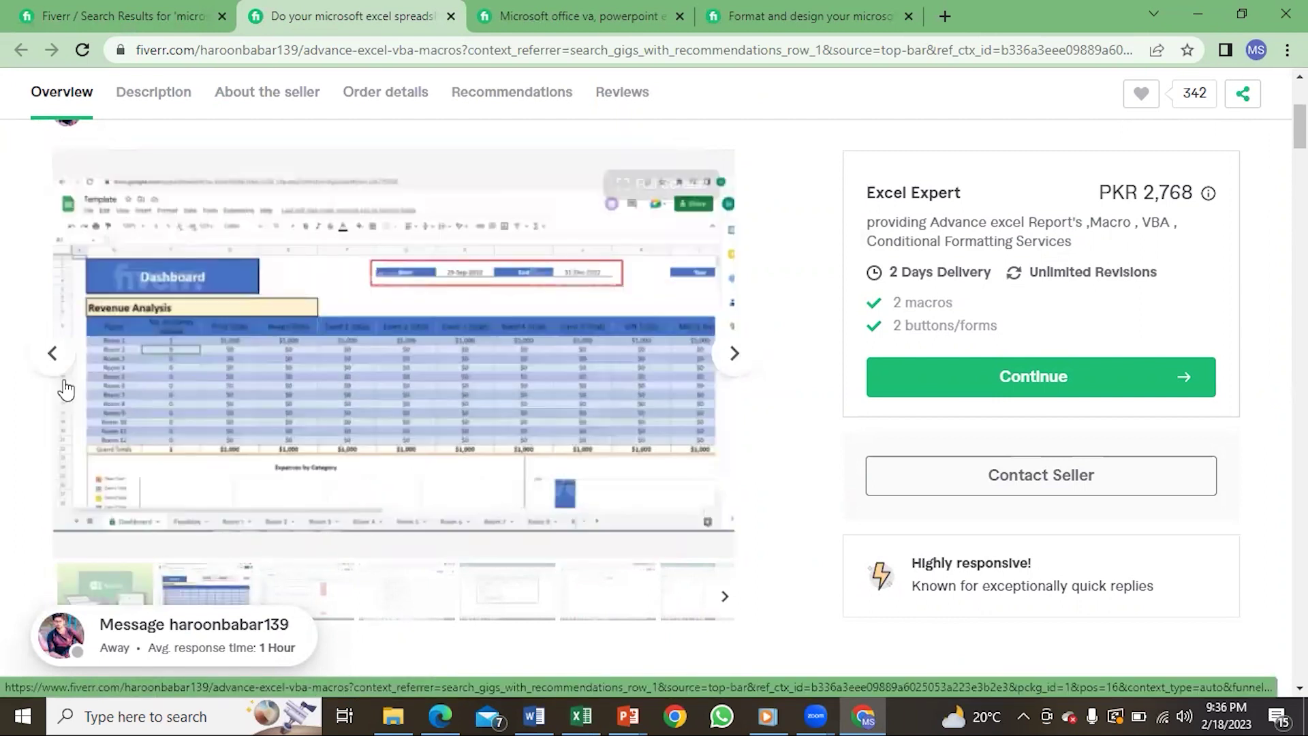
click(58, 351)
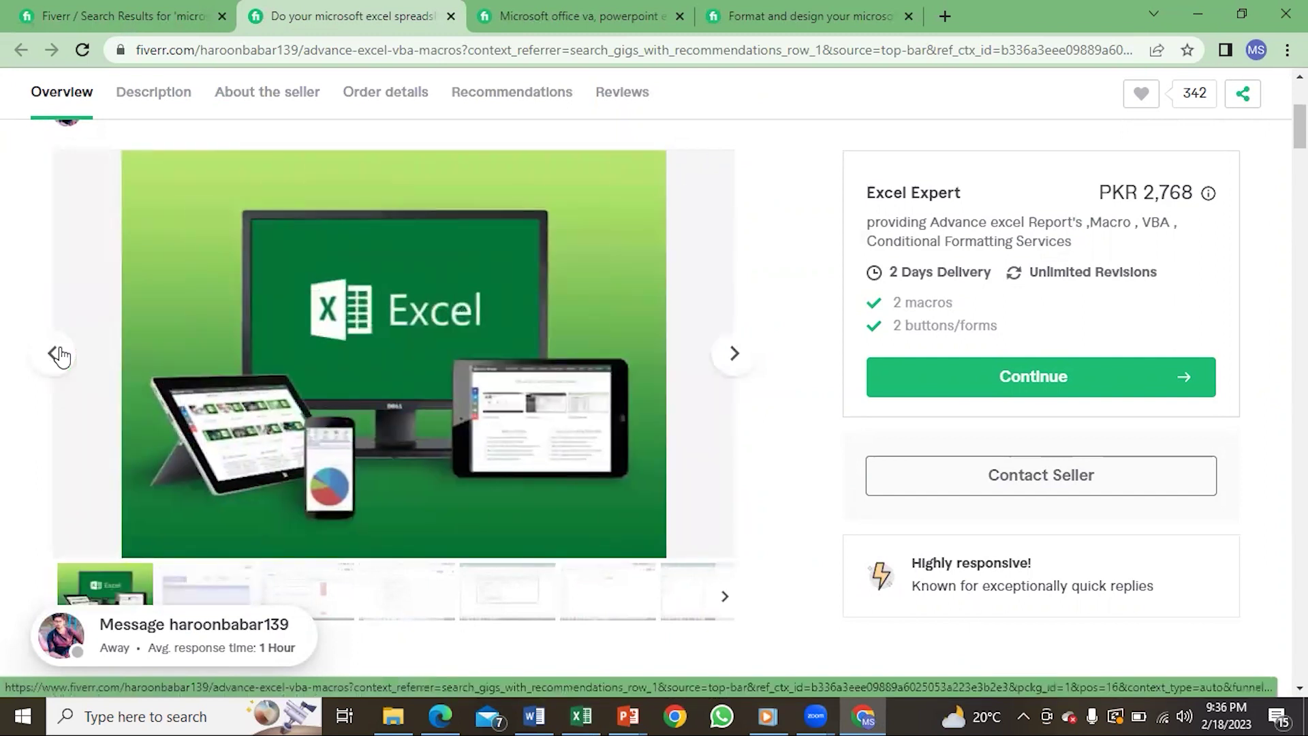
mouse_move(394, 353)
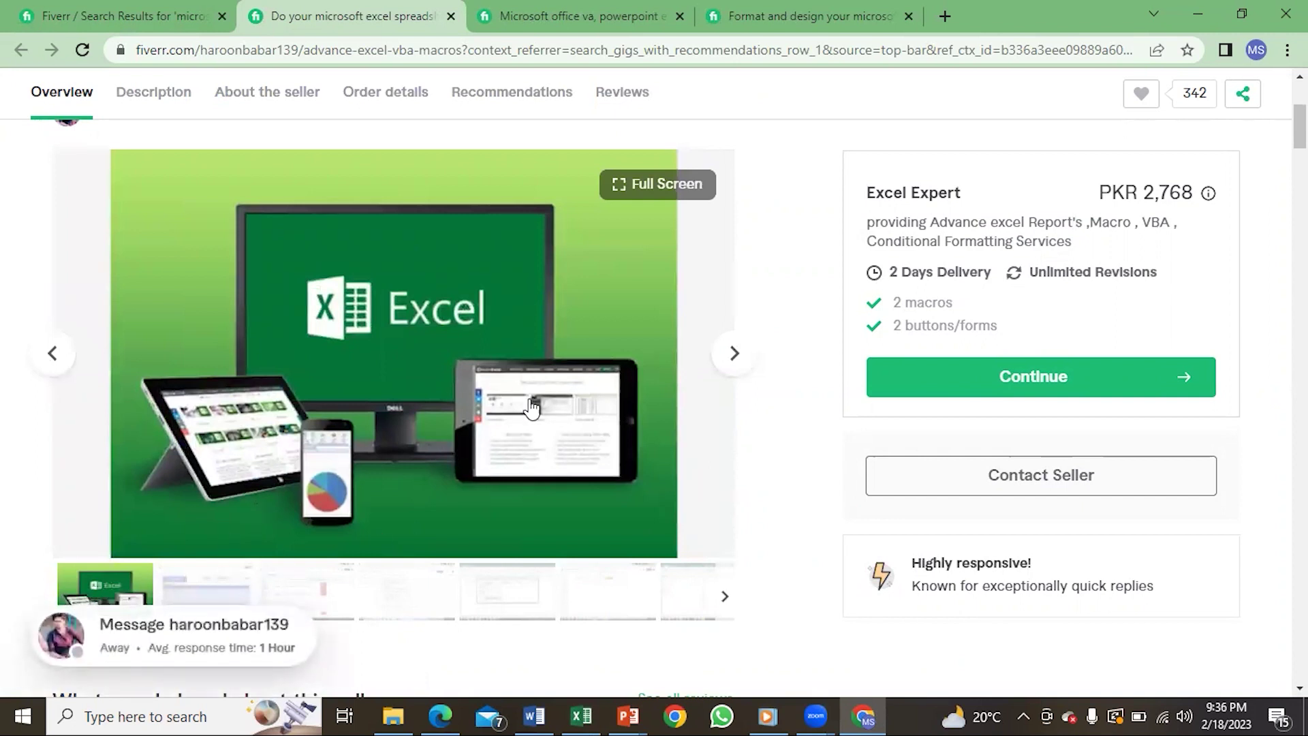
Advance the gallery past the dashboard screenshot to the video slide and play the portfolio video.
scroll(389, 368, down, 13)
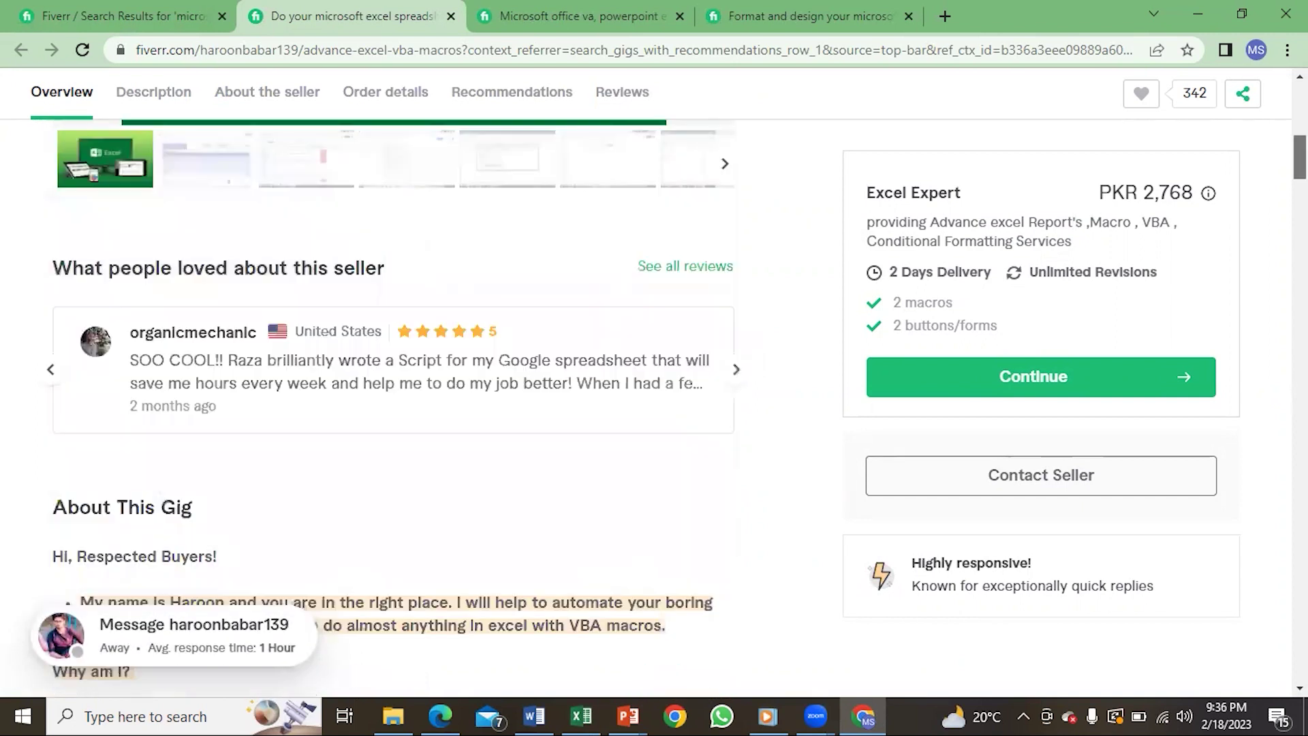
scroll(723, 349, up, 7)
scroll(723, 349, up, 6)
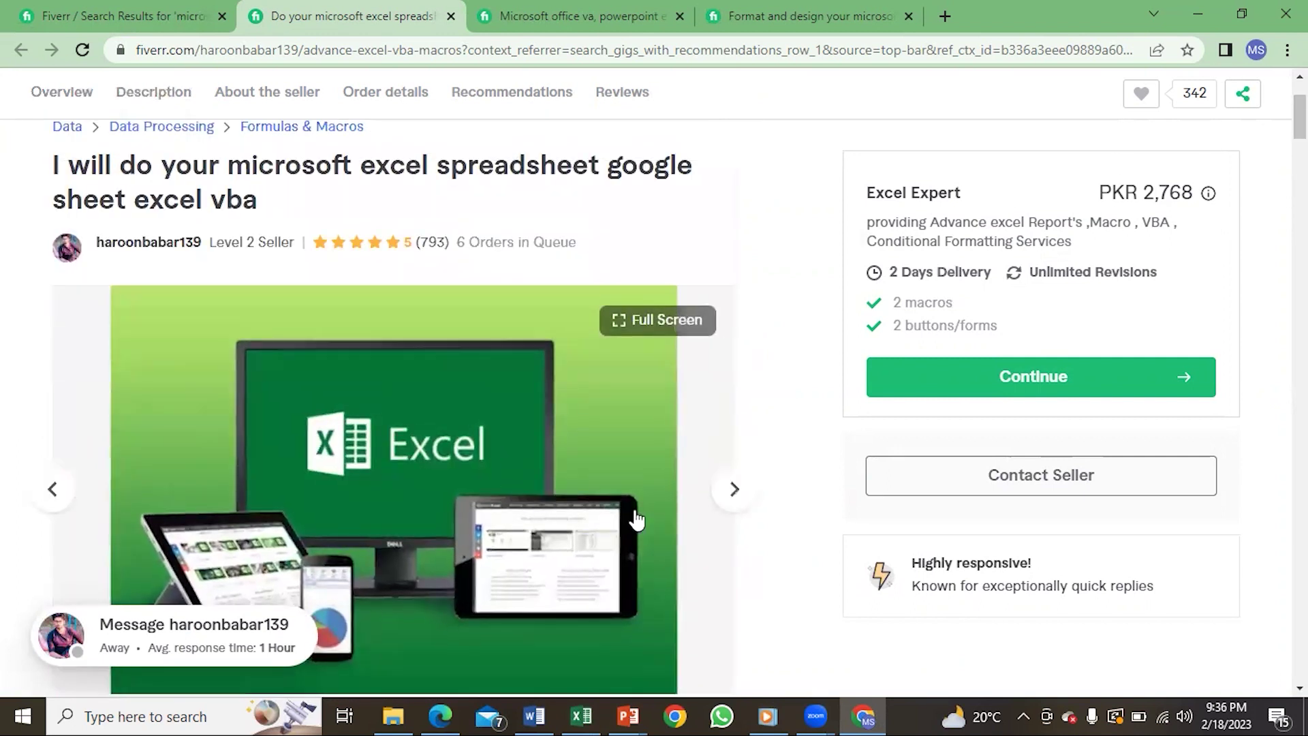
click(734, 503)
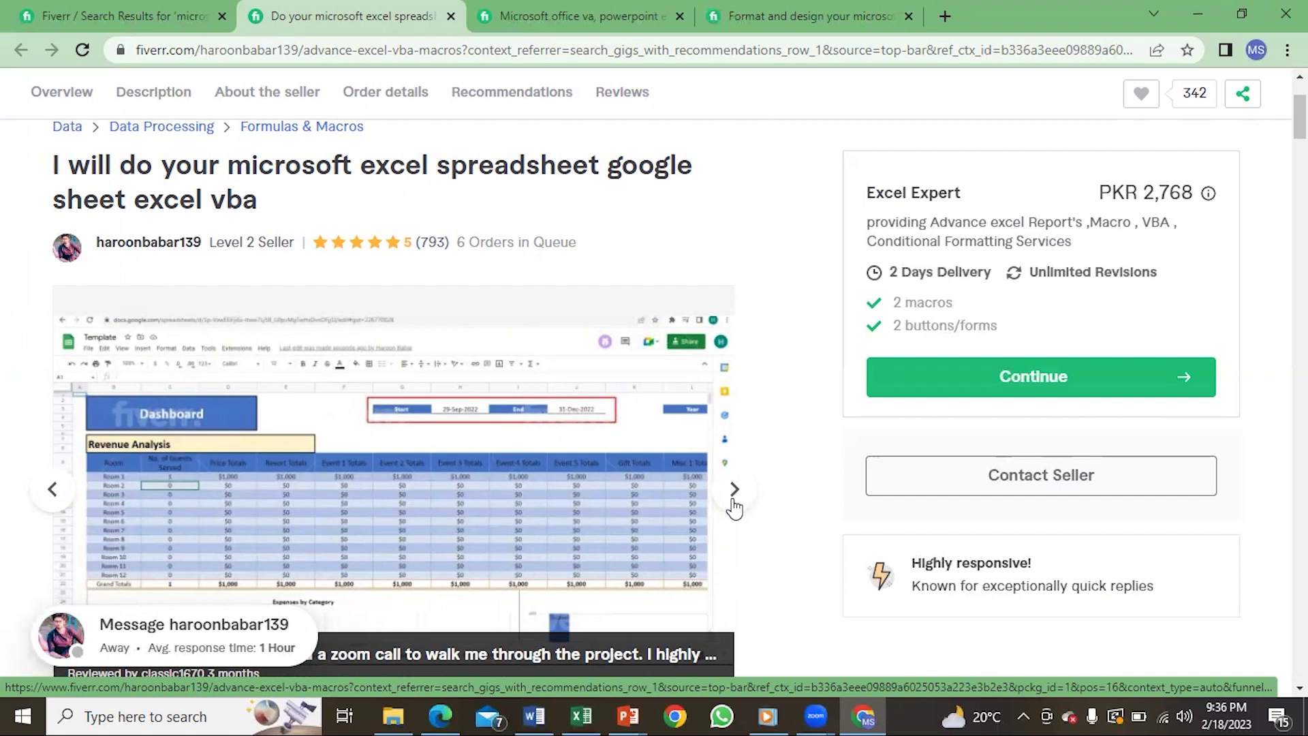
click(733, 507)
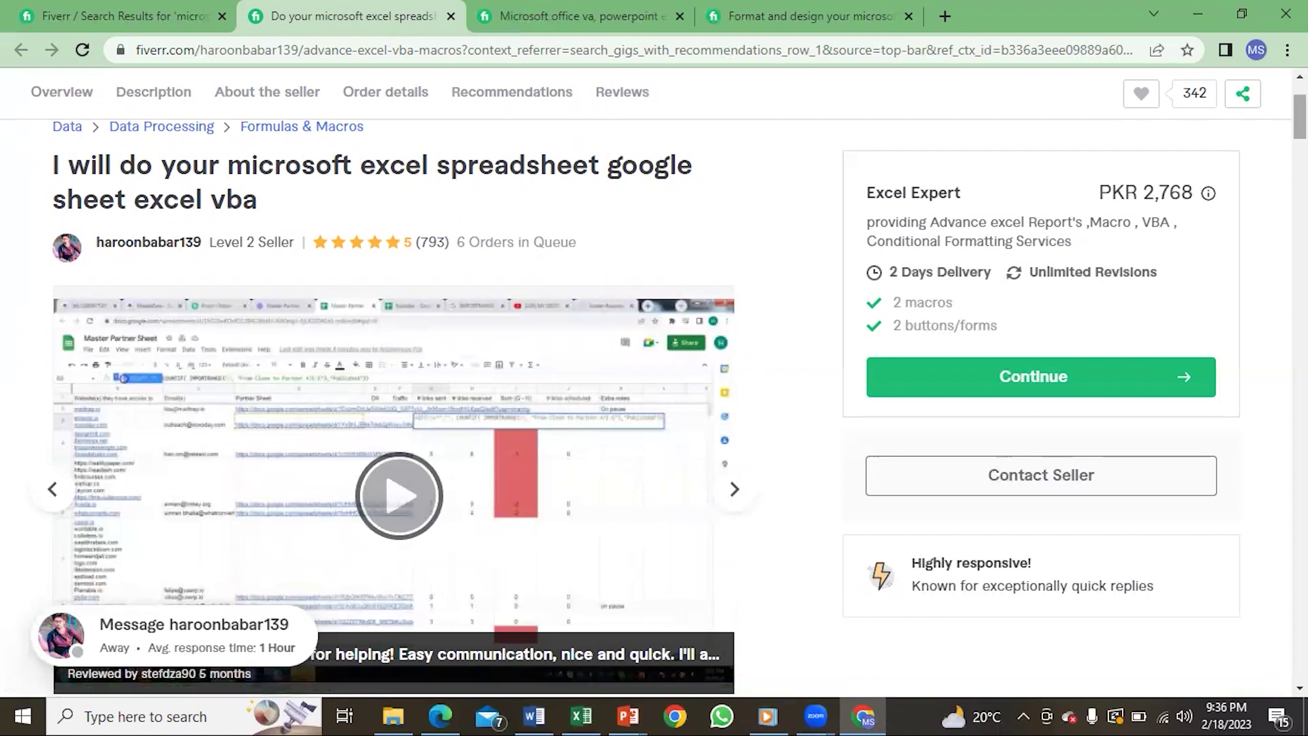
scroll(399, 477, down, 1)
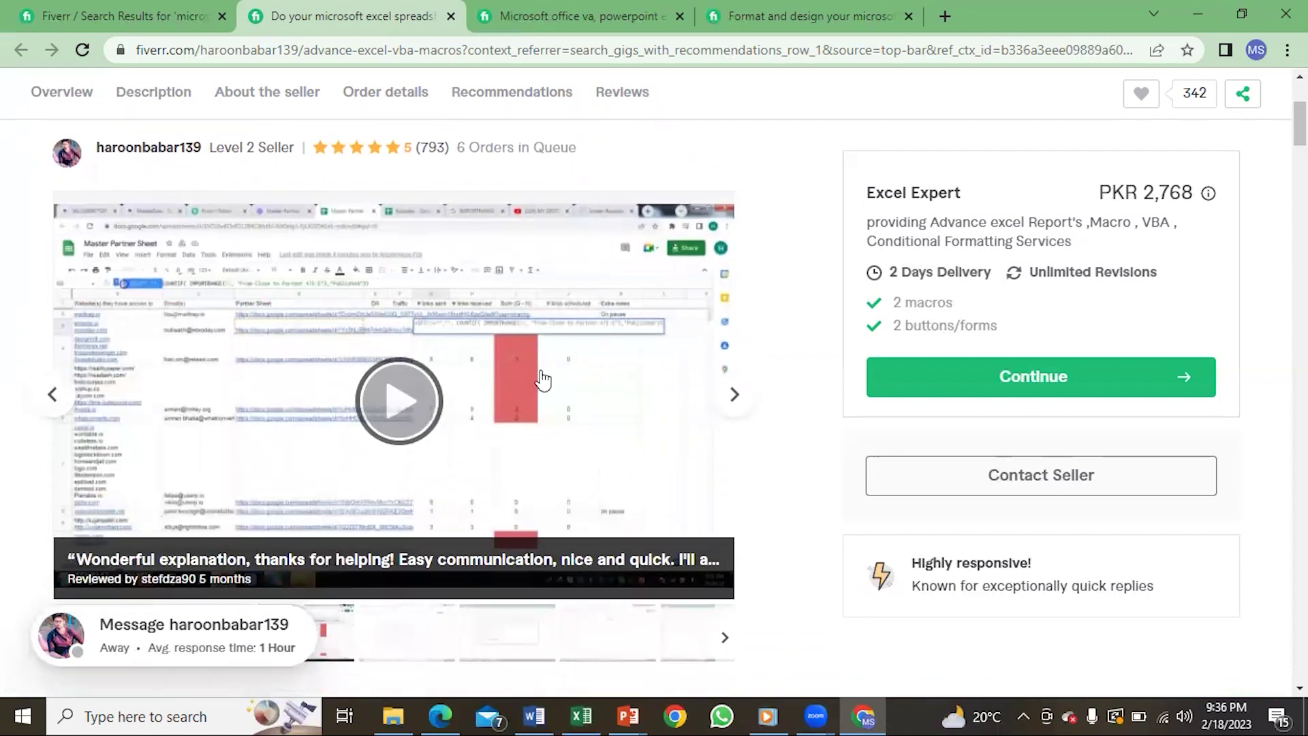
click(415, 400)
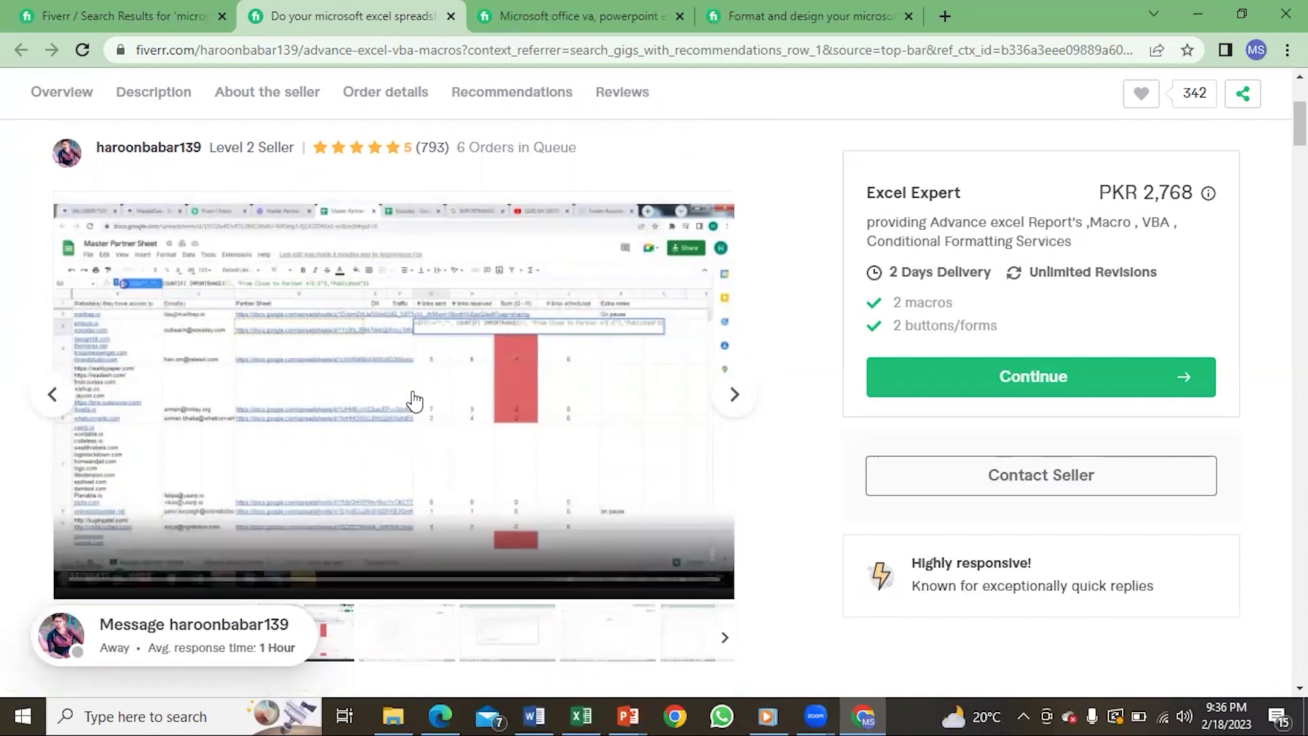
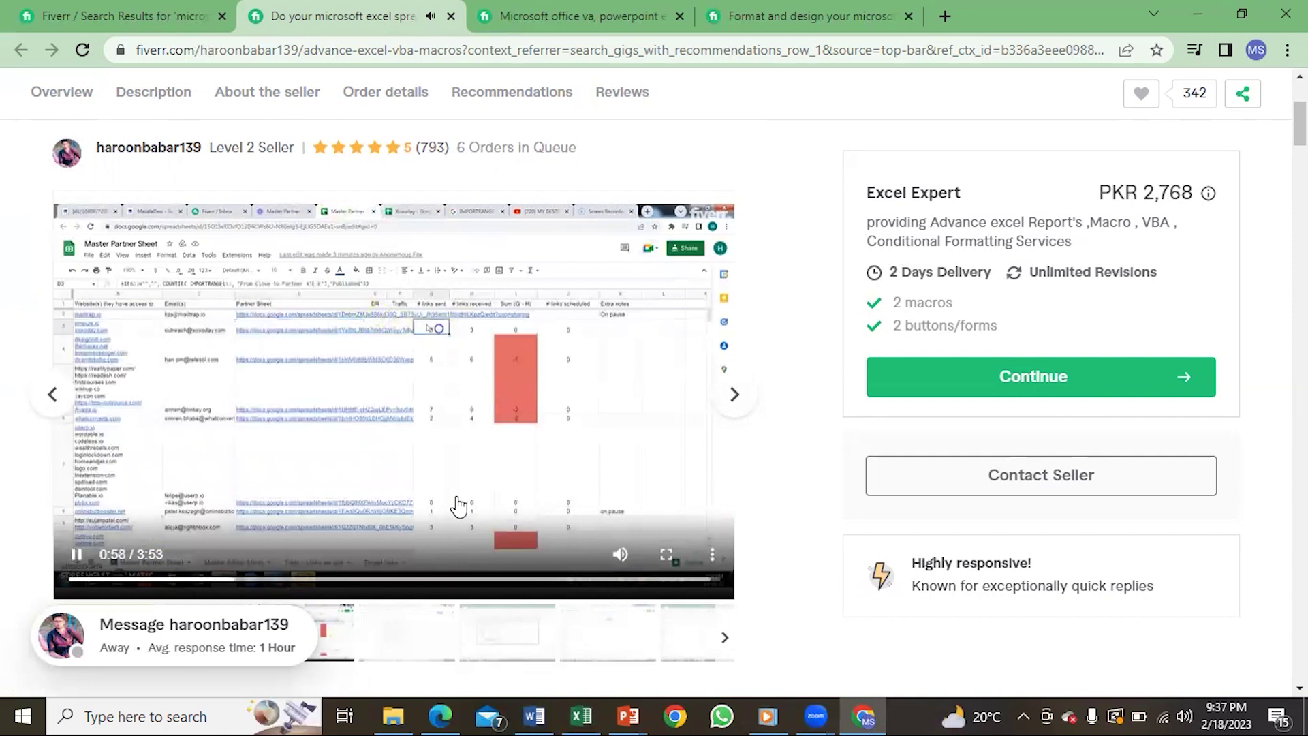
Pause the Excel VBA gig's preview video at the 1:00 mark.
click(76, 556)
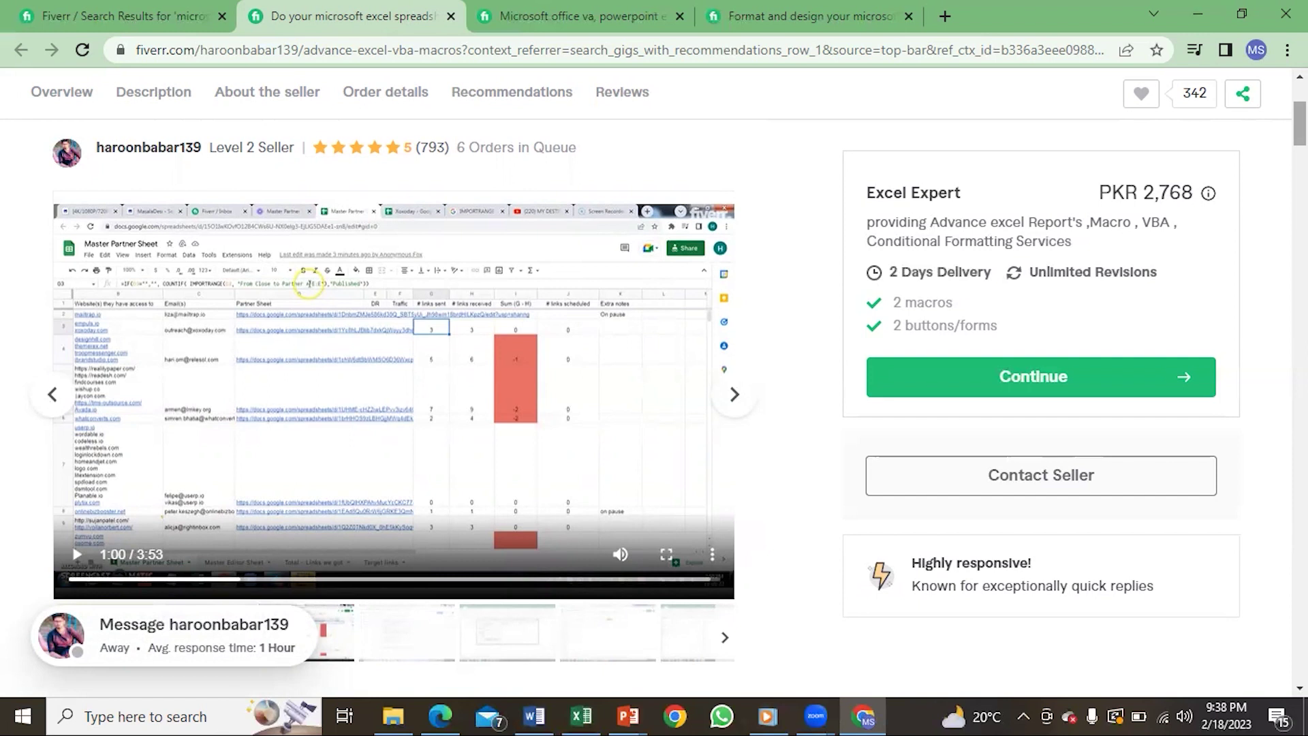
scroll(393, 361, down, 5)
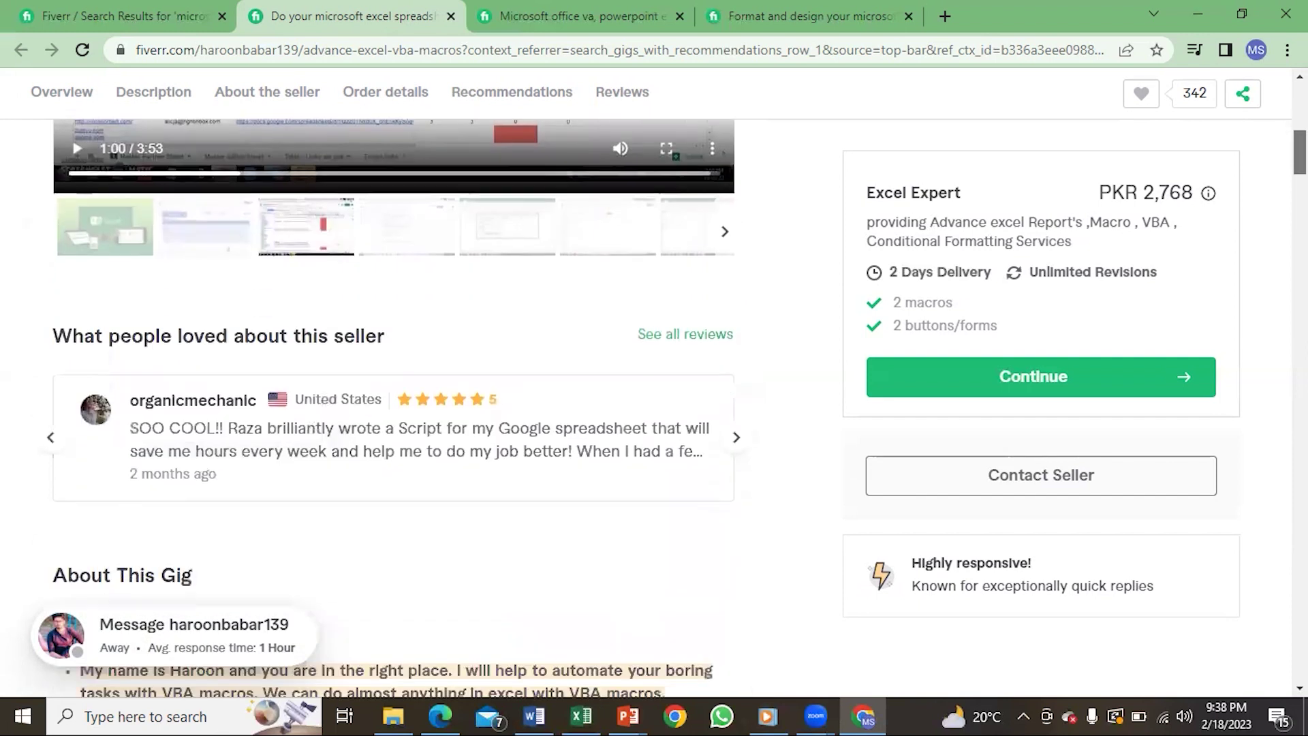
scroll(394, 409, down, 4)
scroll(394, 410, down, 2)
scroll(394, 409, down, 4)
scroll(393, 409, down, 2)
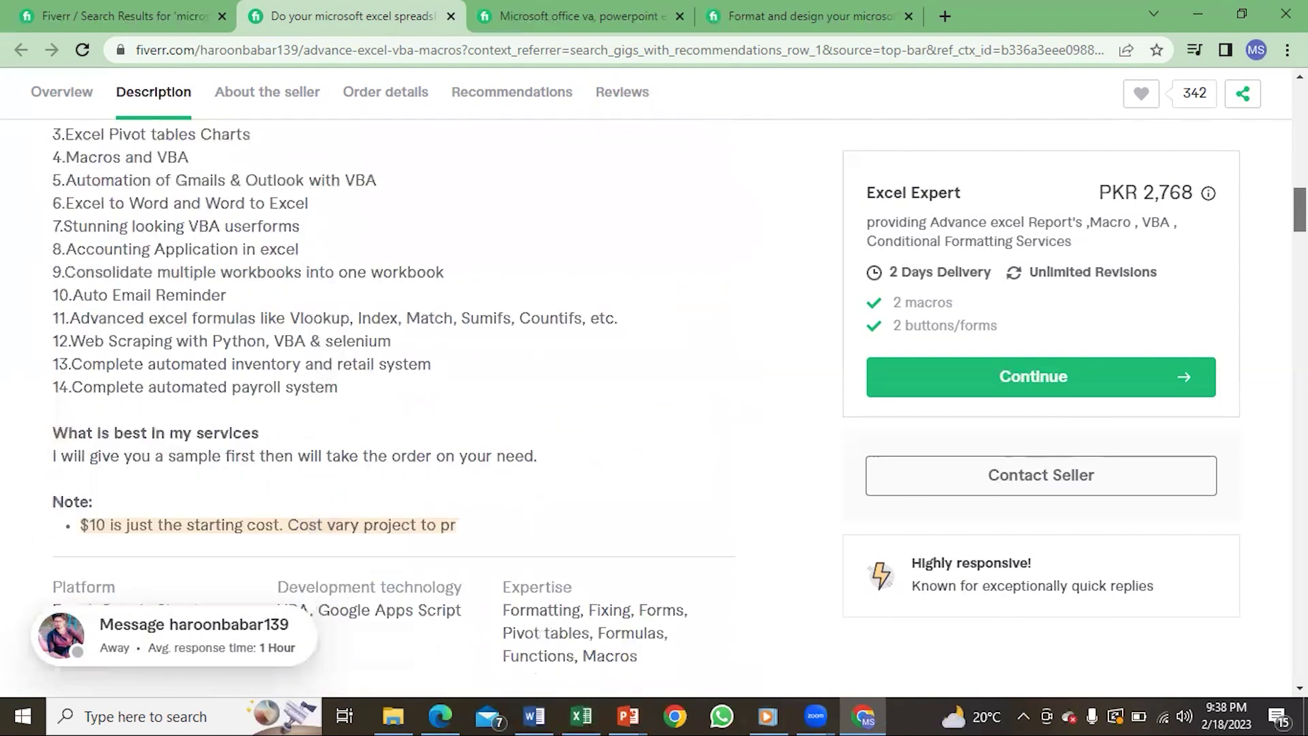
scroll(191, 320, up, 2)
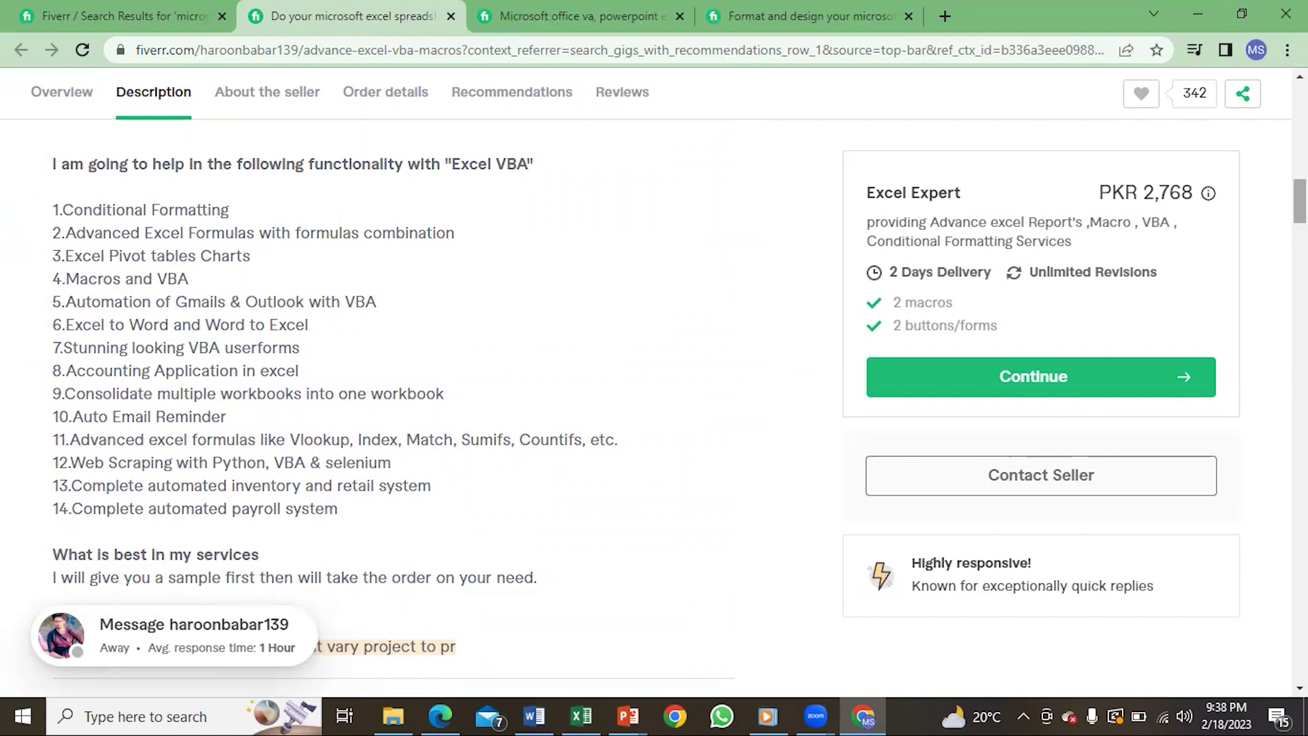
scroll(1299, 201, down, 1)
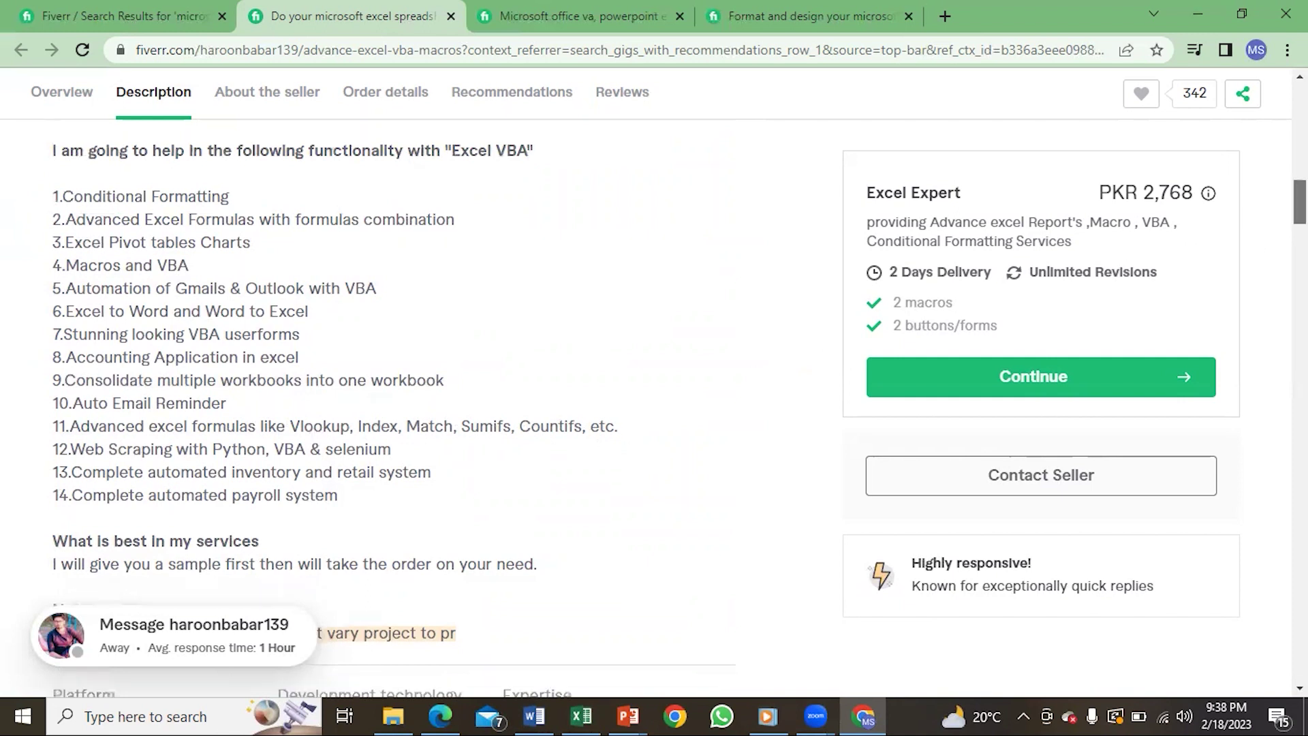
scroll(436, 409, down, 3)
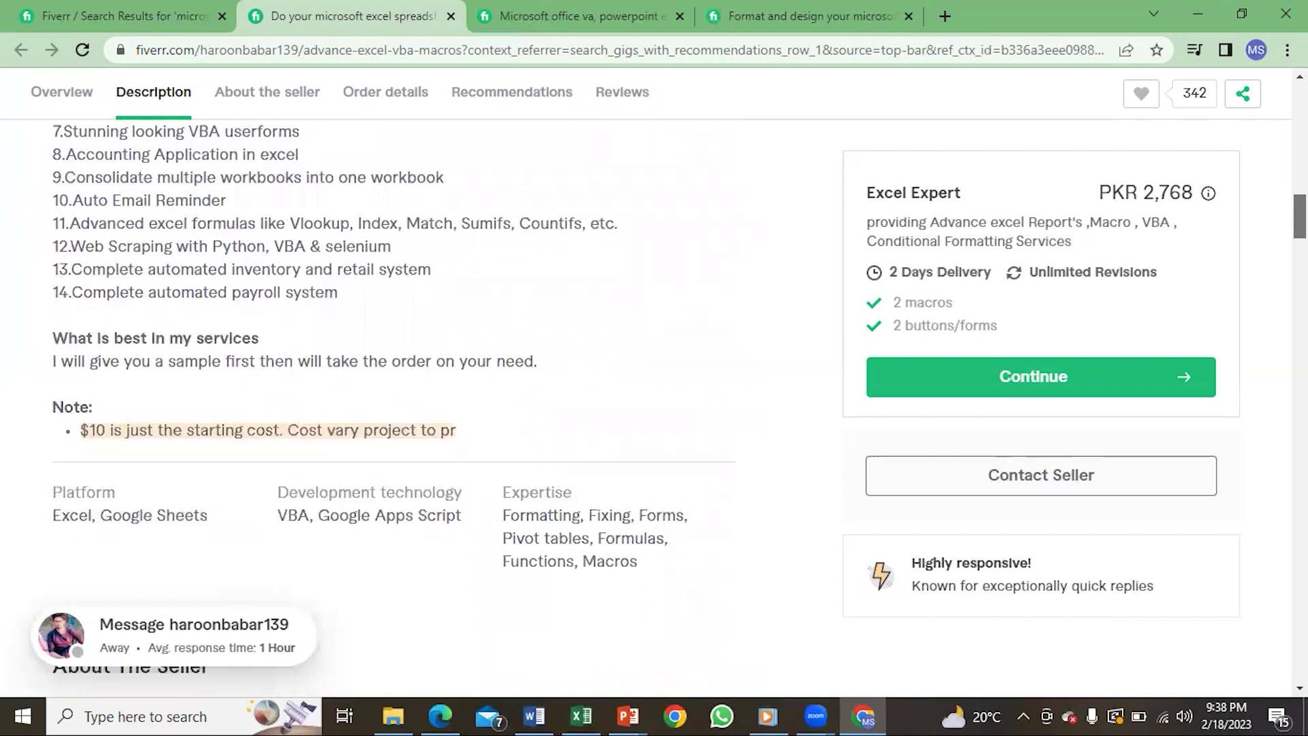
scroll(436, 409, down, 2)
scroll(437, 409, down, 6)
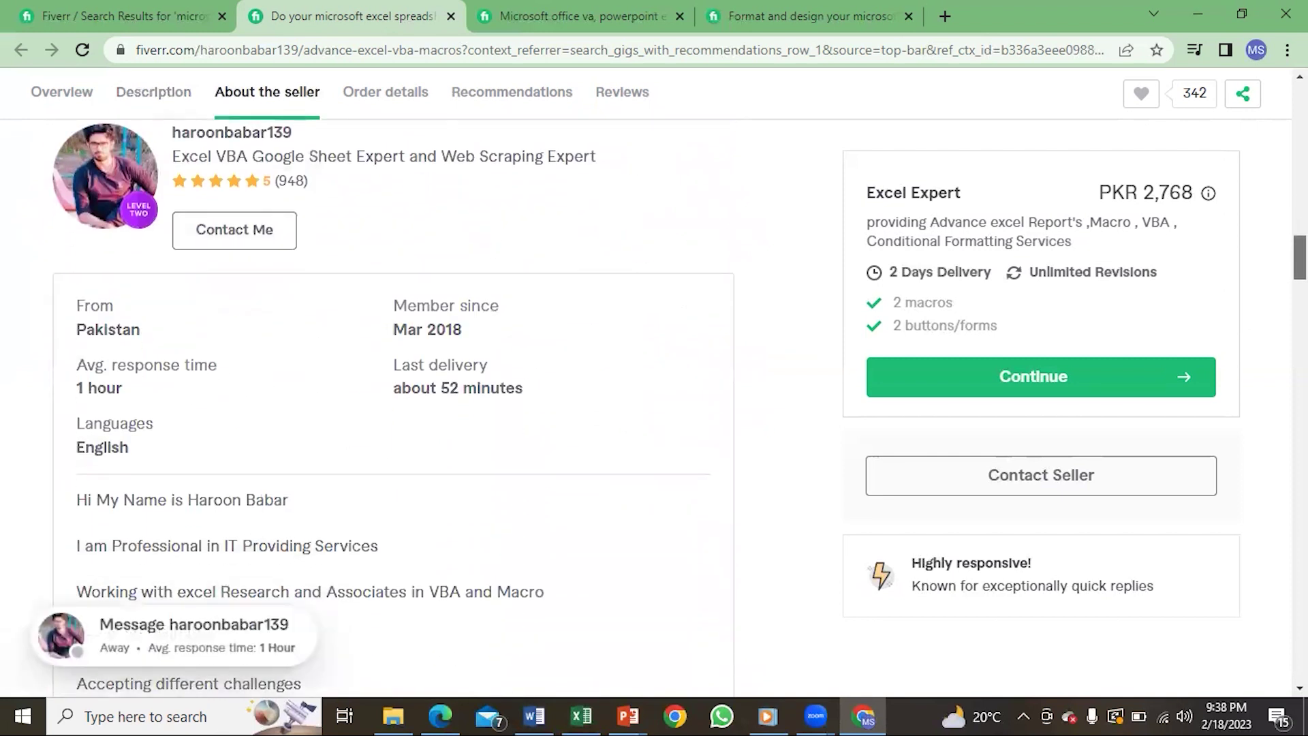
scroll(437, 409, down, 5)
scroll(436, 409, down, 4)
scroll(436, 409, down, 5)
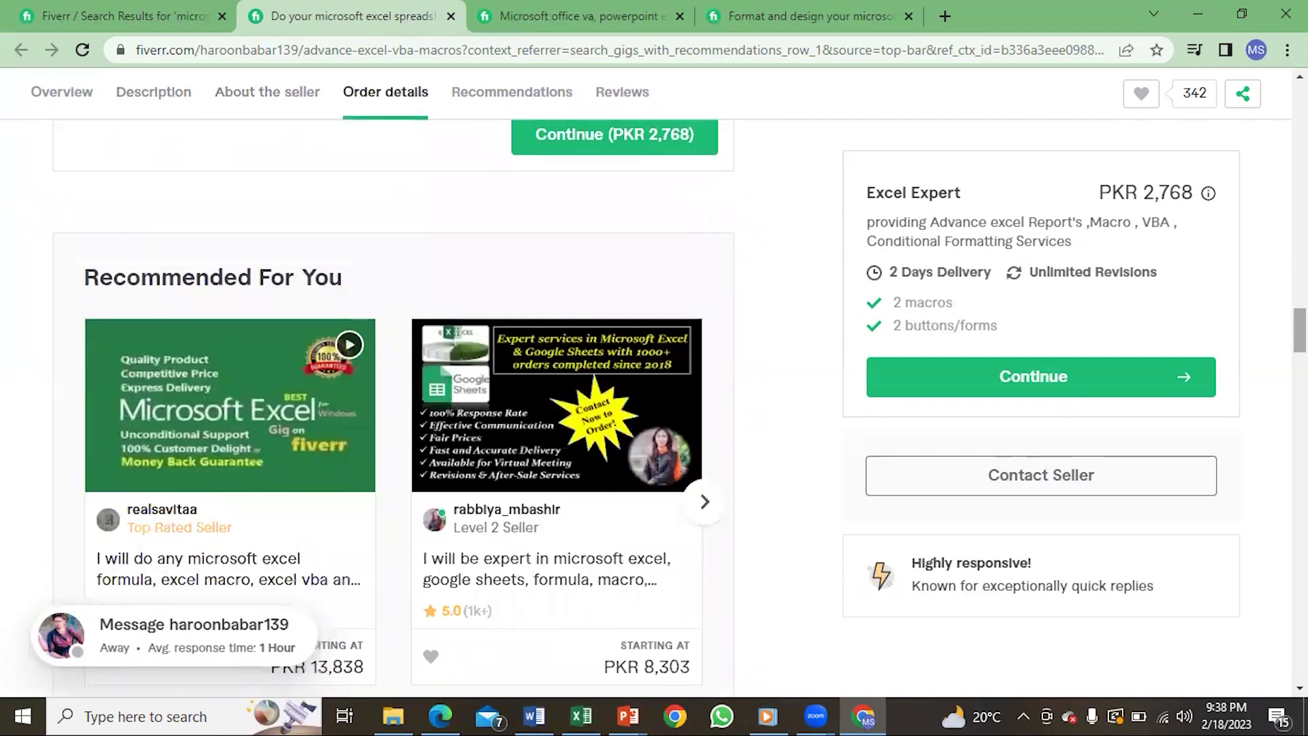
scroll(437, 408, down, 1)
scroll(437, 409, down, 5)
scroll(437, 409, down, 1)
scroll(436, 409, down, 3)
scroll(437, 409, down, 5)
scroll(436, 409, down, 4)
scroll(437, 408, down, 1)
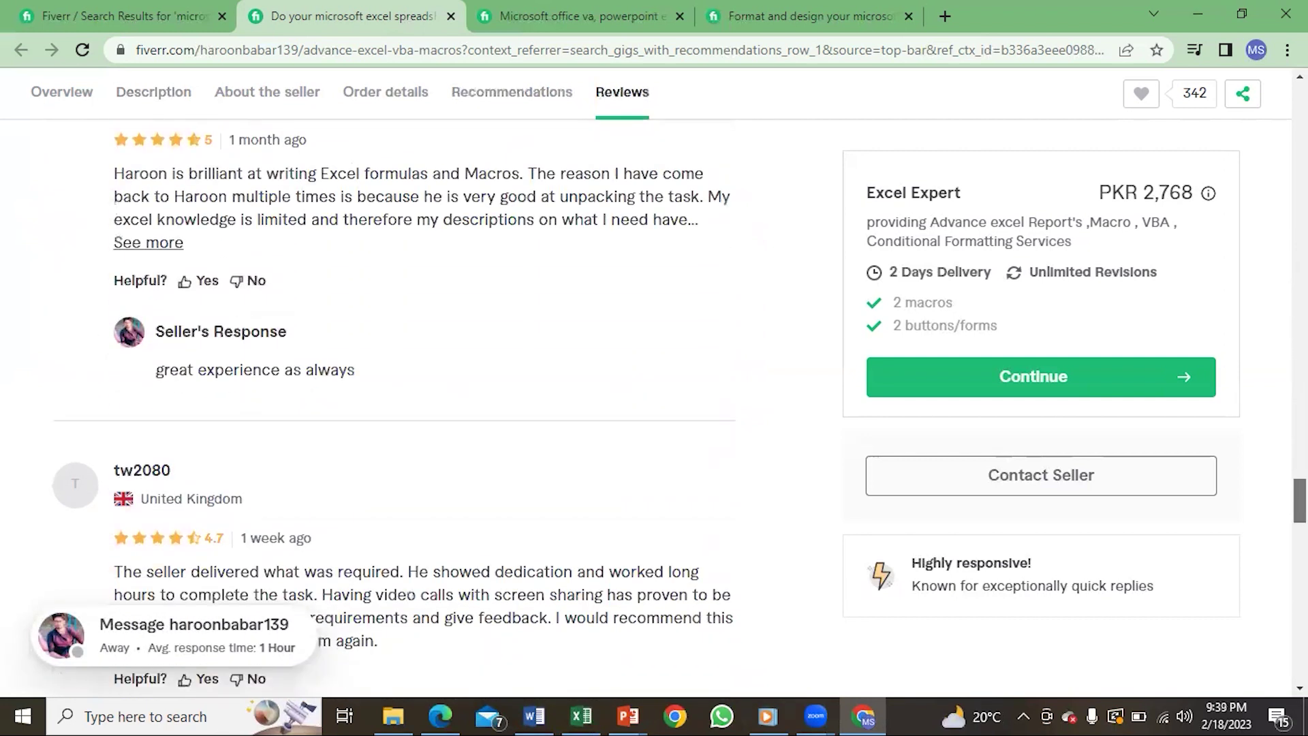
scroll(436, 409, down, 10)
scroll(437, 409, up, 10)
scroll(436, 408, up, 3)
scroll(436, 410, up, 1)
scroll(436, 408, up, 4)
scroll(437, 409, up, 5)
scroll(437, 409, up, 1)
scroll(437, 410, up, 3)
scroll(437, 409, up, 6)
scroll(436, 409, up, 5)
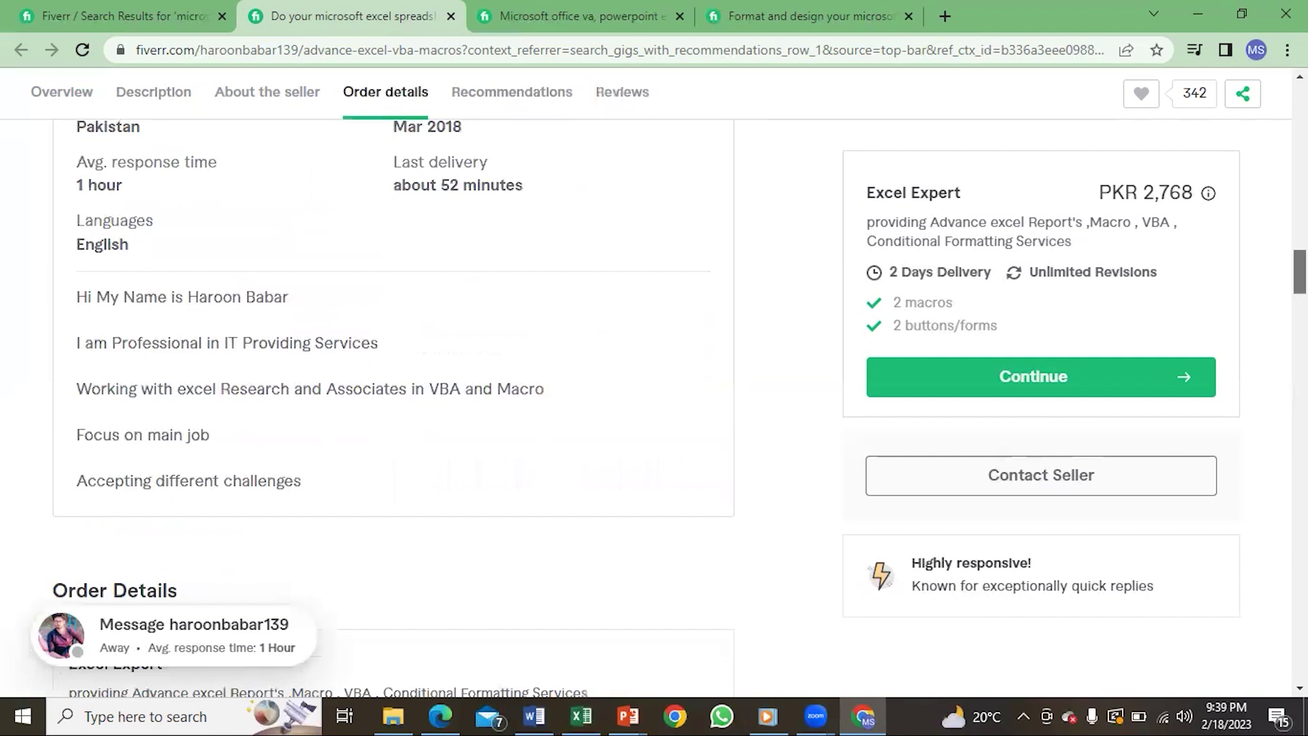
scroll(436, 409, up, 4)
scroll(437, 409, up, 6)
scroll(779, 266, up, 5)
scroll(779, 267, up, 1)
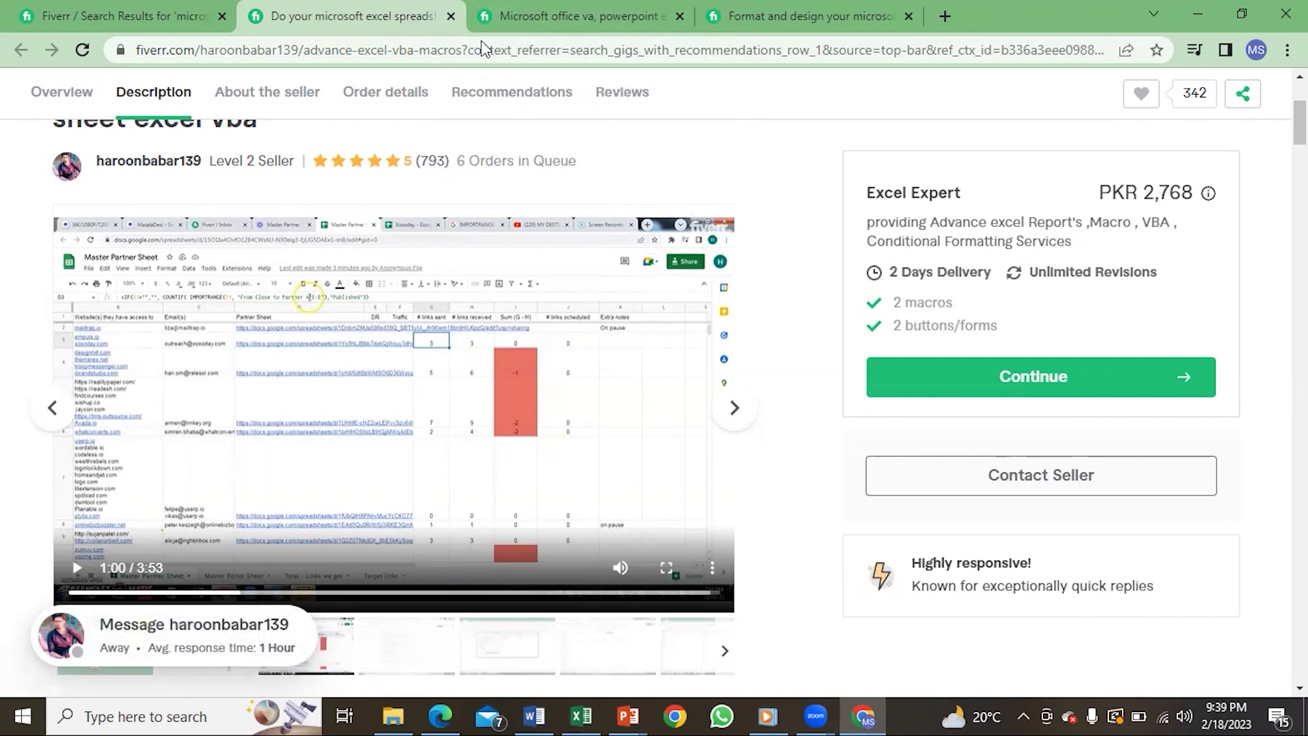
In a new tab, search Google for 'ms office portfolio templates'.
click(945, 16)
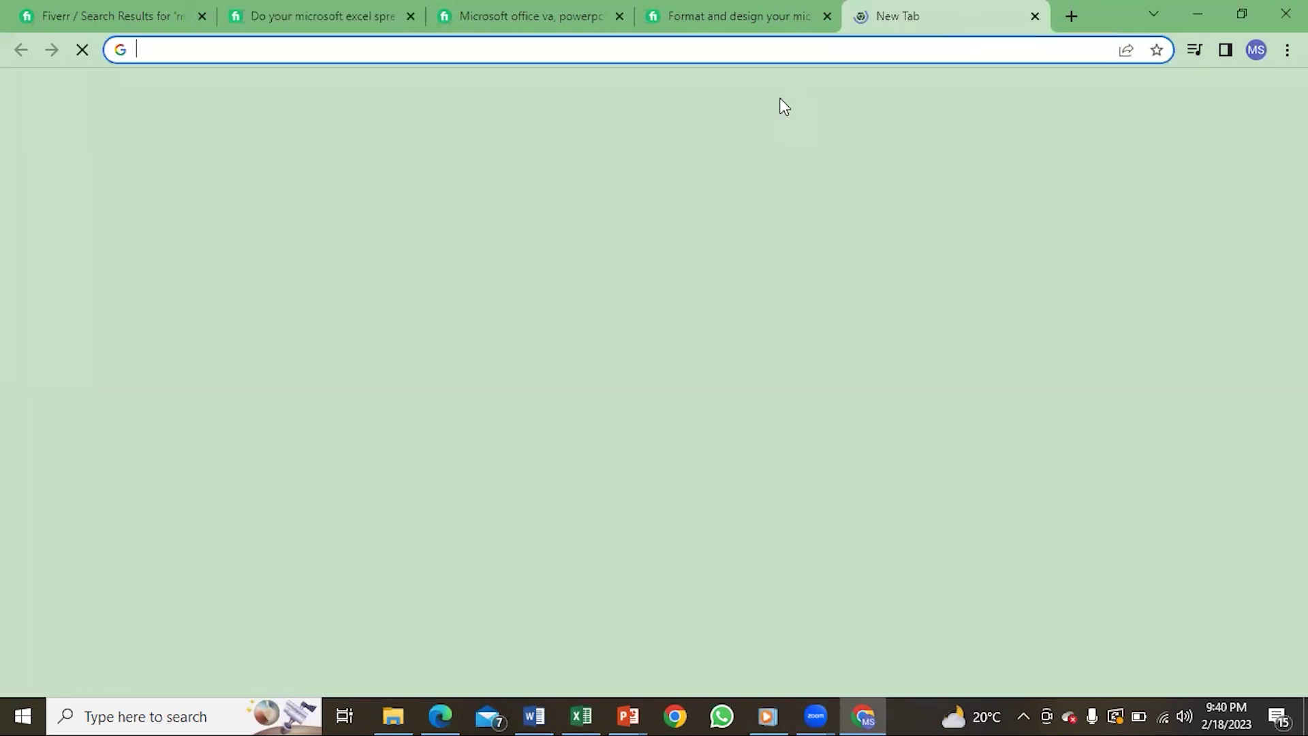
text(ms)
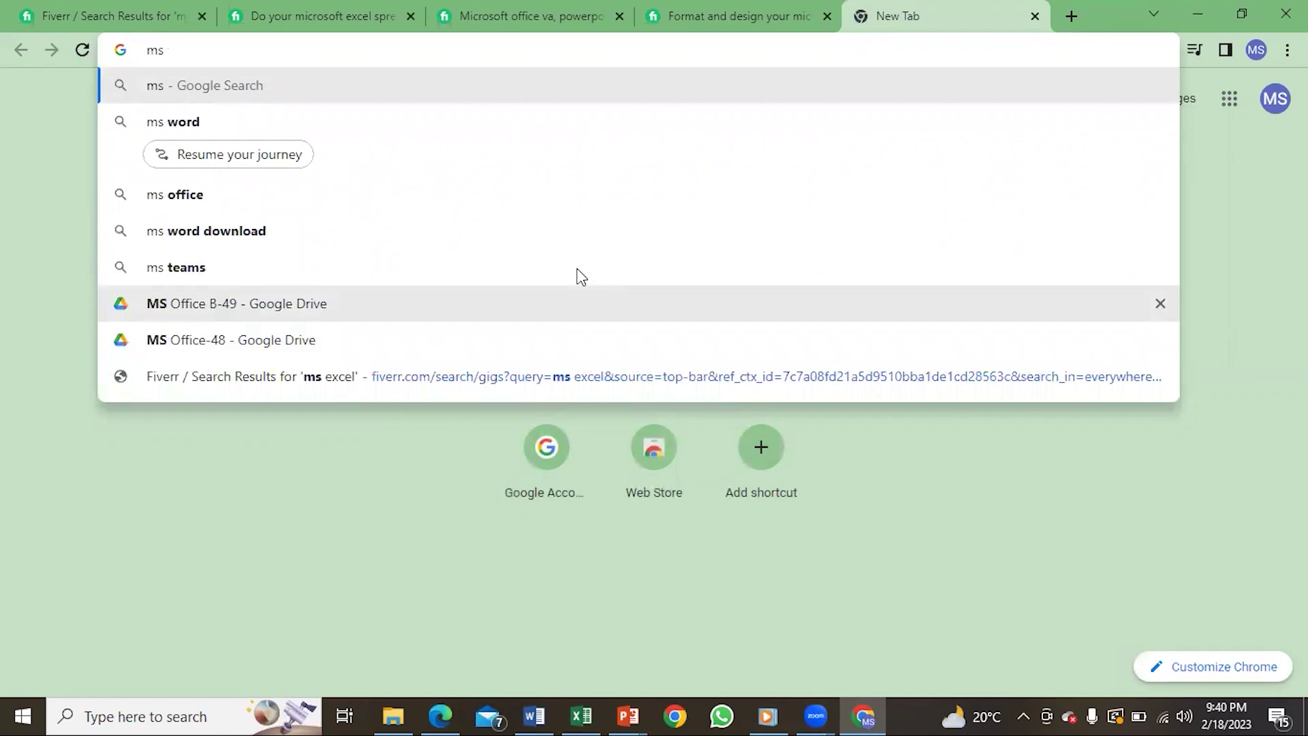
text(o)
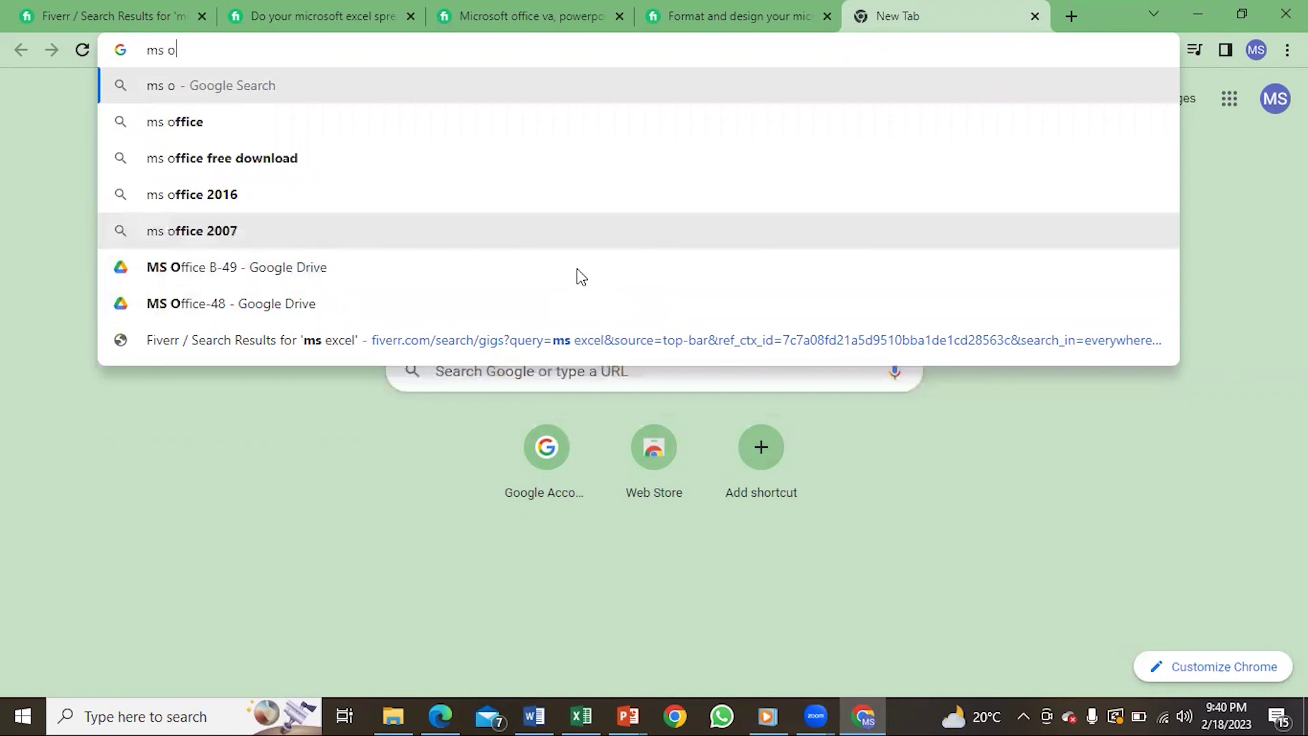
text(ffice )
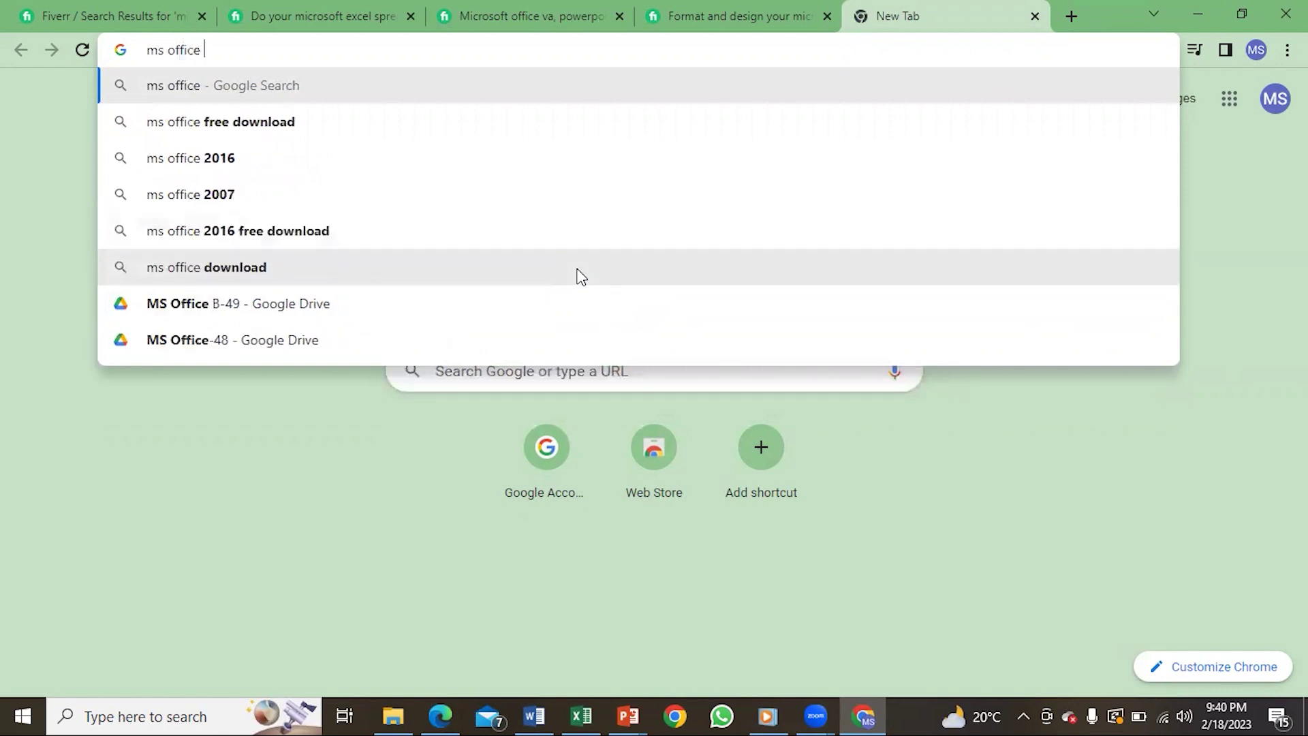
text(portfolio )
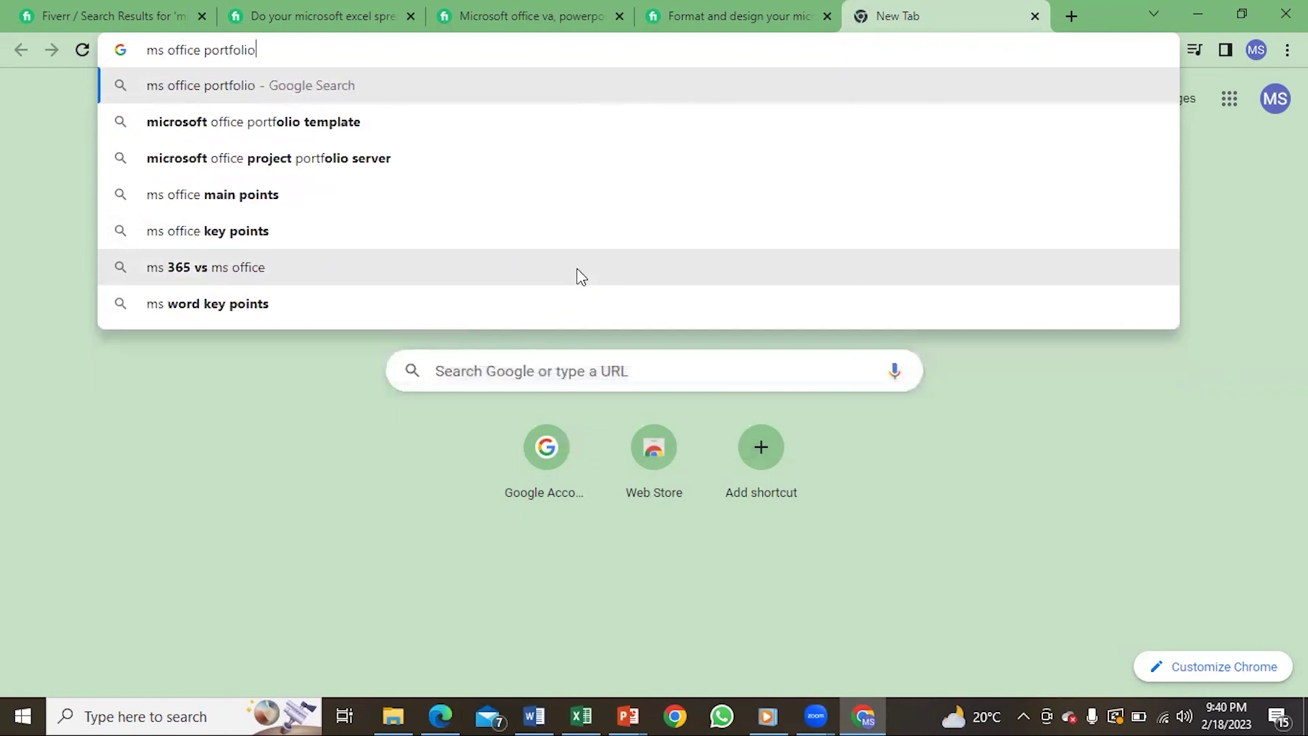
text(templates)
key(Return)
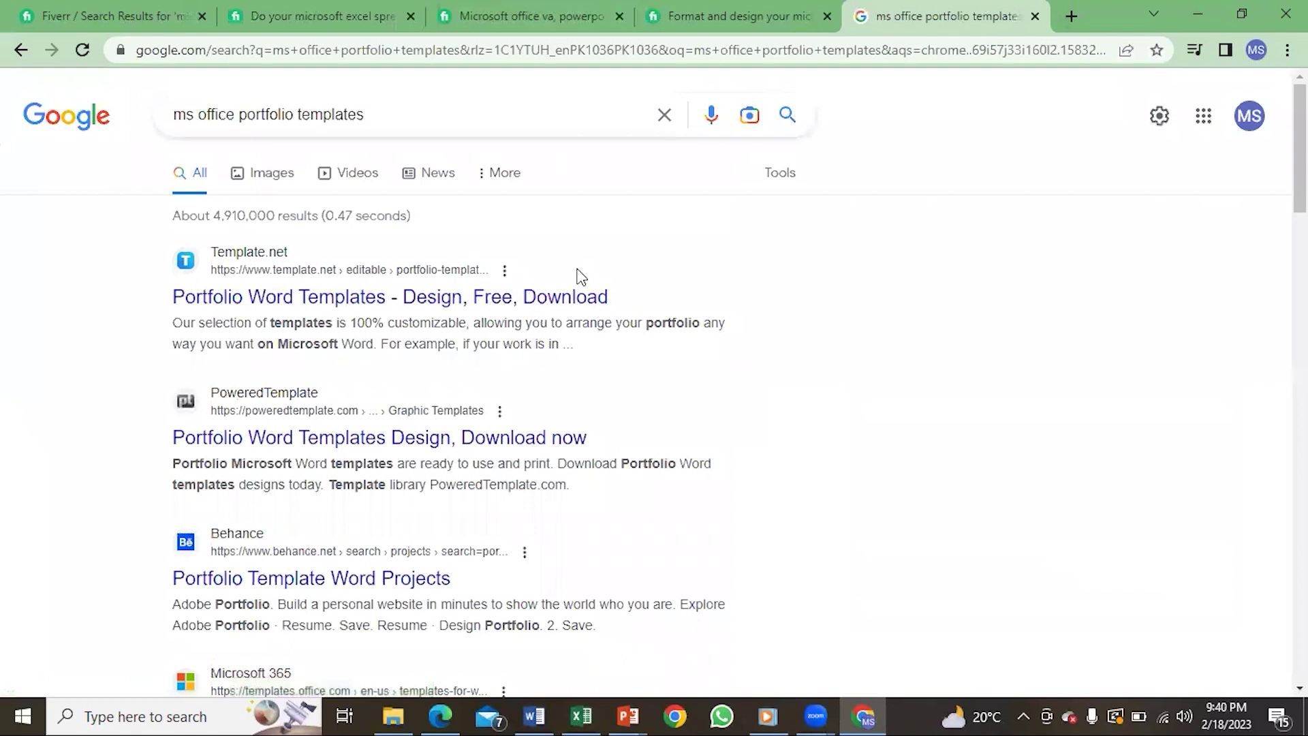
click(394, 300)
scroll(1299, 137, down, 2)
scroll(654, 389, down, 5)
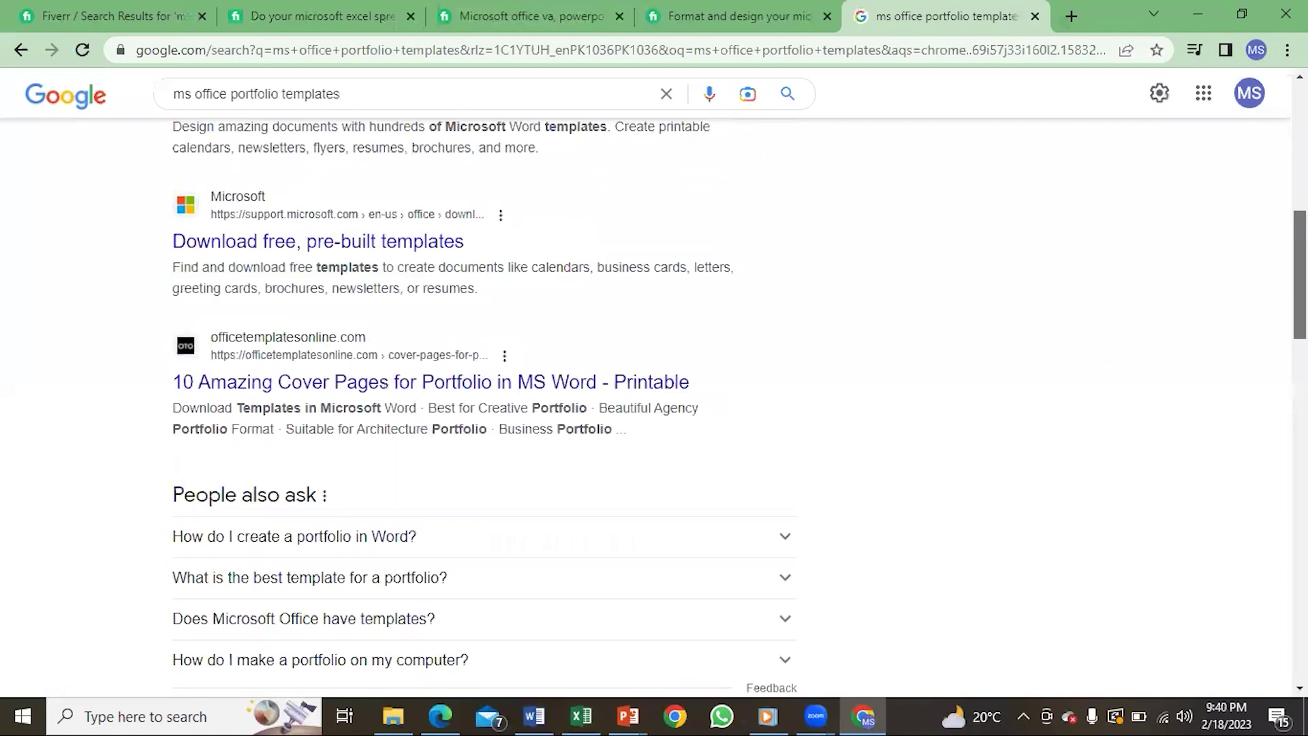
scroll(653, 389, down, 3)
scroll(654, 409, down, 1)
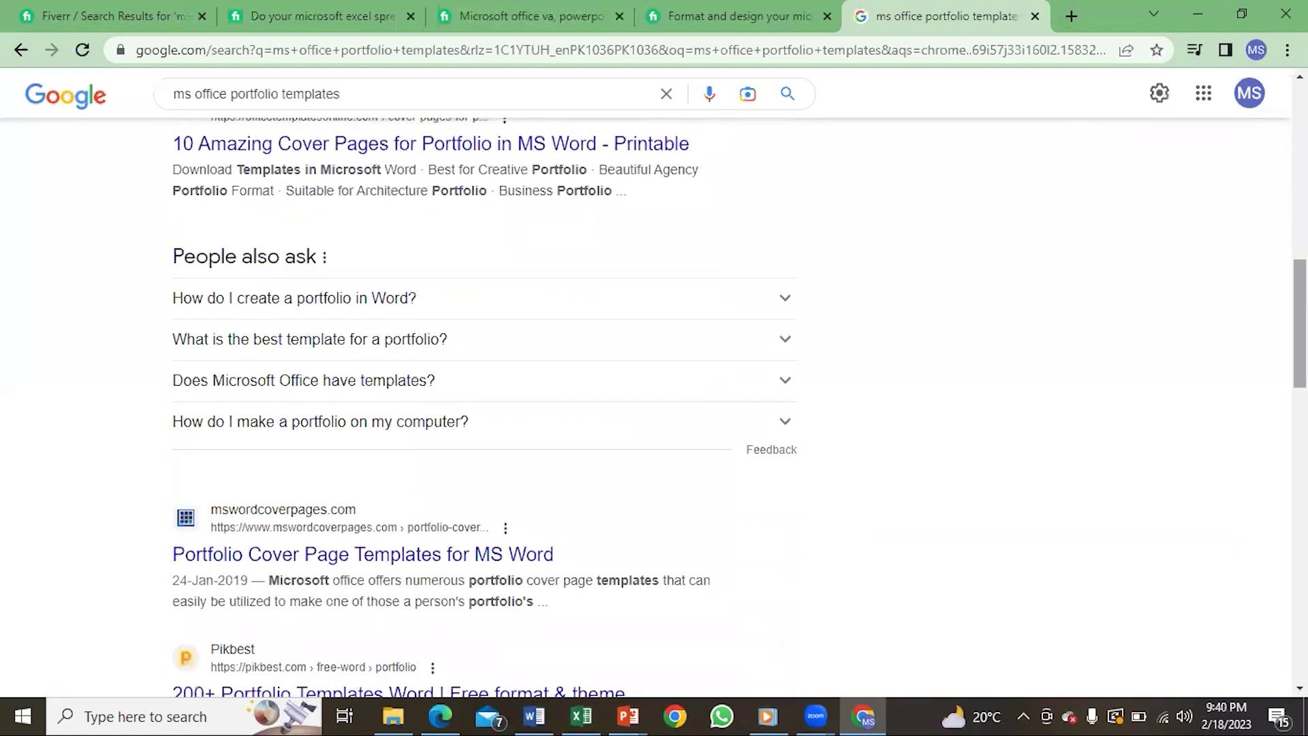
scroll(654, 410, down, 6)
scroll(654, 409, down, 2)
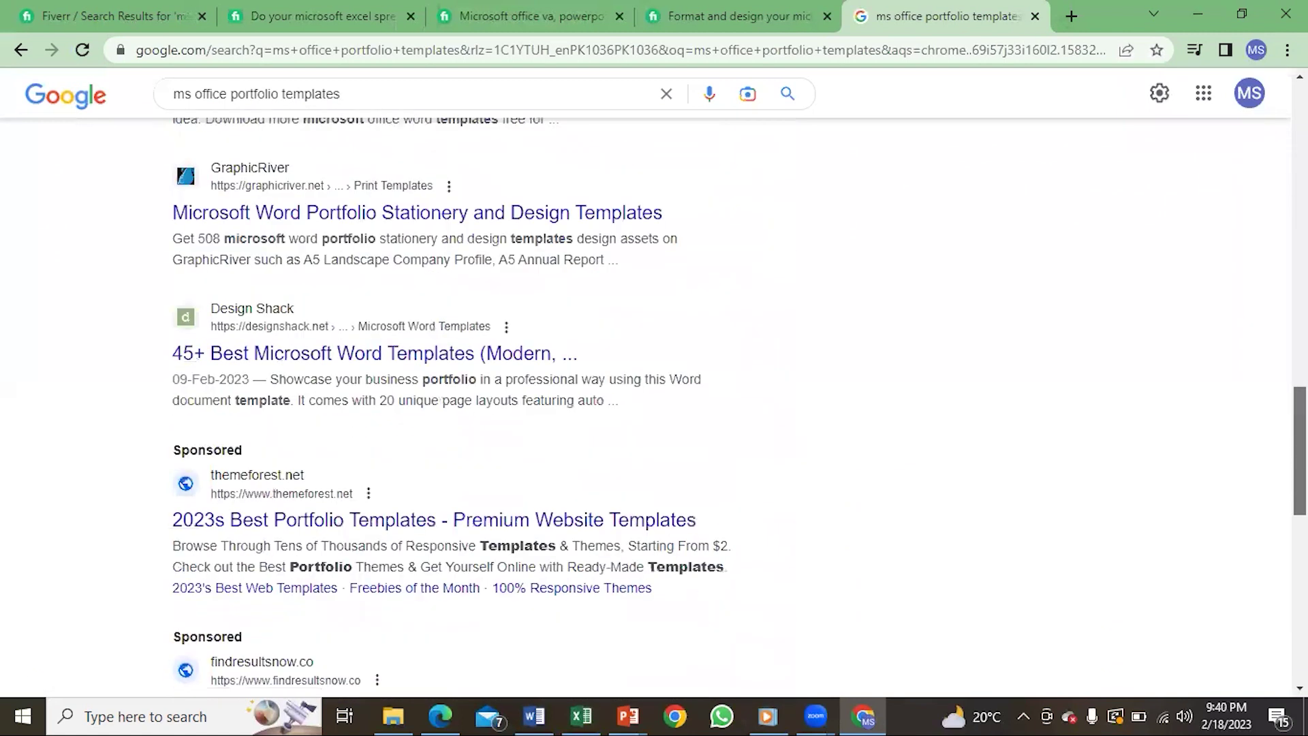
scroll(652, 409, down, 5)
scroll(654, 409, down, 5)
scroll(653, 409, down, 1)
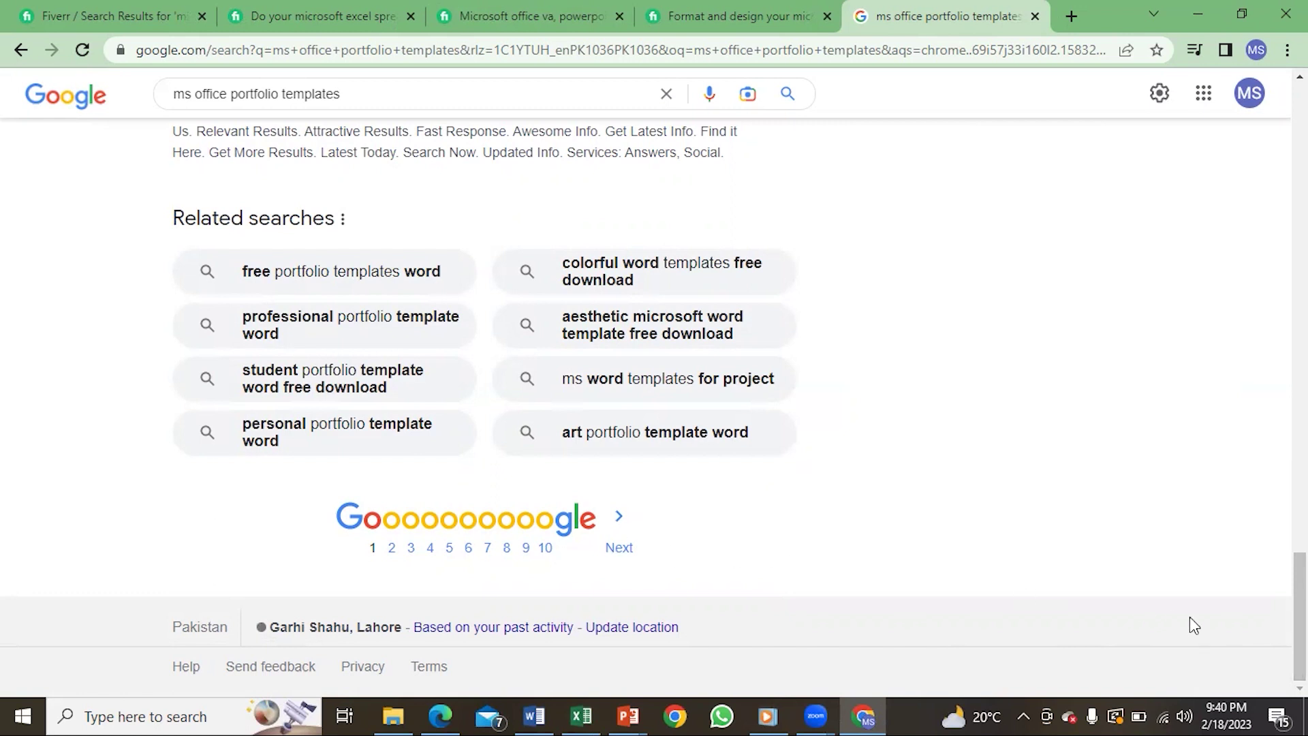
scroll(412, 270, up, 2)
scroll(412, 269, up, 5)
scroll(412, 269, up, 5)
scroll(412, 269, up, 5)
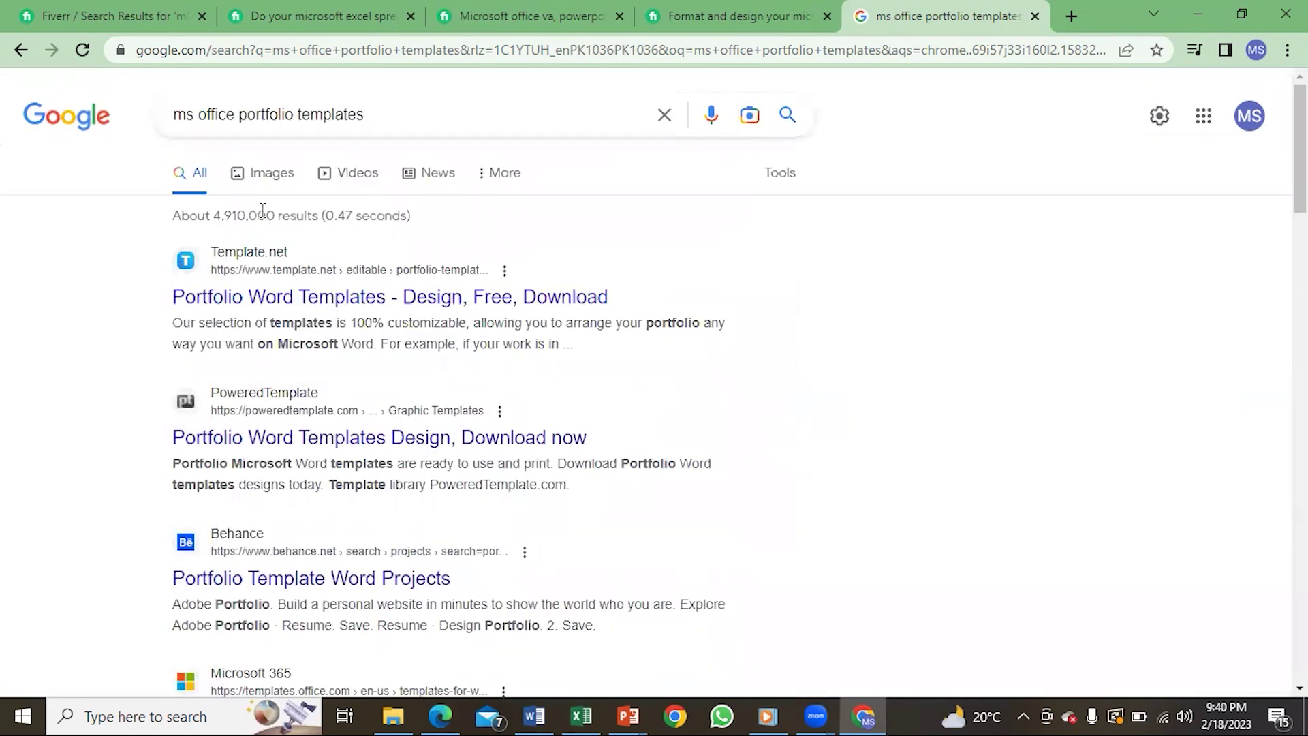
Browse the Images results for ms office portfolio templates, then go back to All results.
click(263, 179)
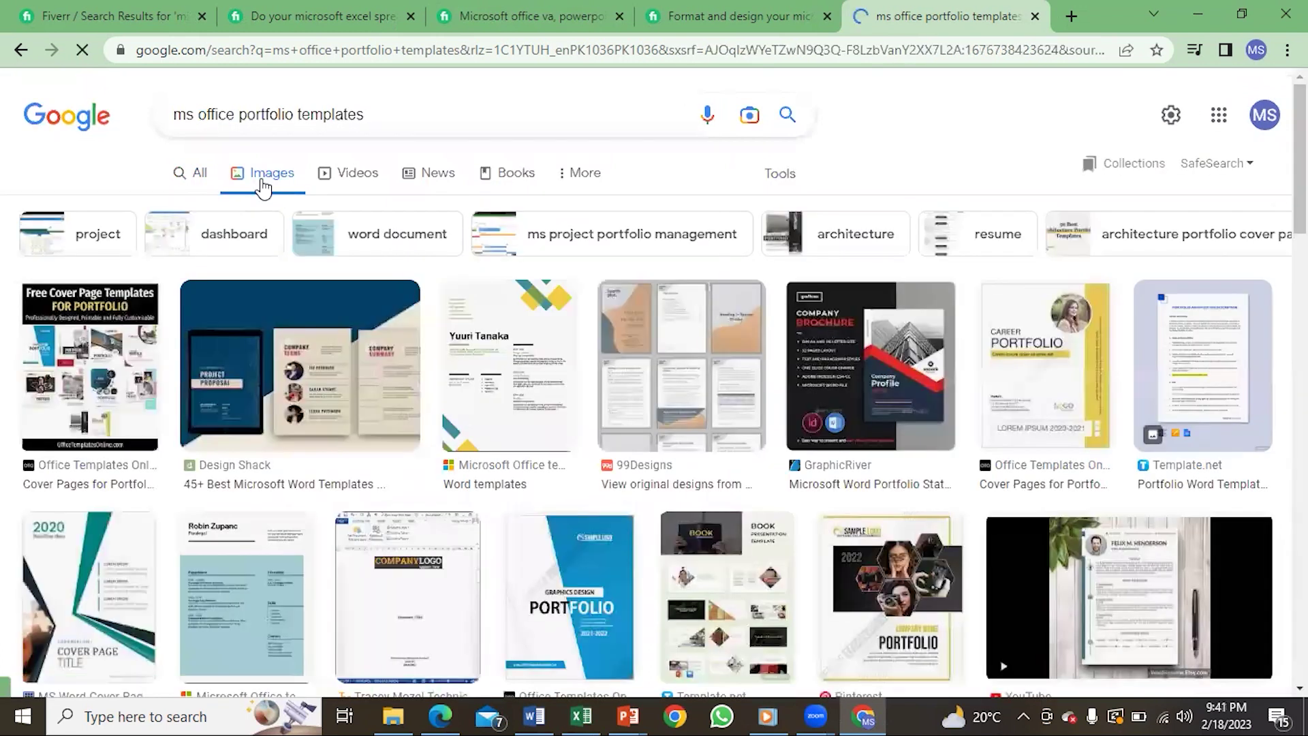
scroll(654, 410, down, 4)
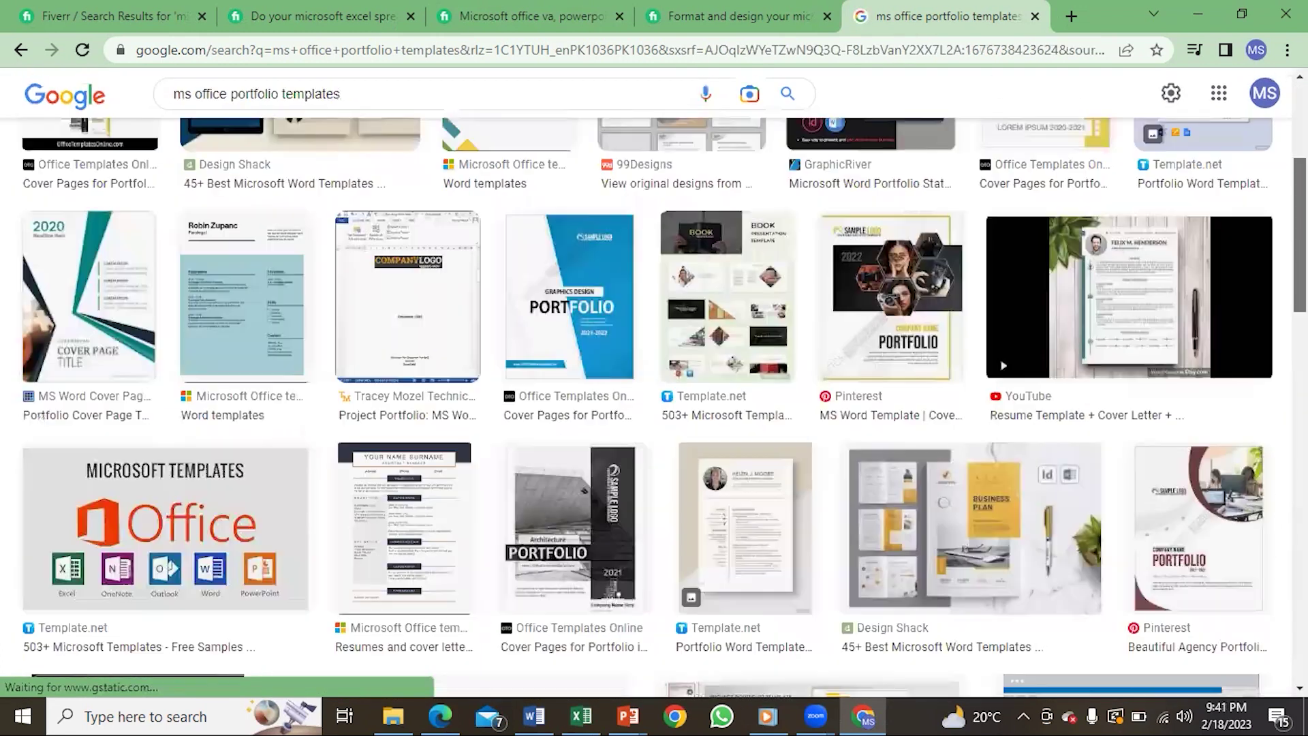
scroll(655, 409, up, 4)
scroll(654, 409, up, 1)
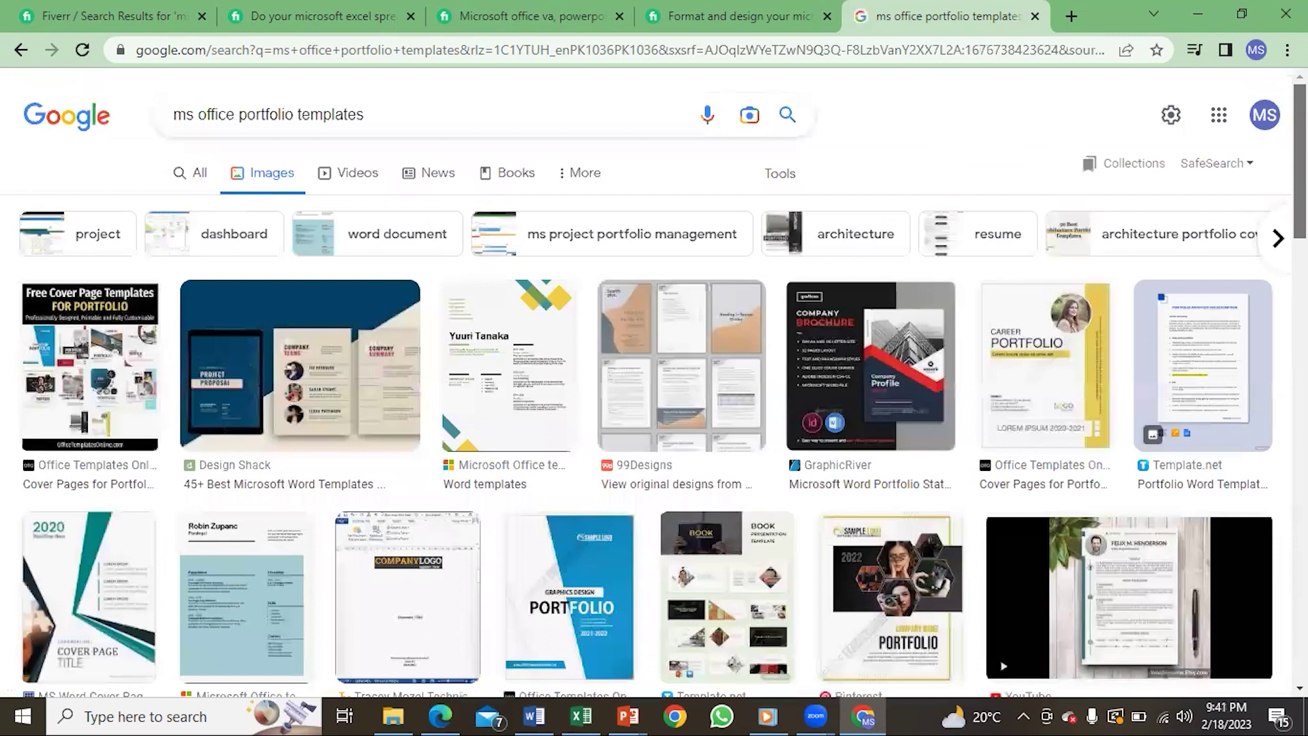
scroll(655, 396, down, 1)
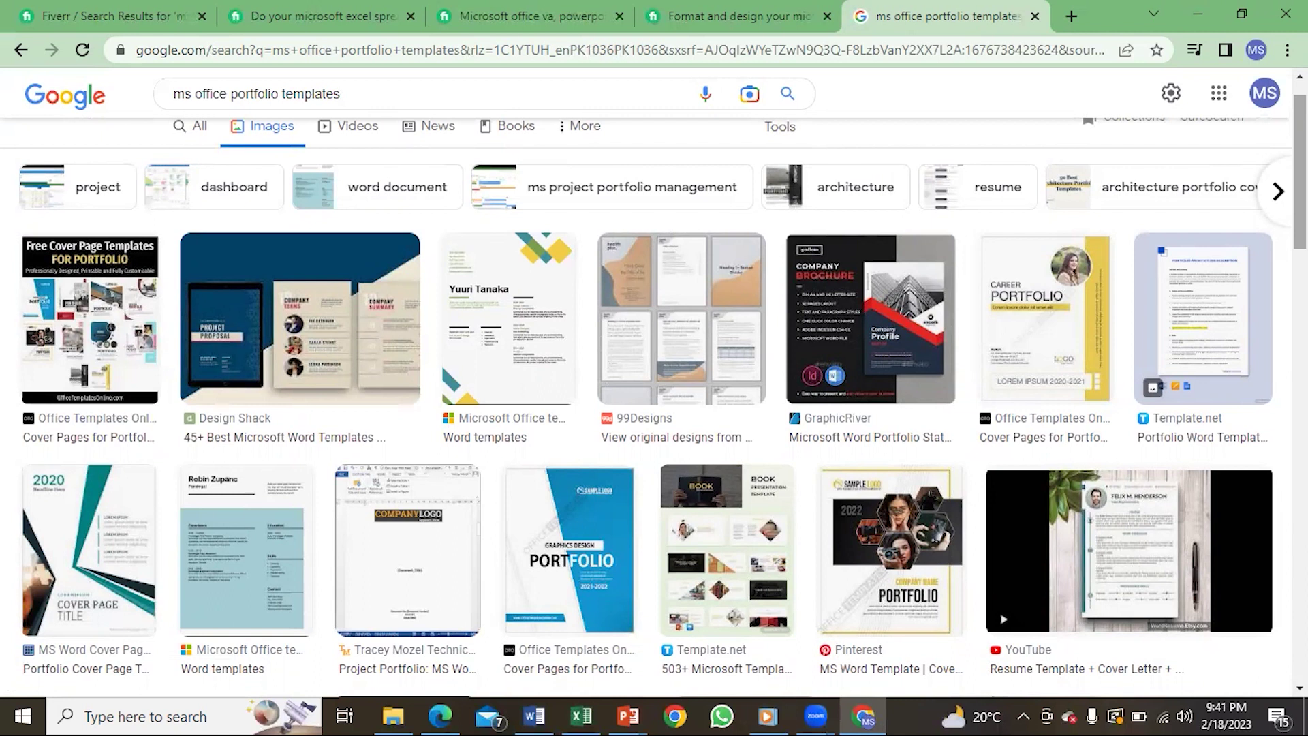
scroll(655, 409, down, 6)
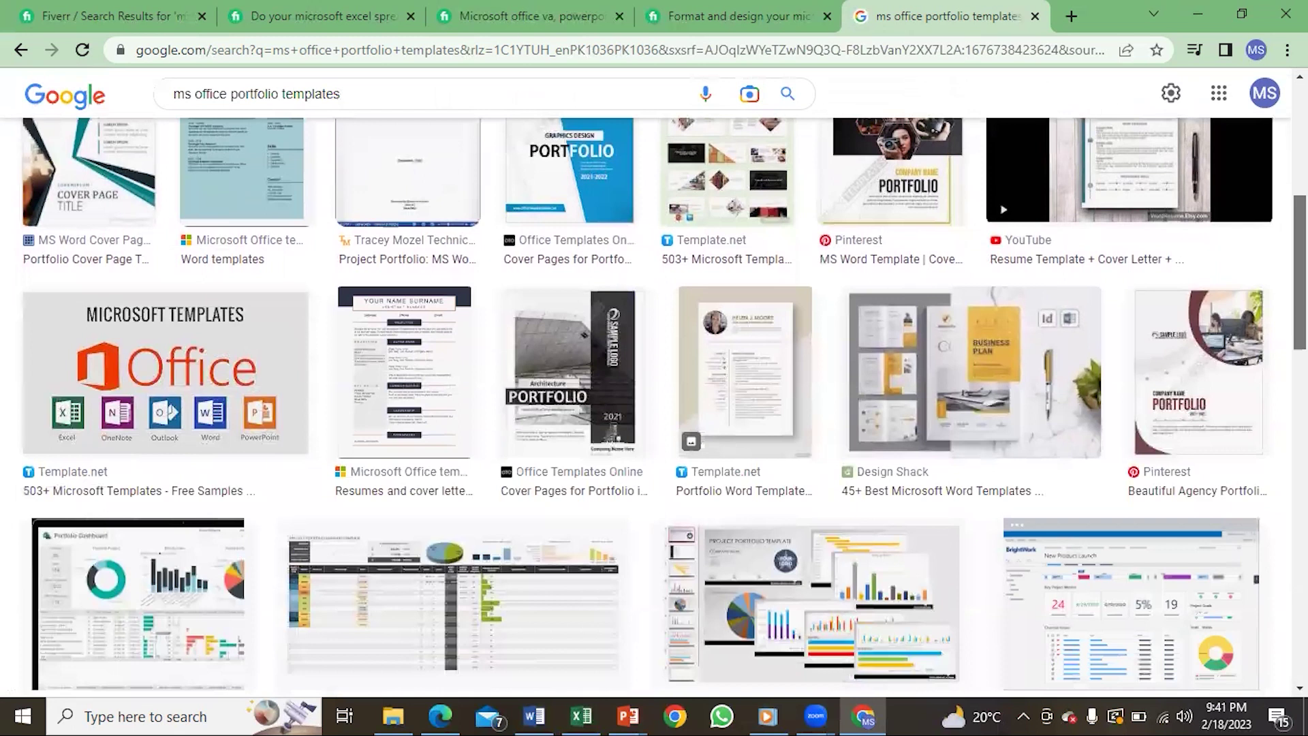
scroll(654, 409, down, 3)
scroll(654, 409, down, 3)
scroll(654, 410, down, 4)
scroll(655, 409, down, 2)
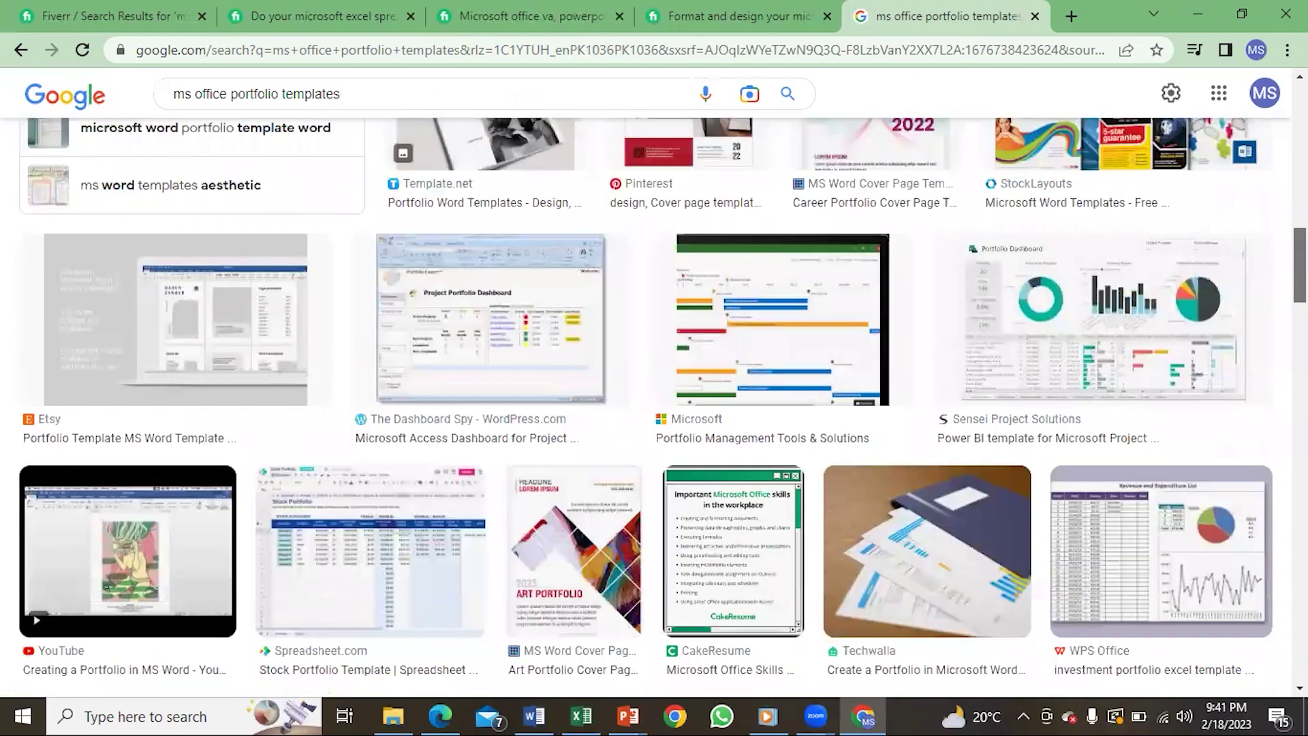
scroll(654, 409, down, 2)
scroll(654, 408, down, 5)
scroll(552, 477, up, 1)
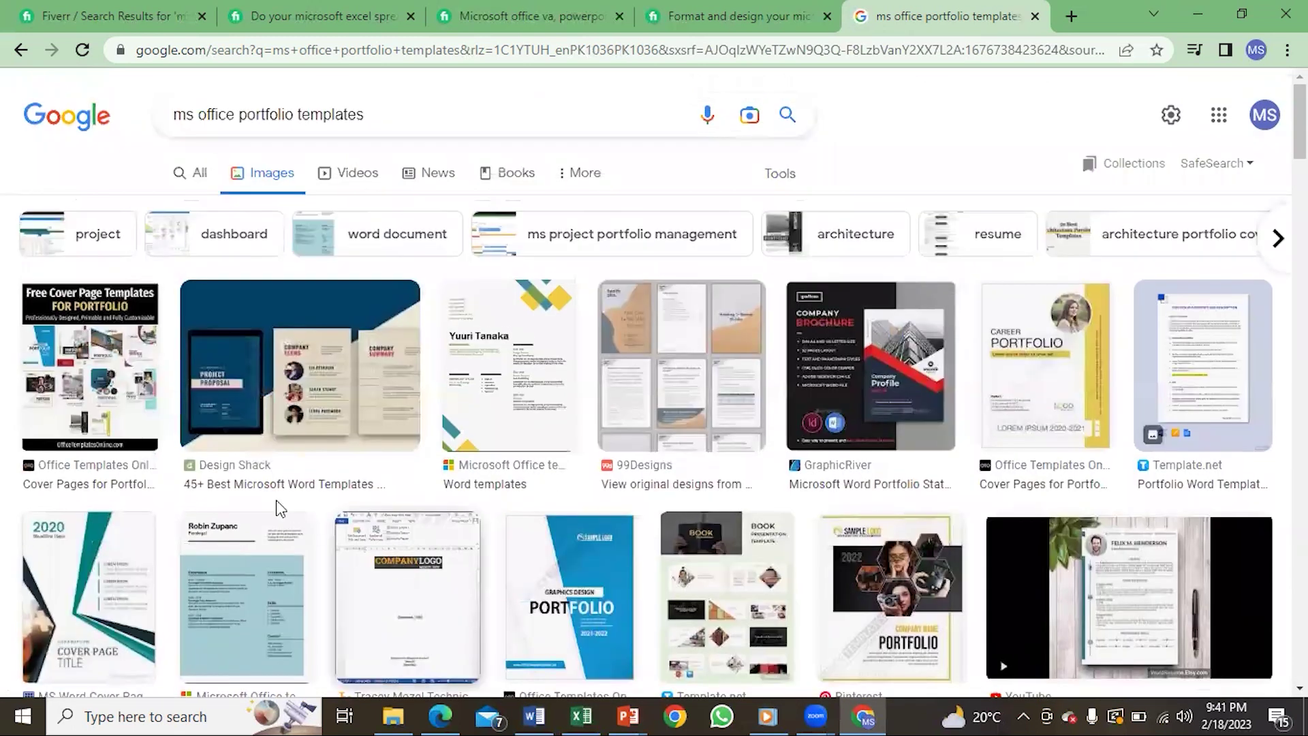
click(21, 50)
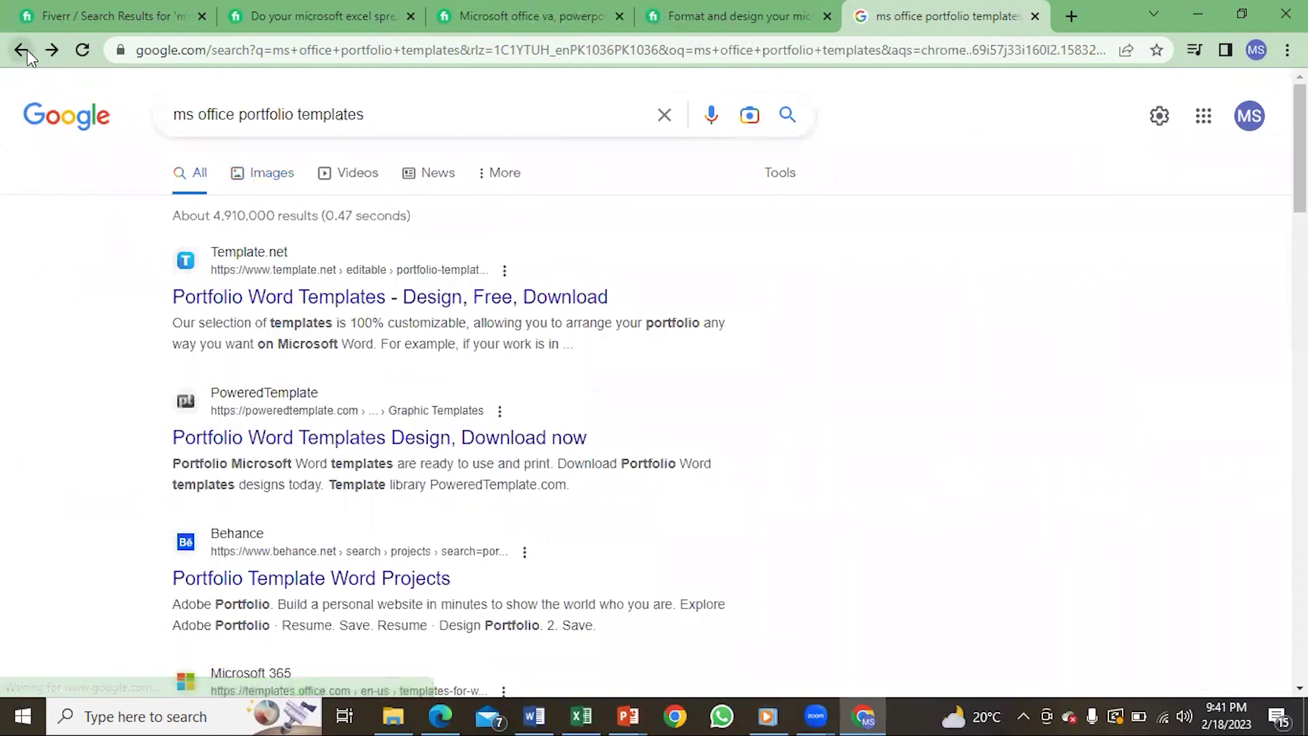
Open the PoweredTemplate Portfolio Word Templates result and scroll through its template grid.
click(475, 453)
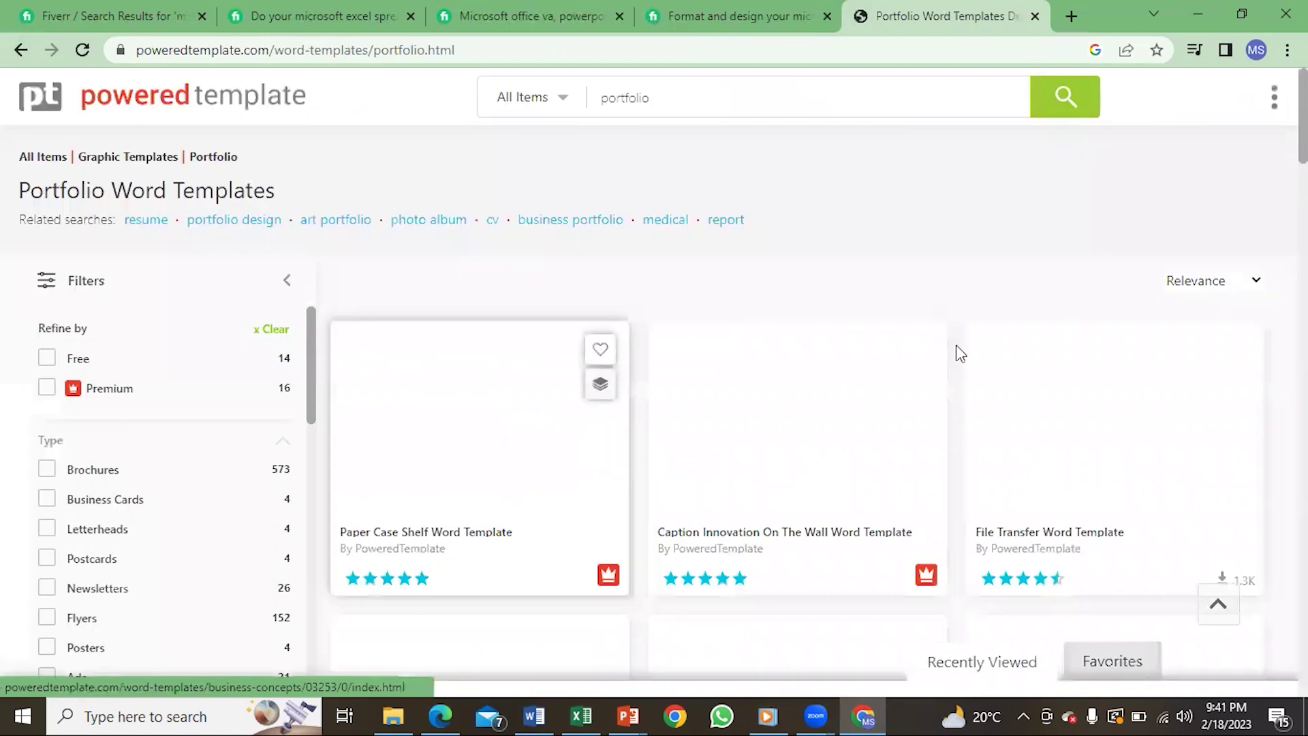
scroll(790, 410, down, 4)
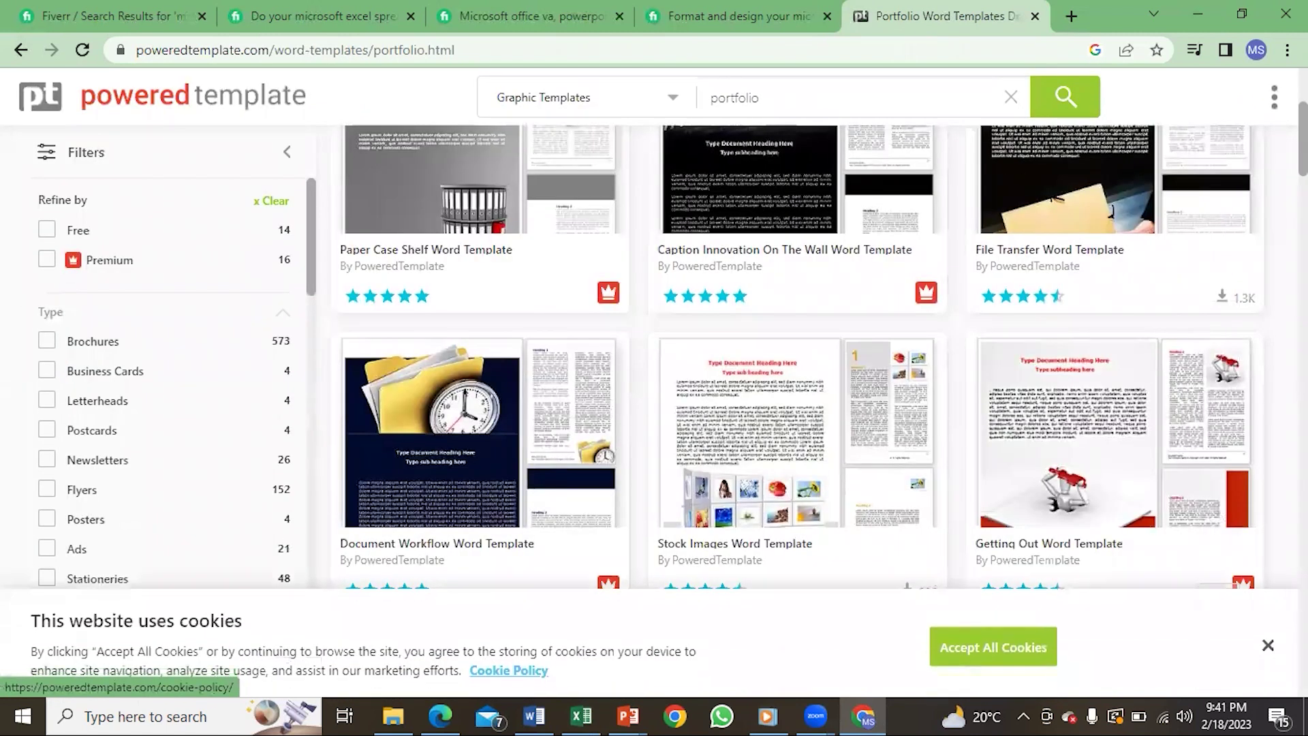
scroll(798, 354, down, 8)
scroll(675, 255, down, 2)
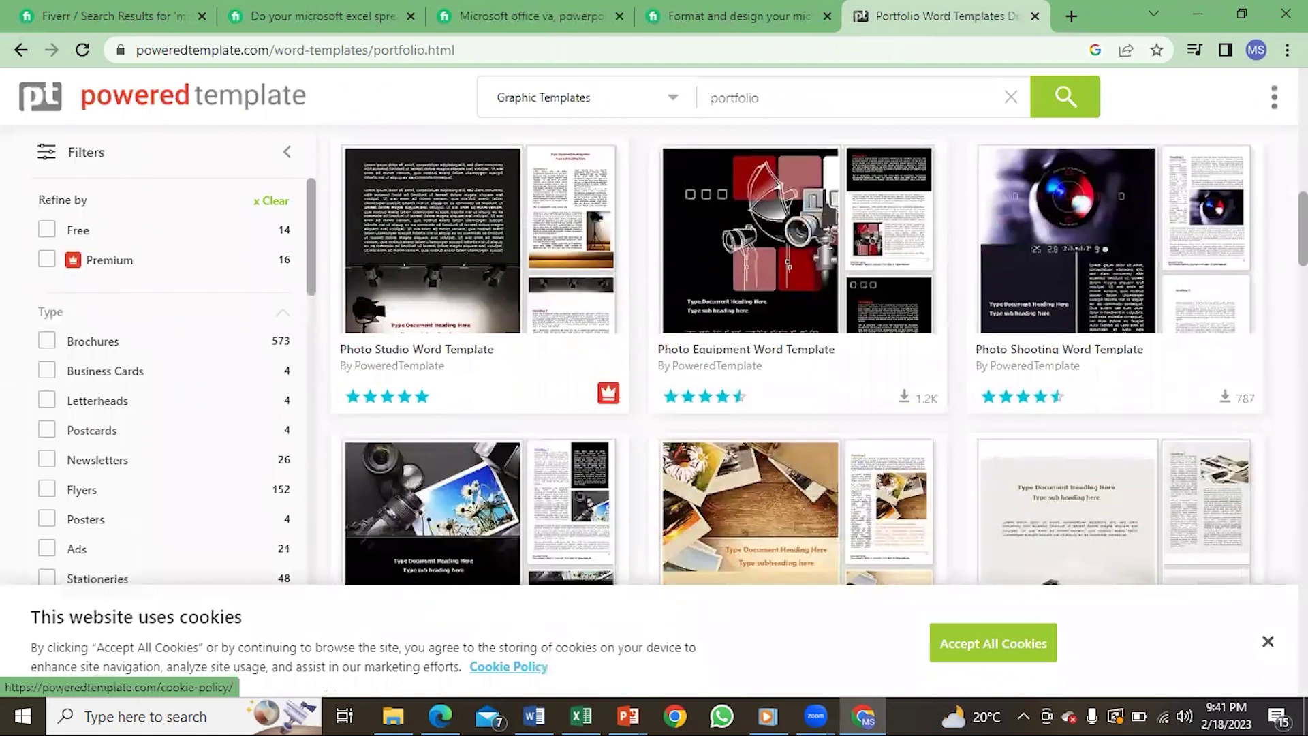
scroll(674, 257, up, 3)
scroll(675, 256, down, 10)
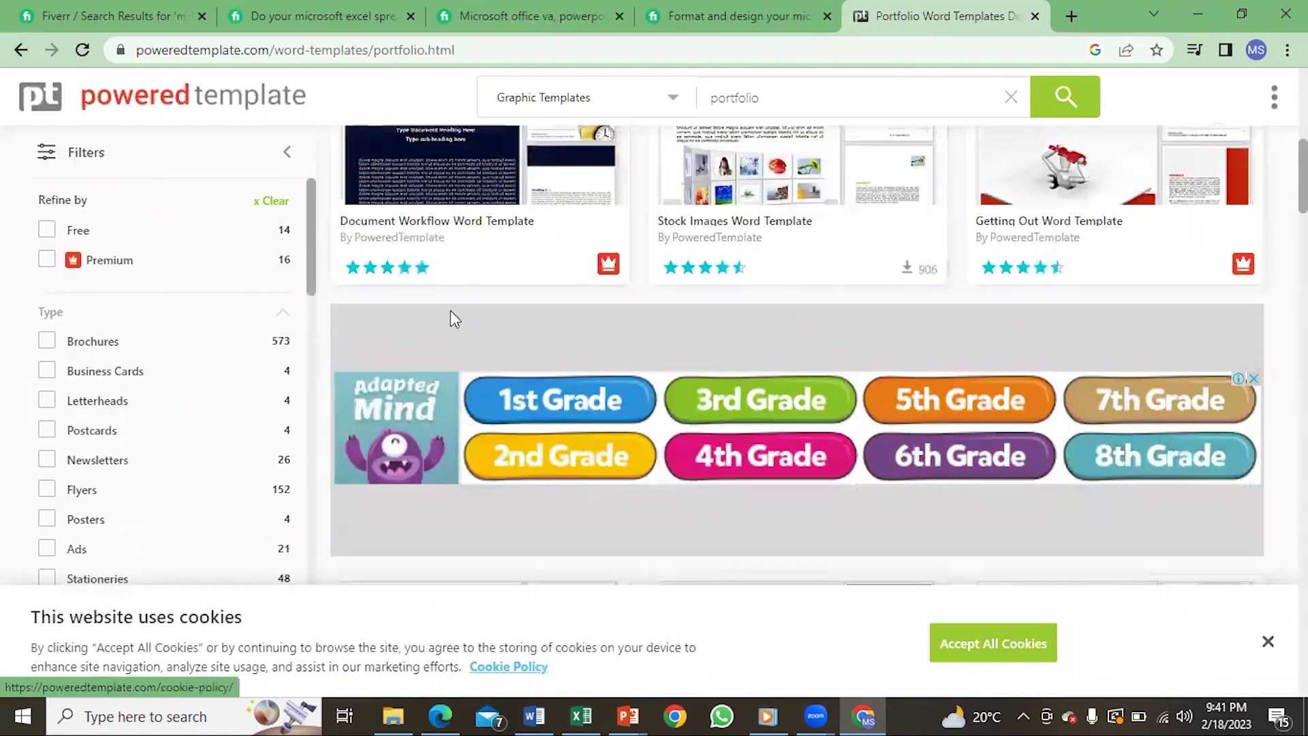
Scroll the Filters sidebar down and toggle the Cover Pages filter.
drag(312, 257, 314, 319)
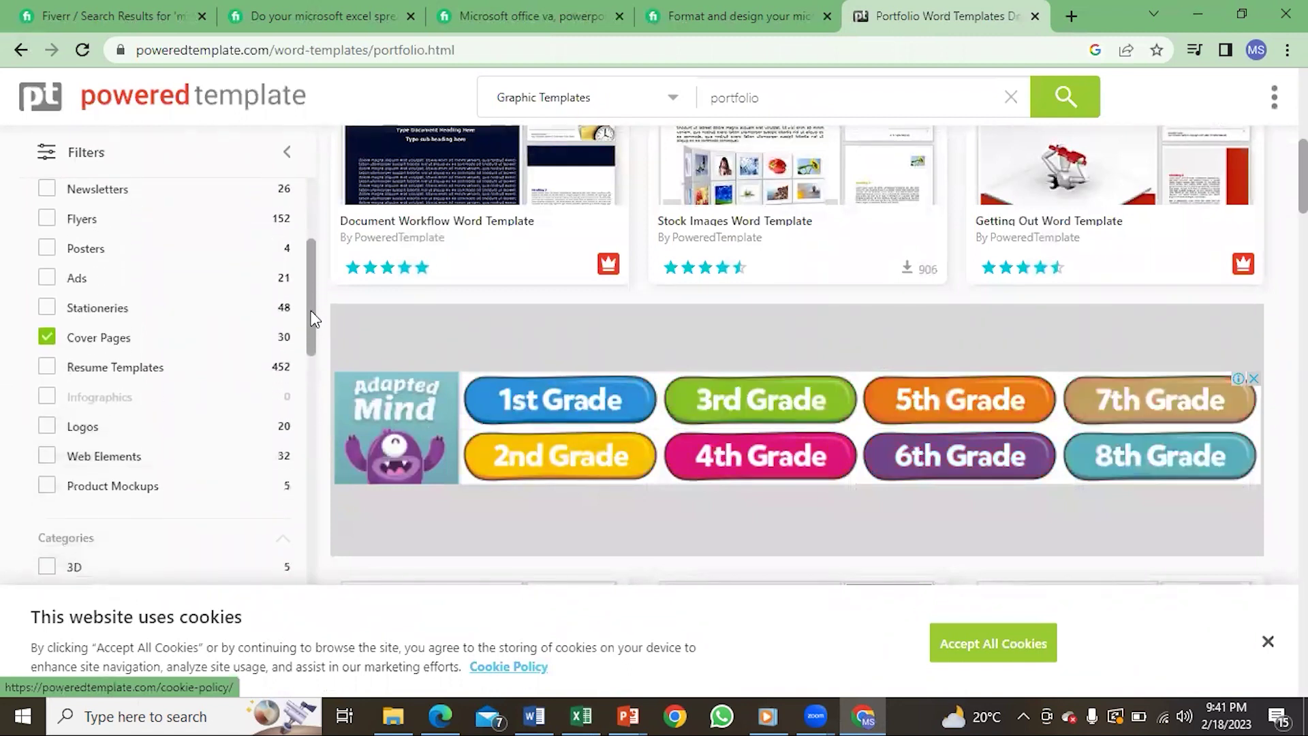
drag(312, 319, 315, 275)
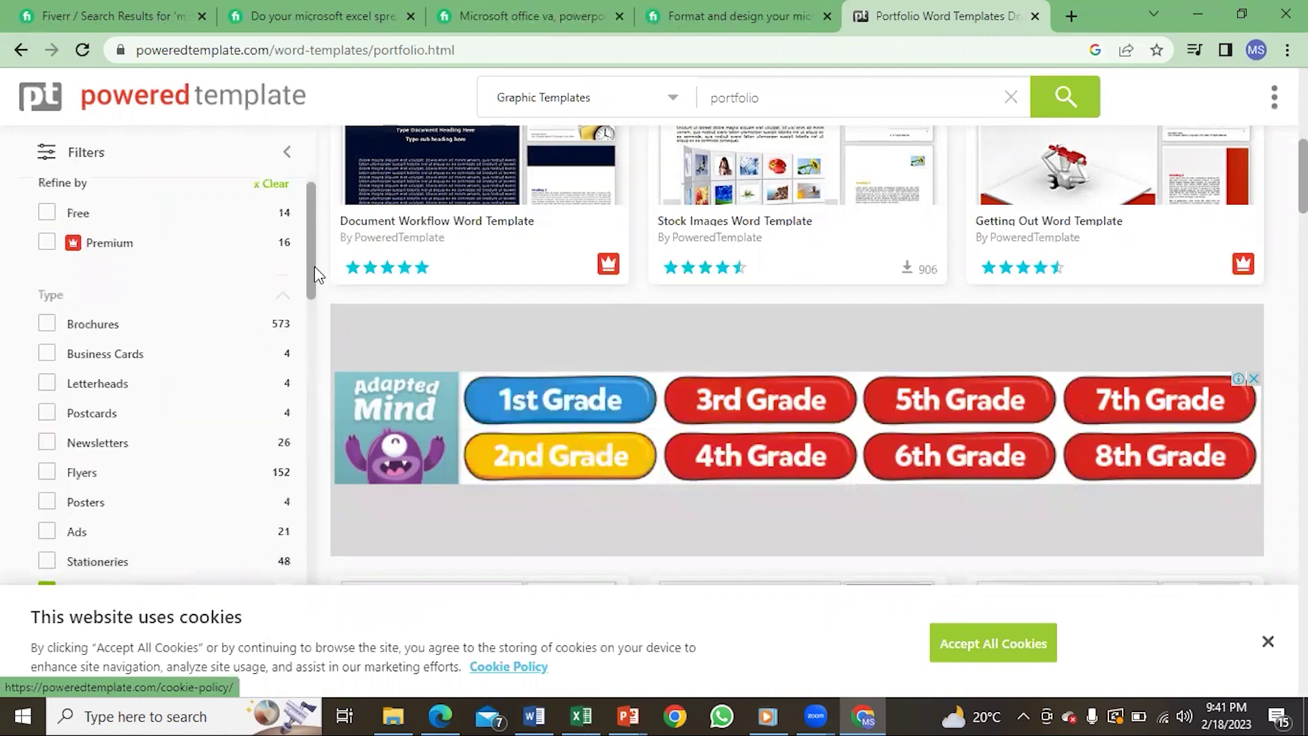
scroll(314, 282, down, 3)
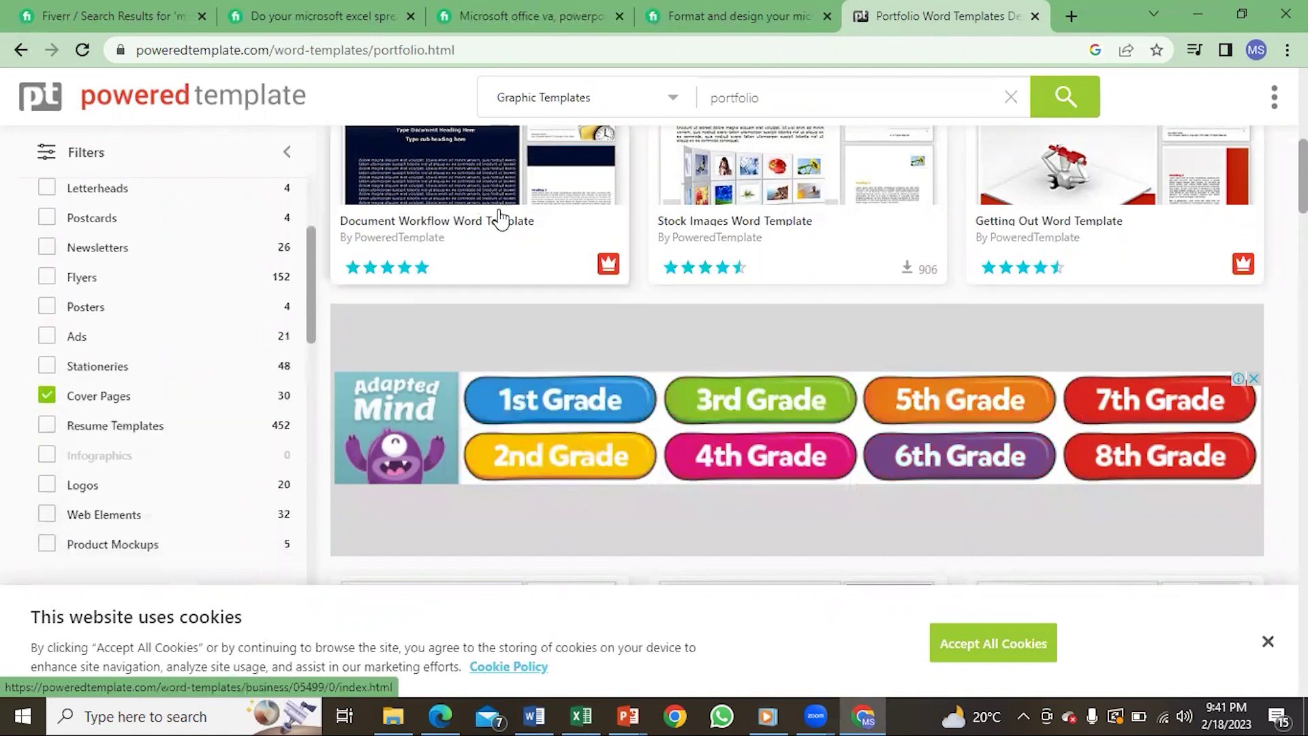
click(48, 397)
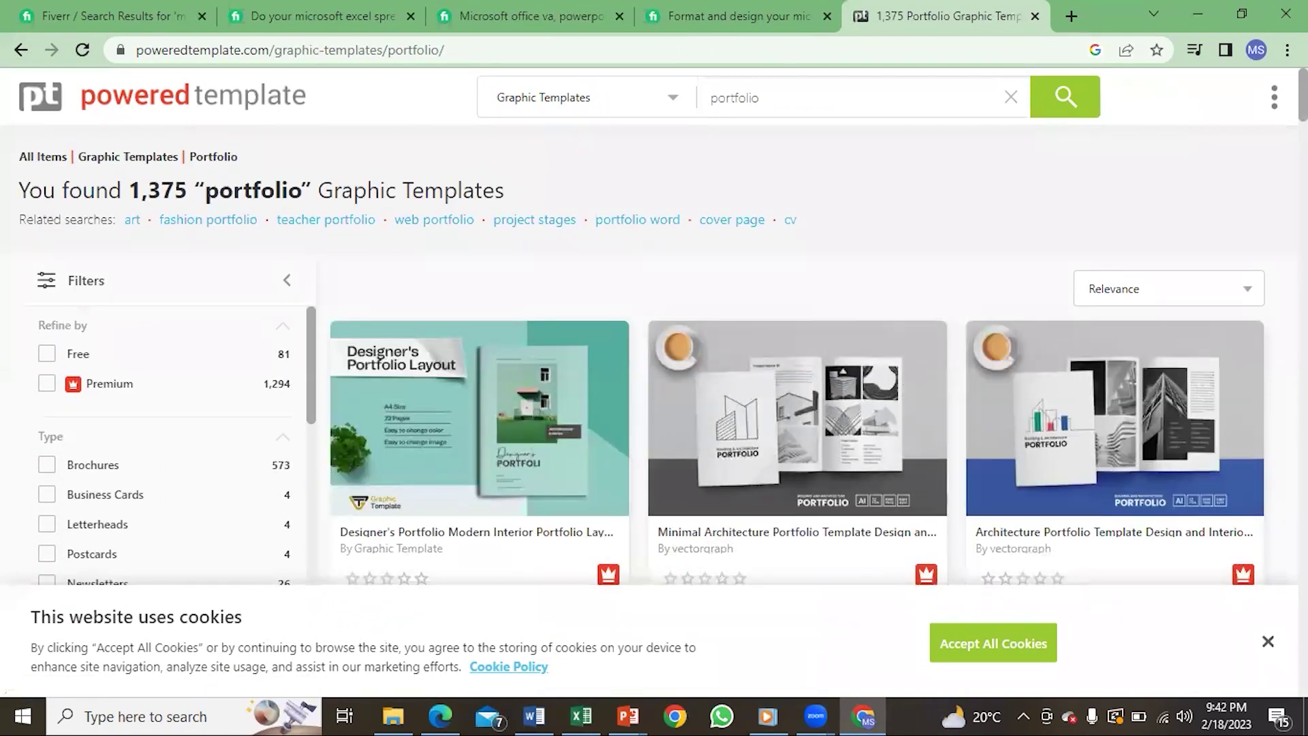
Scroll through the 1,375 portfolio templates, then move the Filters sidebar to Categories.
scroll(797, 354, down, 5)
scroll(797, 355, up, 2)
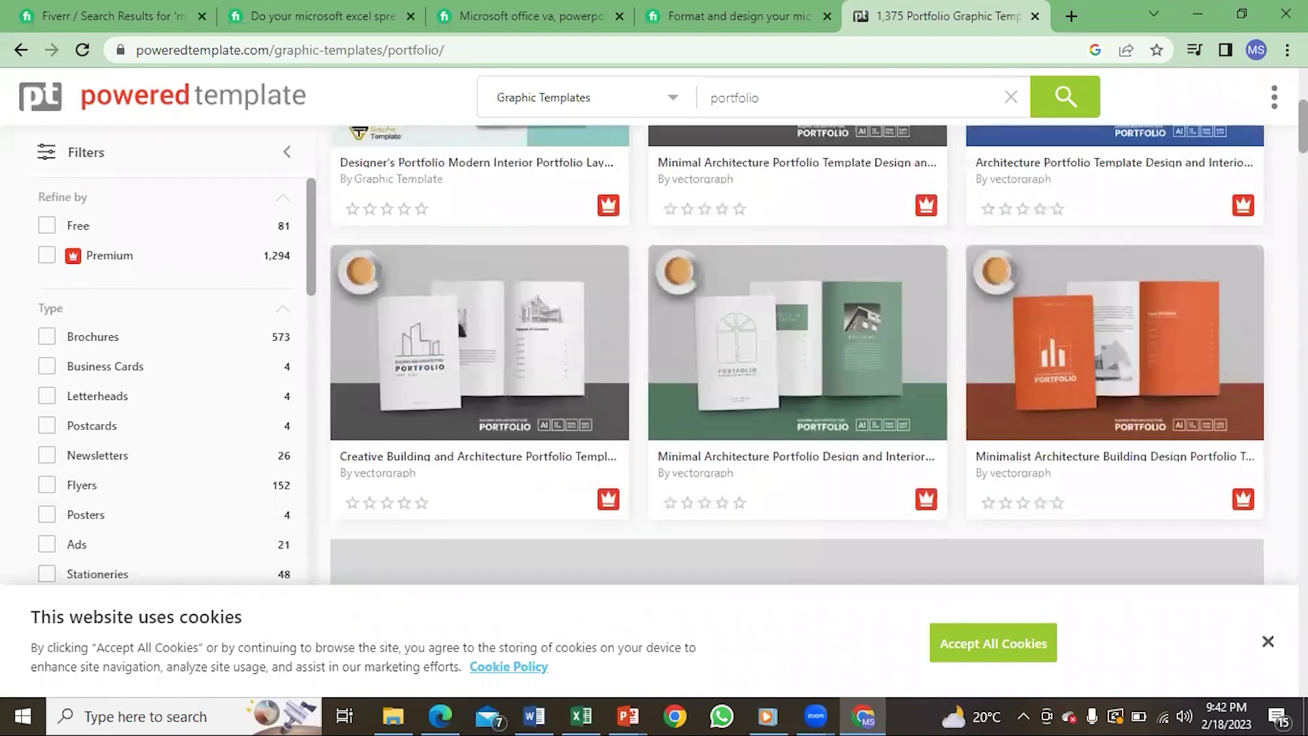
scroll(798, 354, up, 4)
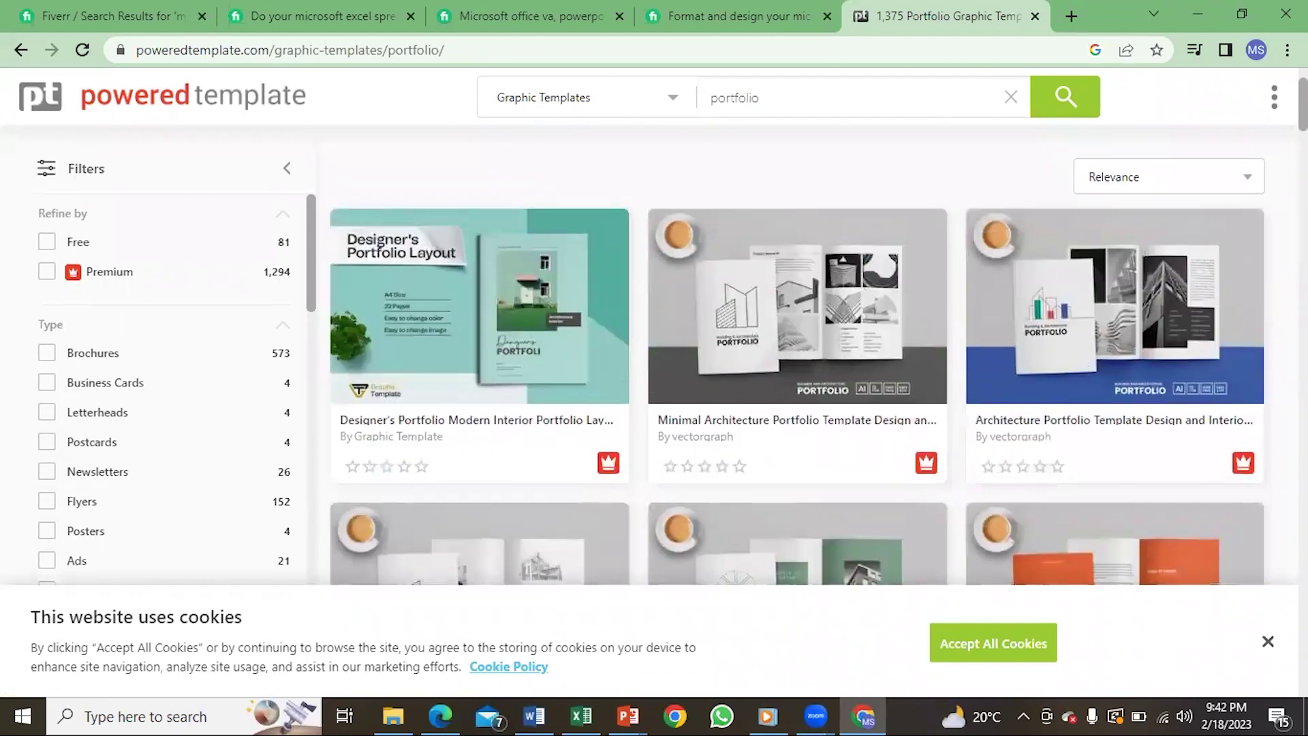
scroll(797, 355, down, 2)
scroll(797, 355, down, 6)
scroll(798, 355, down, 3)
scroll(797, 355, down, 1)
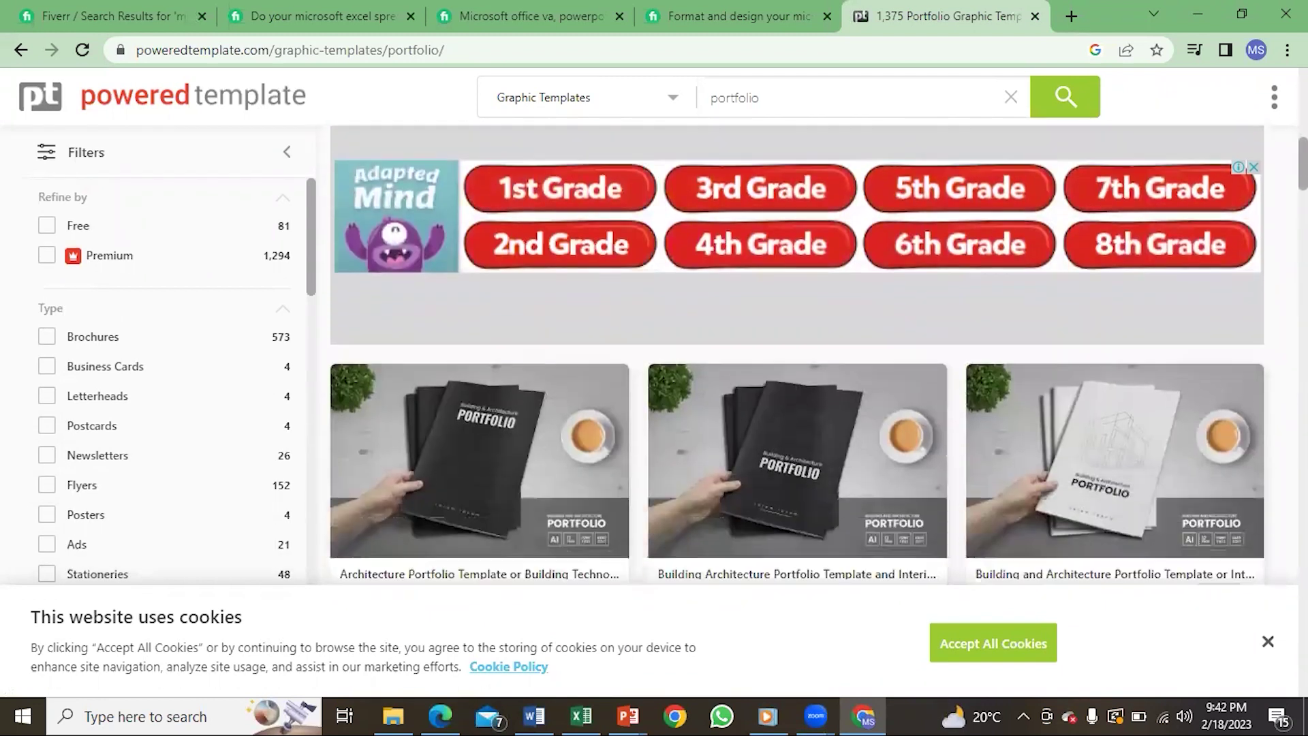
scroll(1267, 249, down, 5)
scroll(1268, 250, down, 4)
scroll(1268, 249, down, 2)
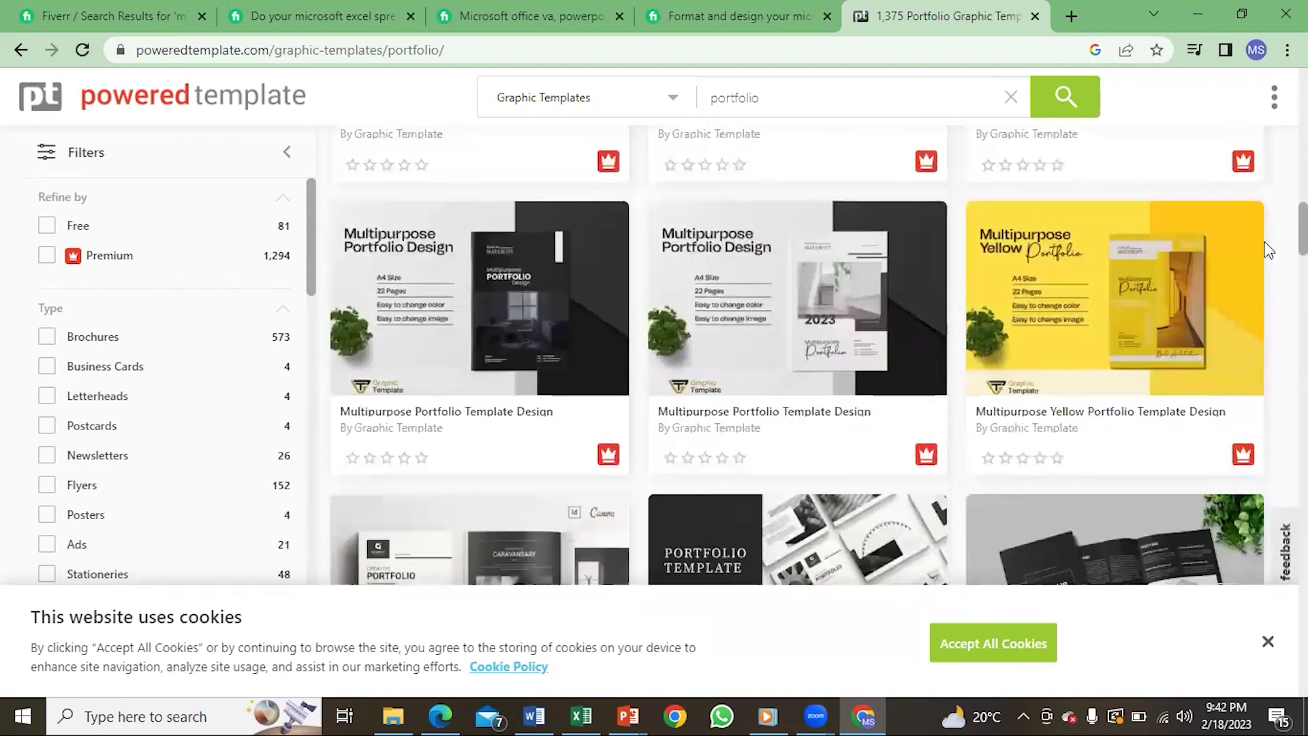
scroll(1267, 249, down, 1)
scroll(1268, 249, down, 5)
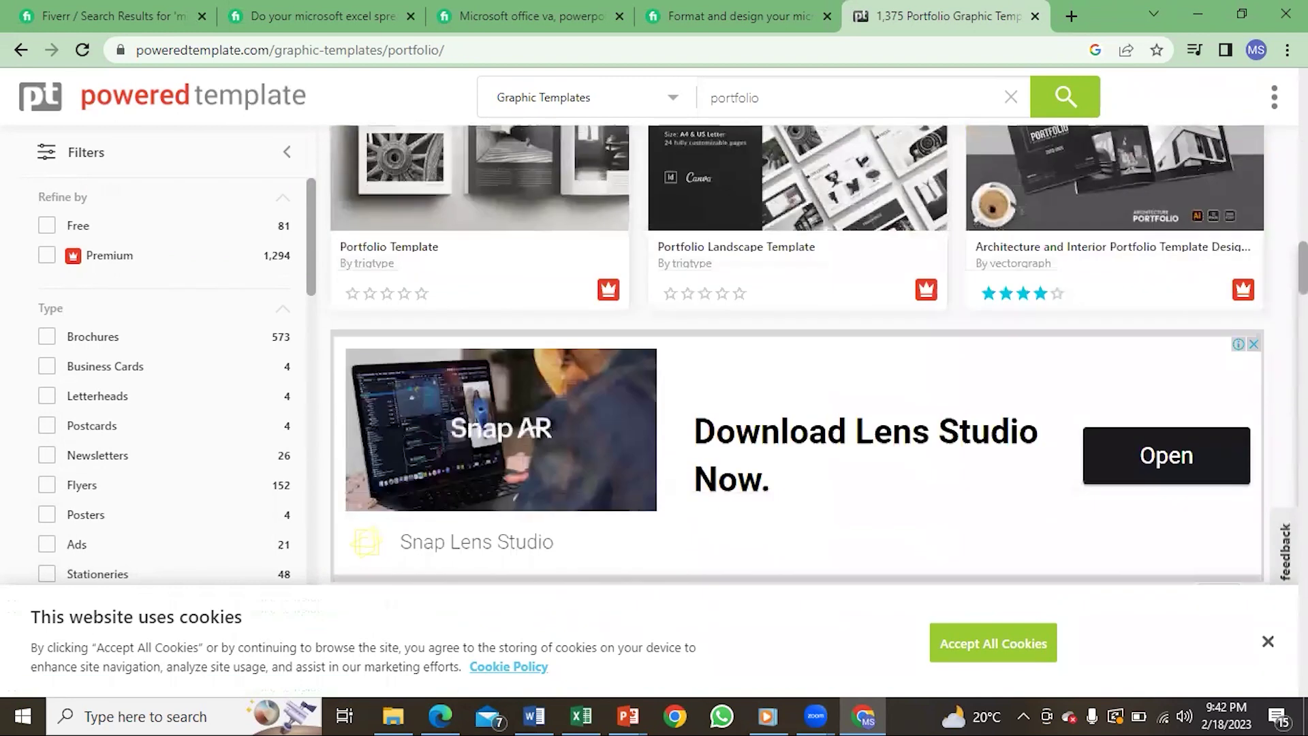
scroll(797, 355, up, 1)
scroll(797, 354, up, 1)
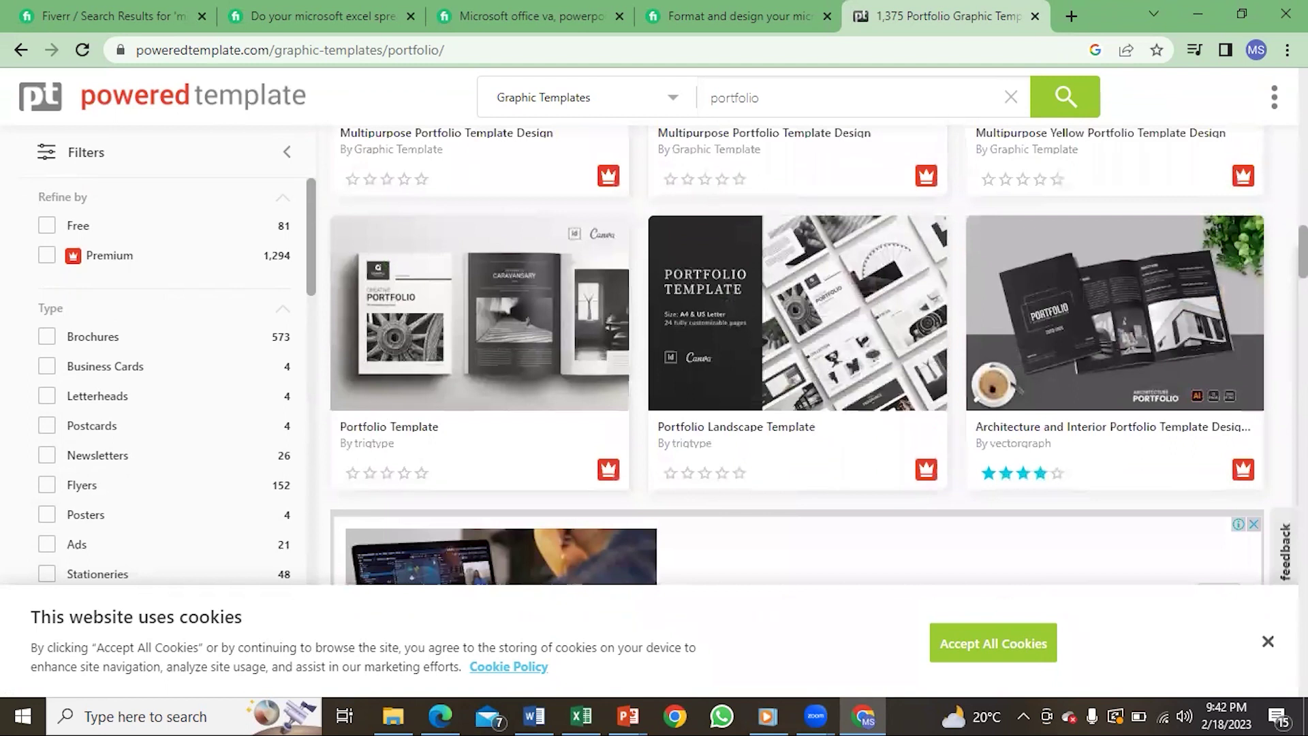
scroll(797, 355, up, 1)
scroll(797, 354, down, 1)
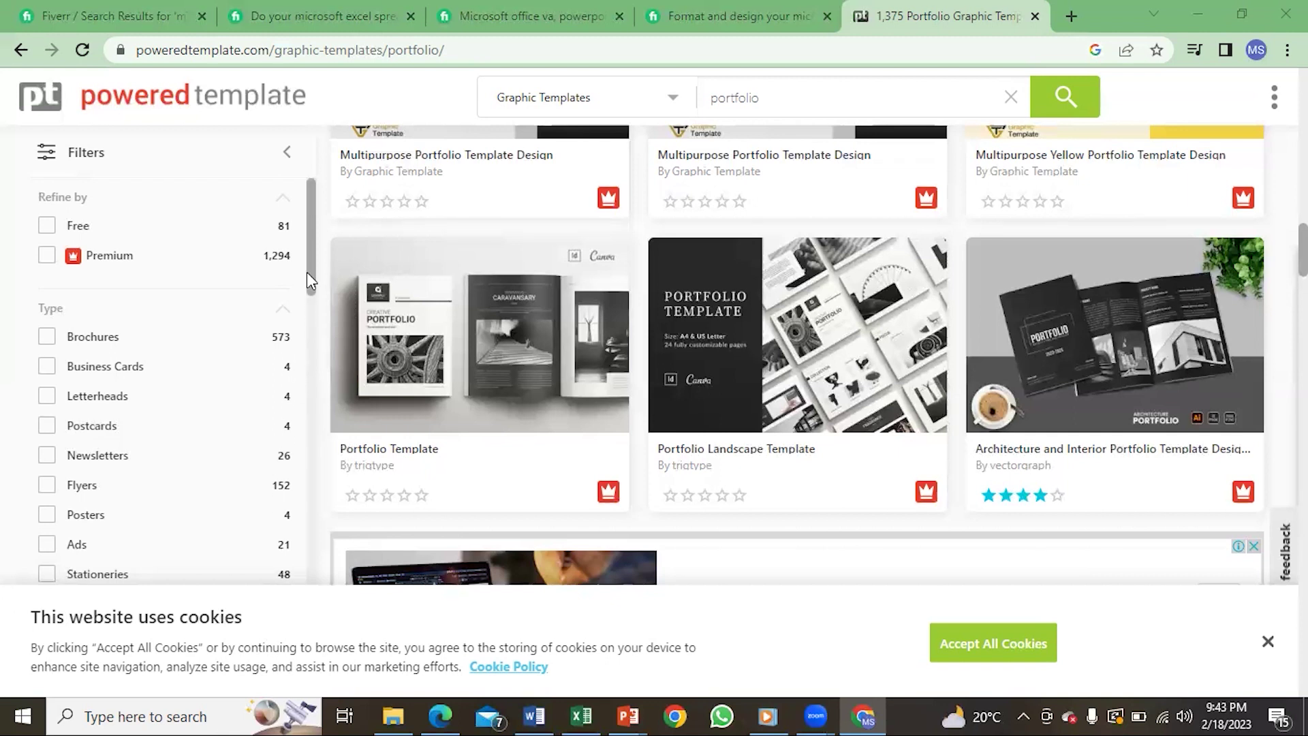
scroll(311, 333, down, 5)
scroll(309, 369, down, 2)
scroll(310, 396, down, 1)
mouse_move(309, 416)
mouse_down()
mouse_move(308, 534)
mouse_move(342, 427)
mouse_move(340, 355)
mouse_up()
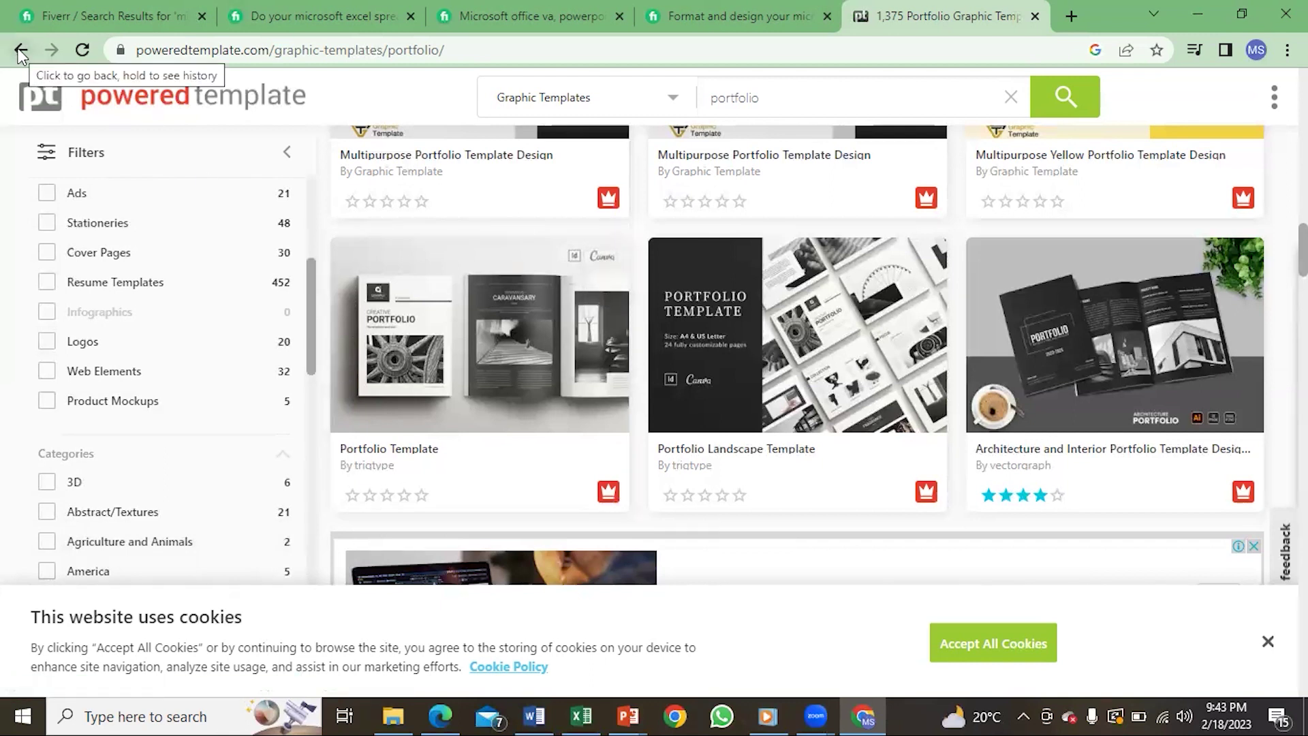
Filter to Resume Templates and open the CV Portfolio Resume Template's details.
click(140, 282)
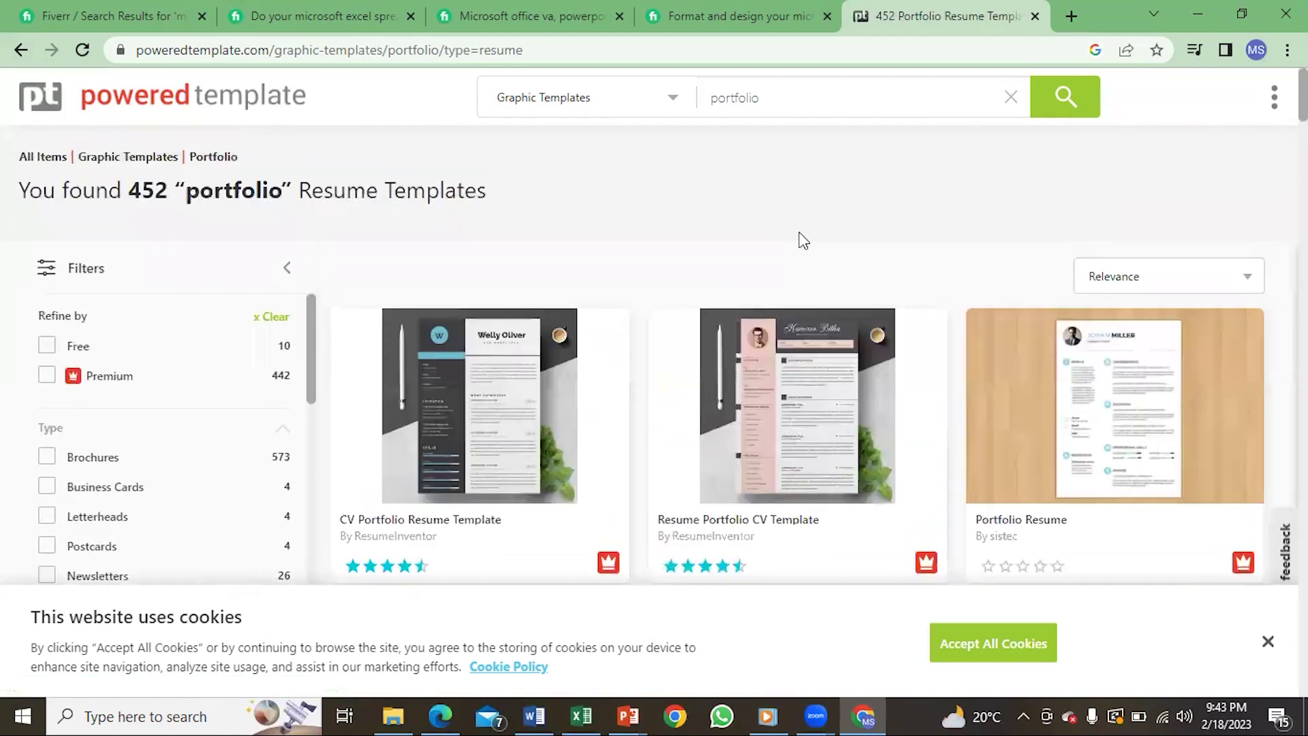
click(569, 467)
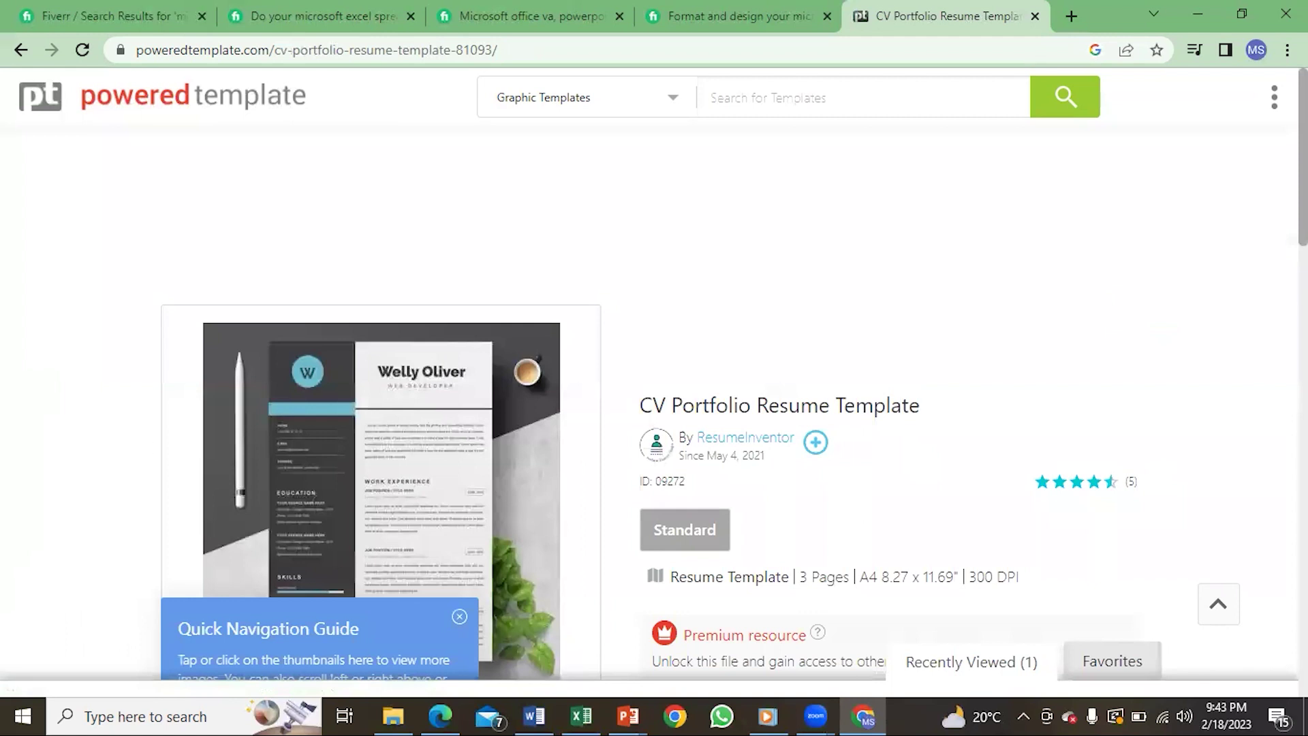
scroll(879, 464, down, 3)
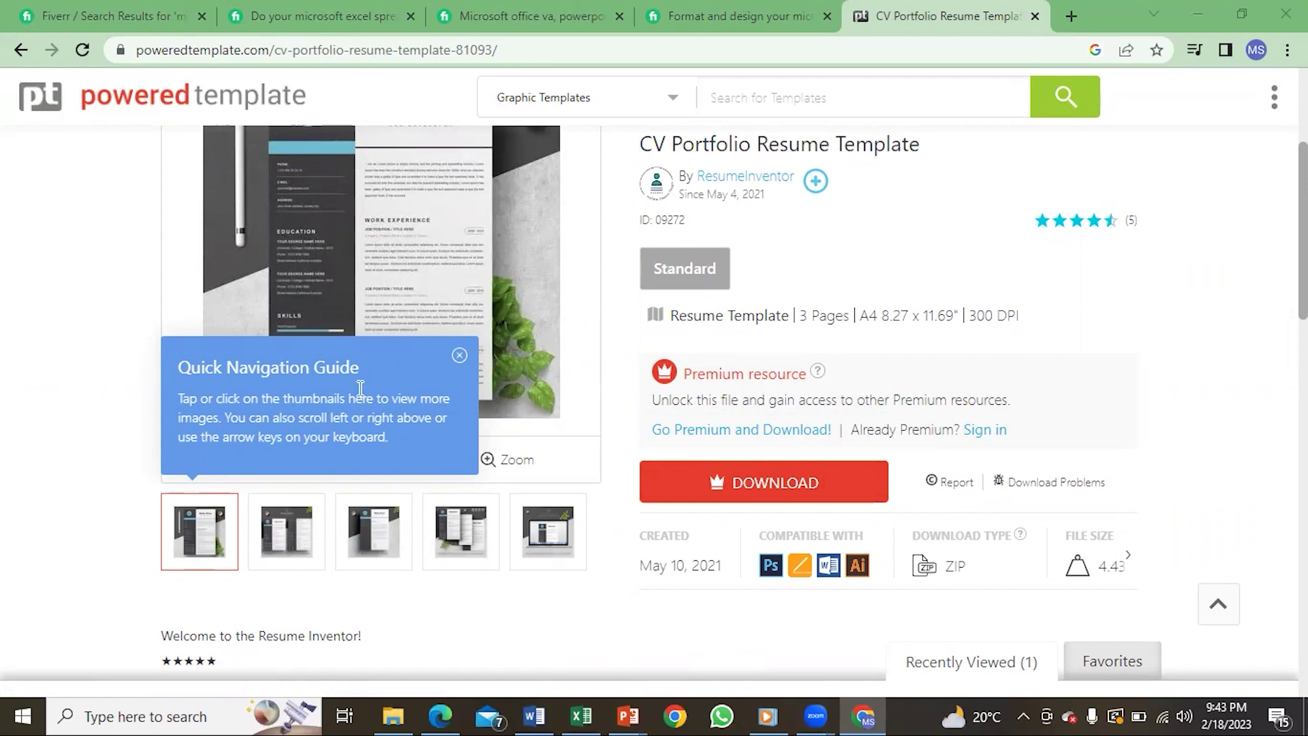
Try downloading the CV Portfolio Resume Template, then go back from the membership page.
click(718, 480)
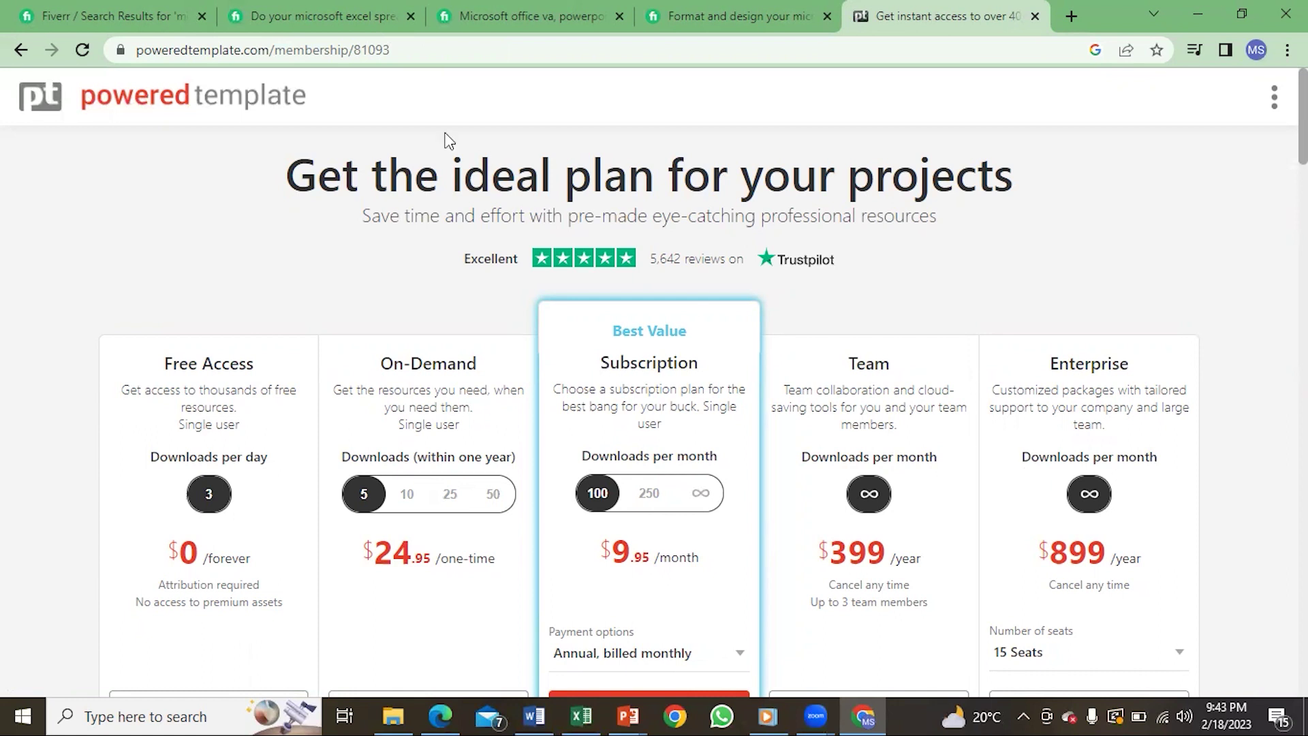
click(18, 50)
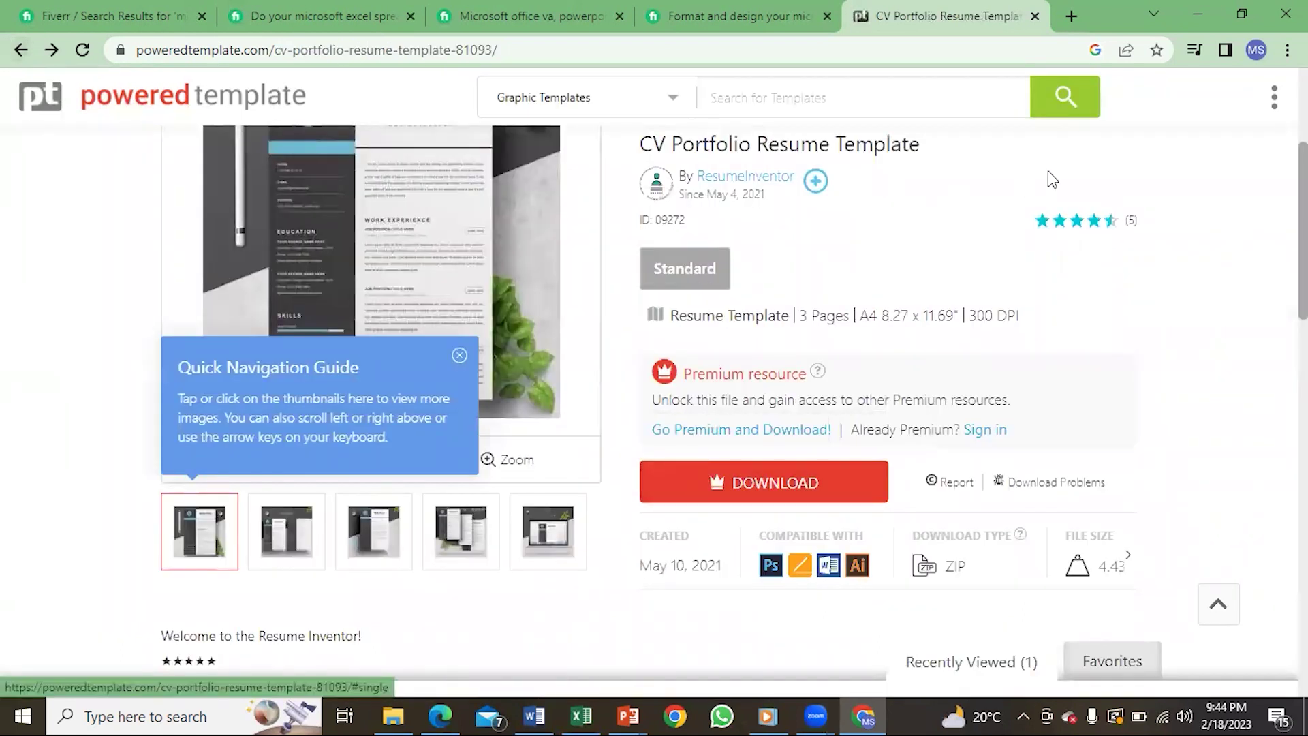
scroll(654, 381, up, 2)
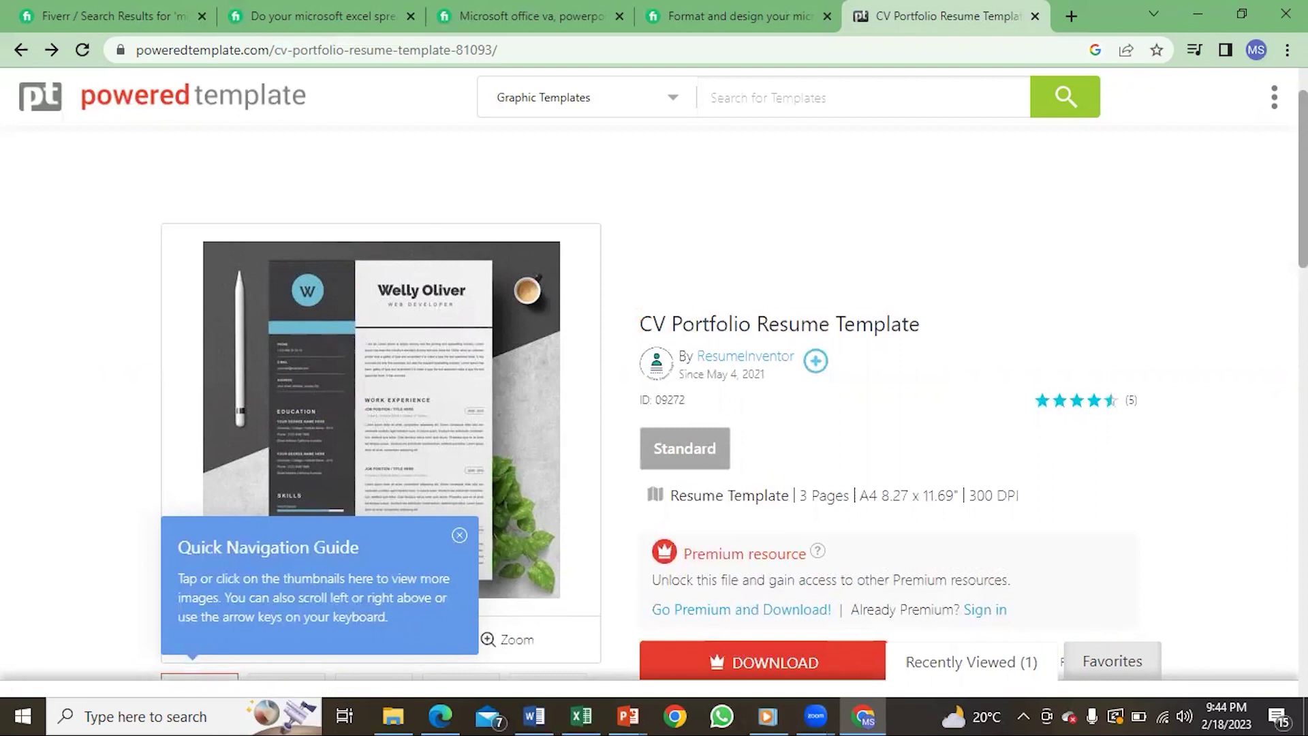
Glance at the Fiverr Word-formatting gig, then go back three pages to Google's results.
click(722, 16)
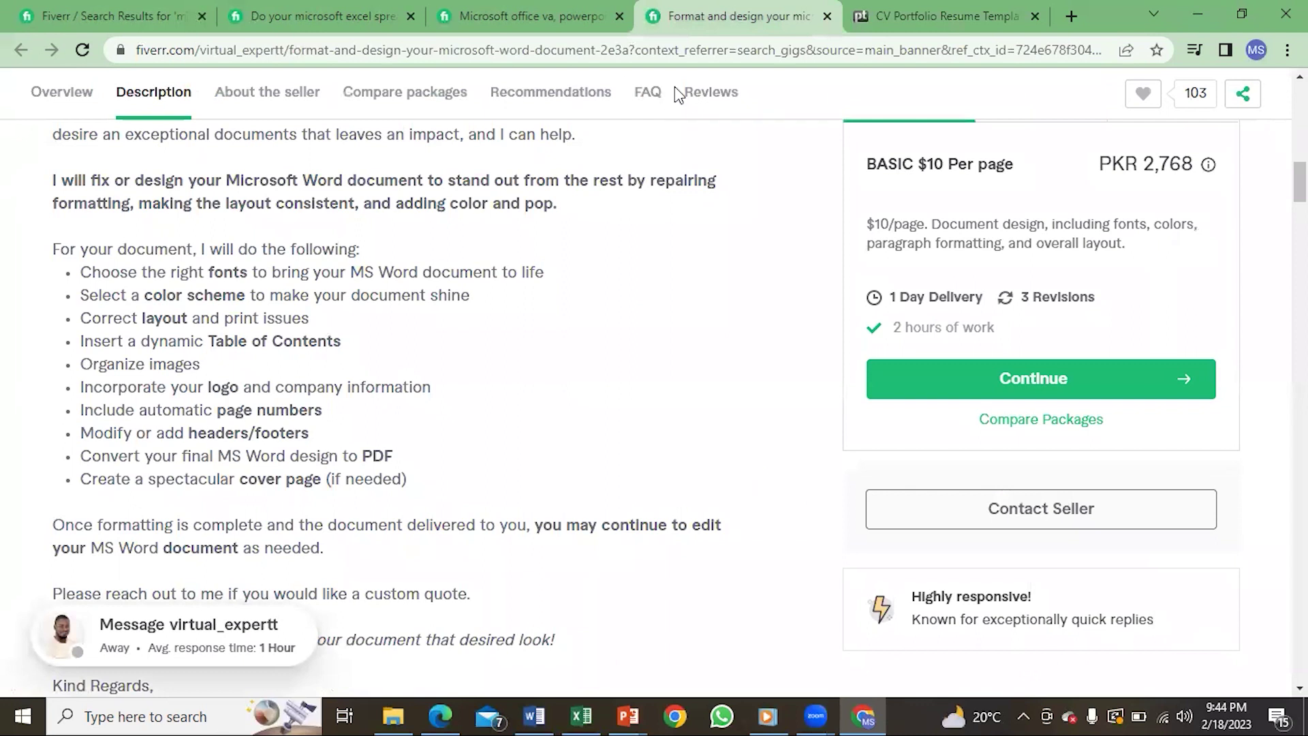
click(899, 16)
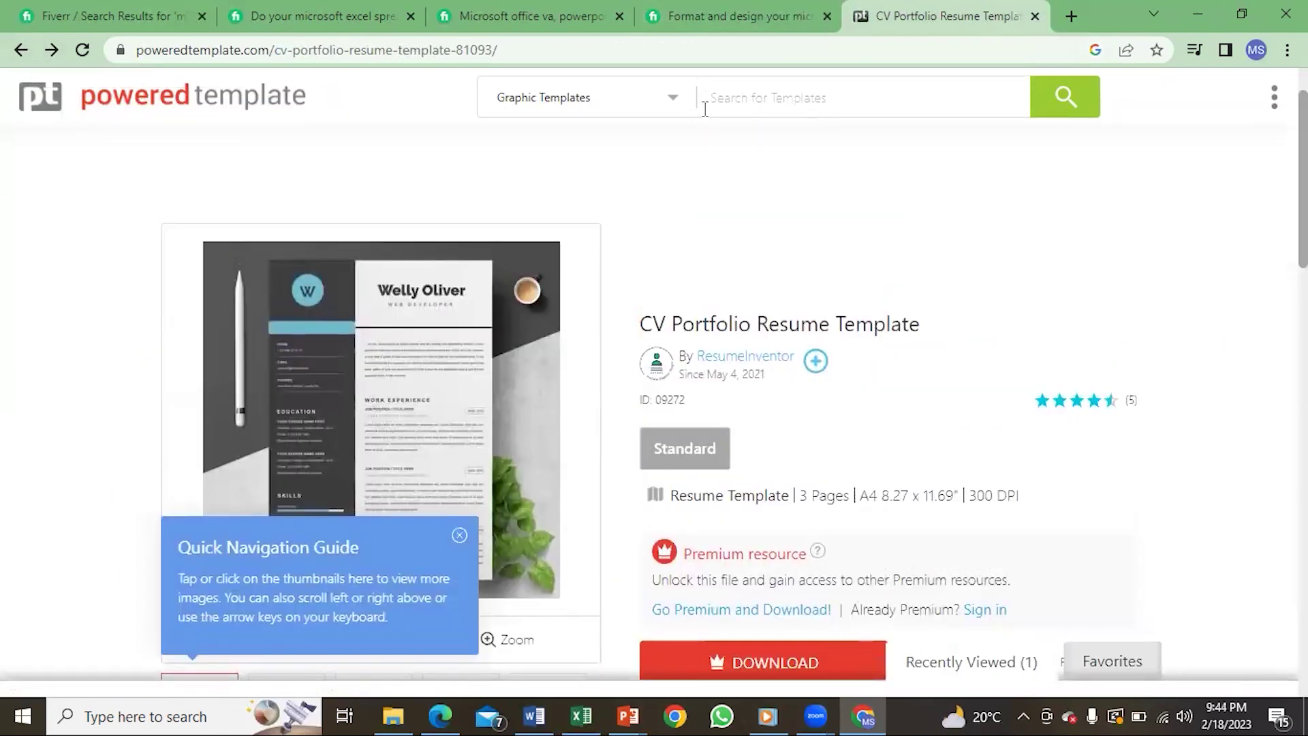
click(21, 50)
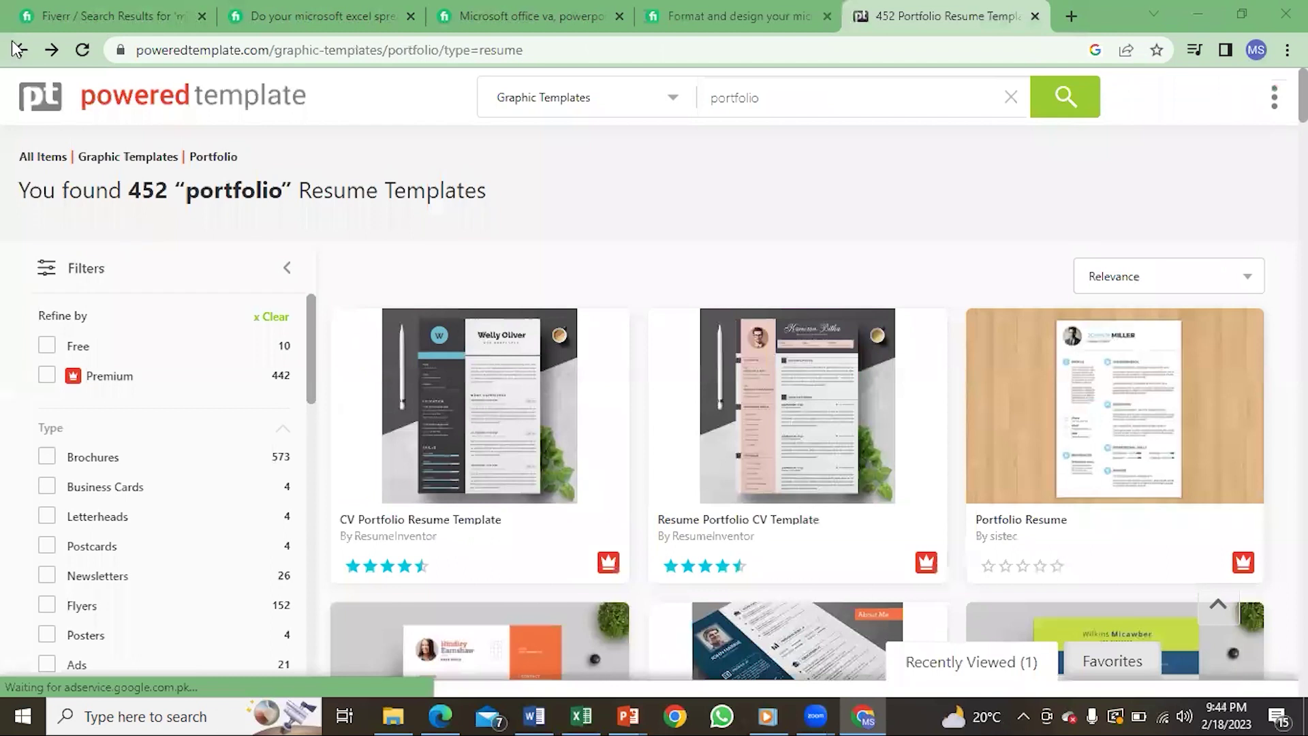
click(17, 49)
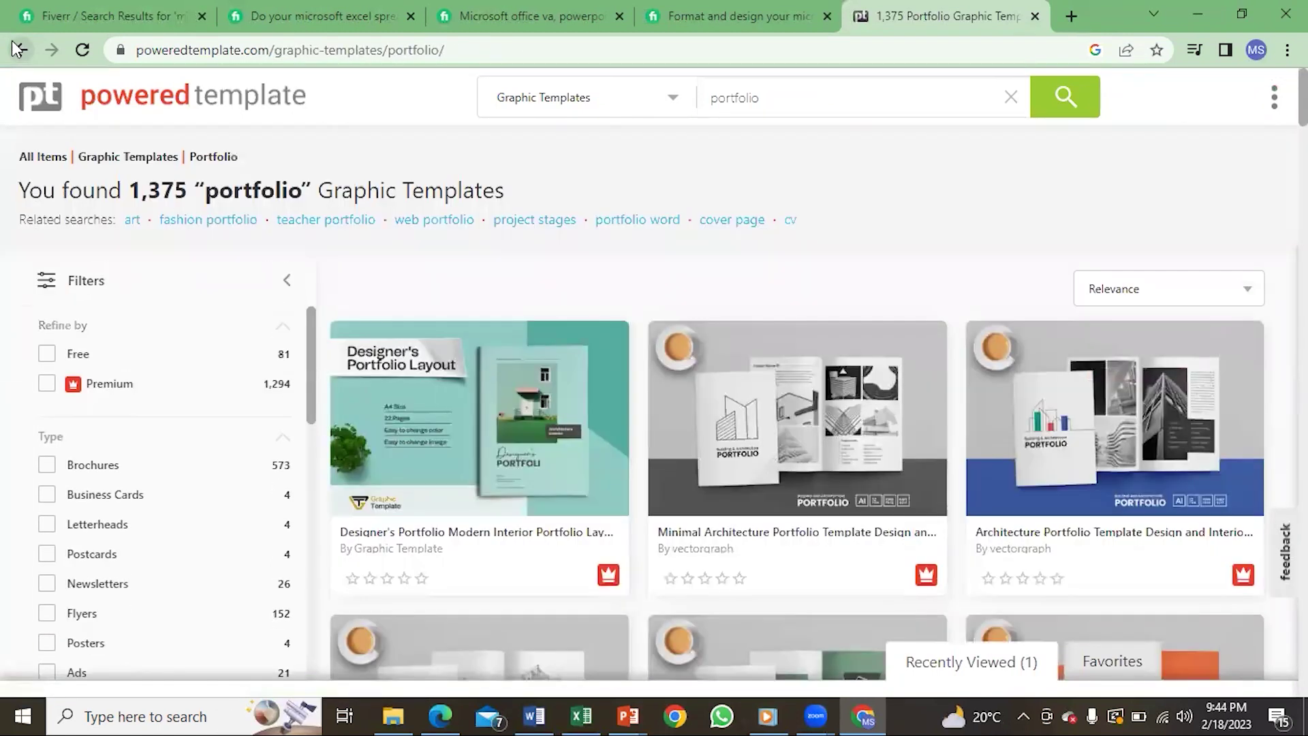
click(17, 49)
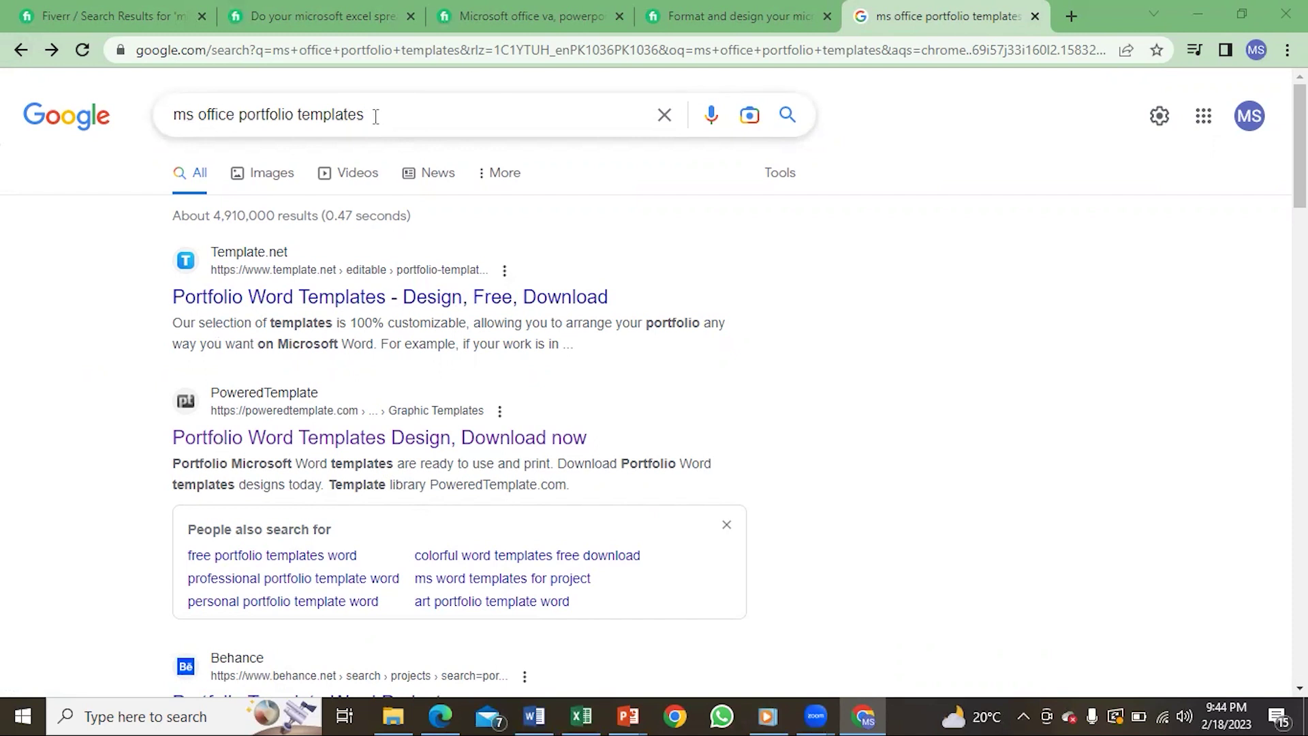
Replace 'office' with 'excel' to search 'ms excel portfolio templates'.
click(236, 118)
key(BackSpace)
key(BackSpace)
key(BackSpace)
key(BackSpace)
key(BackSpace)
key(BackSpace)
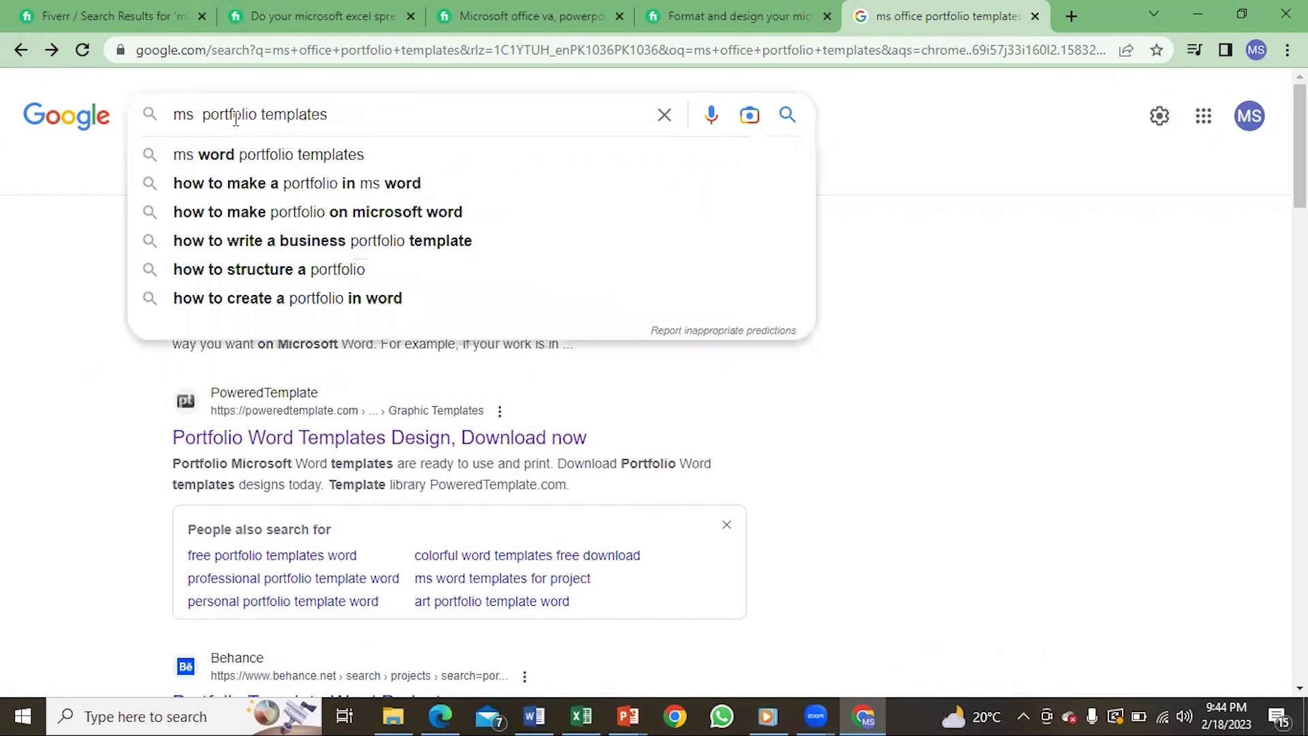
text(excel)
key(Return)
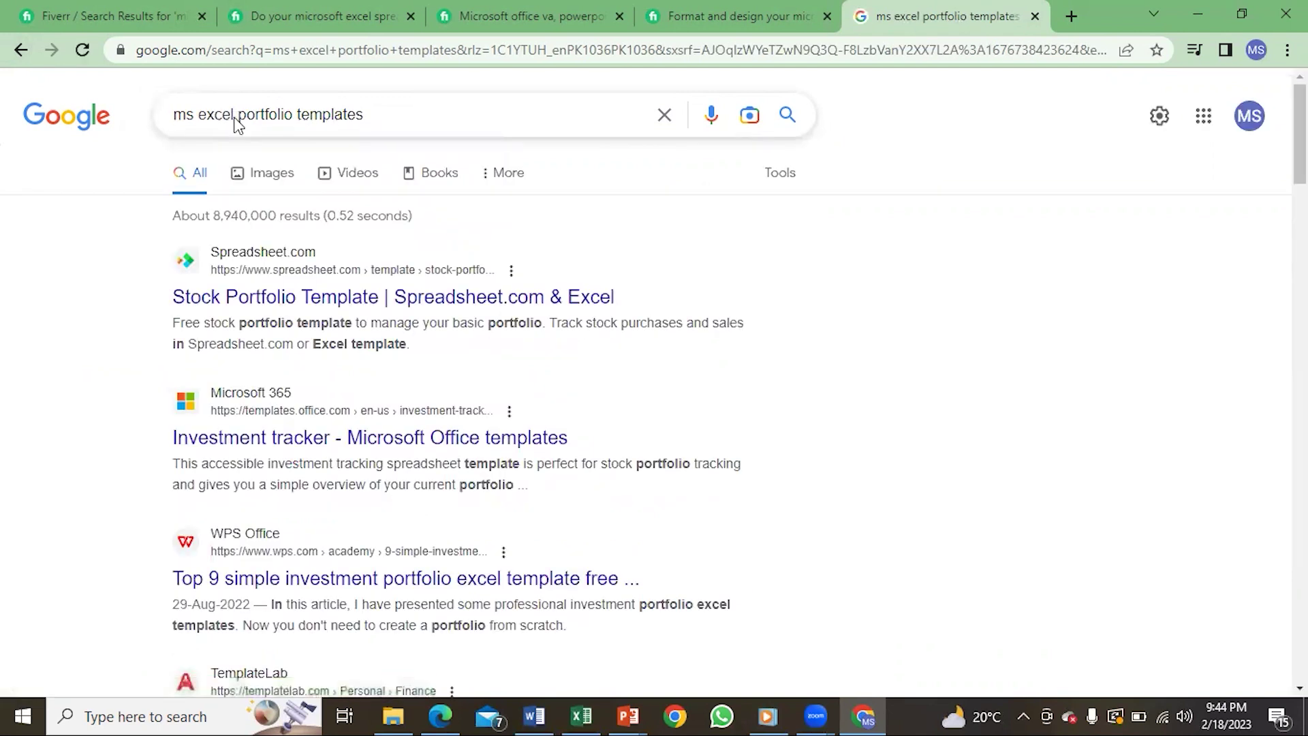
click(270, 179)
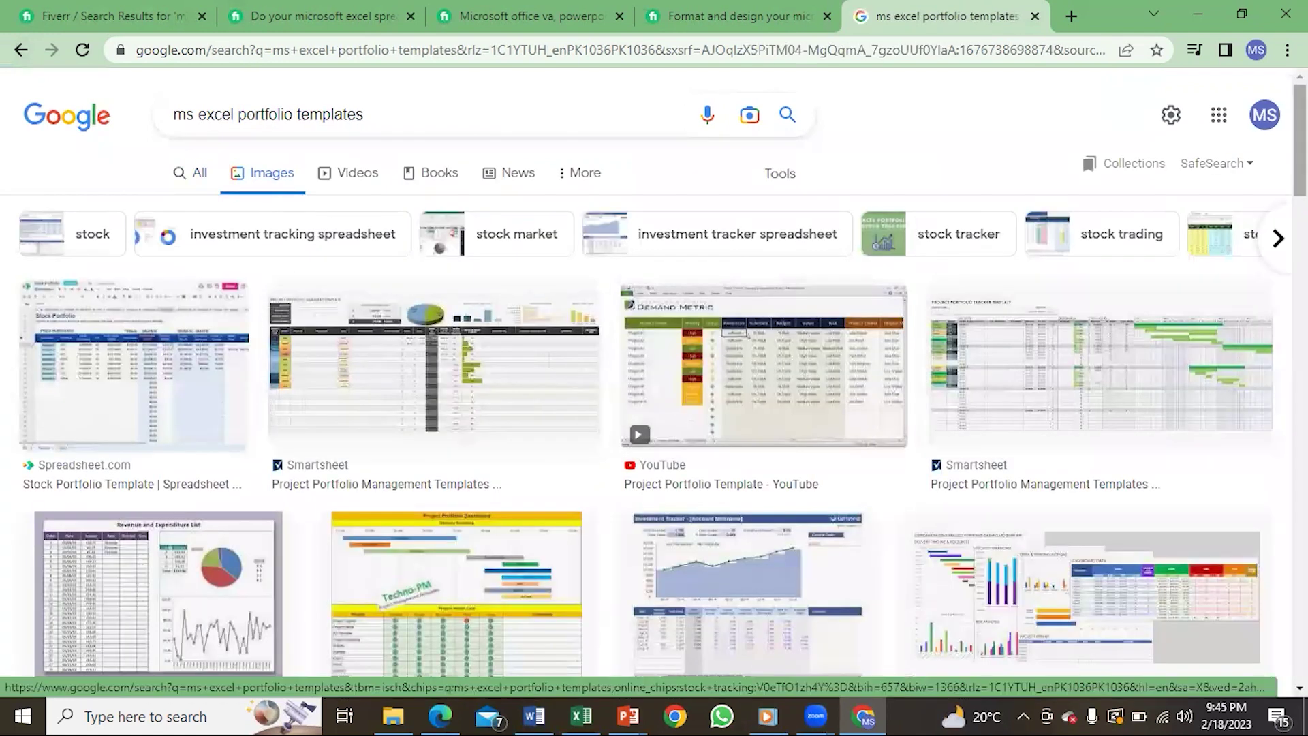
scroll(1027, 347, down, 5)
scroll(654, 408, down, 3)
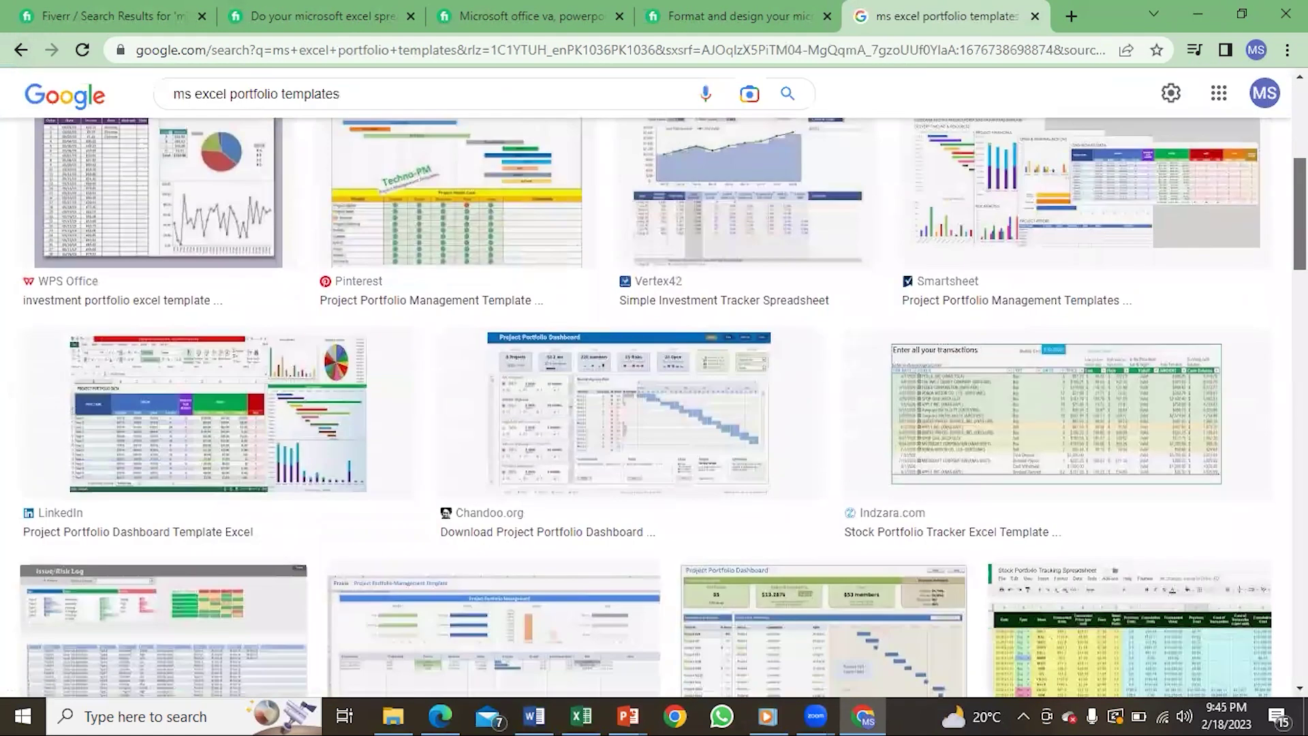
scroll(654, 409, down, 4)
scroll(654, 409, down, 3)
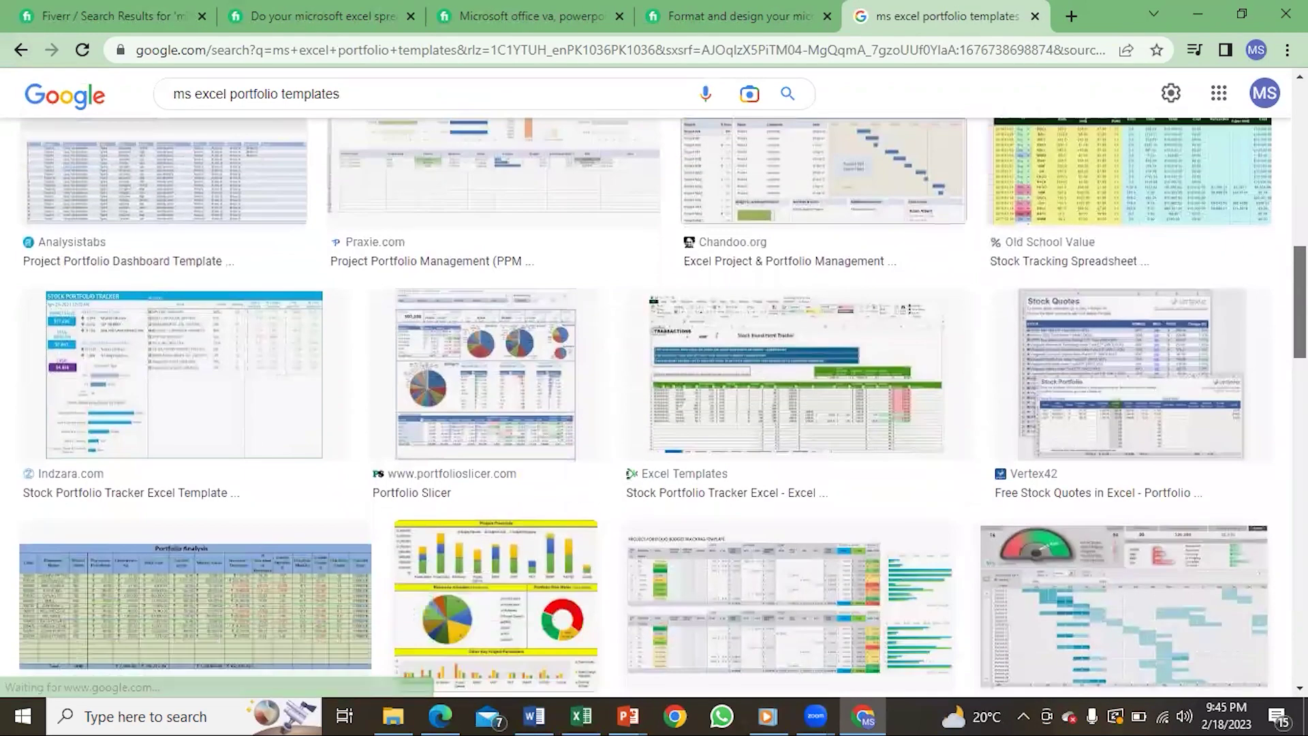
scroll(654, 409, down, 3)
scroll(654, 409, down, 3)
scroll(654, 409, down, 2)
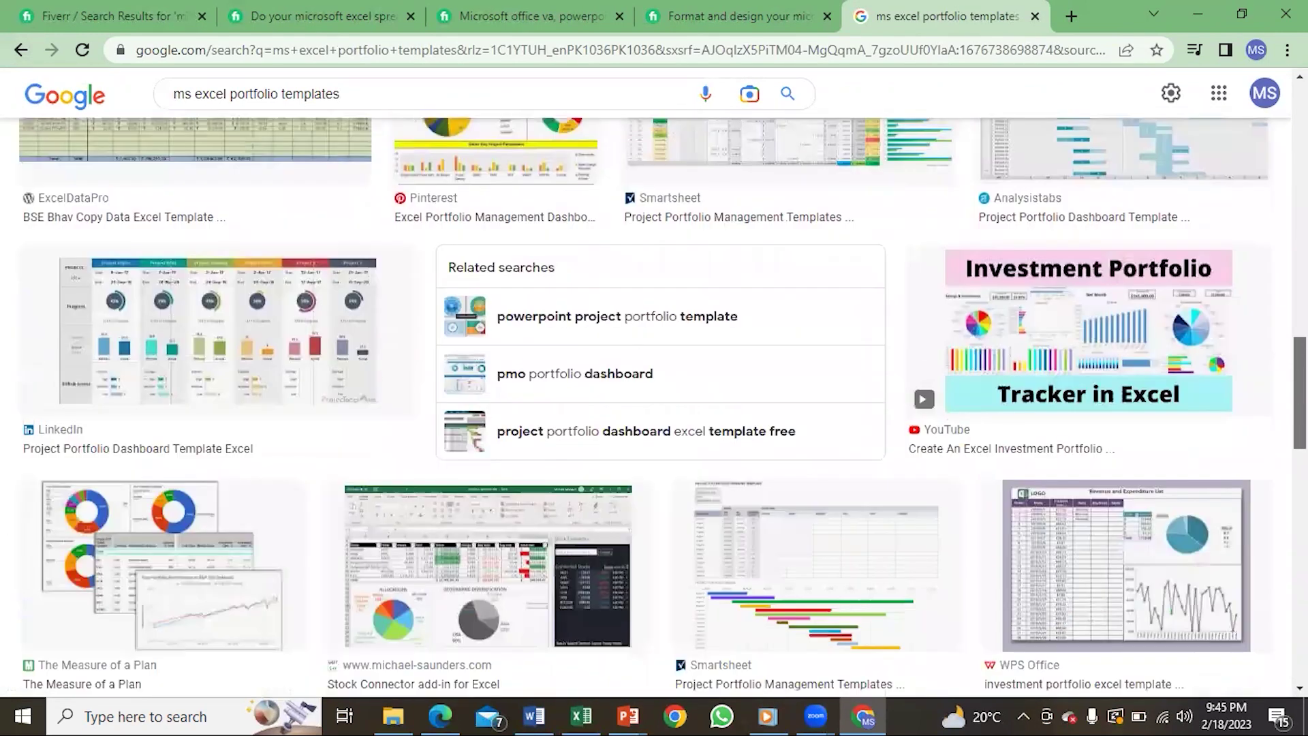
scroll(655, 409, down, 2)
scroll(654, 410, down, 3)
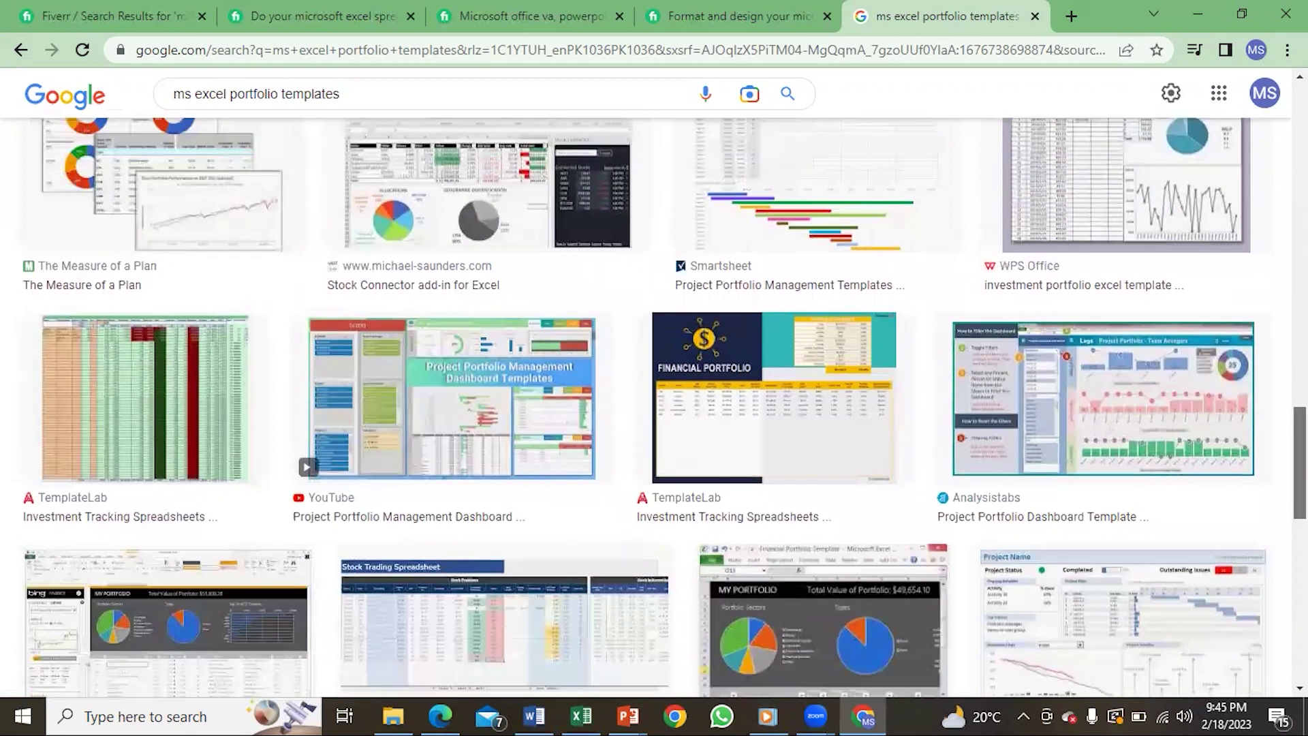
scroll(654, 409, down, 6)
scroll(654, 409, down, 2)
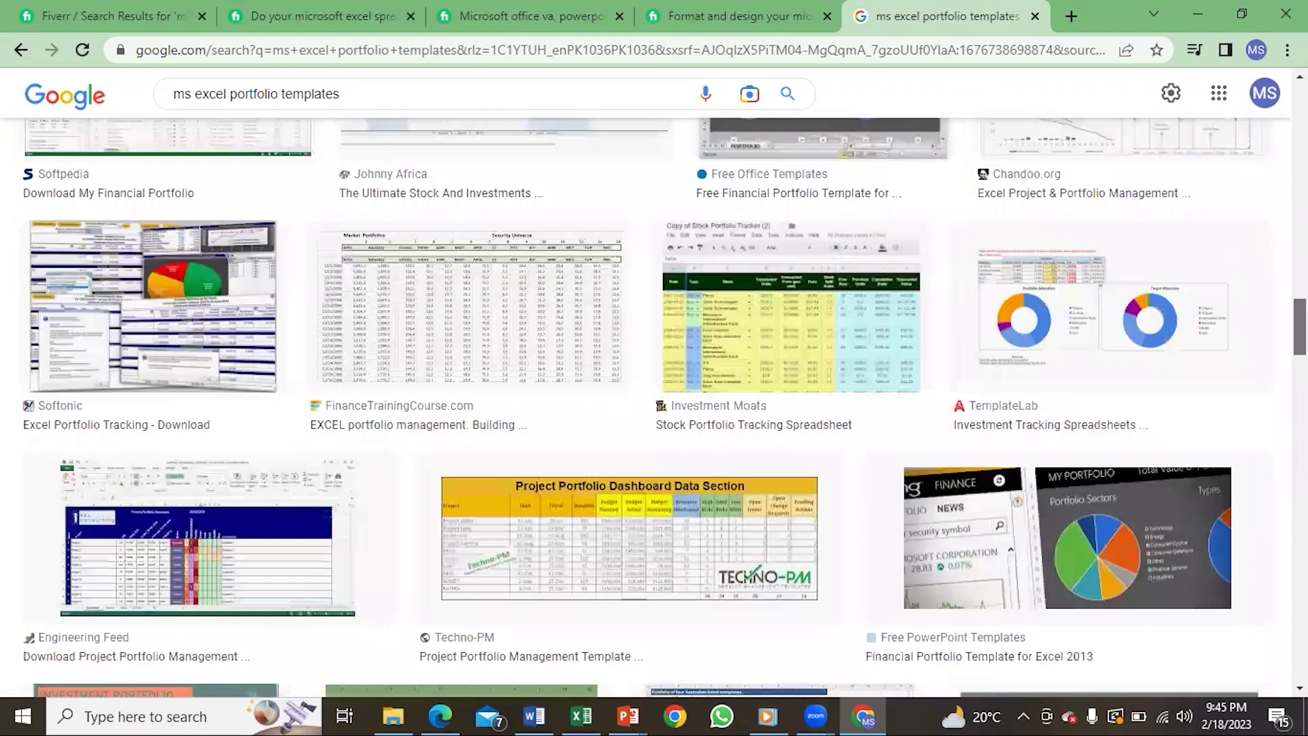
scroll(654, 409, down, 5)
scroll(654, 410, down, 5)
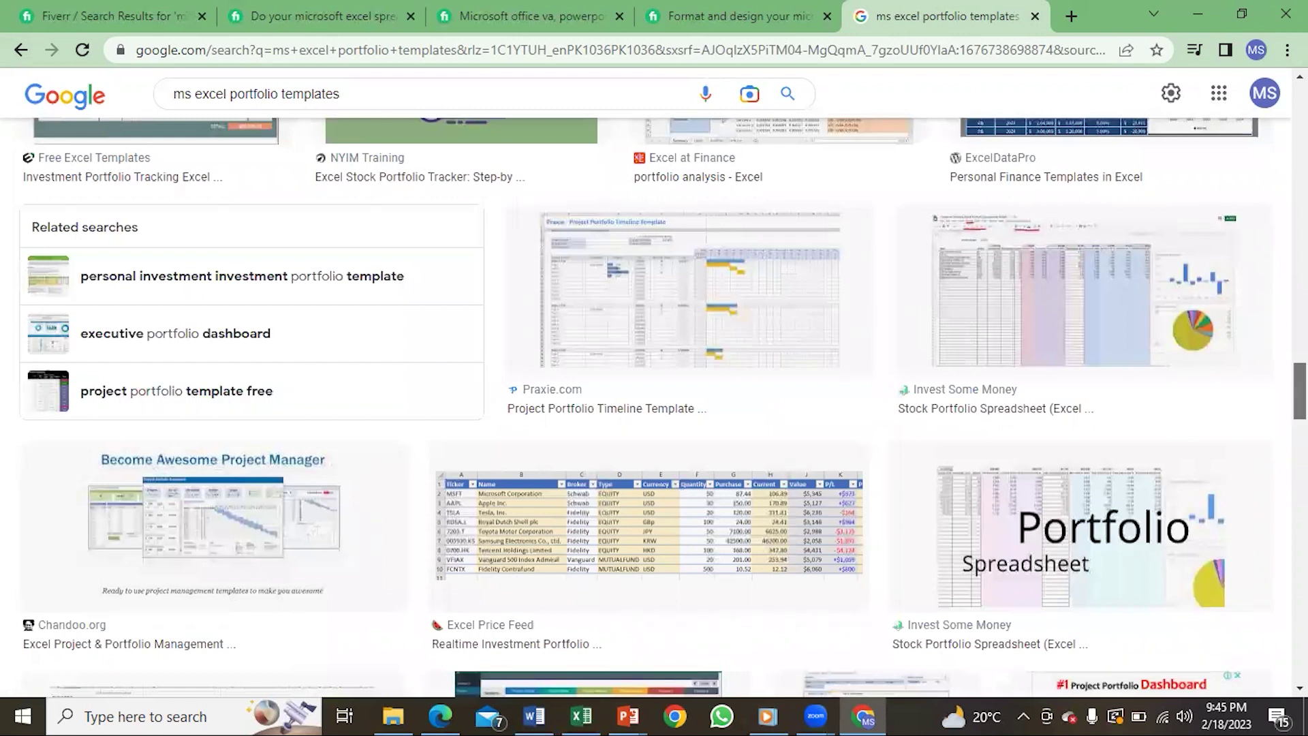
scroll(654, 409, down, 3)
scroll(654, 409, down, 4)
scroll(654, 409, down, 3)
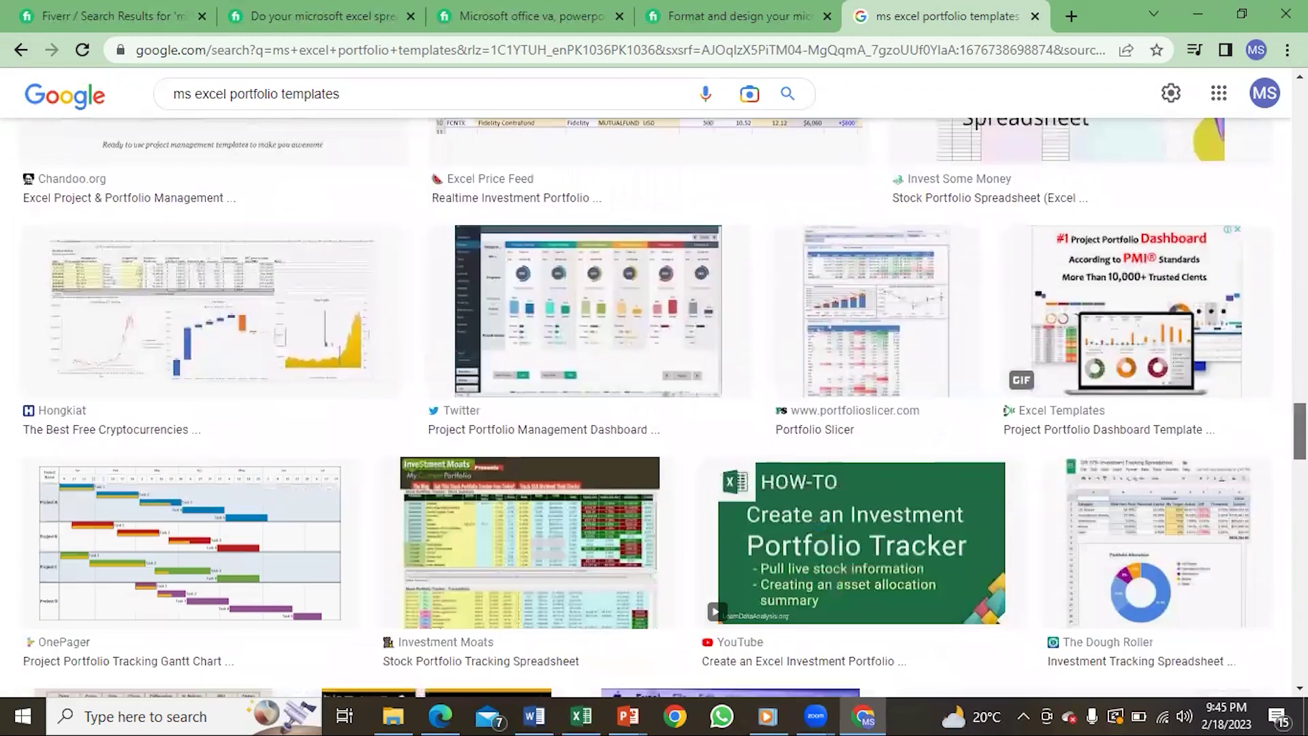
scroll(654, 409, down, 3)
scroll(654, 409, down, 3)
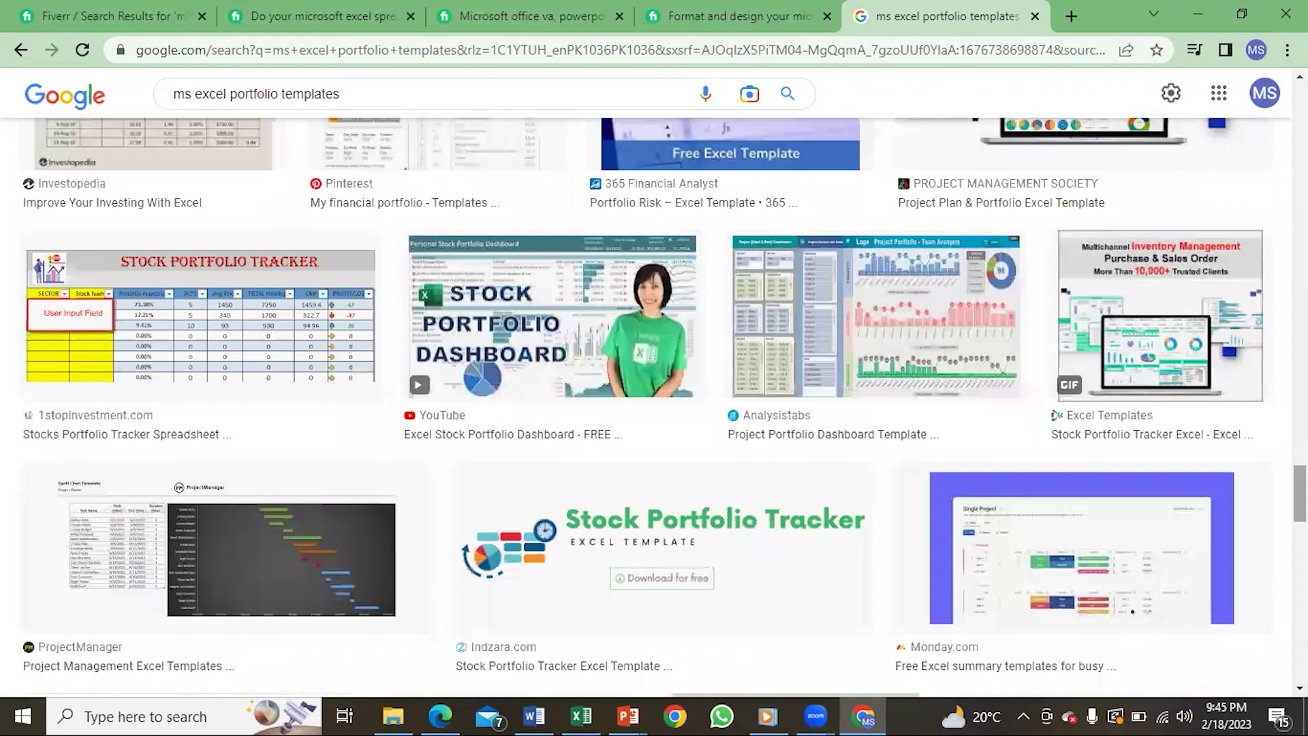
scroll(655, 408, down, 3)
scroll(654, 409, down, 3)
scroll(654, 409, down, 3)
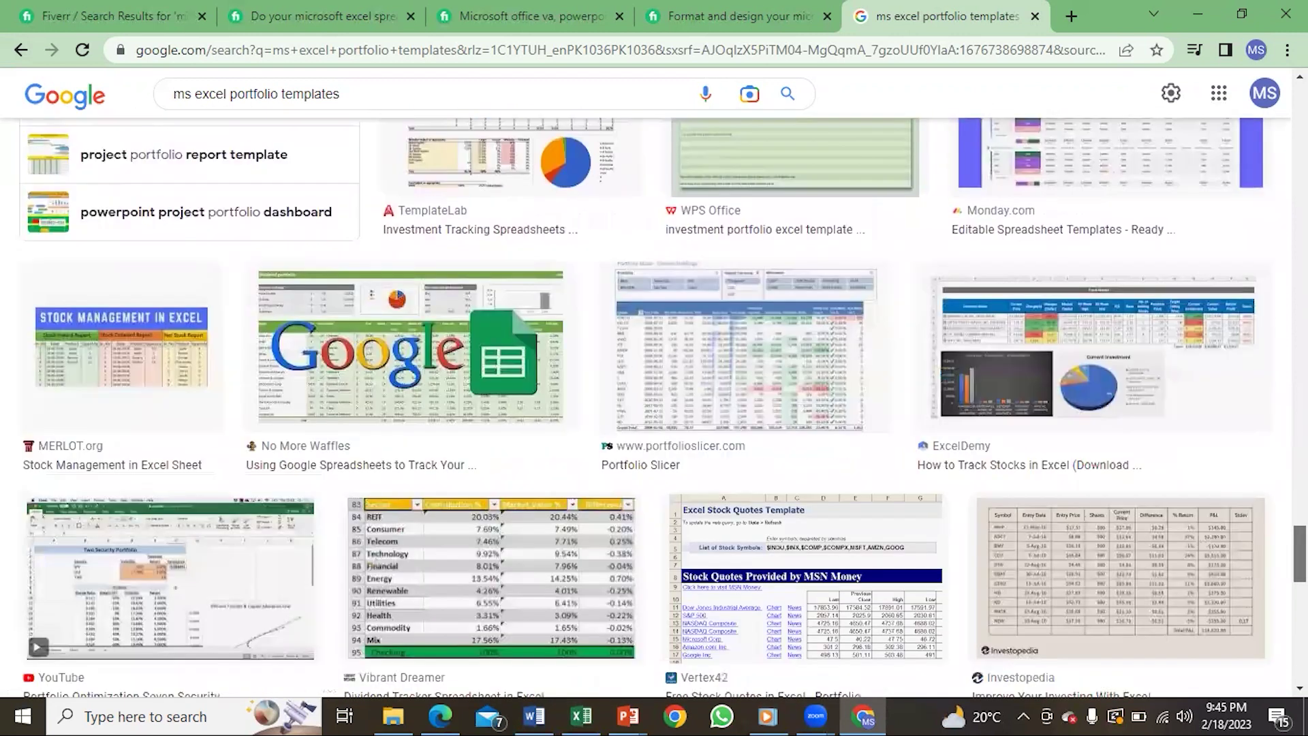
scroll(654, 409, down, 6)
scroll(655, 409, down, 6)
scroll(654, 409, down, 2)
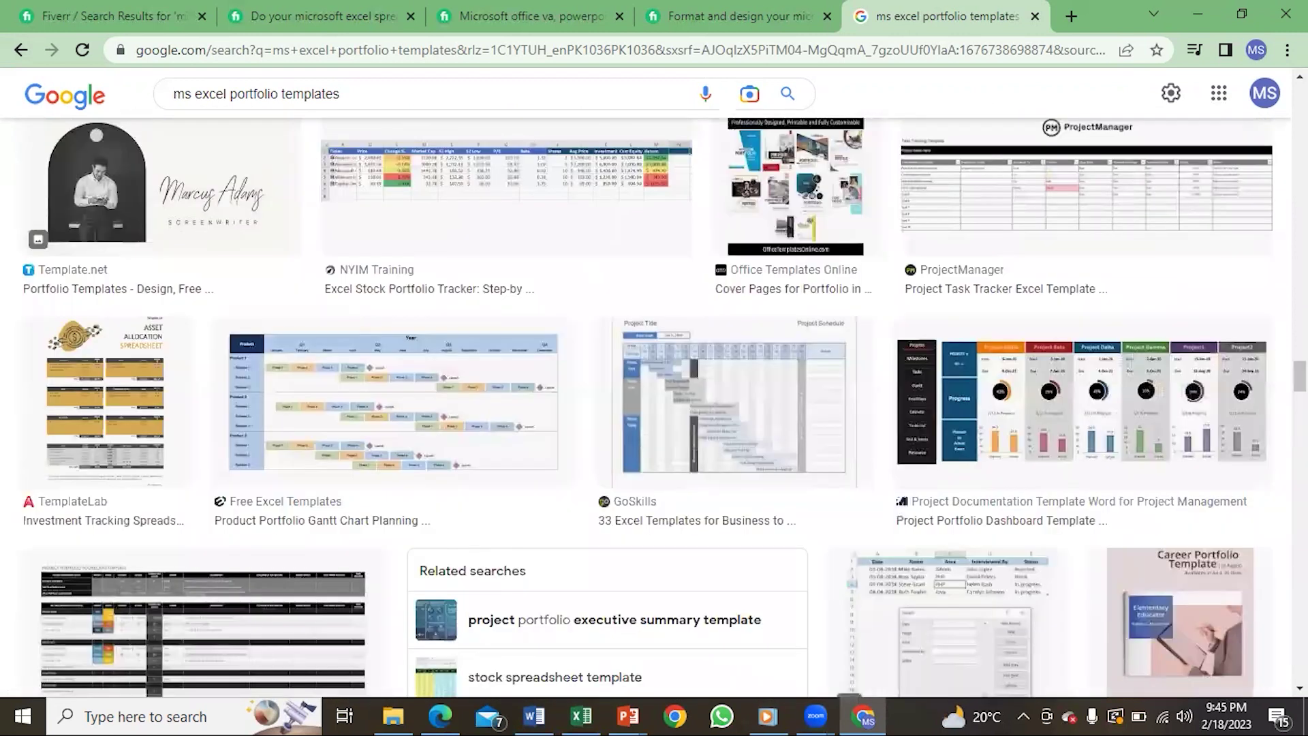
scroll(654, 410, down, 2)
scroll(654, 408, down, 5)
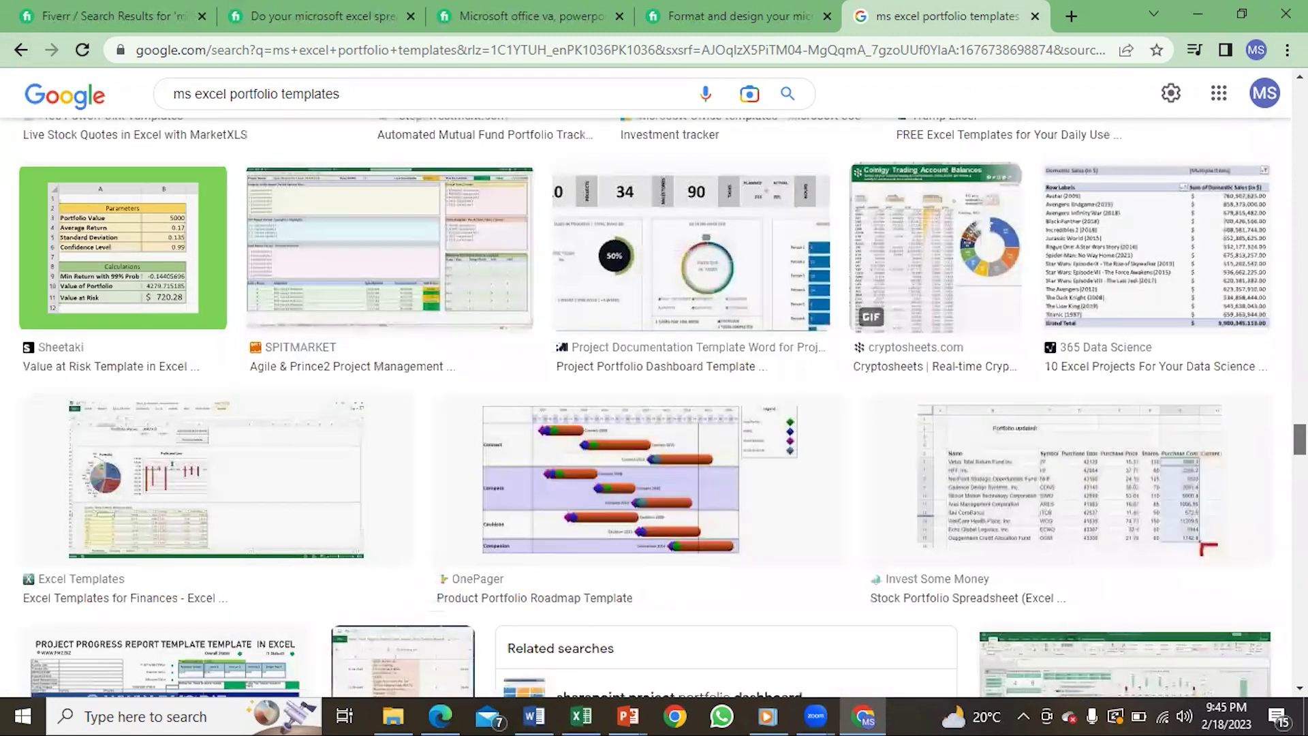
scroll(654, 409, down, 5)
scroll(654, 409, down, 5)
scroll(654, 409, down, 5)
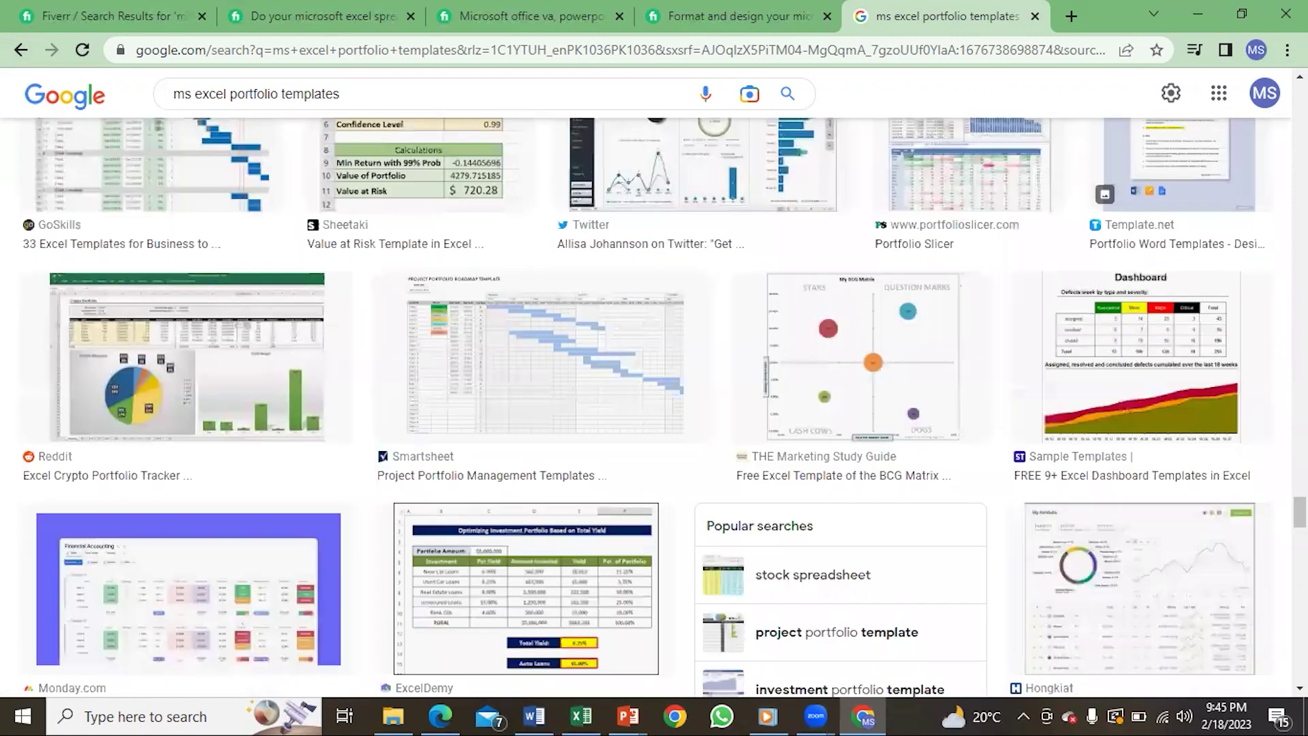
scroll(655, 409, down, 2)
scroll(654, 409, down, 2)
scroll(655, 408, down, 3)
scroll(654, 410, down, 5)
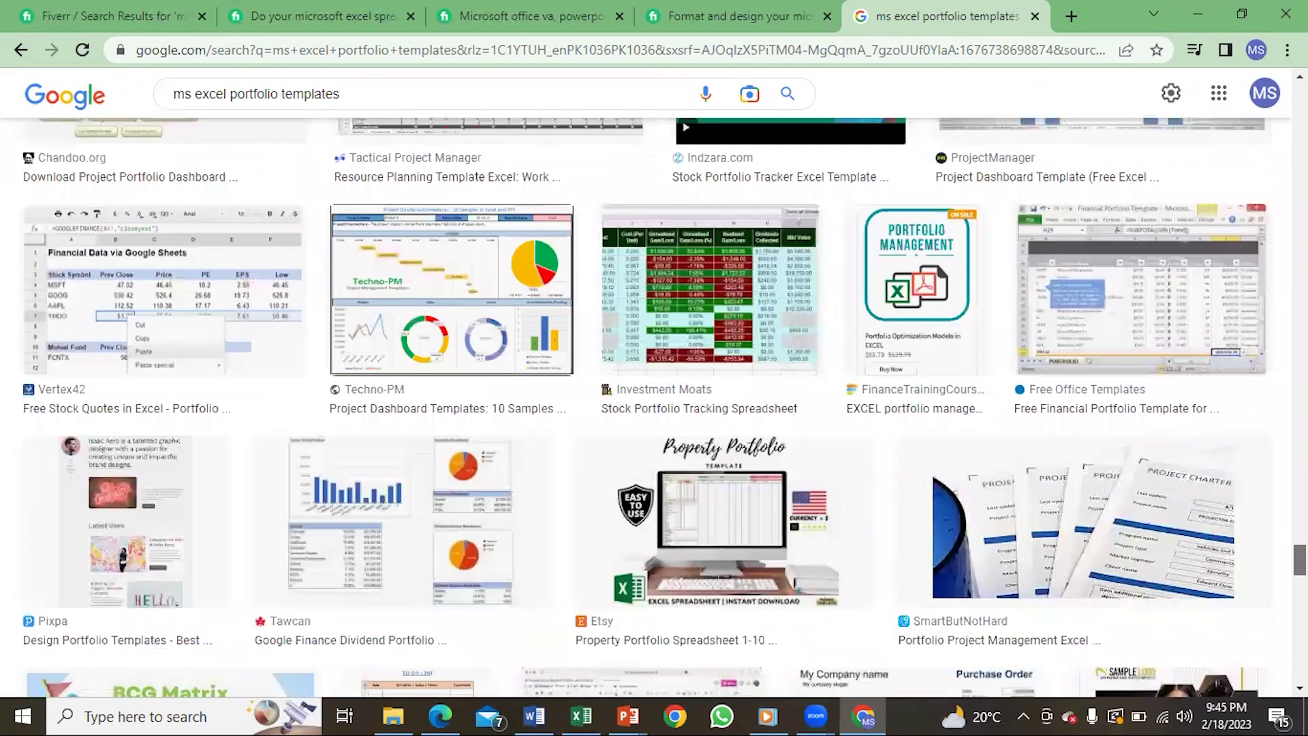
scroll(654, 409, down, 6)
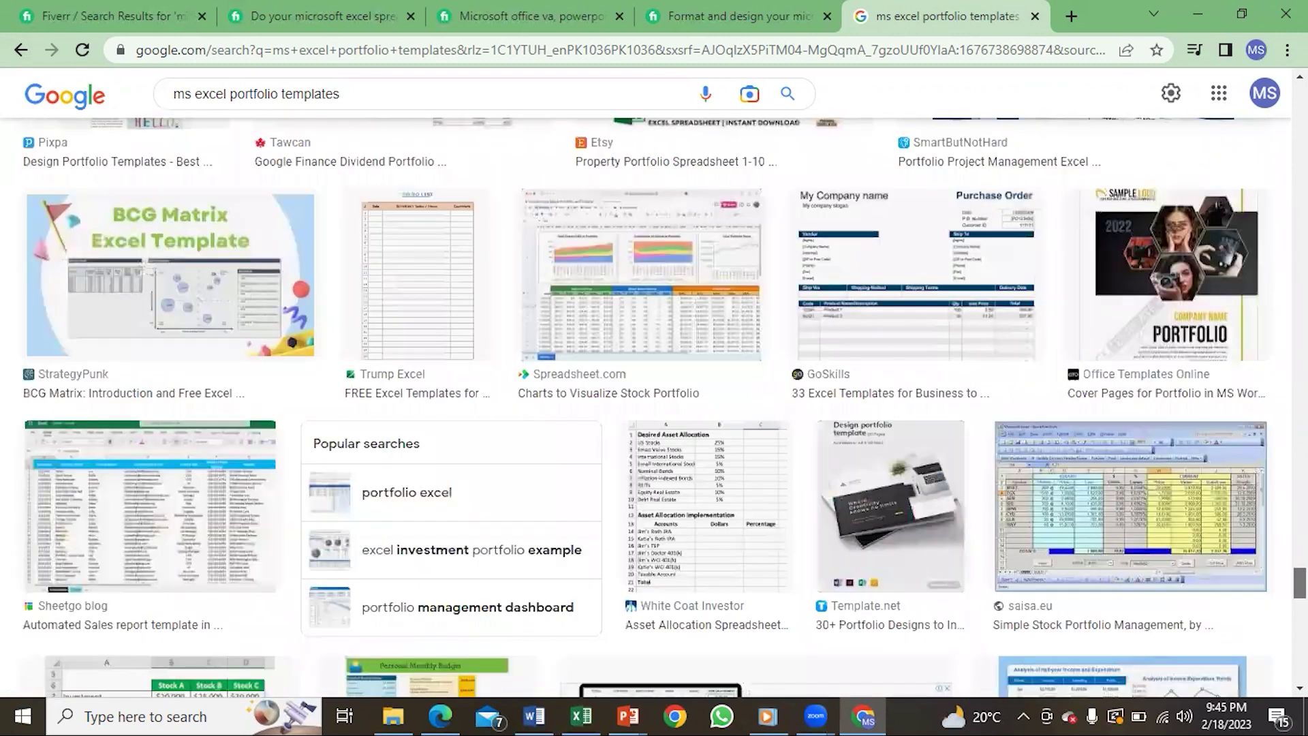
scroll(654, 410, down, 5)
scroll(654, 409, down, 5)
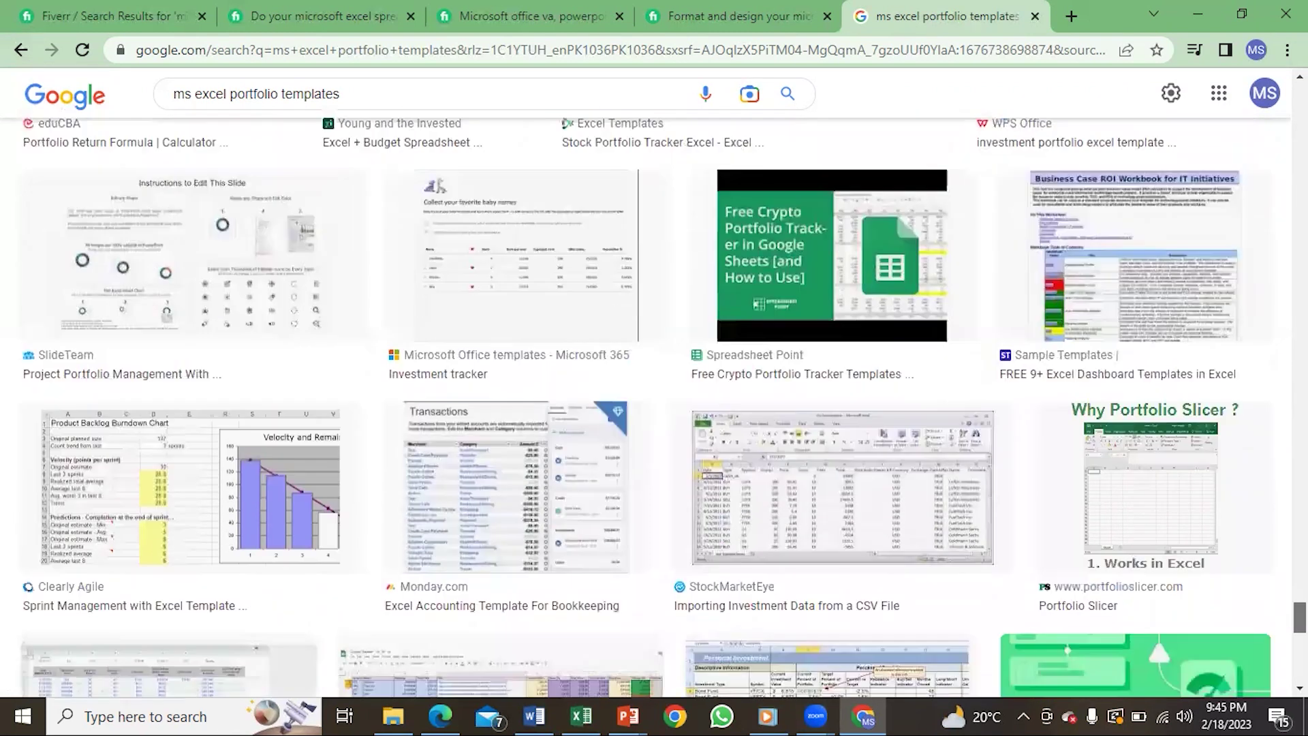
scroll(655, 409, down, 5)
scroll(655, 409, down, 5)
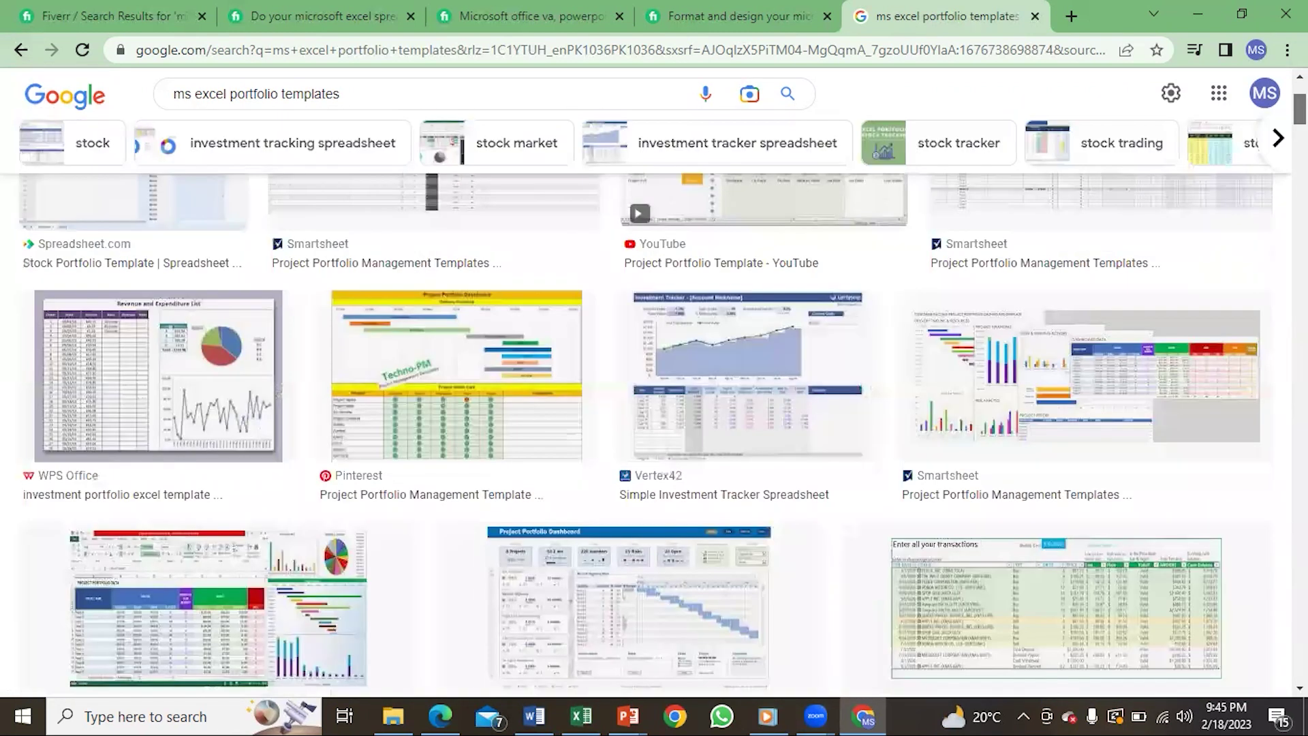
scroll(655, 408, up, 3)
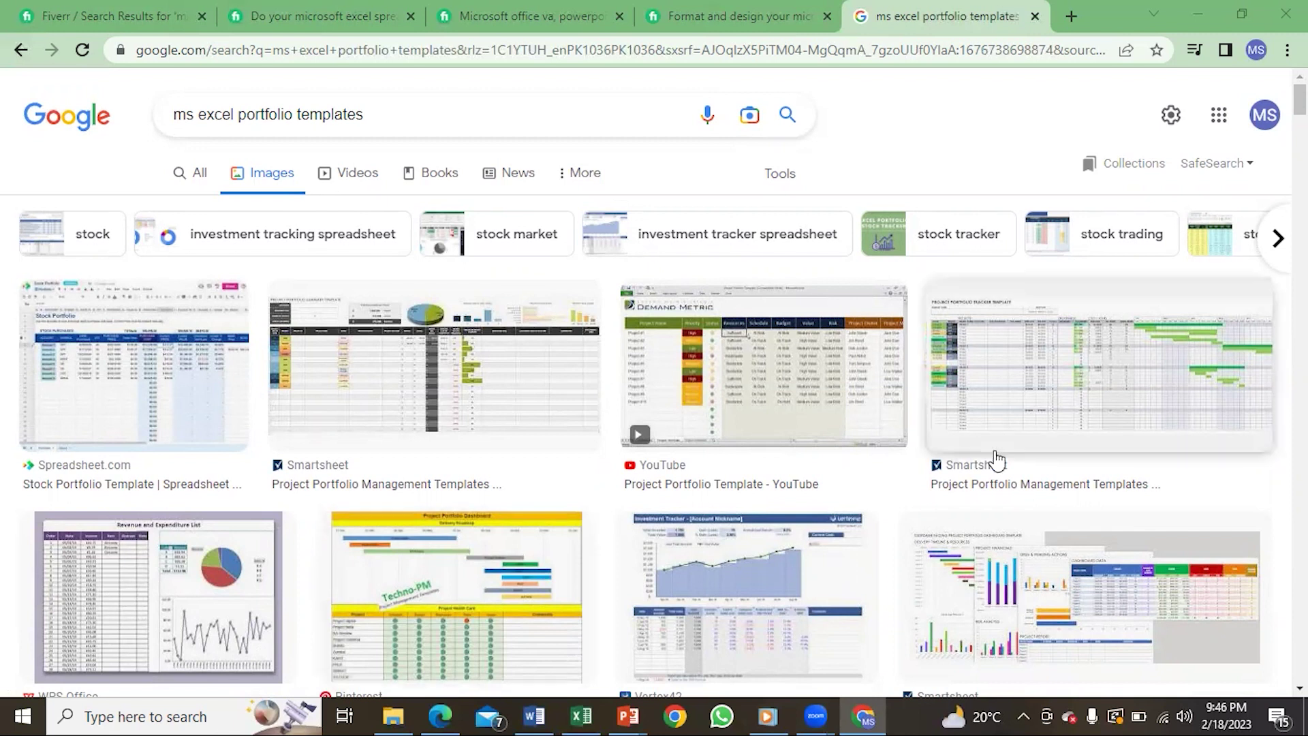
Delete 'excel' from the search box so it reads 'ms portfolio templates'.
scroll(654, 409, down, 10)
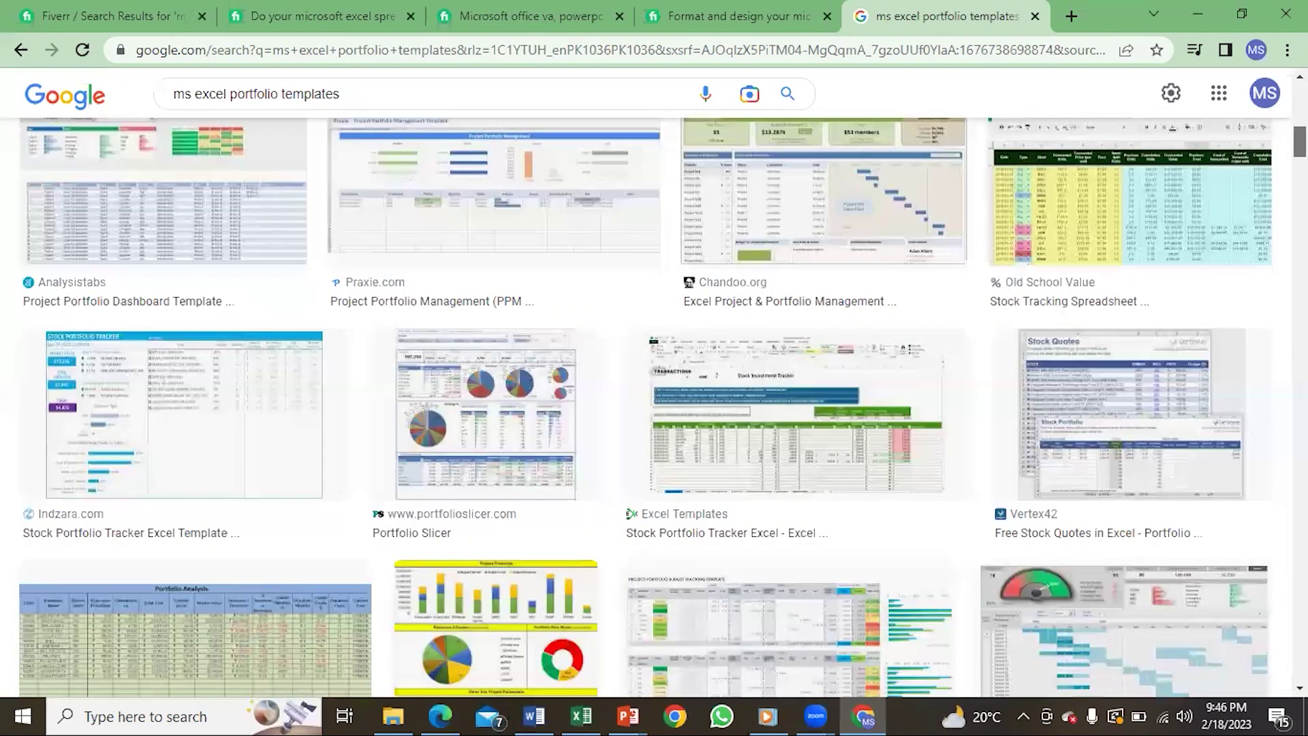
scroll(235, 115, up, 10)
click(236, 116)
key(BackSpace)
key(BackSpace)
key(BackSpace)
key(BackSpace)
key(BackSpace)
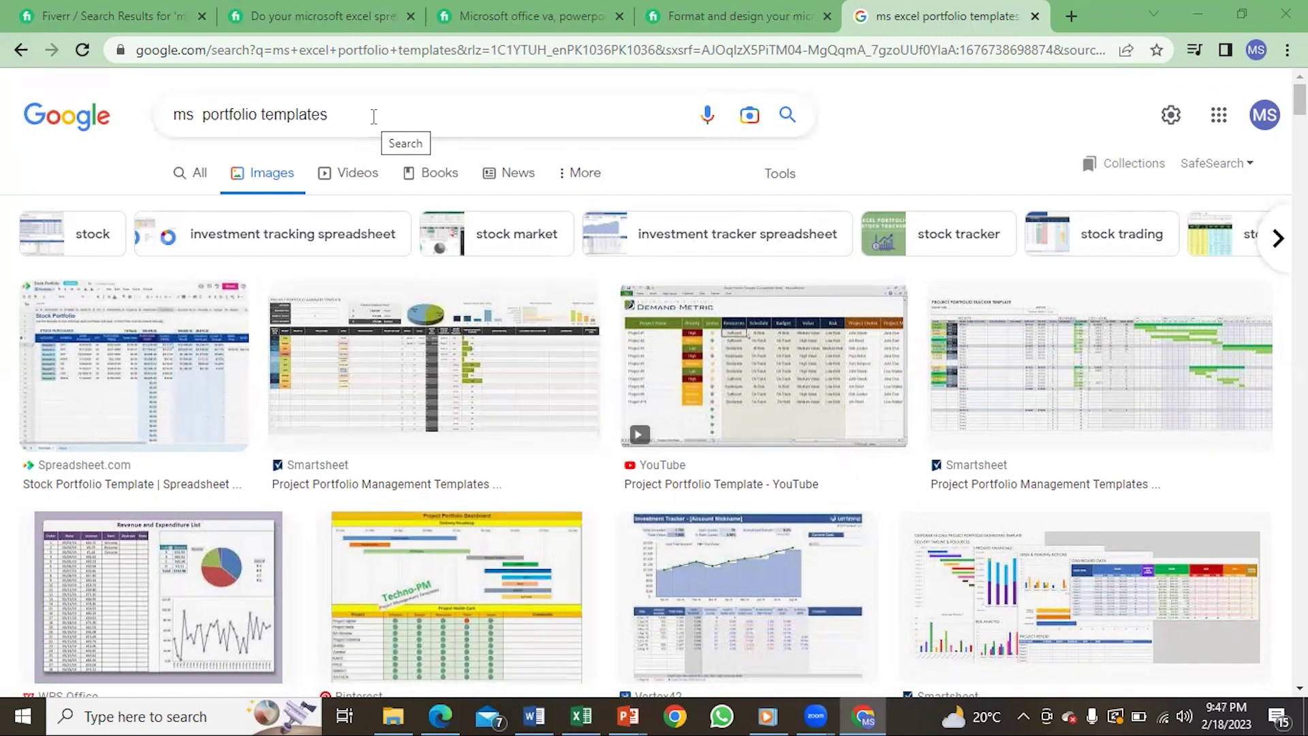
Change the image search query to 'ms powerpoint portfolio templates' and run it.
click(373, 115)
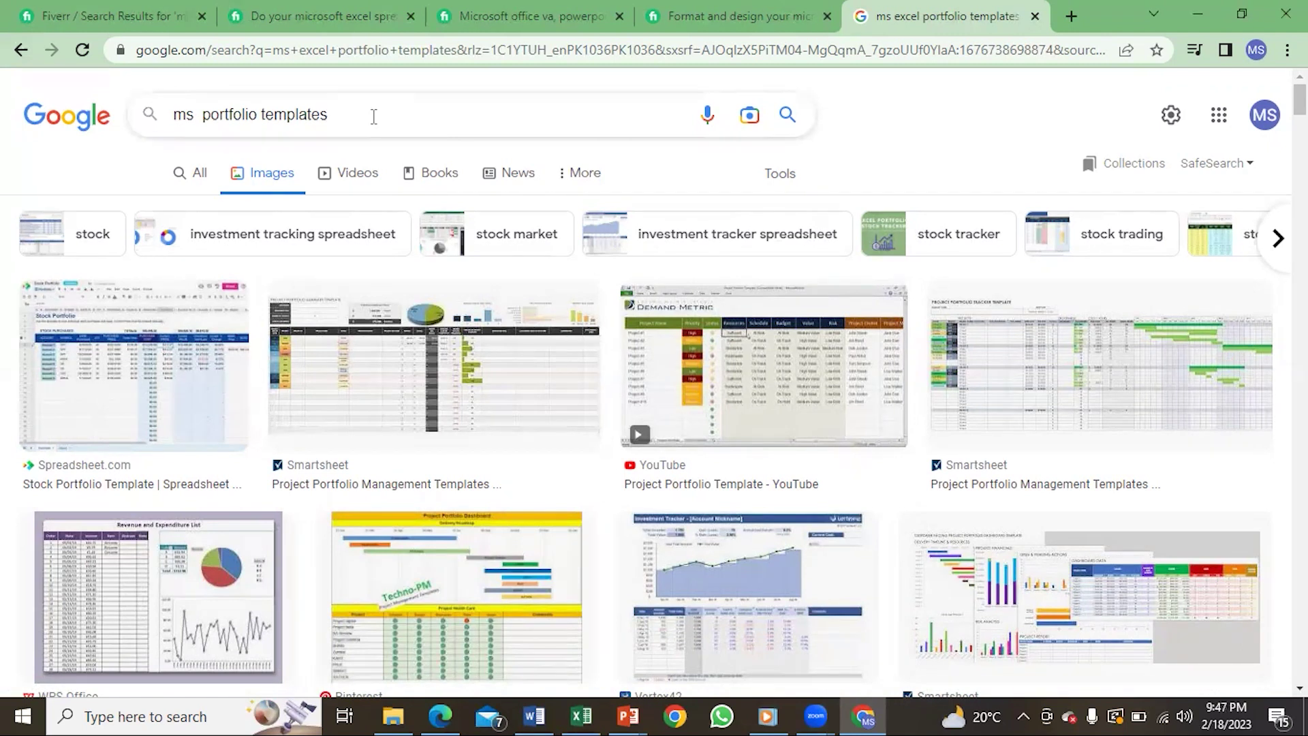
text(powerpoin)
key(BackSpace)
text(nt)
key(Return)
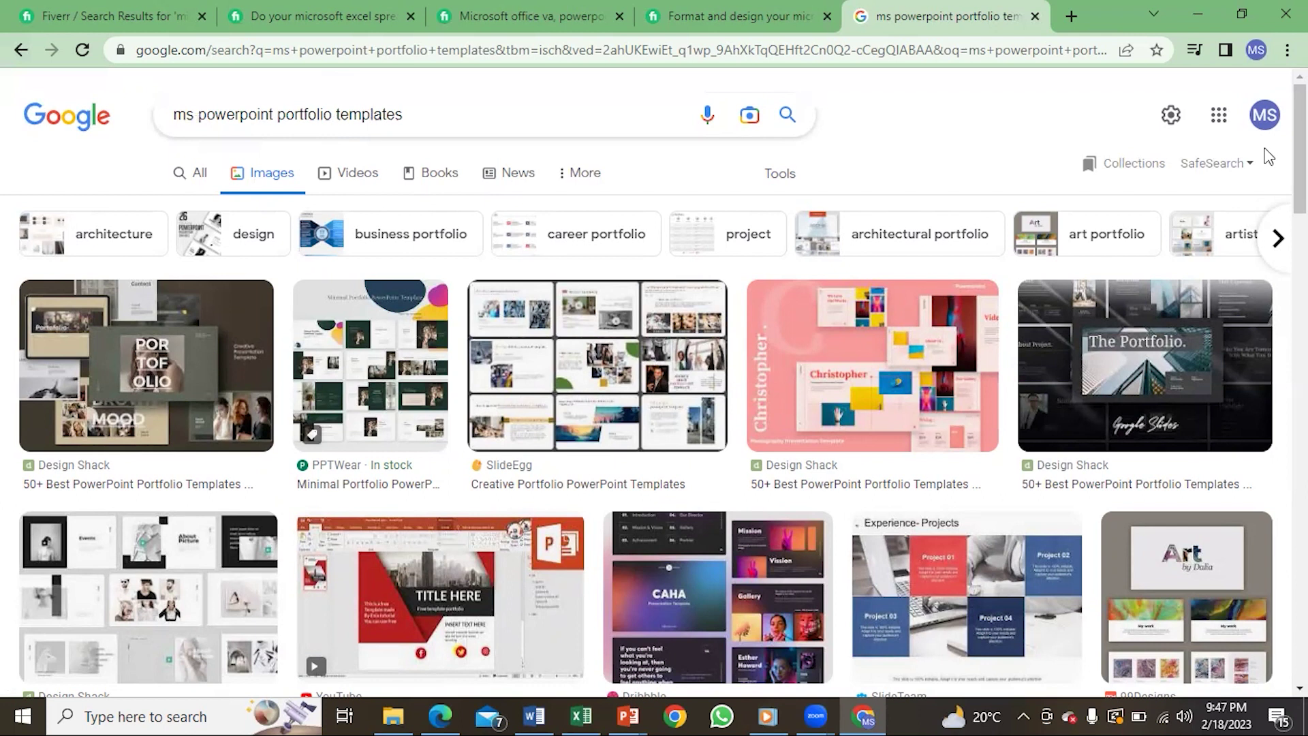
scroll(1300, 151, down, 2)
scroll(655, 381, down, 5)
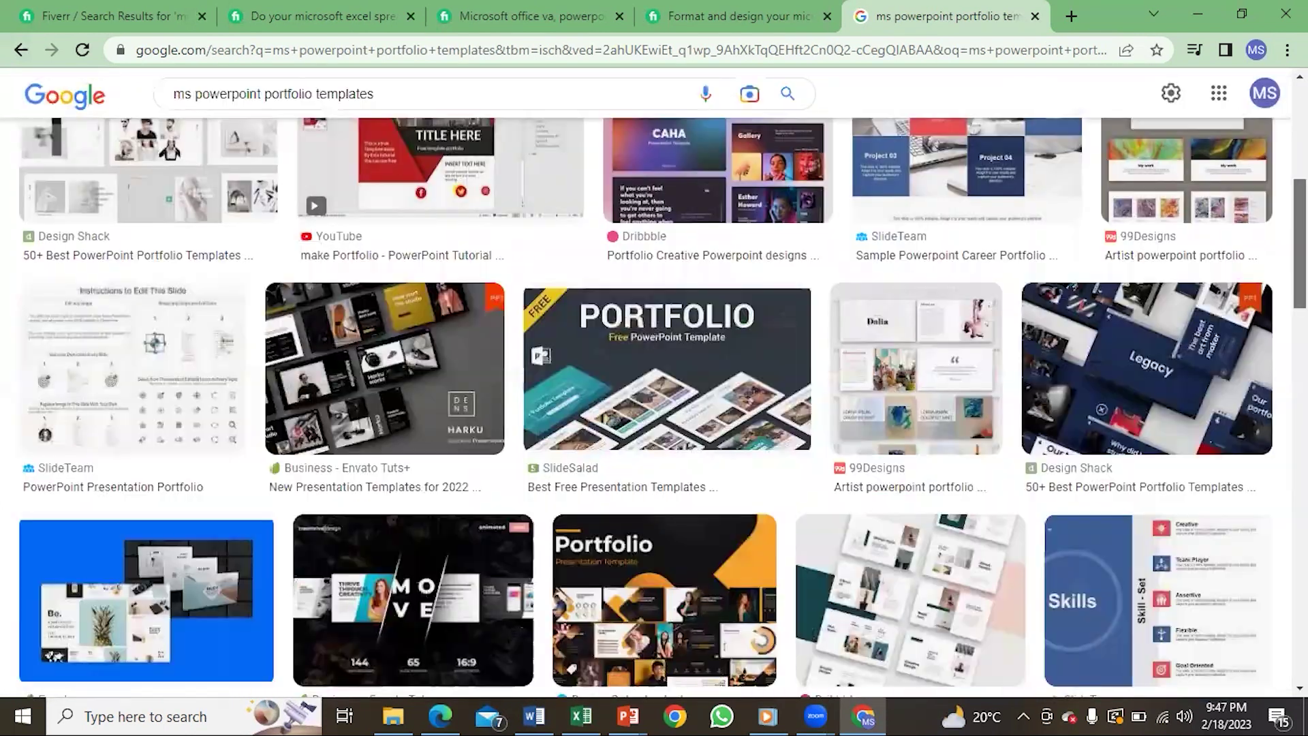
scroll(655, 410, down, 3)
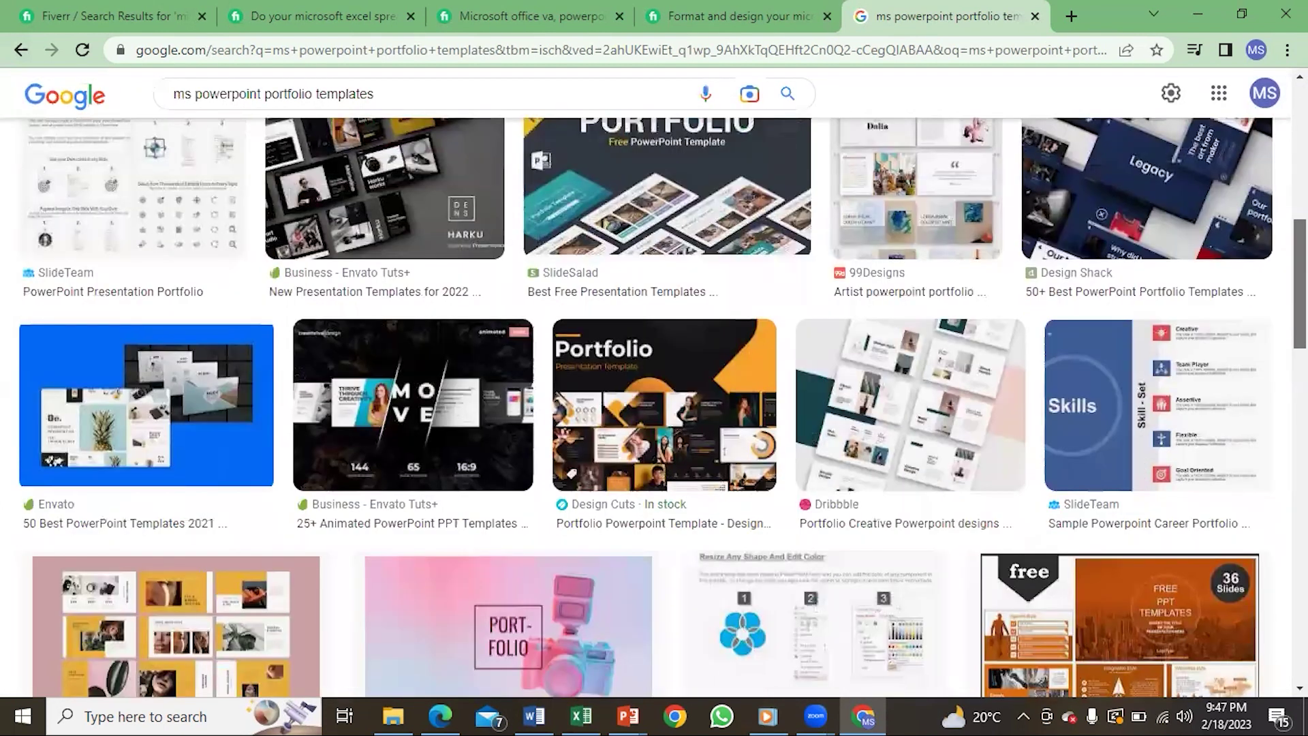
scroll(654, 409, down, 1)
scroll(654, 410, down, 4)
scroll(655, 409, down, 1)
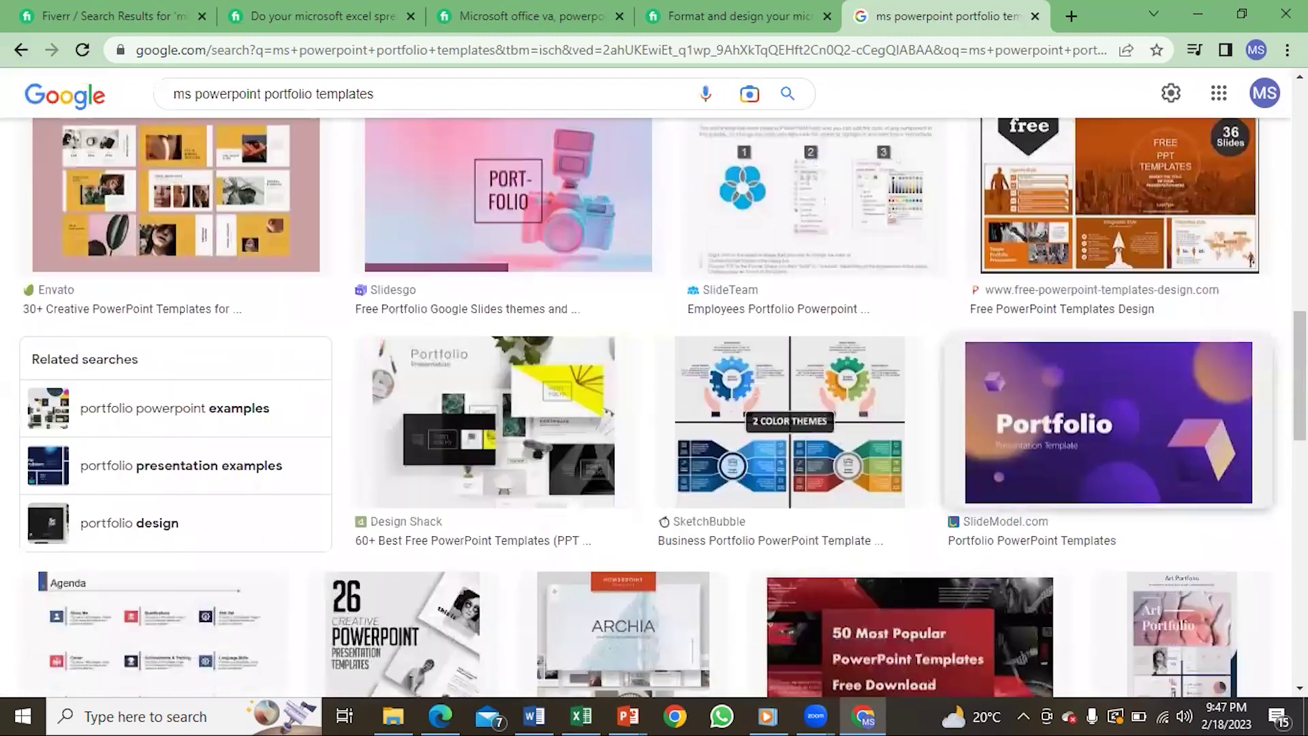
scroll(654, 410, down, 3)
scroll(1264, 539, down, 2)
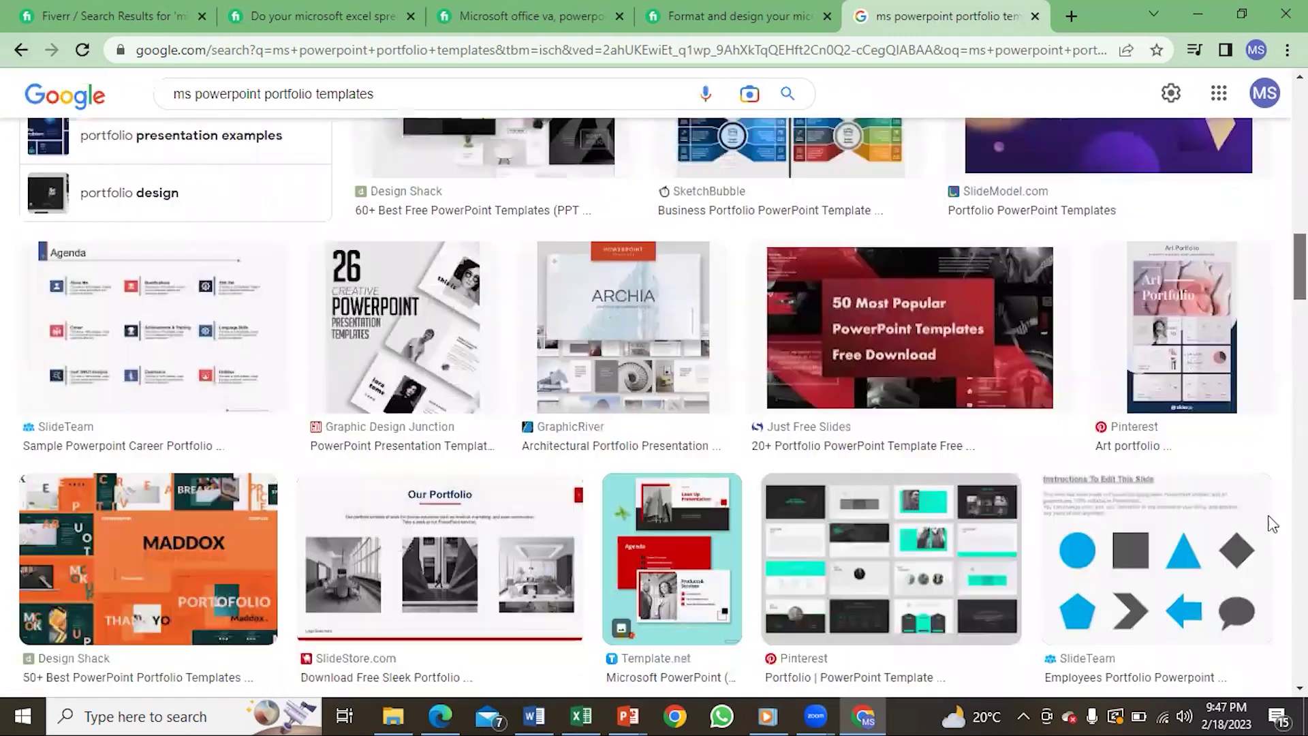
scroll(1264, 539, down, 5)
scroll(655, 409, down, 4)
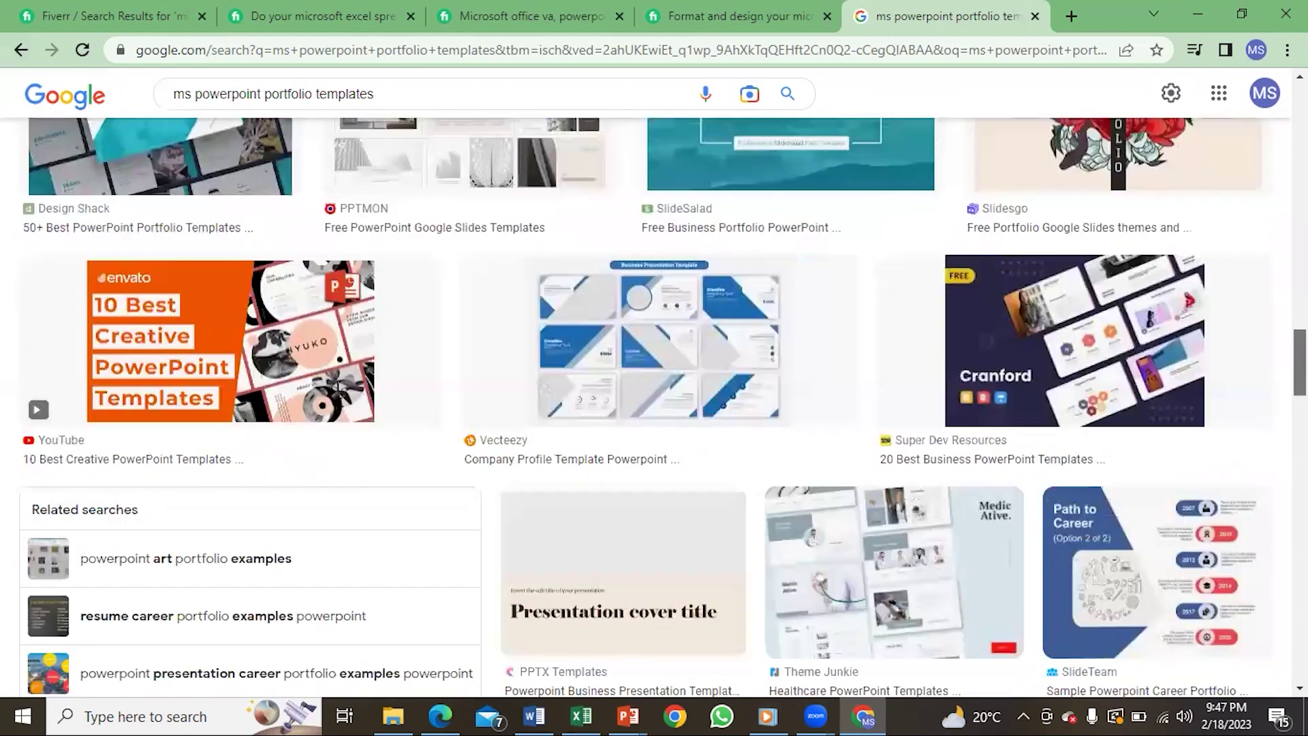
scroll(654, 409, down, 4)
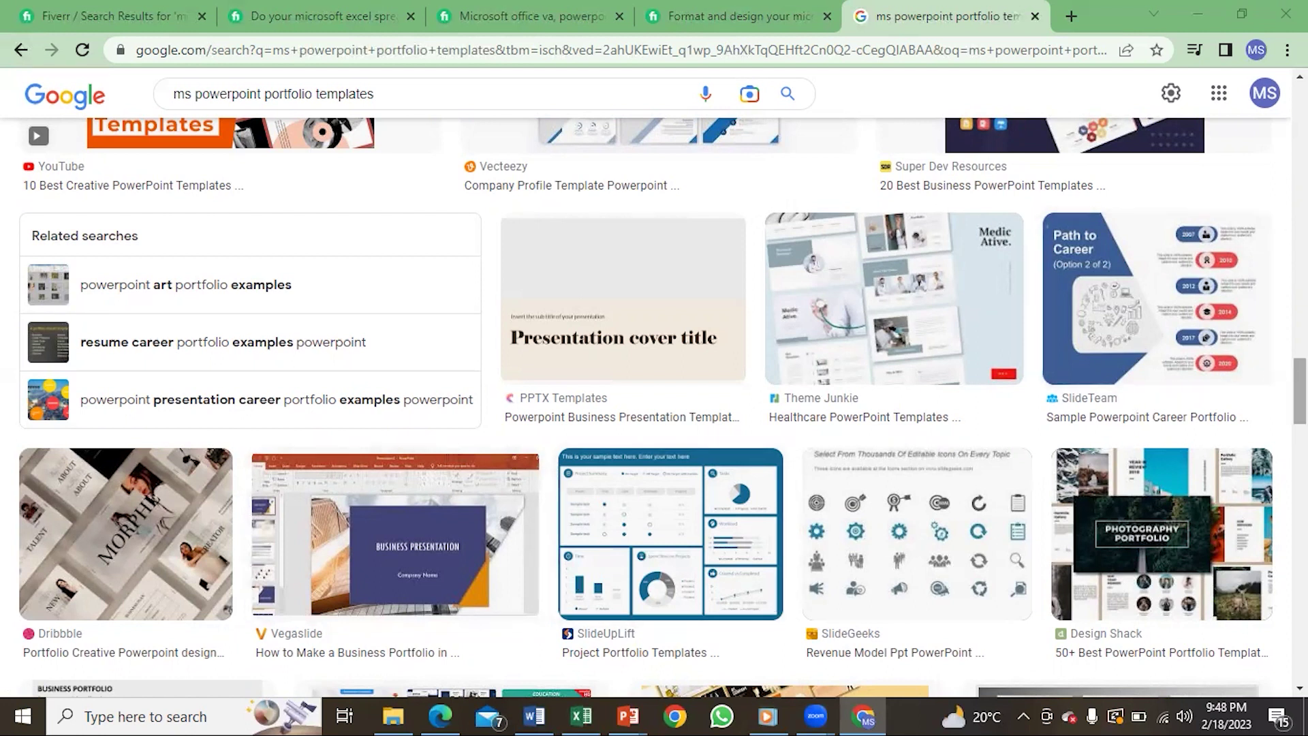
scroll(1300, 391, down, 1)
scroll(1300, 417, down, 5)
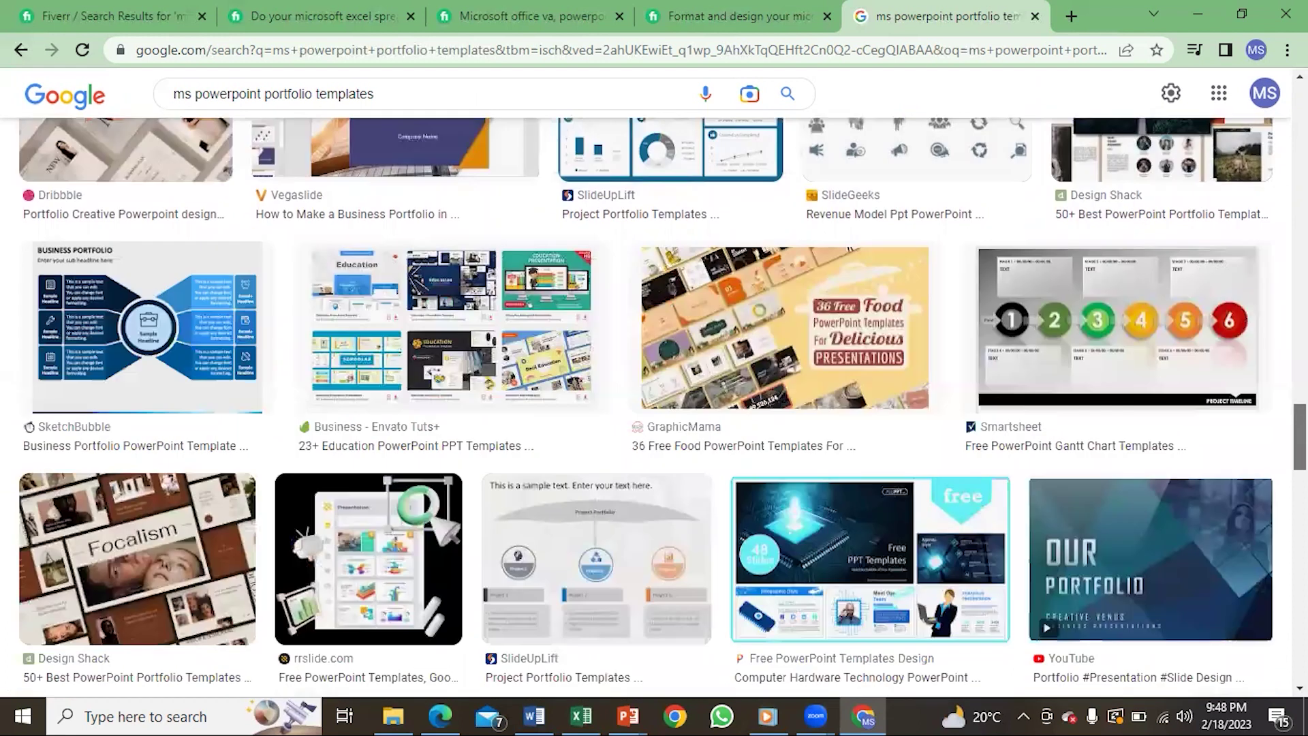
scroll(1300, 436, down, 1)
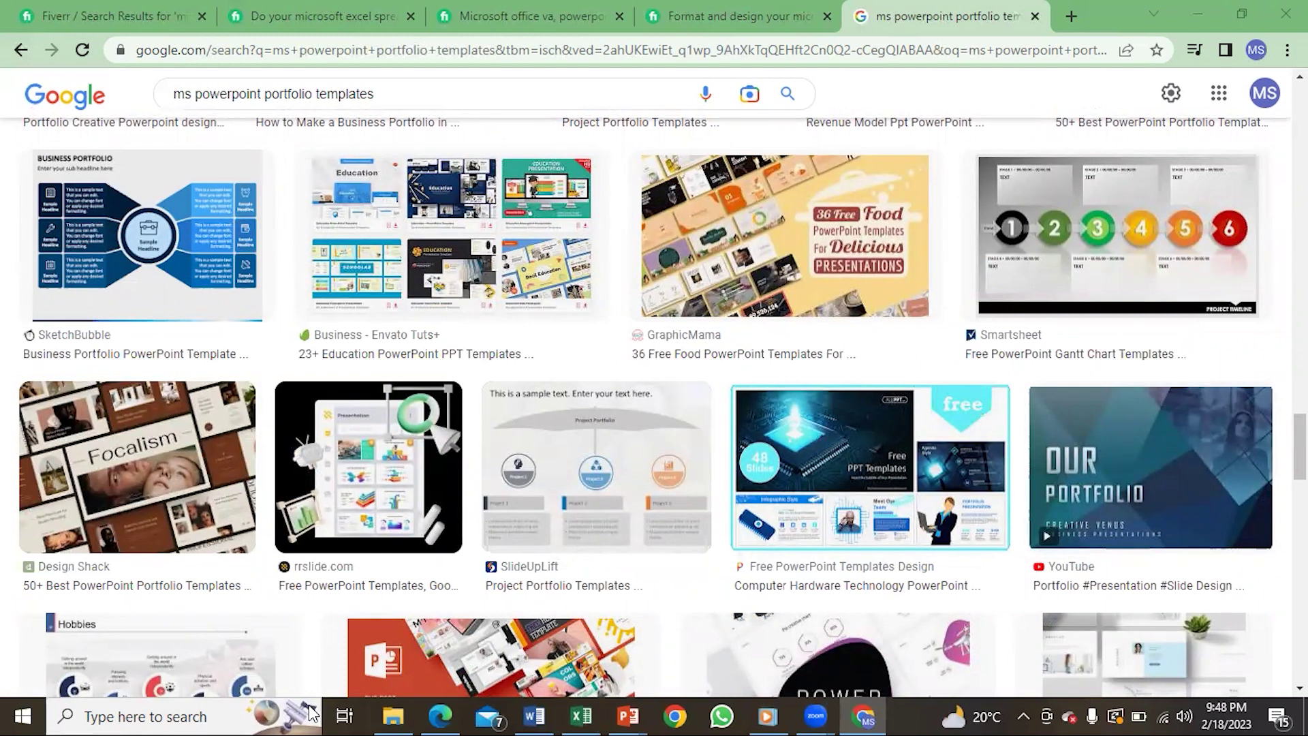
mouse_move(1151, 561)
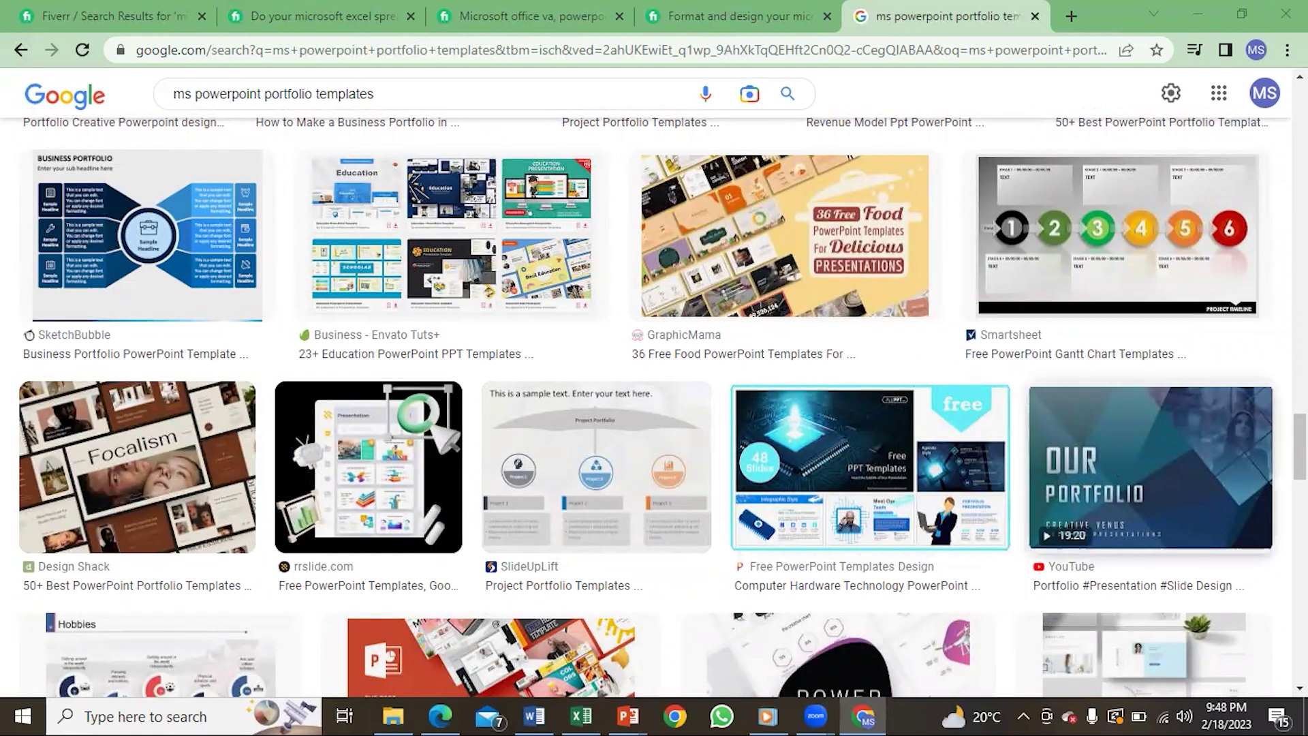
scroll(1152, 470, down, 1)
scroll(1151, 470, down, 1)
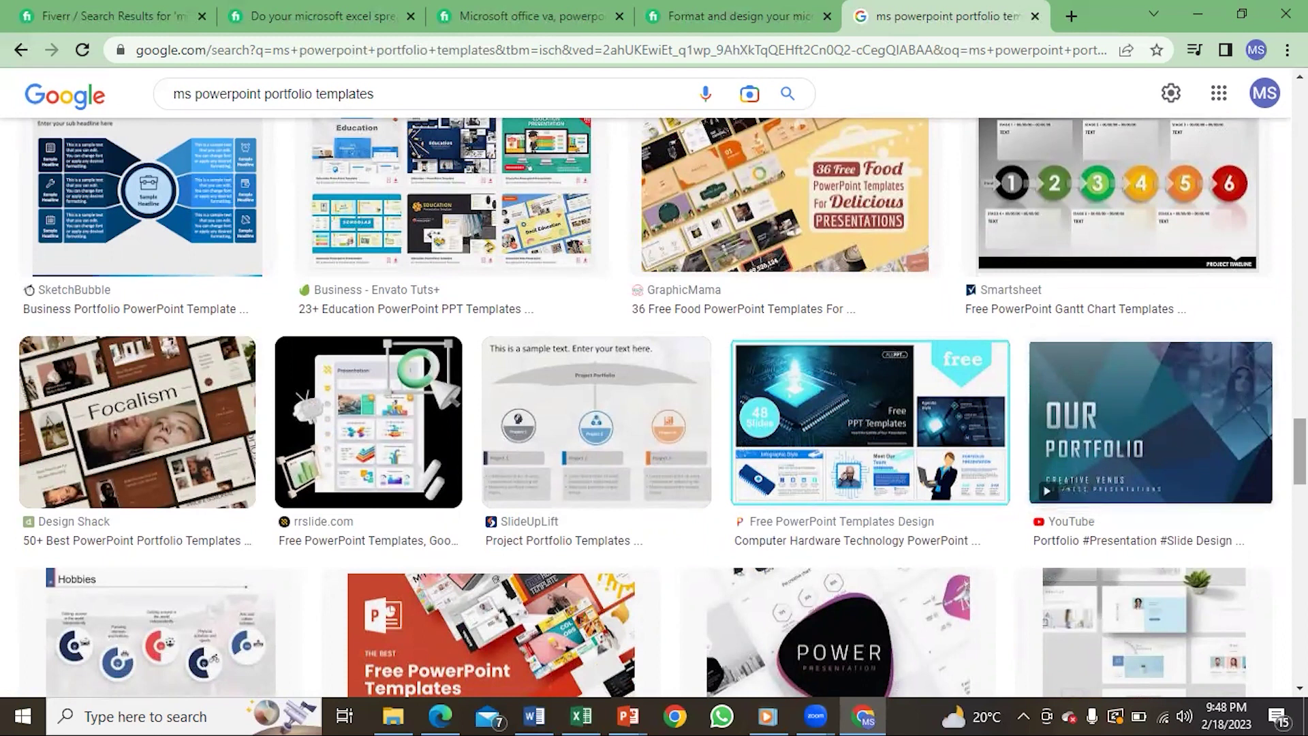
scroll(654, 409, down, 8)
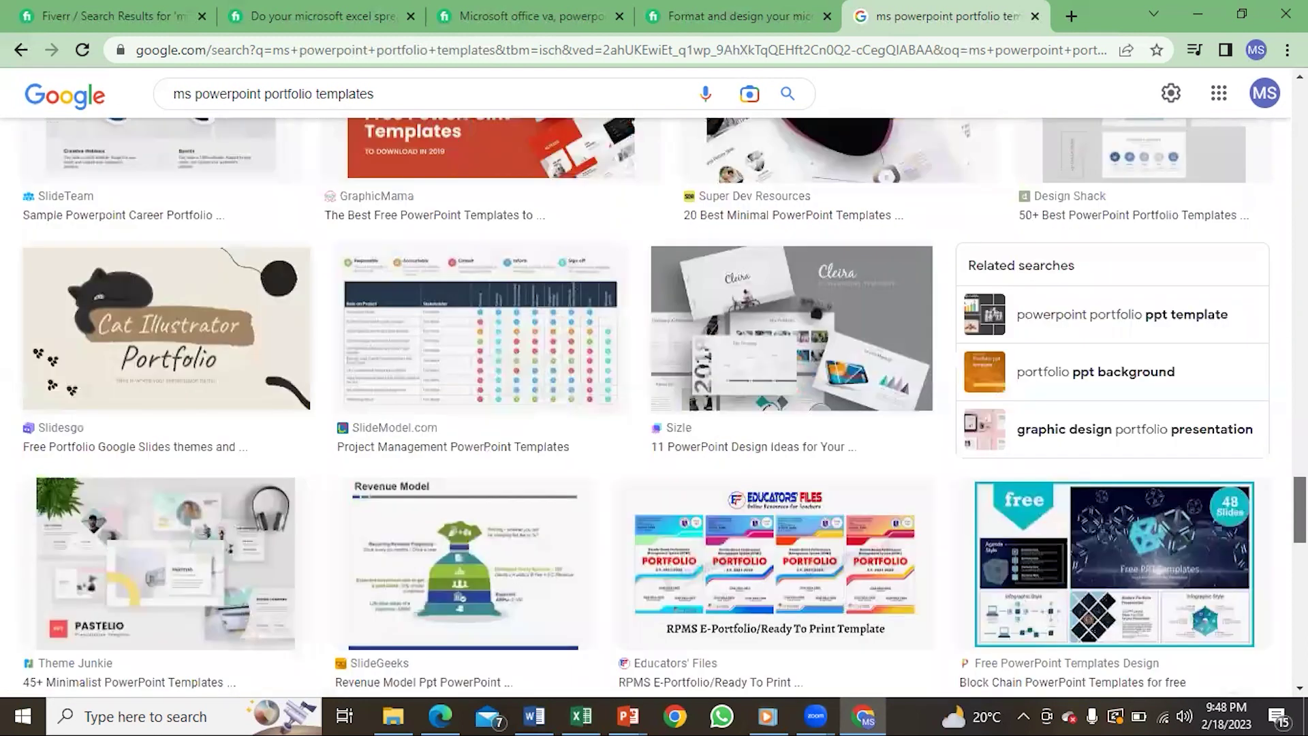
scroll(654, 408, down, 7)
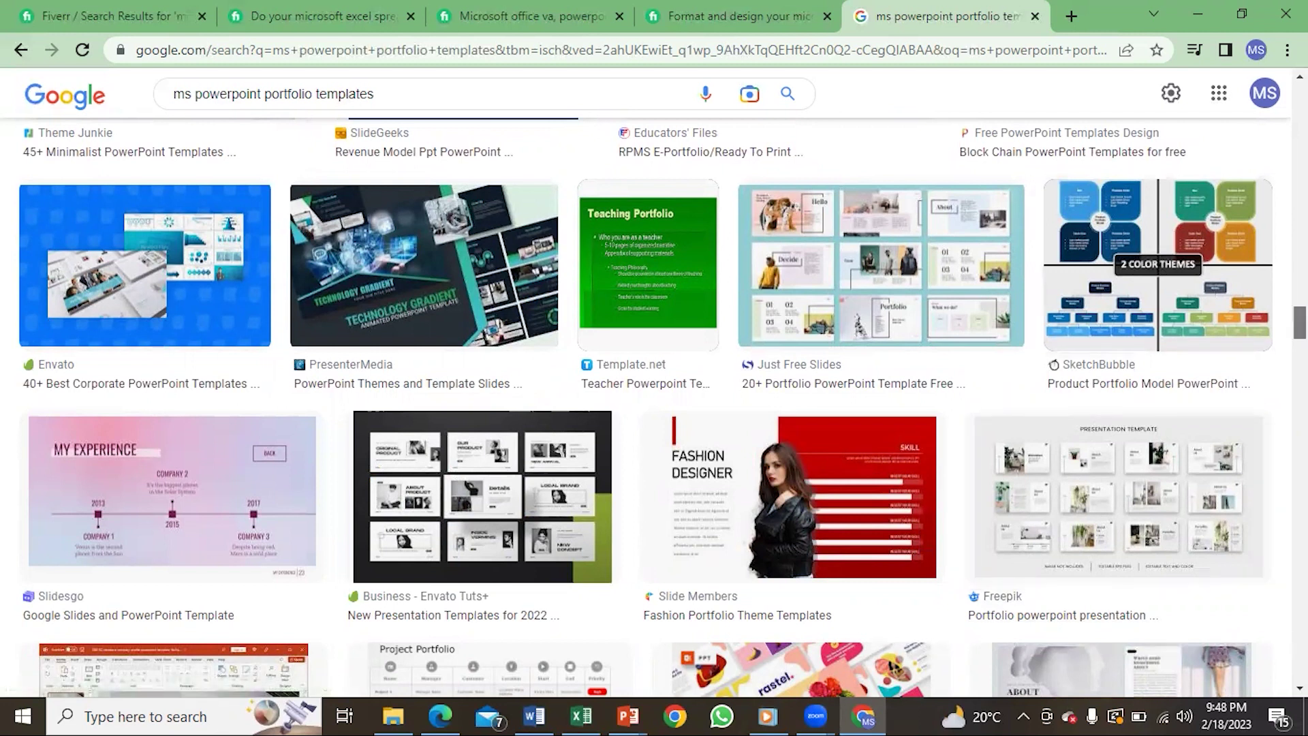
scroll(655, 409, up, 3)
scroll(654, 409, down, 2)
scroll(654, 409, down, 3)
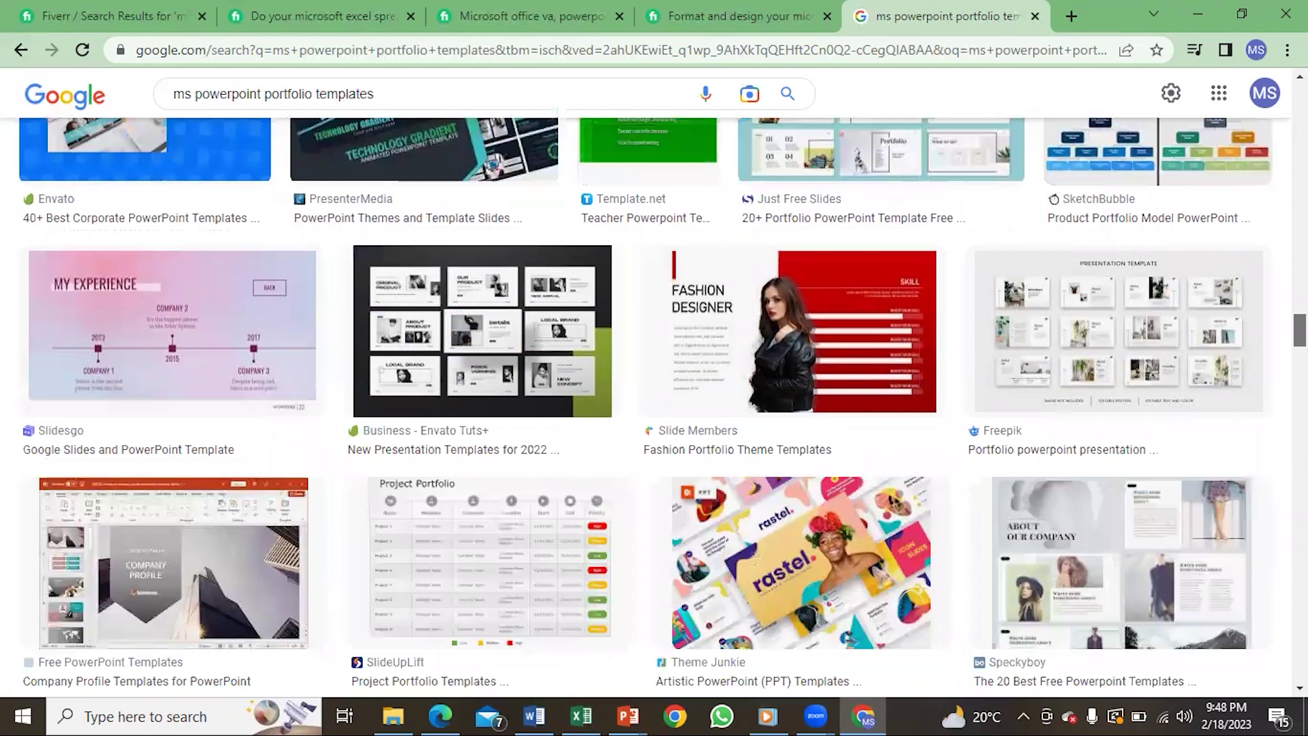
scroll(654, 409, down, 5)
scroll(655, 410, down, 3)
scroll(654, 409, down, 4)
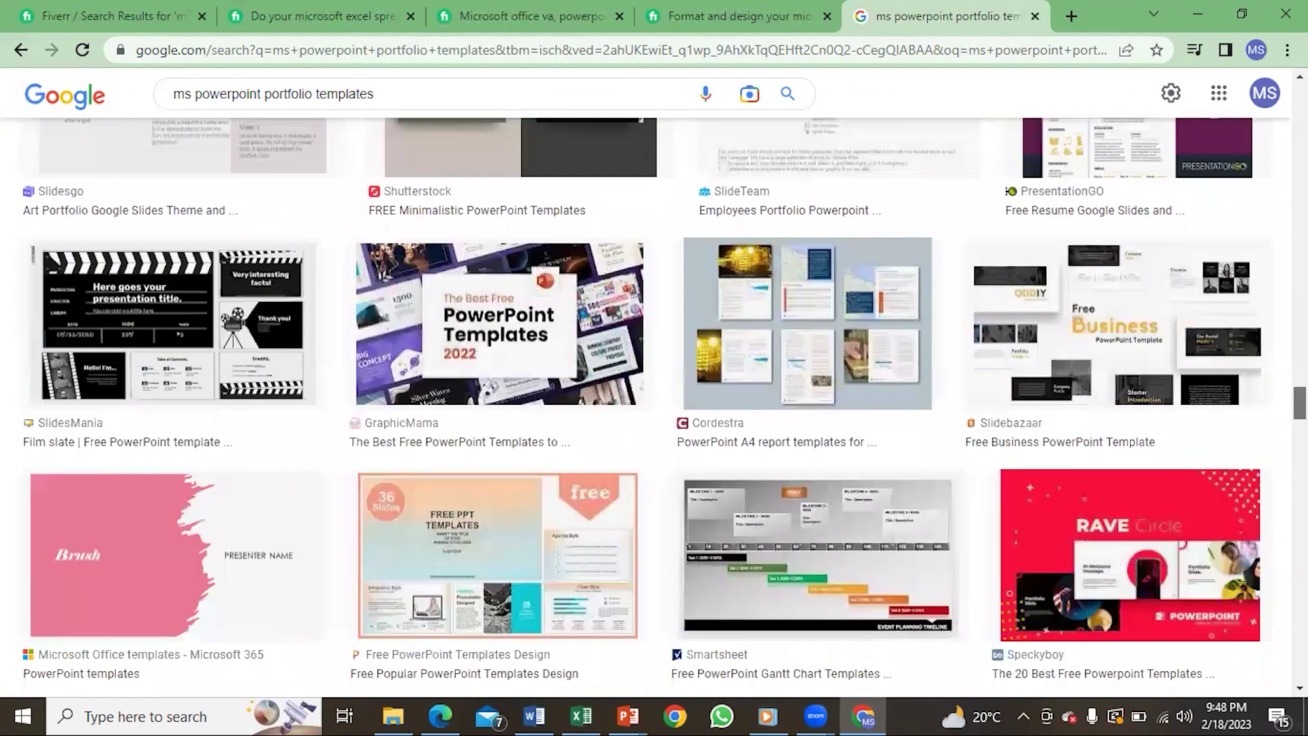
scroll(654, 410, down, 5)
scroll(654, 408, down, 7)
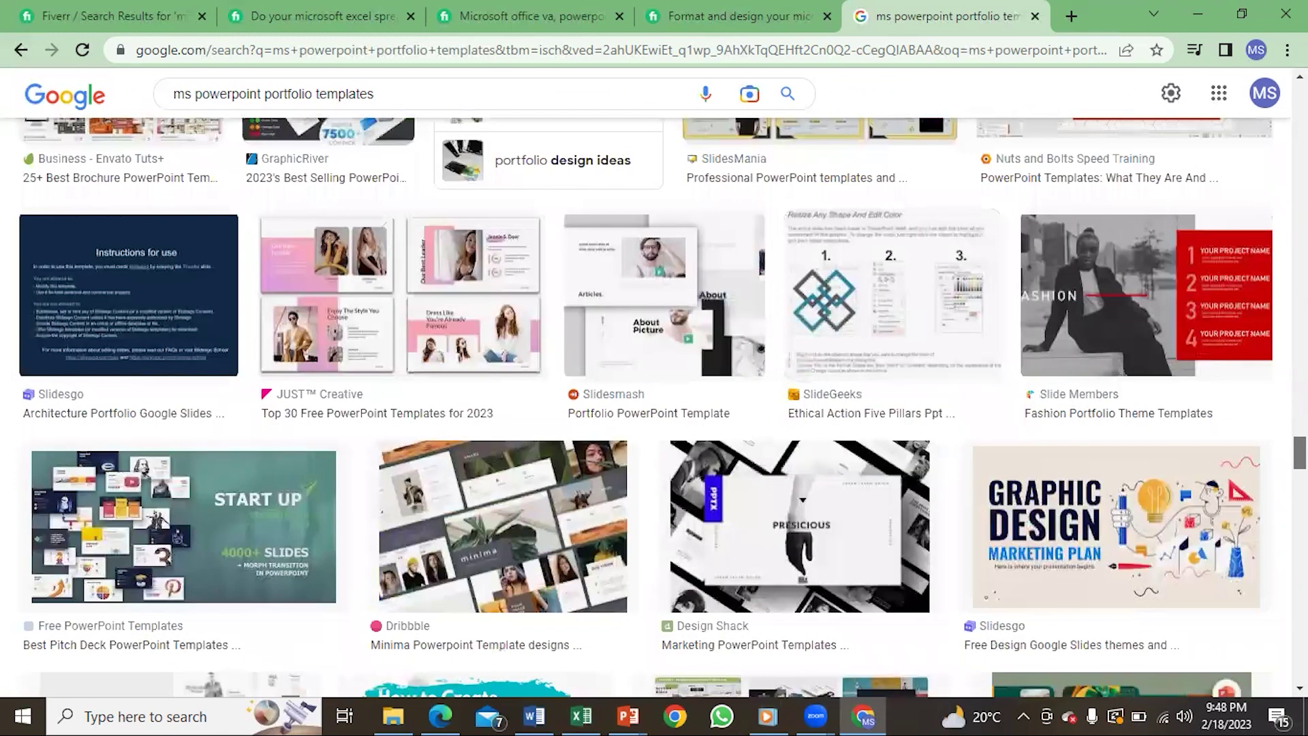
scroll(654, 409, up, 10)
scroll(655, 408, up, 10)
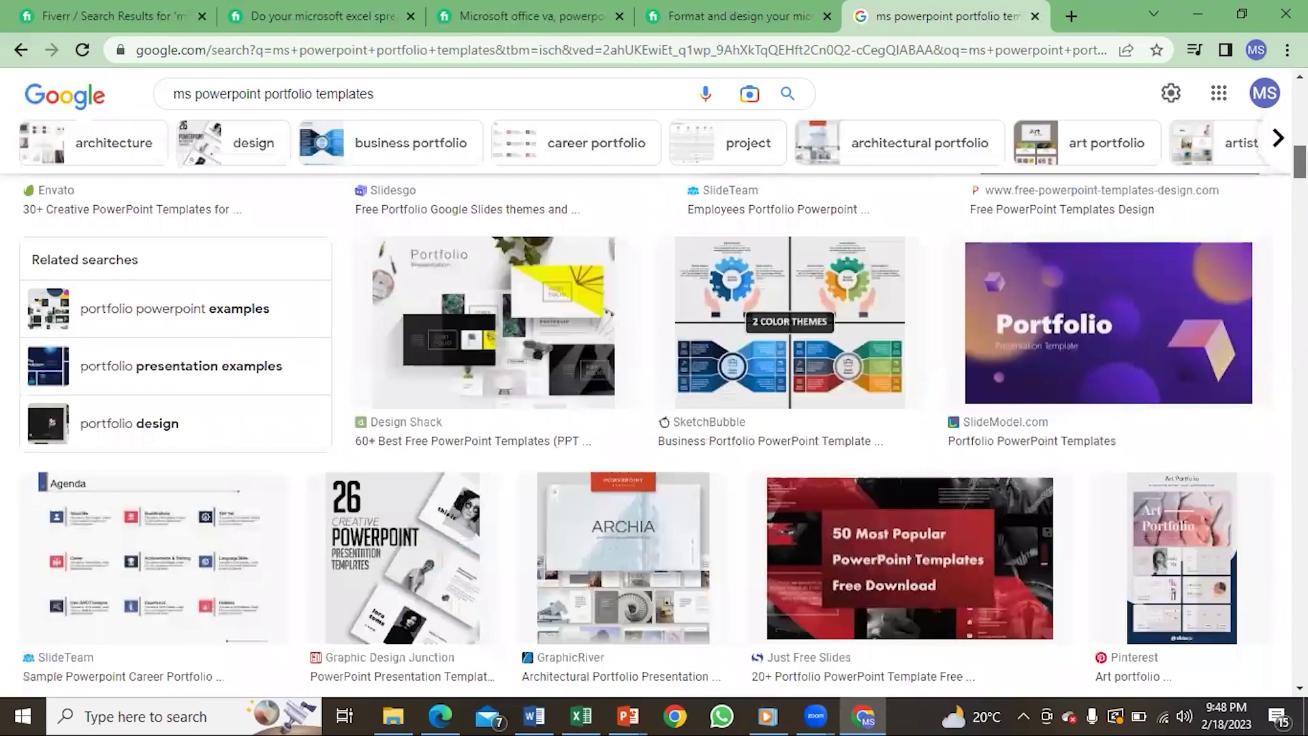
scroll(654, 409, up, 10)
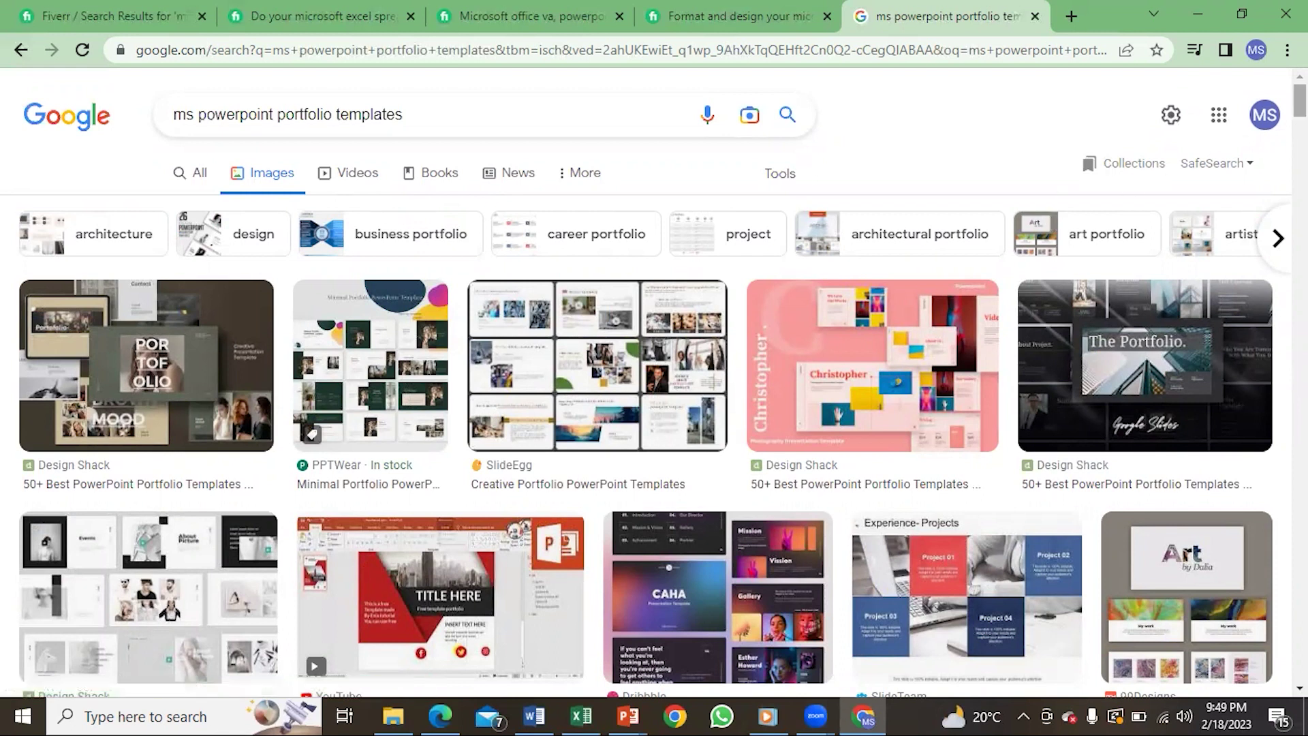
scroll(646, 388, down, 1)
scroll(646, 388, down, 1)
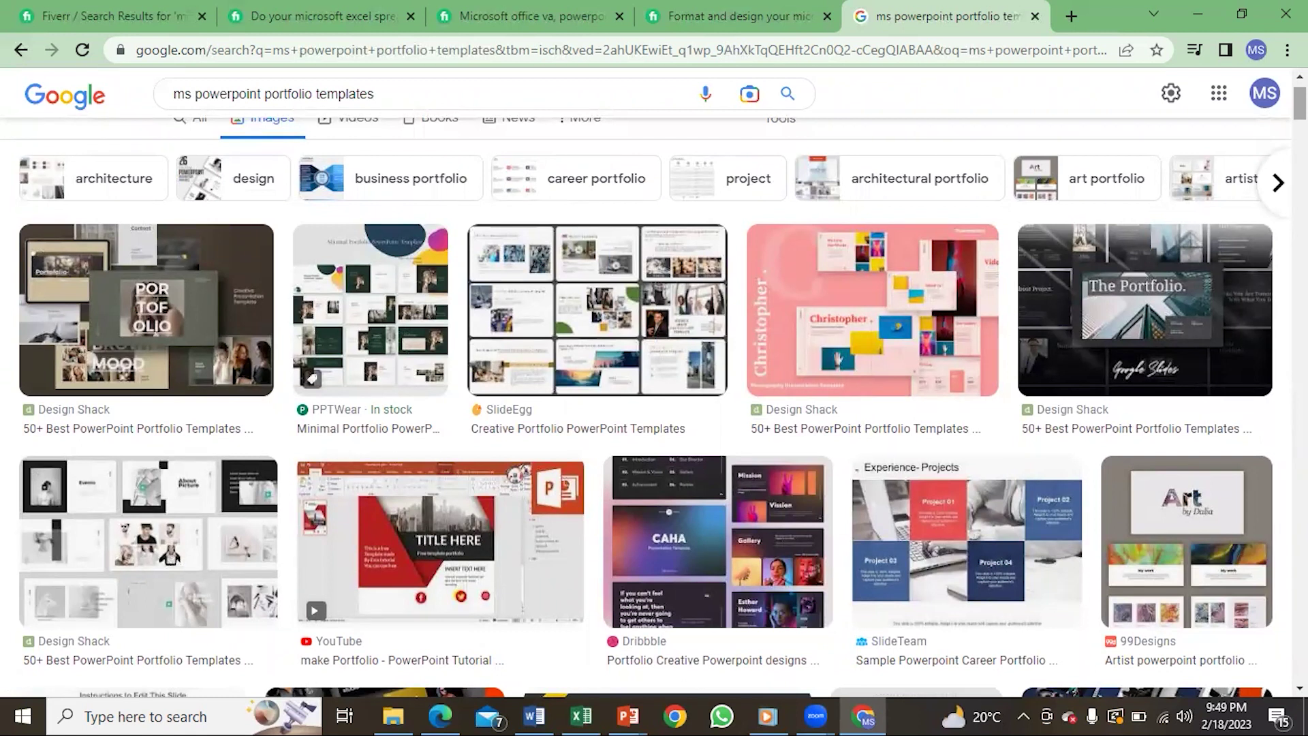
scroll(654, 388, up, 1)
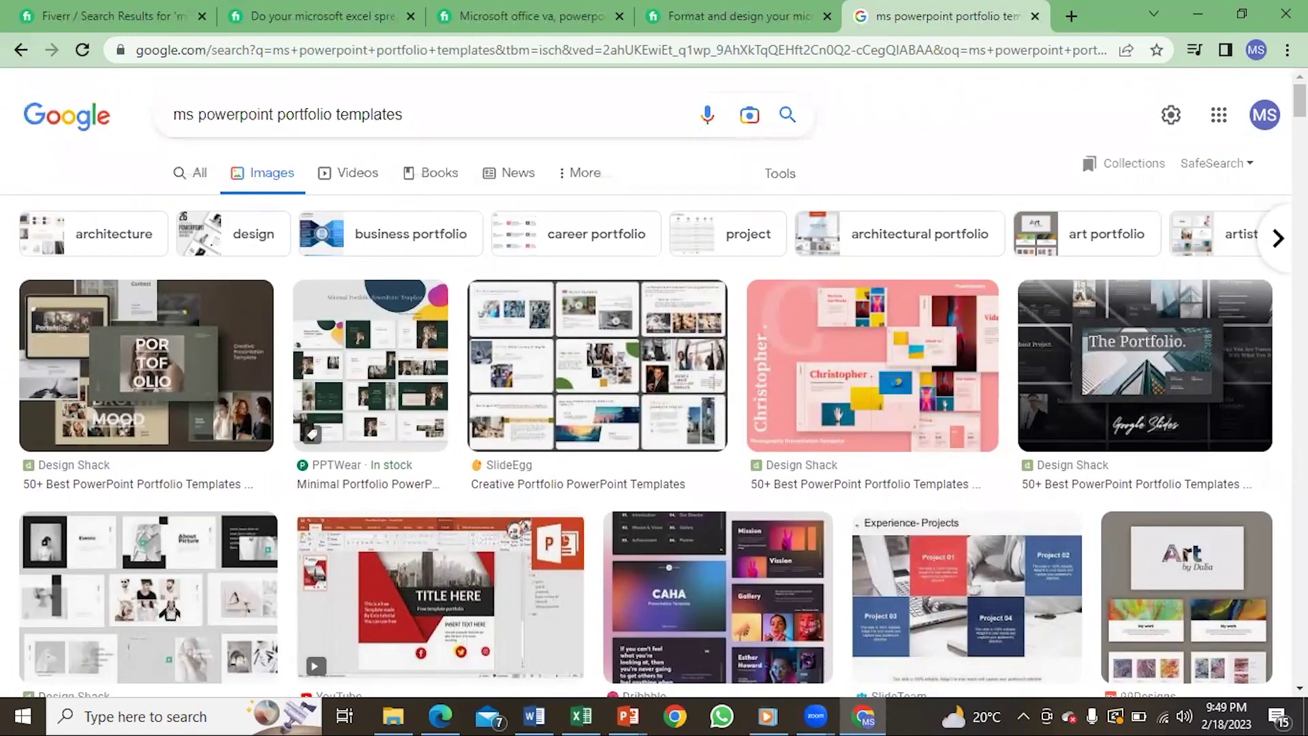